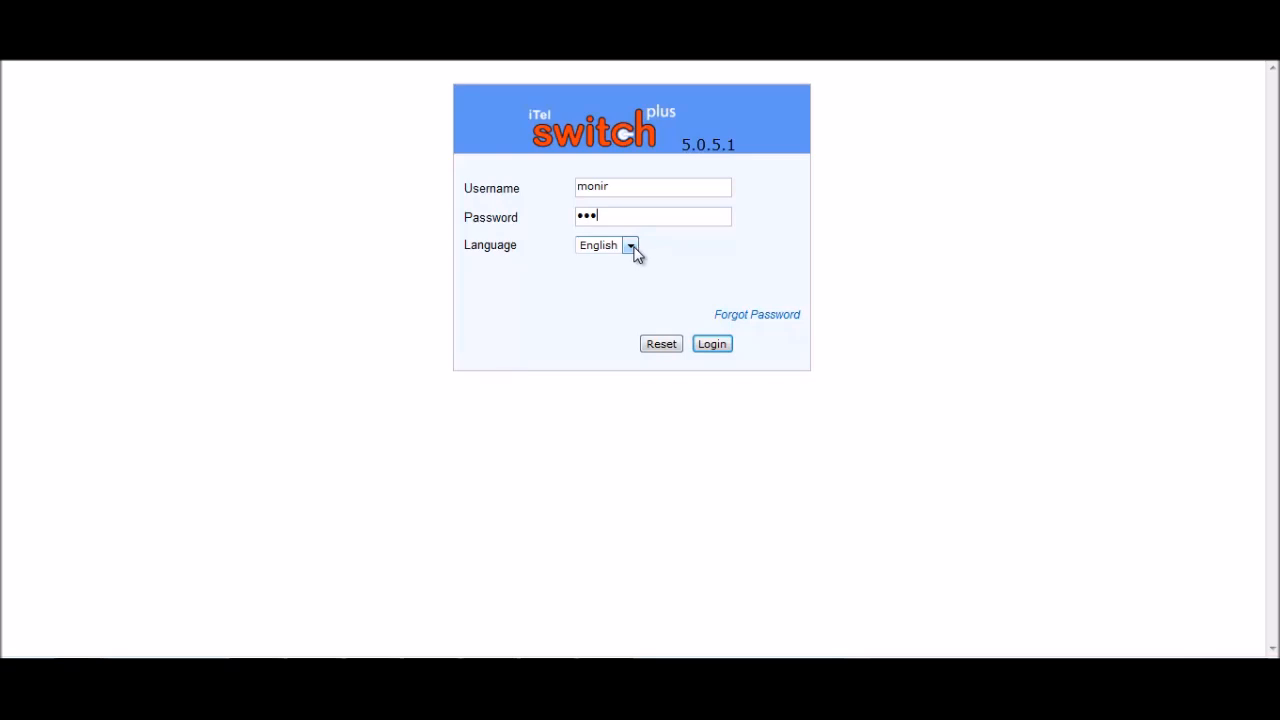
Log in to iTel Switch Plus with English kept as the interface language.
click(631, 247)
click(633, 251)
click(713, 346)
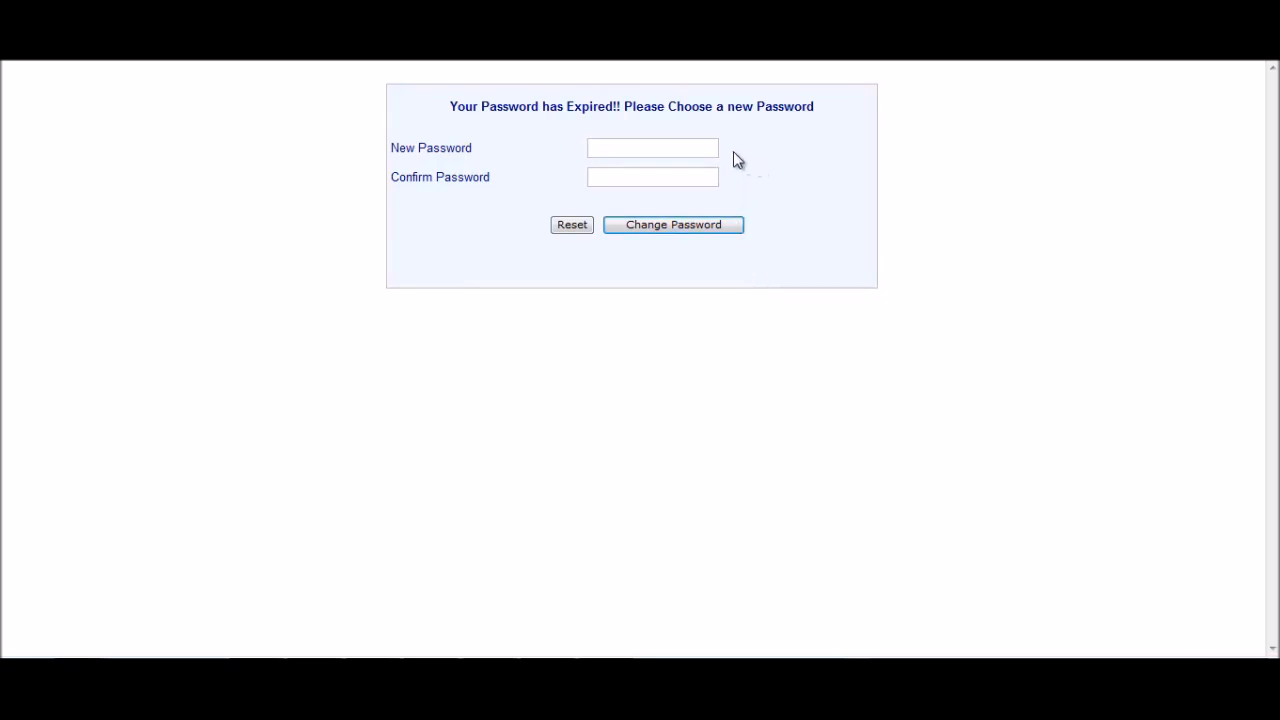
Enter the new account password and its confirmation to replace the expired one.
text(•••)
click(643, 177)
text(•)
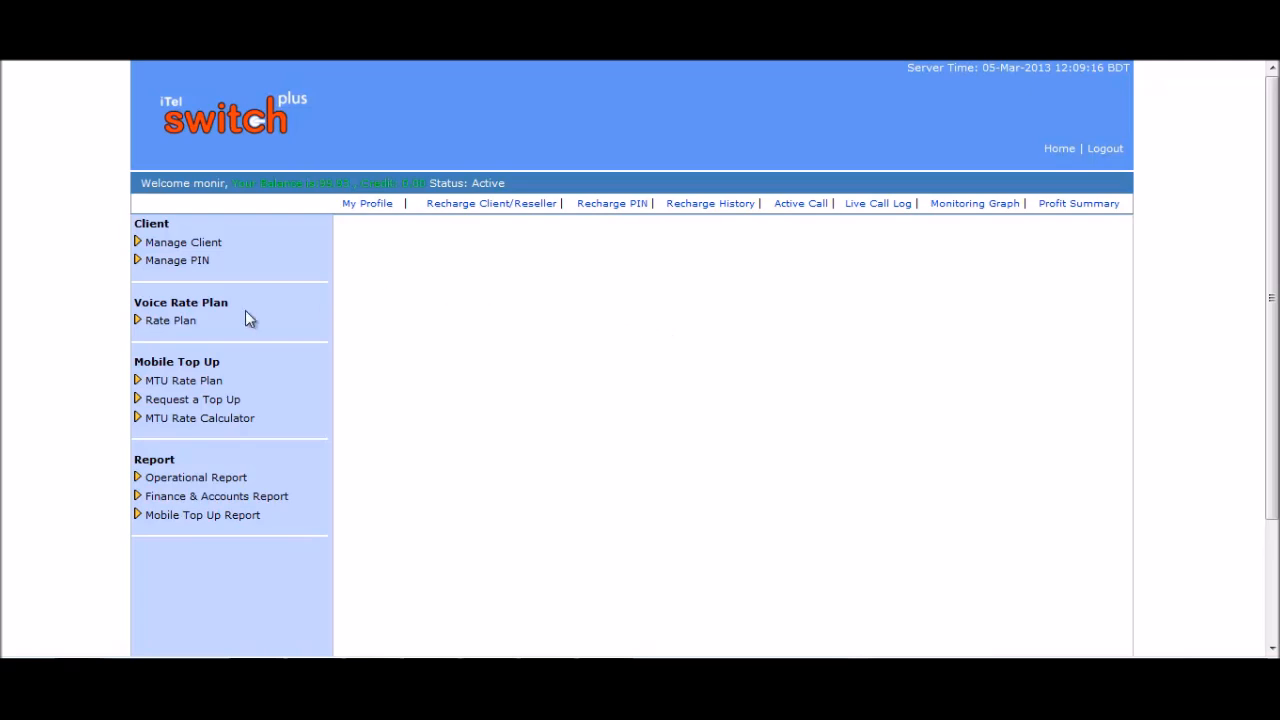
Open My Rate under Rate Plan and scroll through the destination rate table.
click(193, 322)
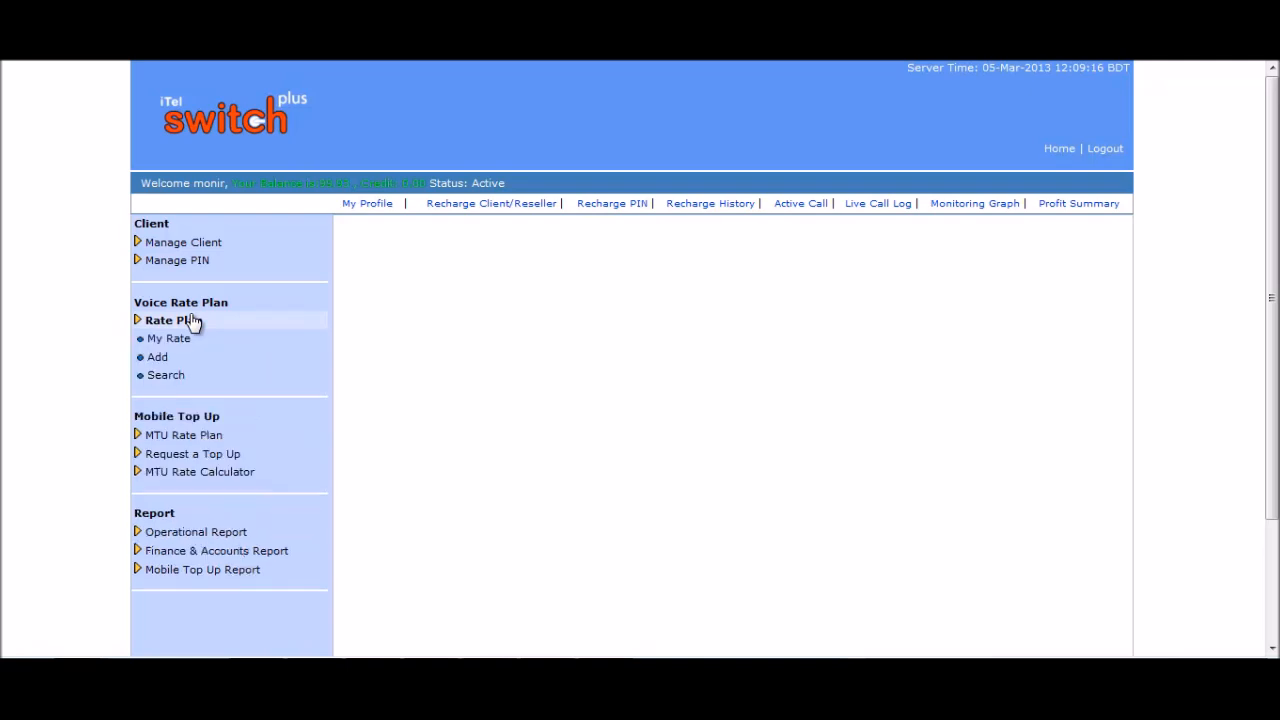
click(184, 340)
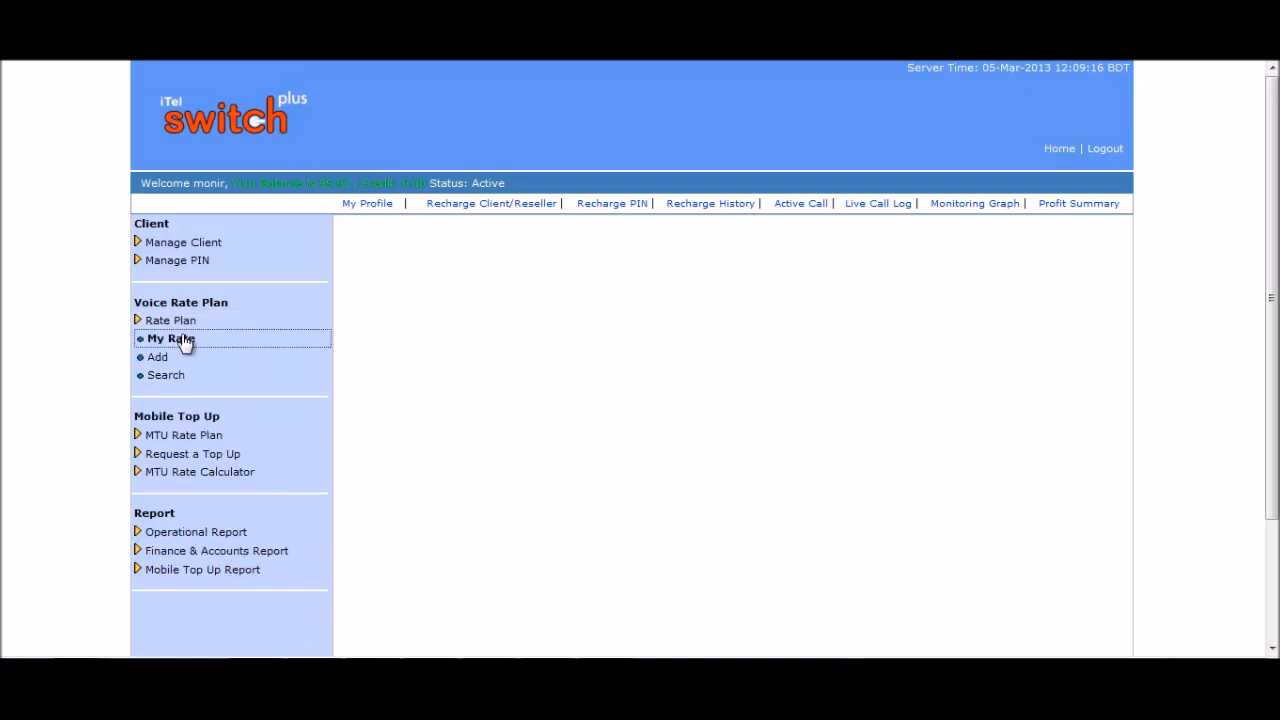
scroll(987, 345, down, 2)
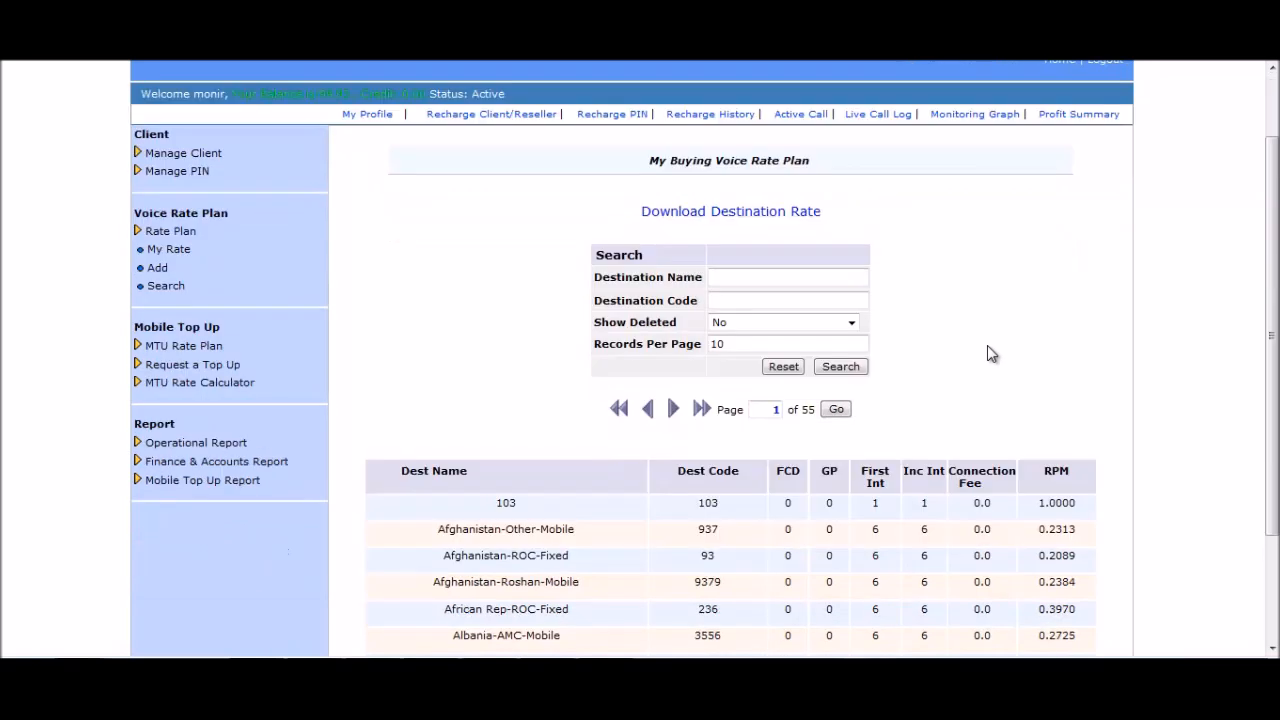
scroll(987, 354, down, 2)
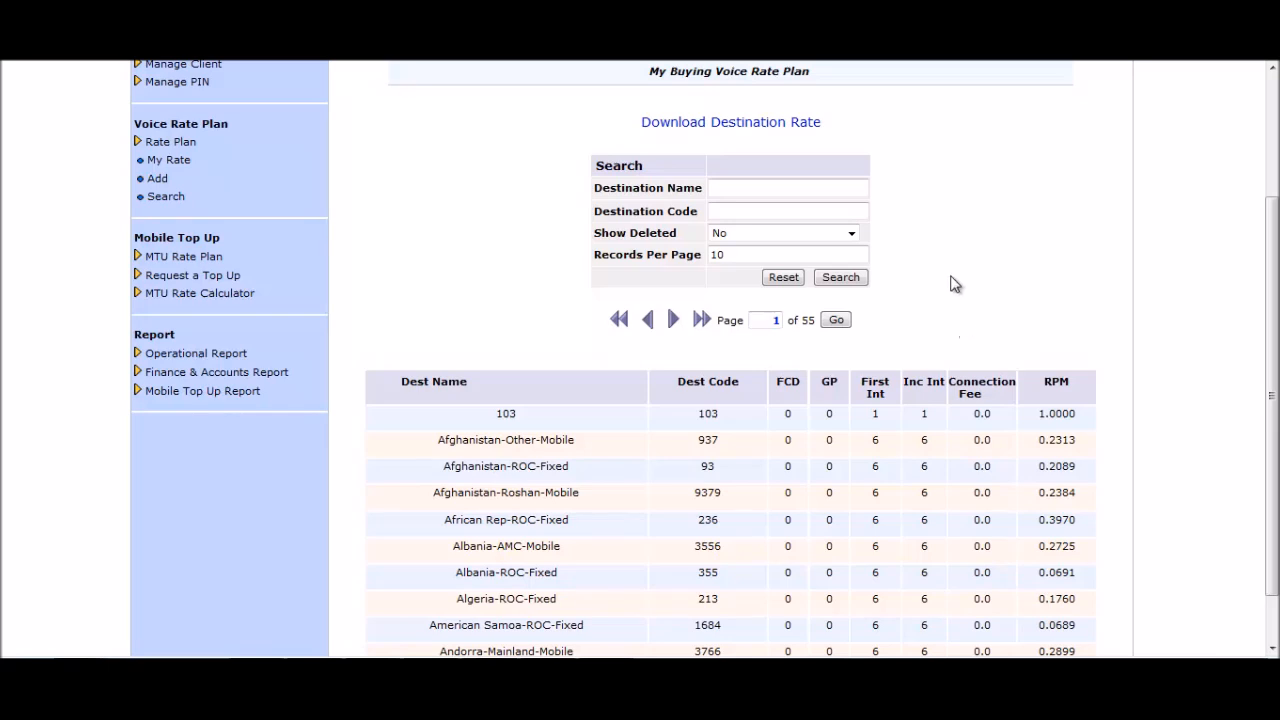
Download the destination rate list and save the CSV to the Desktop.
click(733, 124)
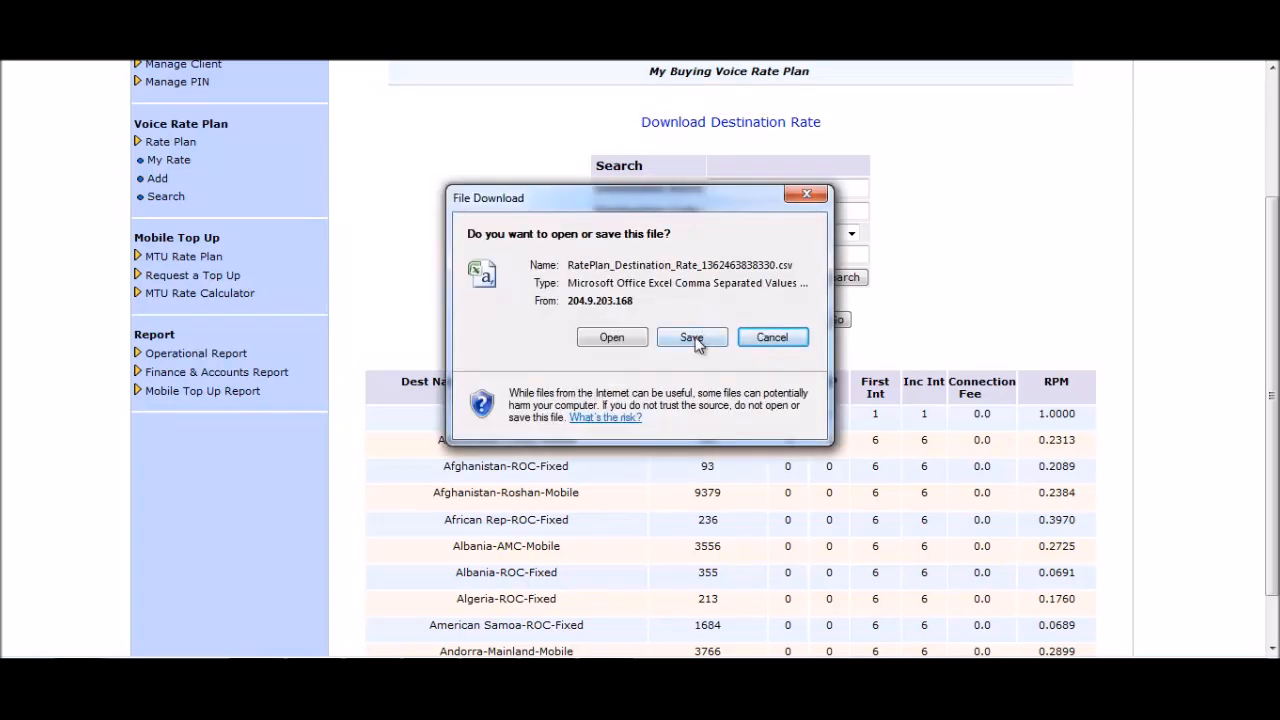
click(695, 338)
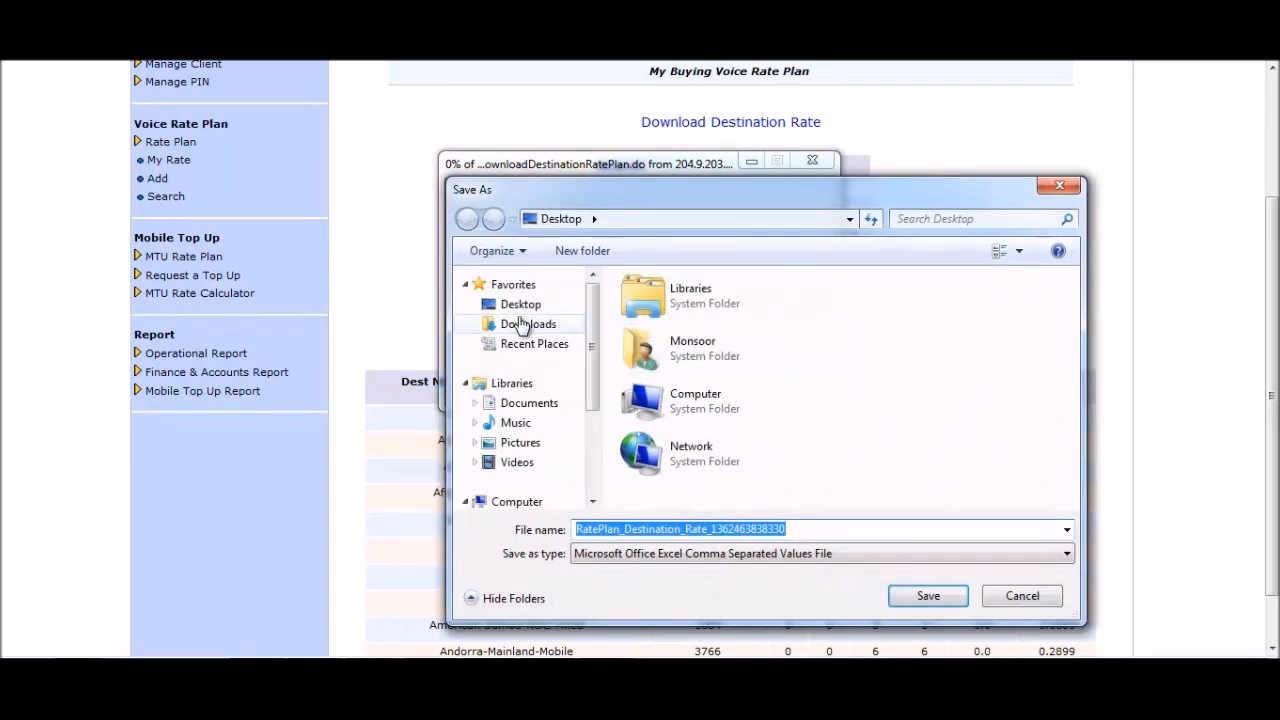
click(525, 304)
click(926, 595)
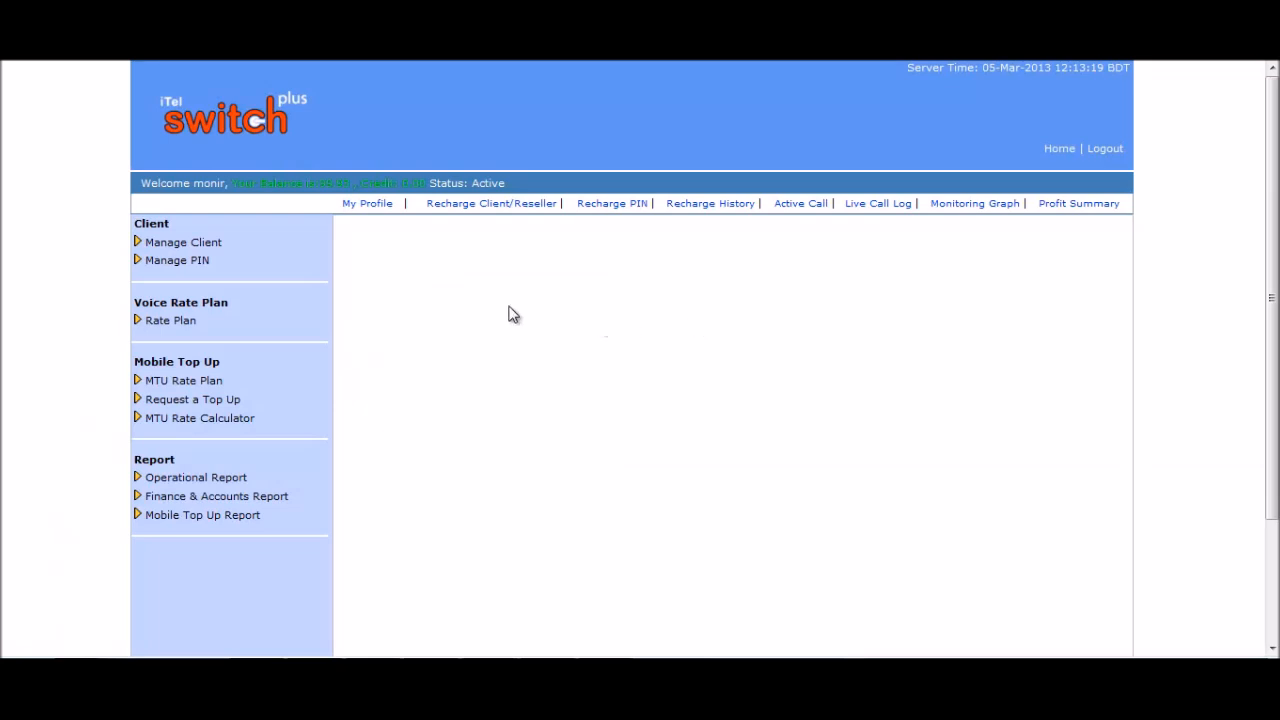
Start a new rate plan based on the existing Test rate Plan.
click(178, 322)
click(162, 360)
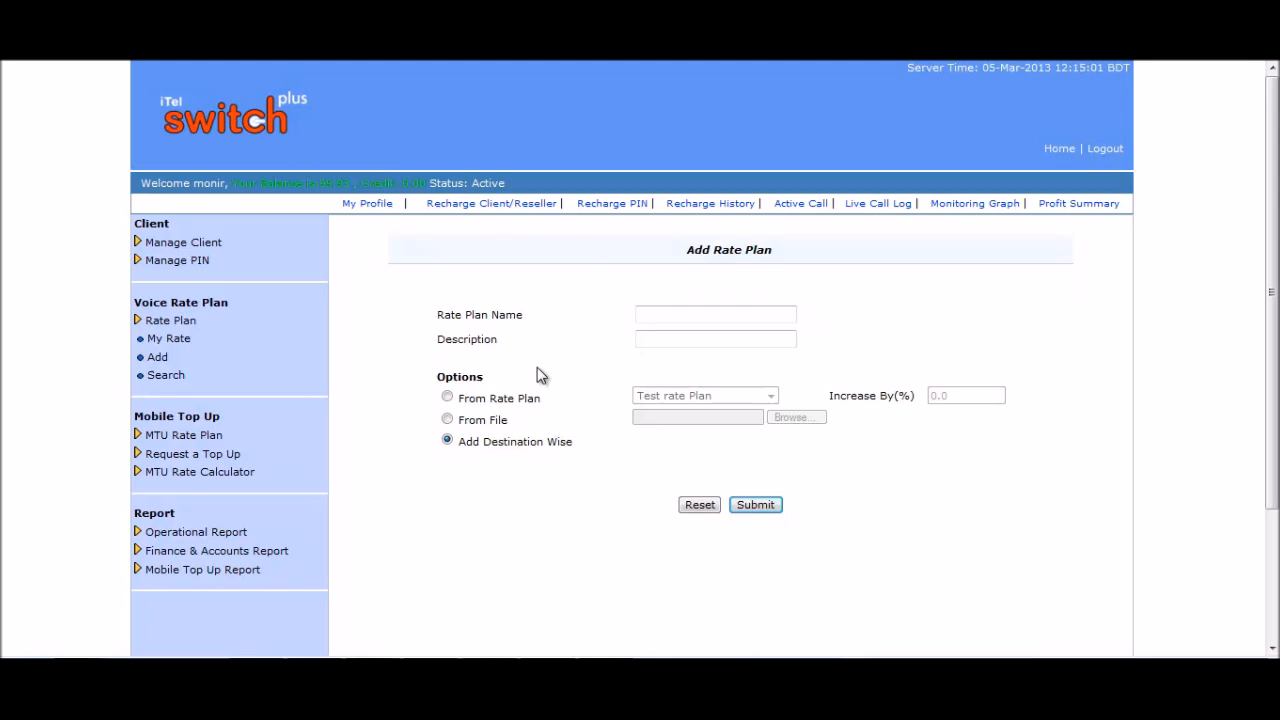
click(446, 398)
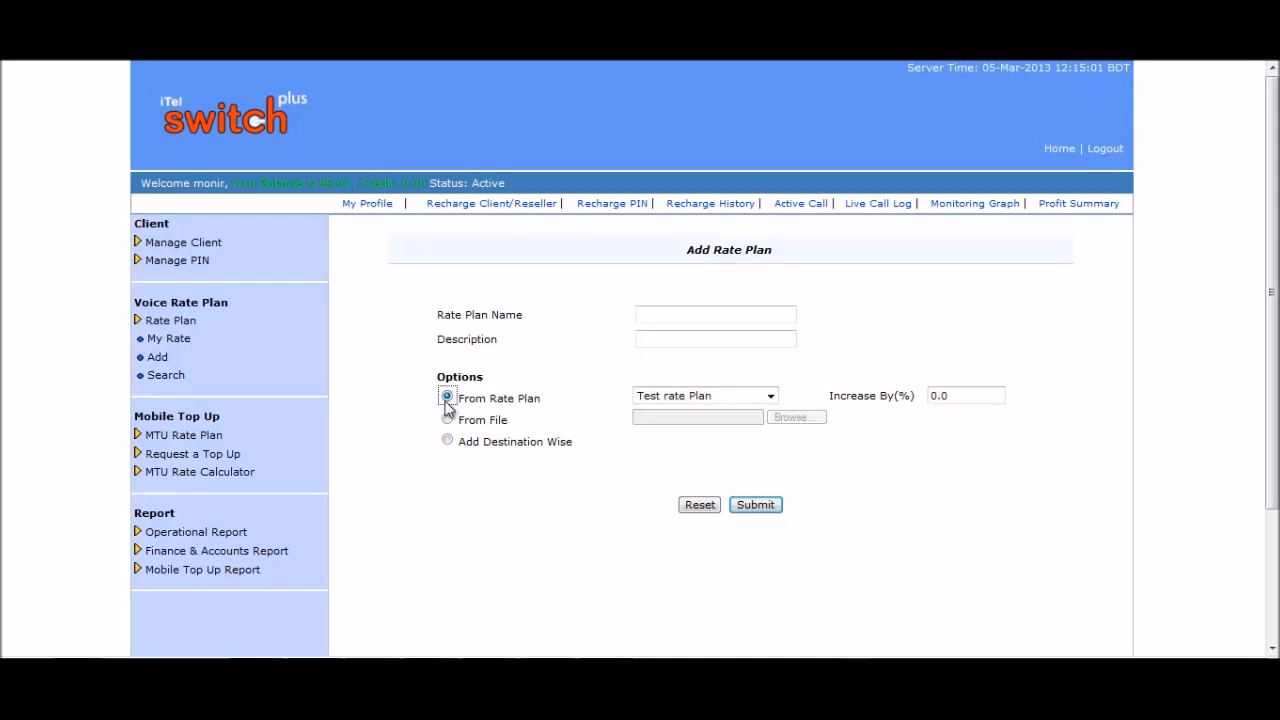
click(770, 396)
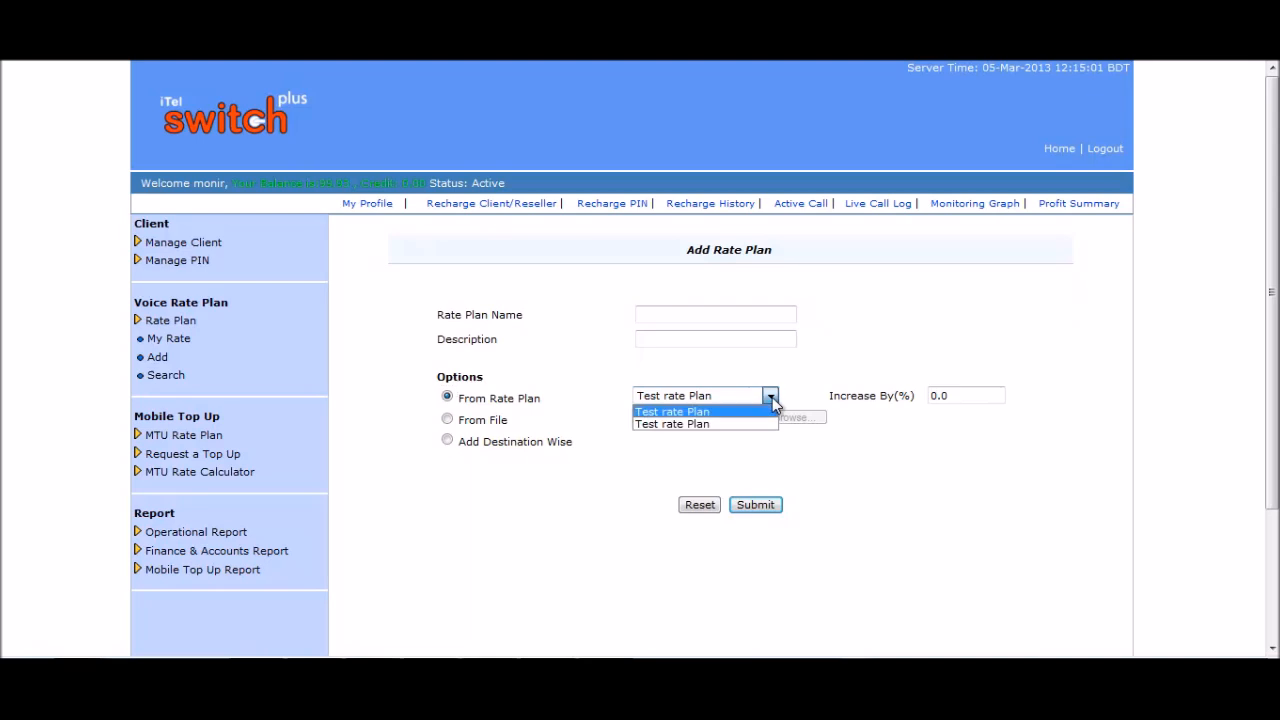
click(772, 400)
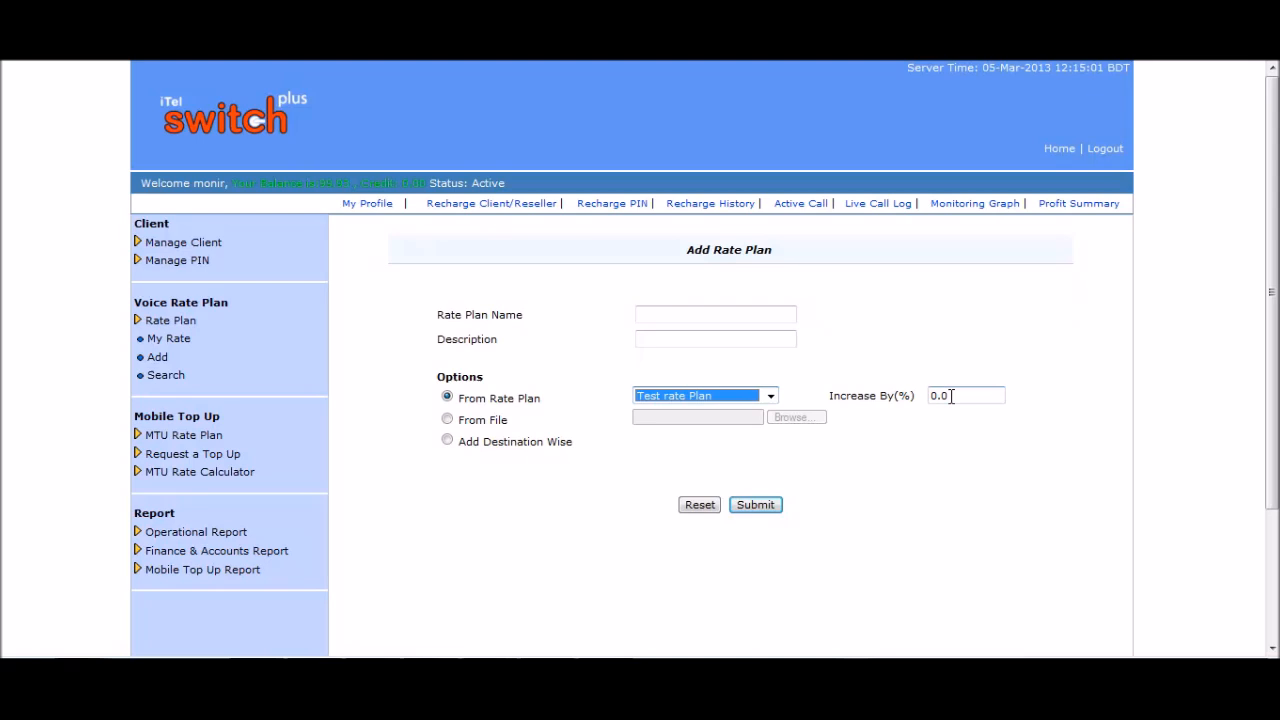
Name the plan bfc, describe it as 'test rate', and set Increase By to 1%.
click(685, 313)
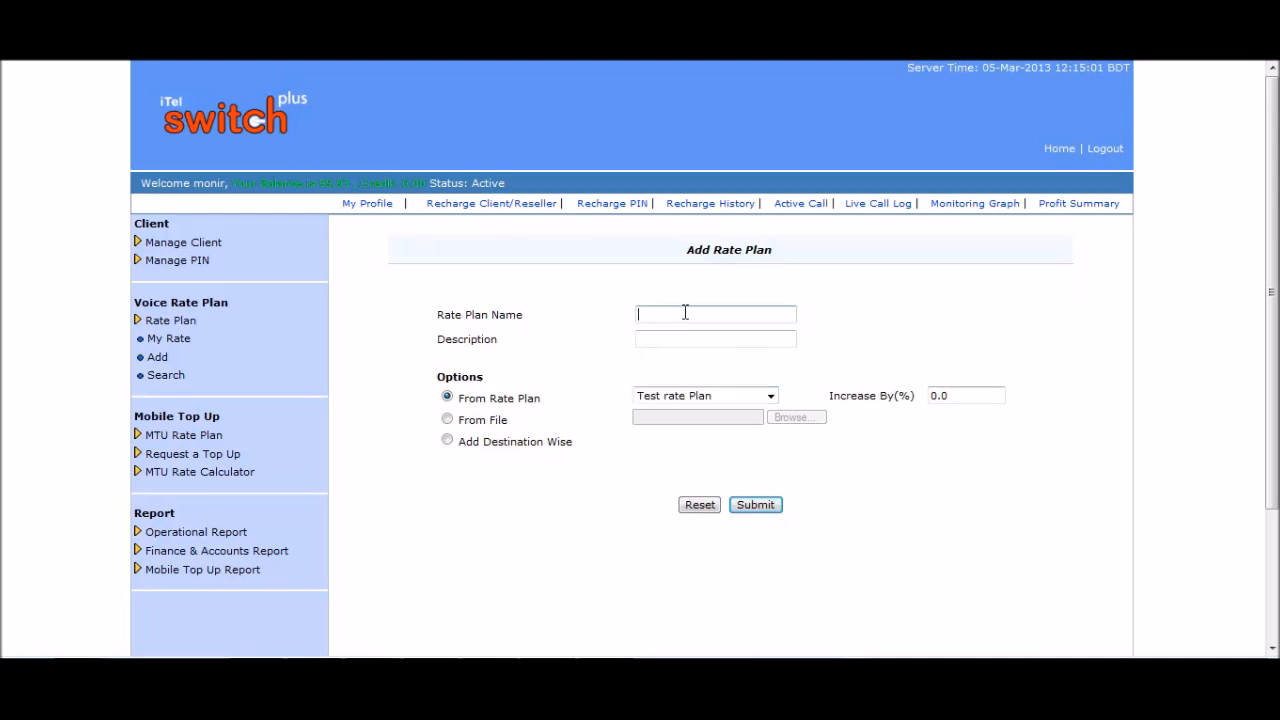
text(bfc)
click(687, 336)
text(test rate)
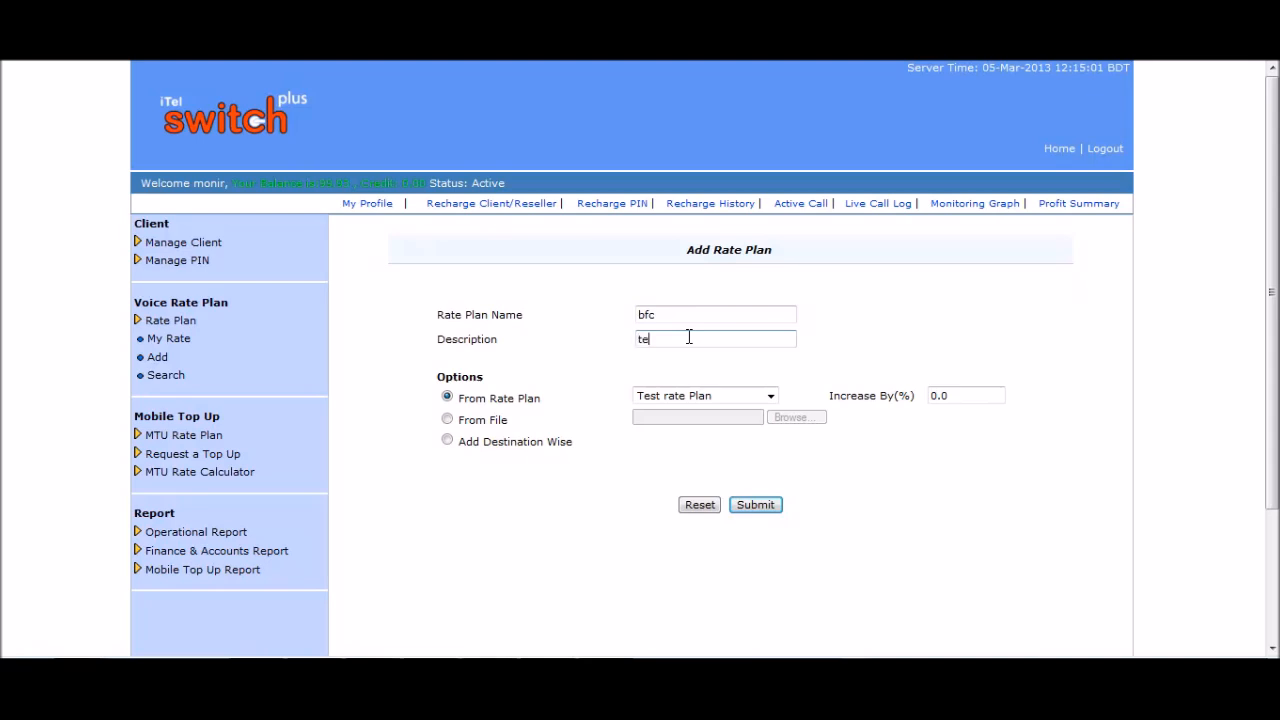
click(771, 398)
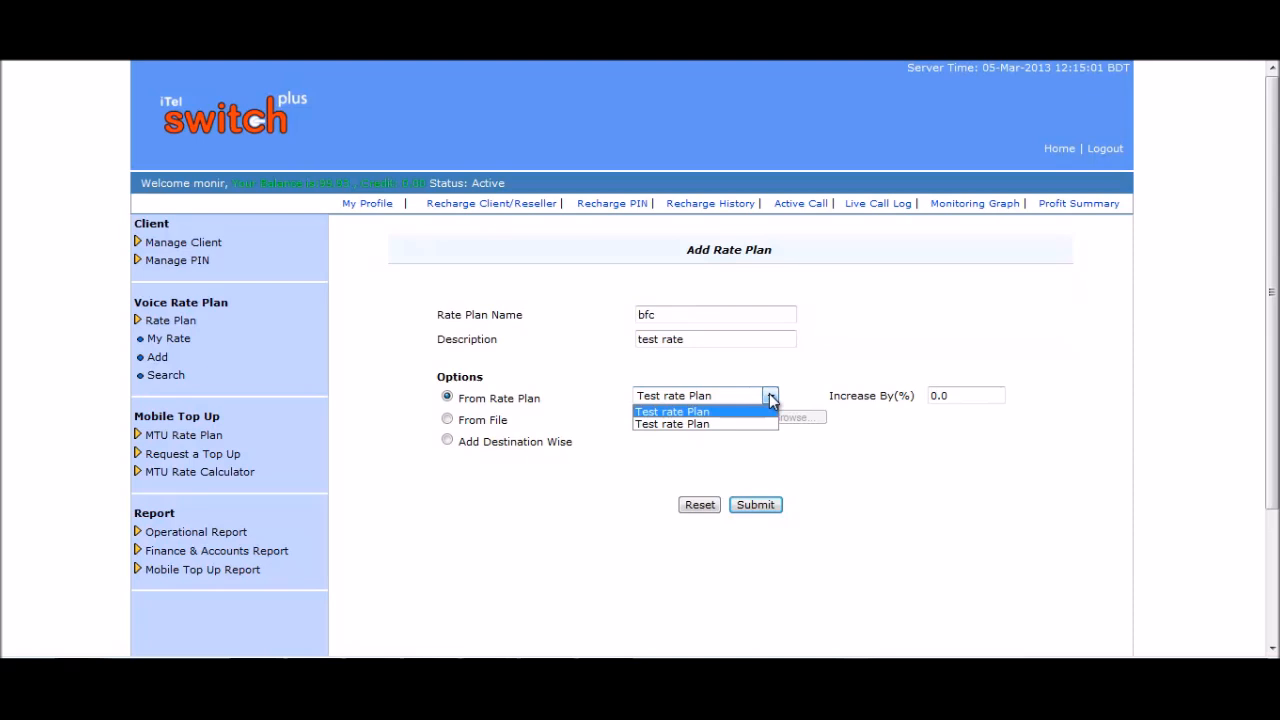
click(771, 398)
click(953, 396)
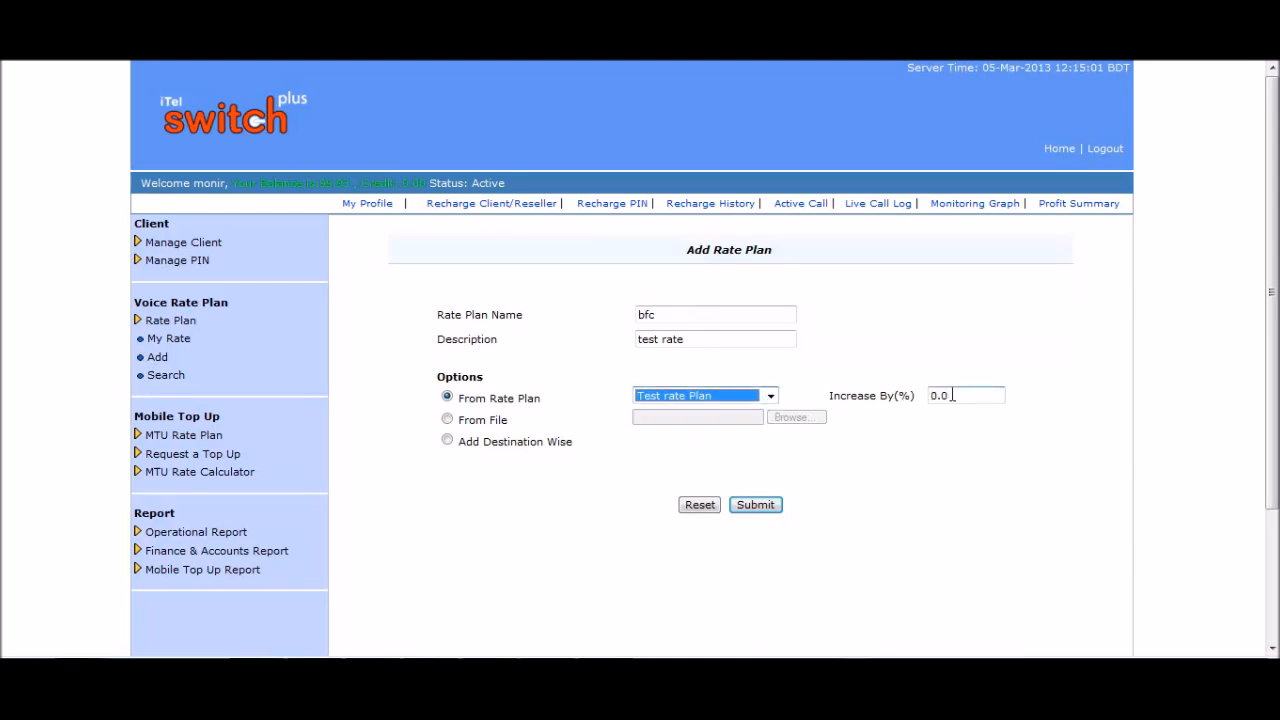
drag(953, 396, 925, 398)
text(1)
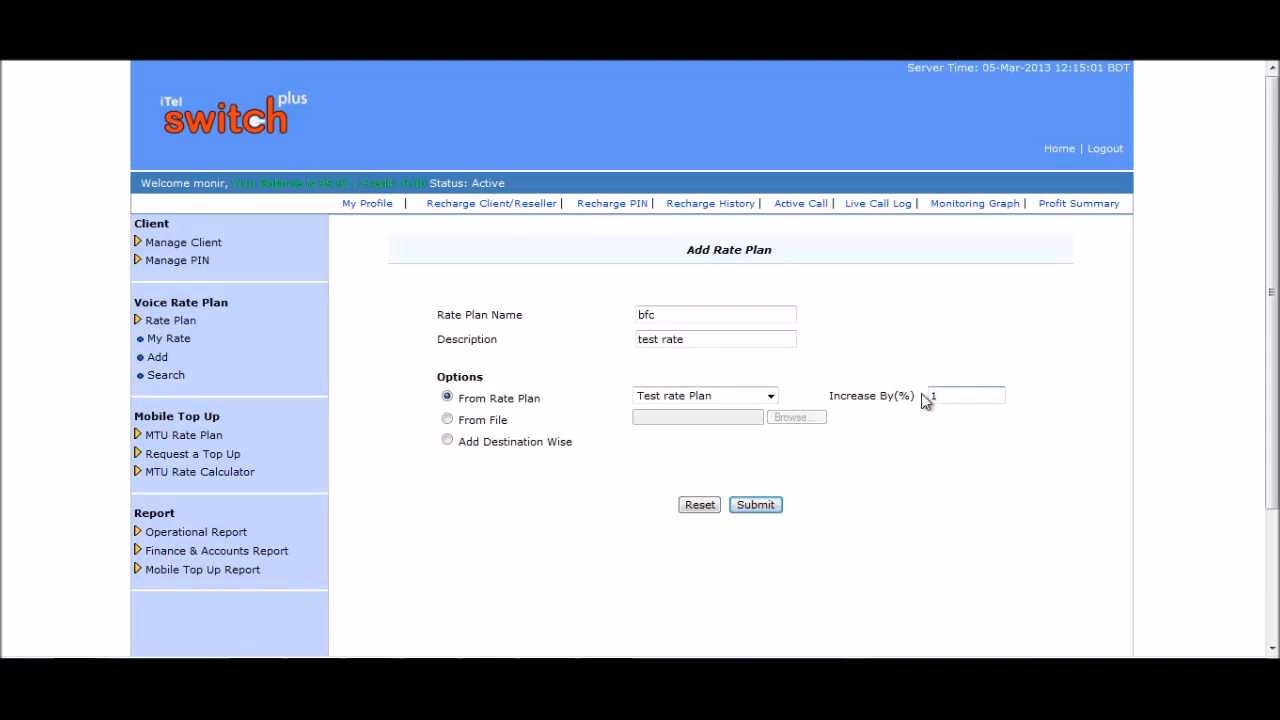
Submit the bfc rate plan and scroll through its 1%-higher destination rates.
click(765, 507)
scroll(795, 386, down, 3)
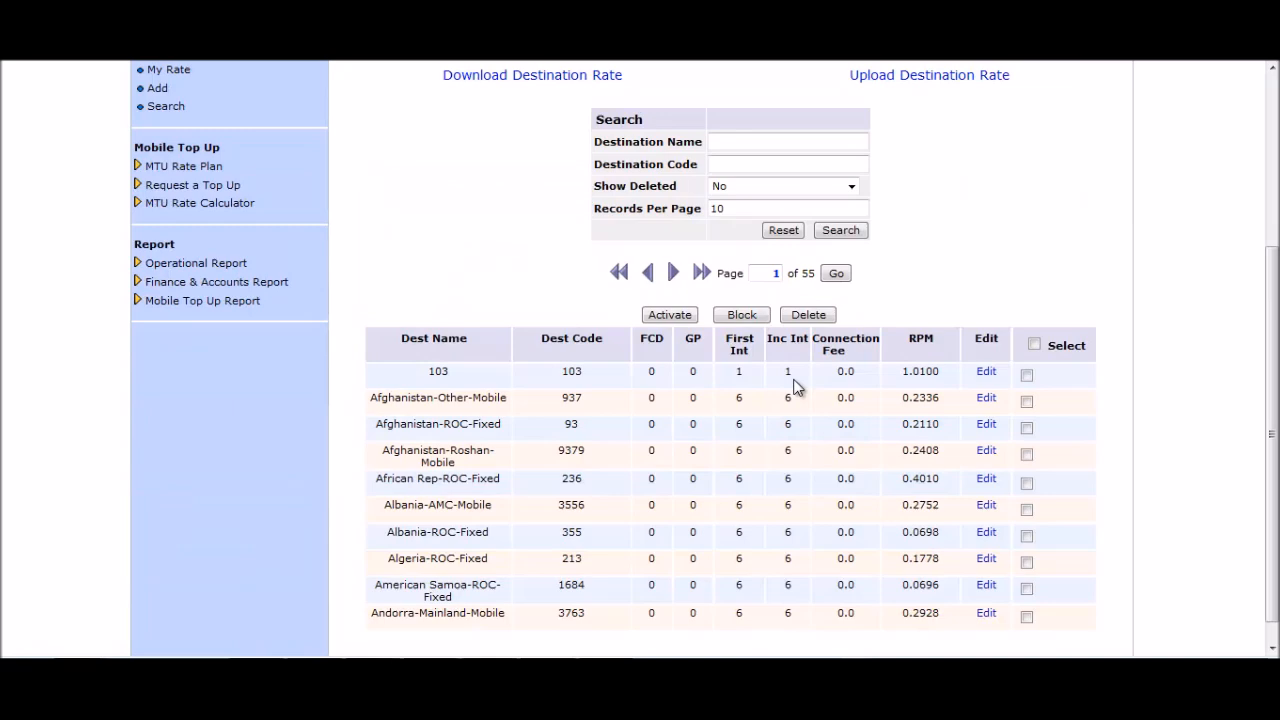
scroll(921, 361, up, 1)
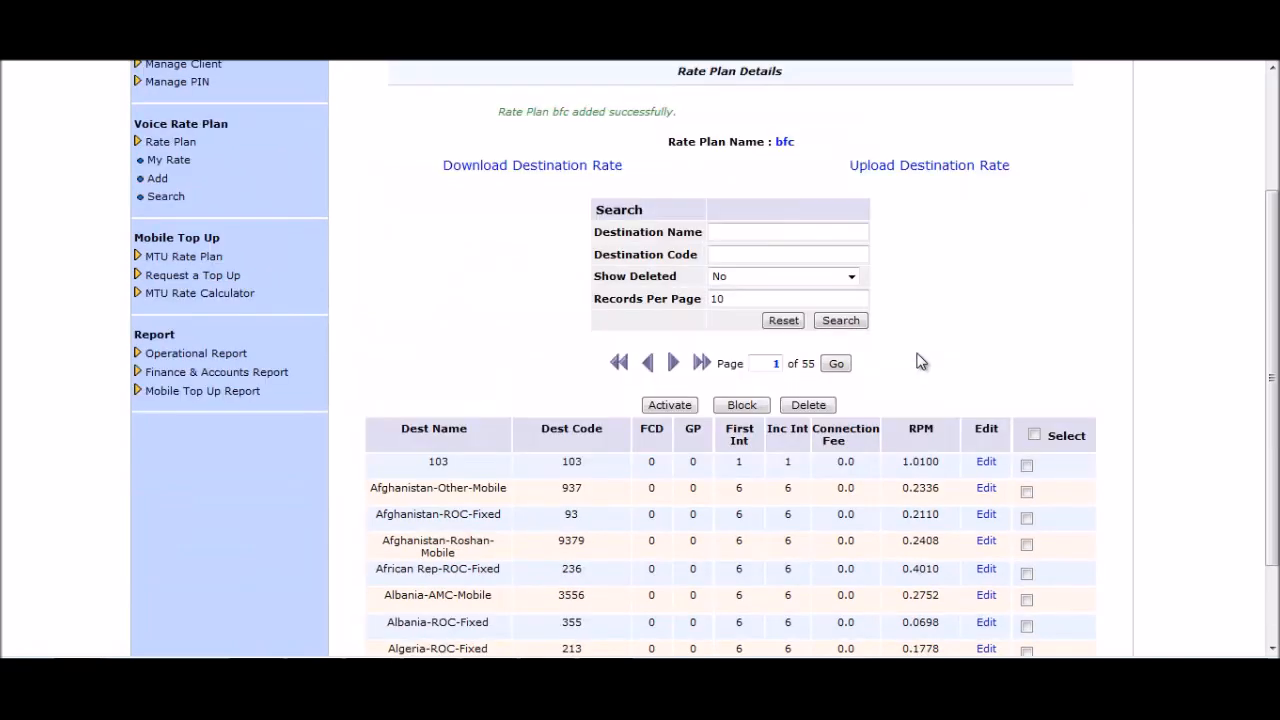
scroll(921, 361, down, 1)
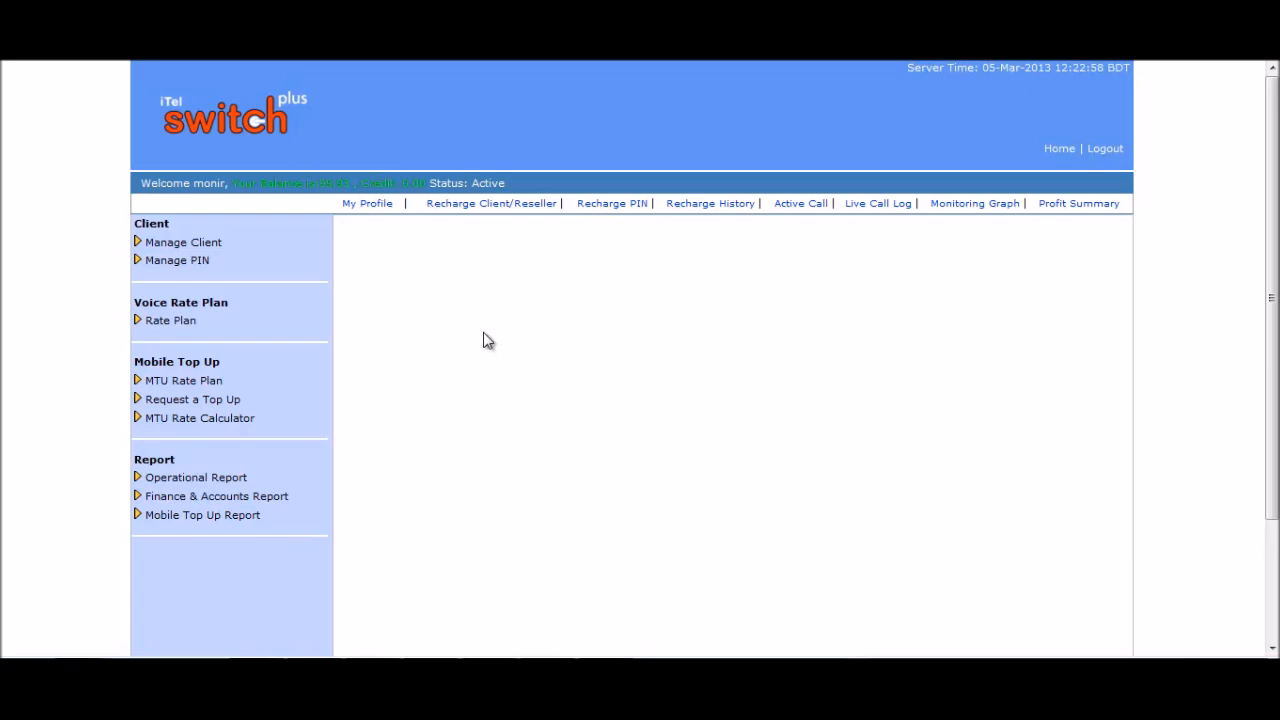
Open a new Add Rate Plan form and name the plan KFC.
click(184, 321)
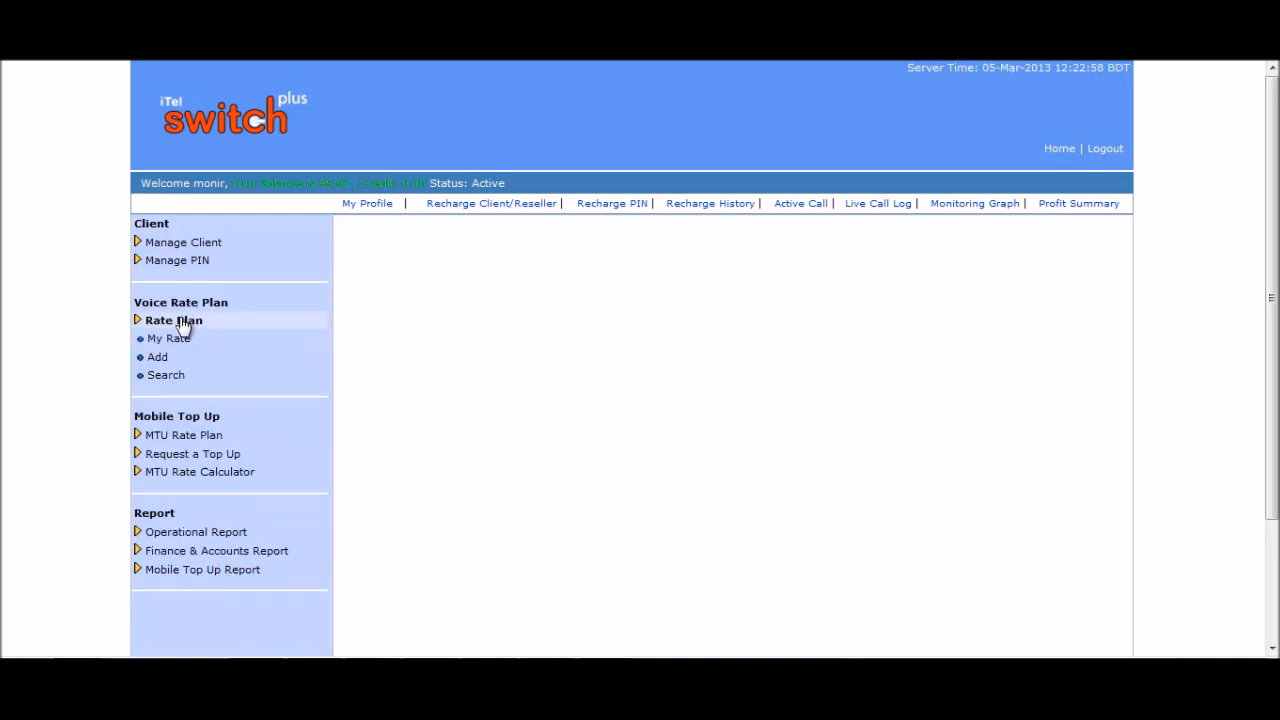
click(157, 357)
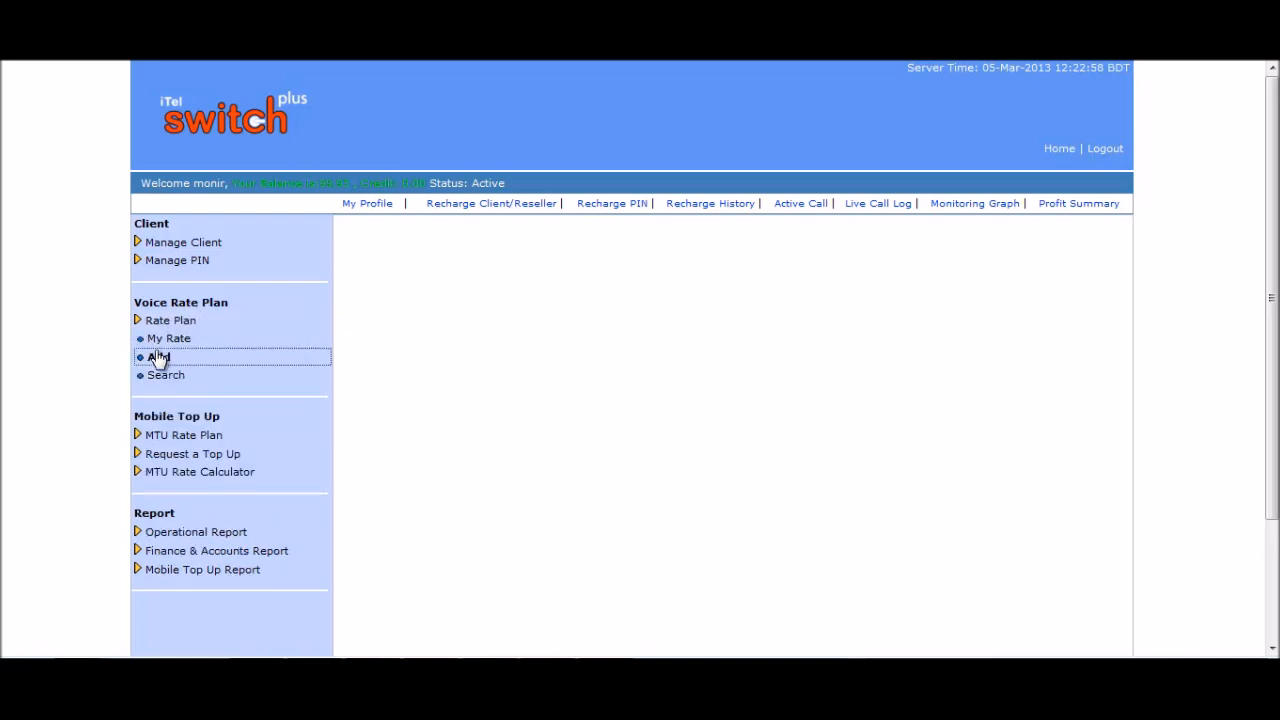
click(659, 312)
text(KFC)
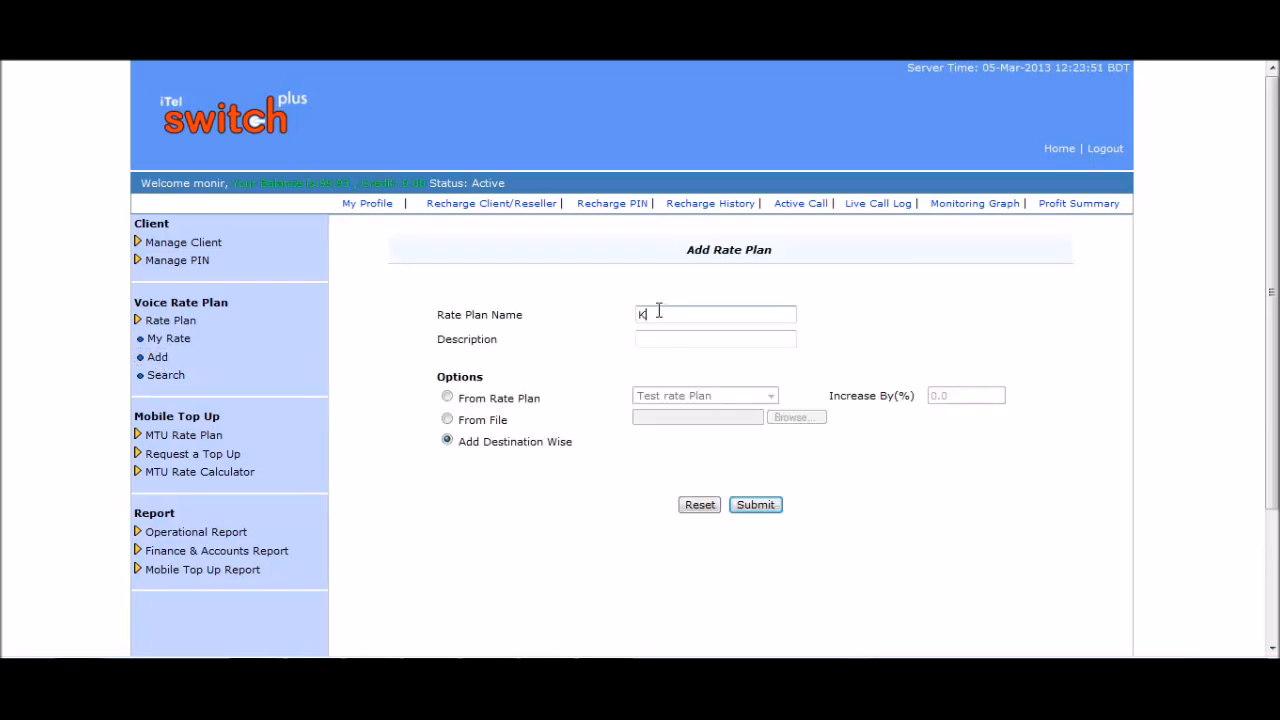
click(682, 341)
Set KFC to import From File and attach the saved RatePlan_Destination_Rate CSV.
click(447, 420)
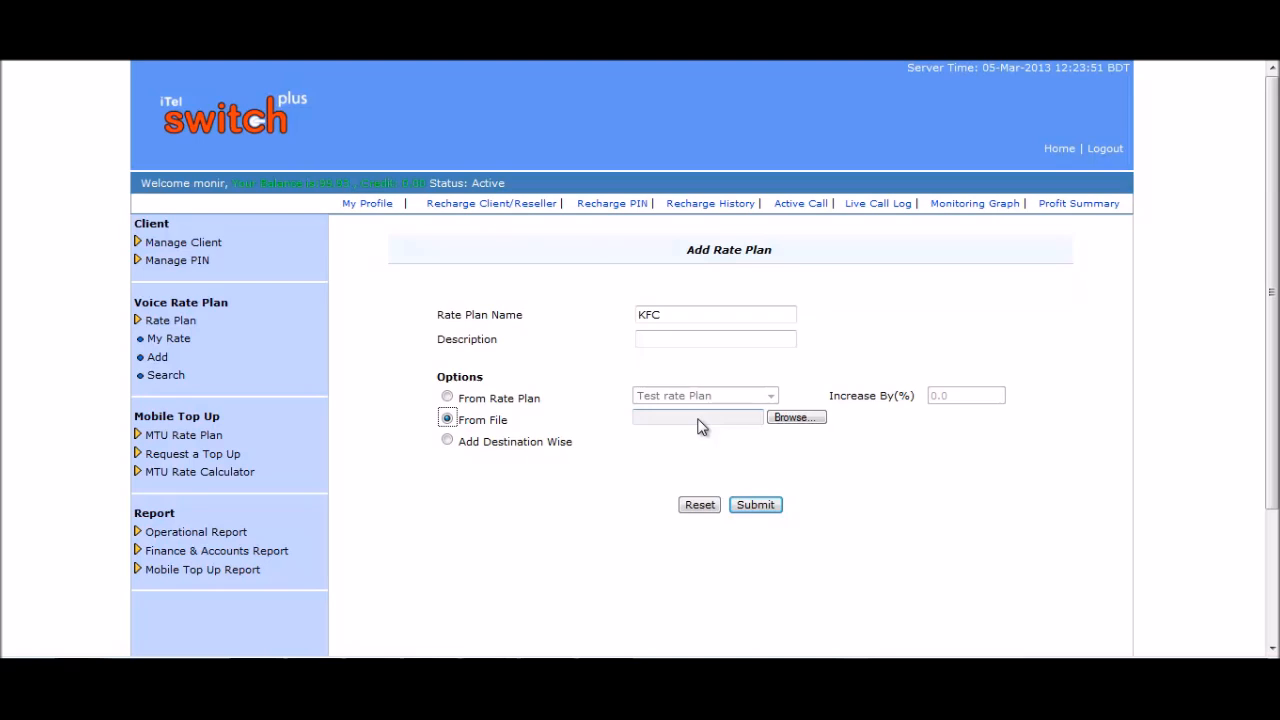
click(797, 423)
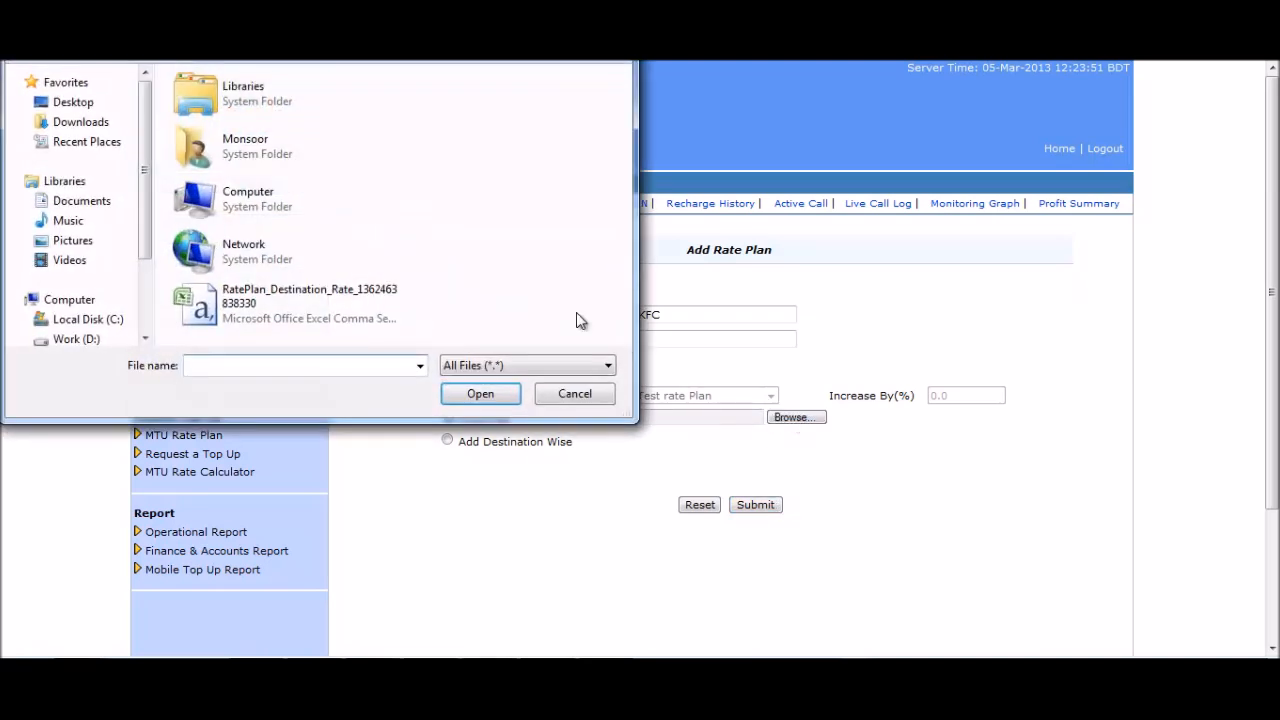
click(306, 307)
double_click(306, 307)
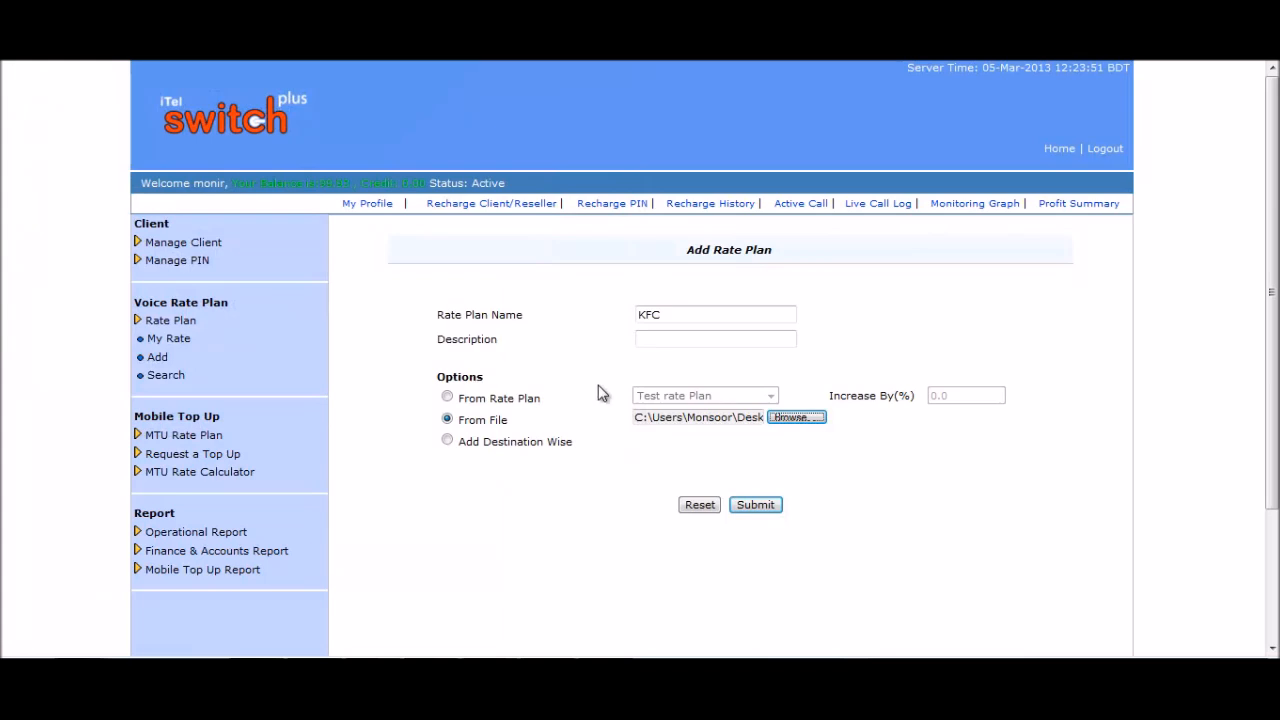
click(762, 507)
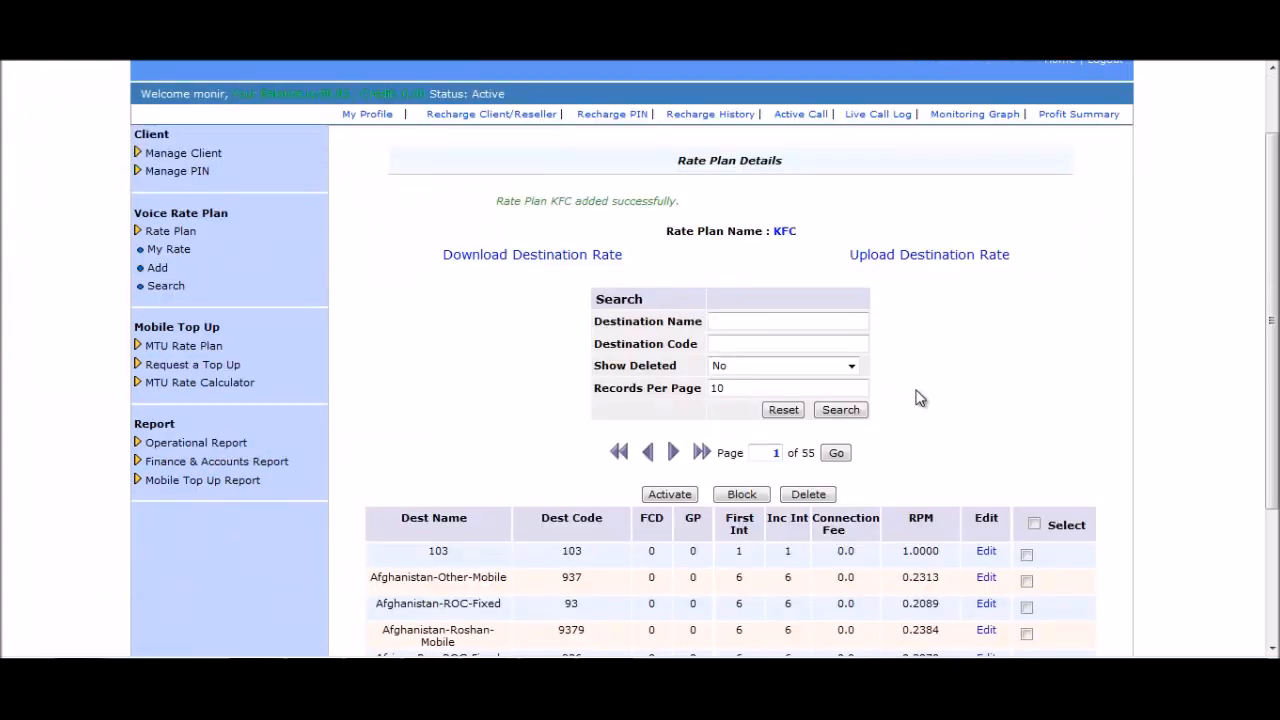
scroll(930, 392, down, 2)
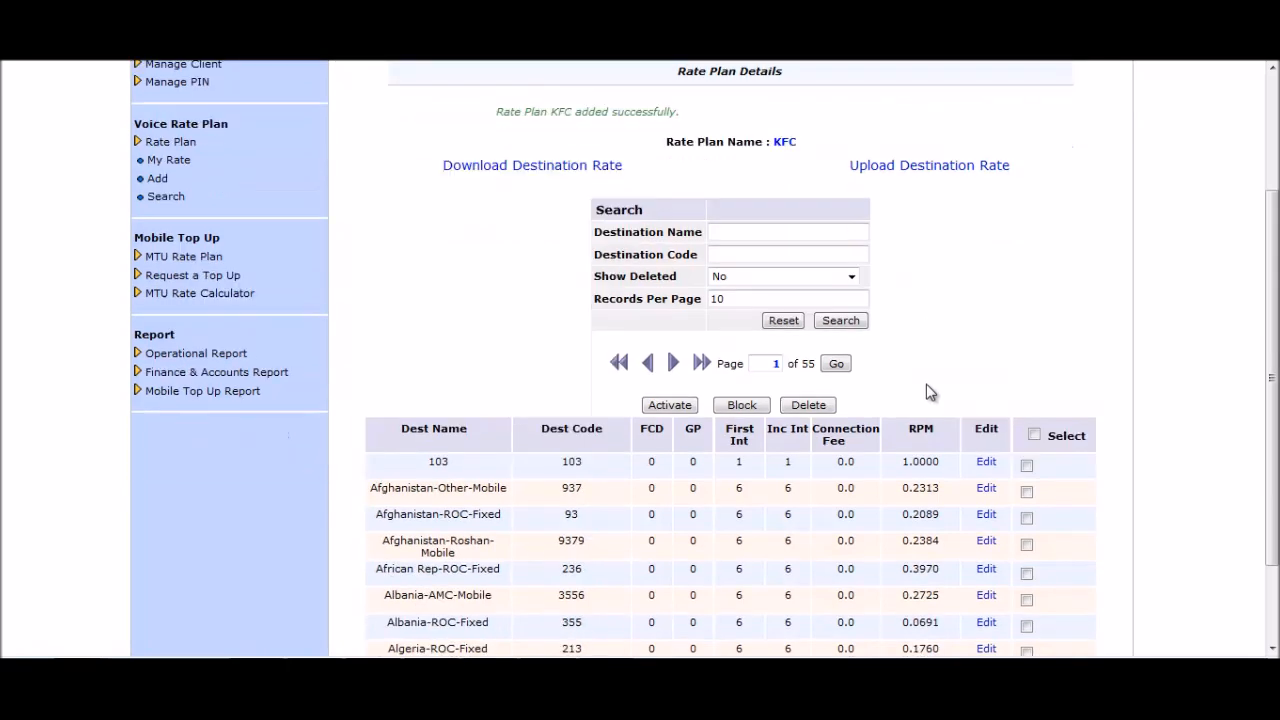
scroll(930, 392, down, 2)
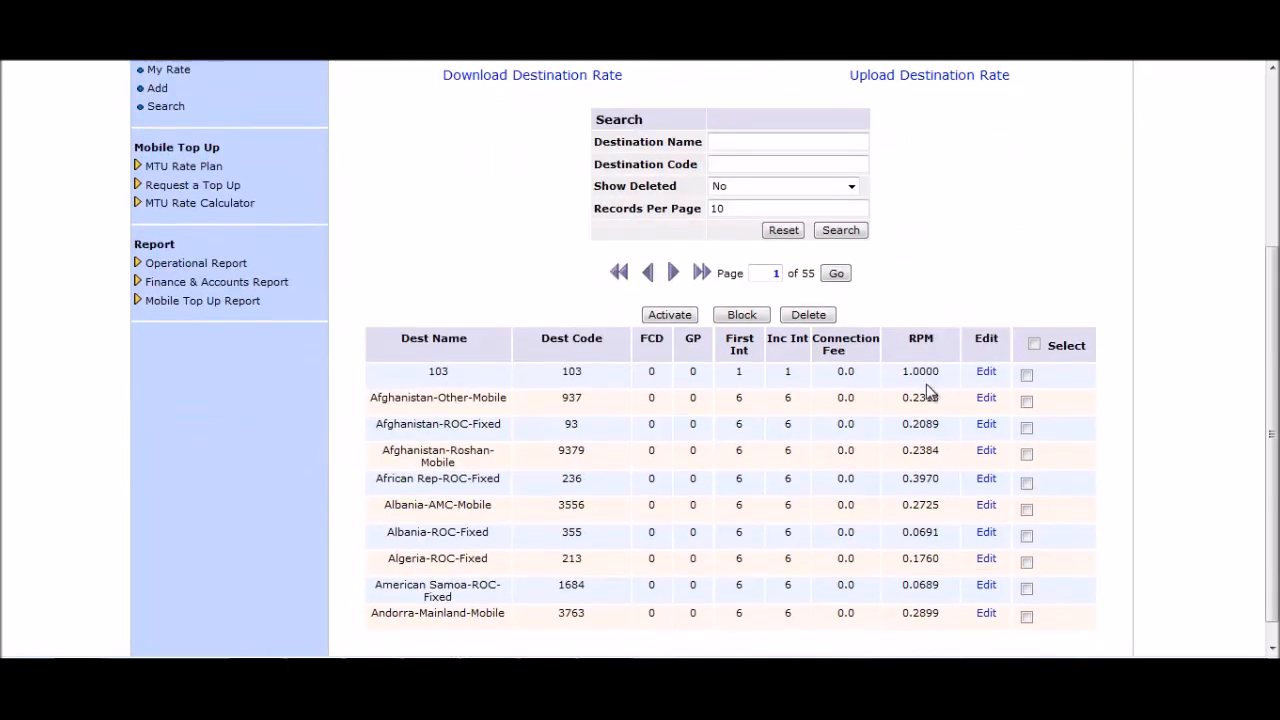
scroll(930, 392, up, 2)
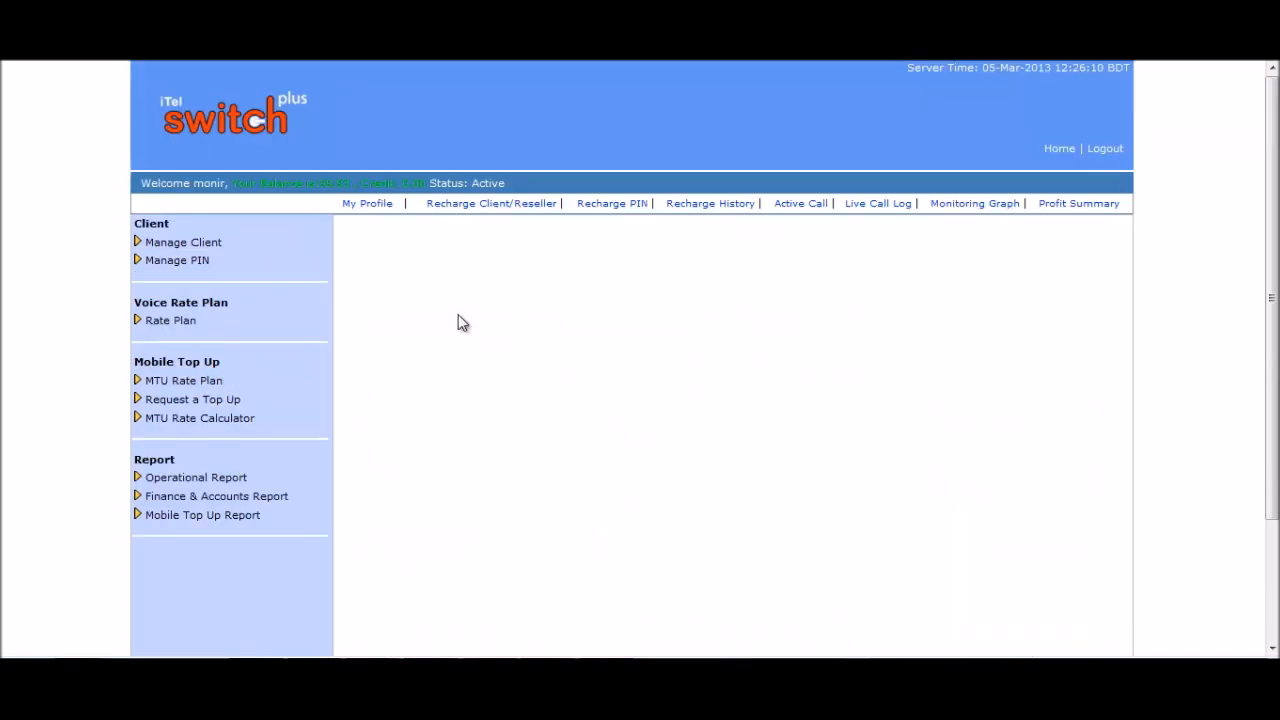
Add rate plan FFC with Add Destination Wise selected and submit it.
click(172, 318)
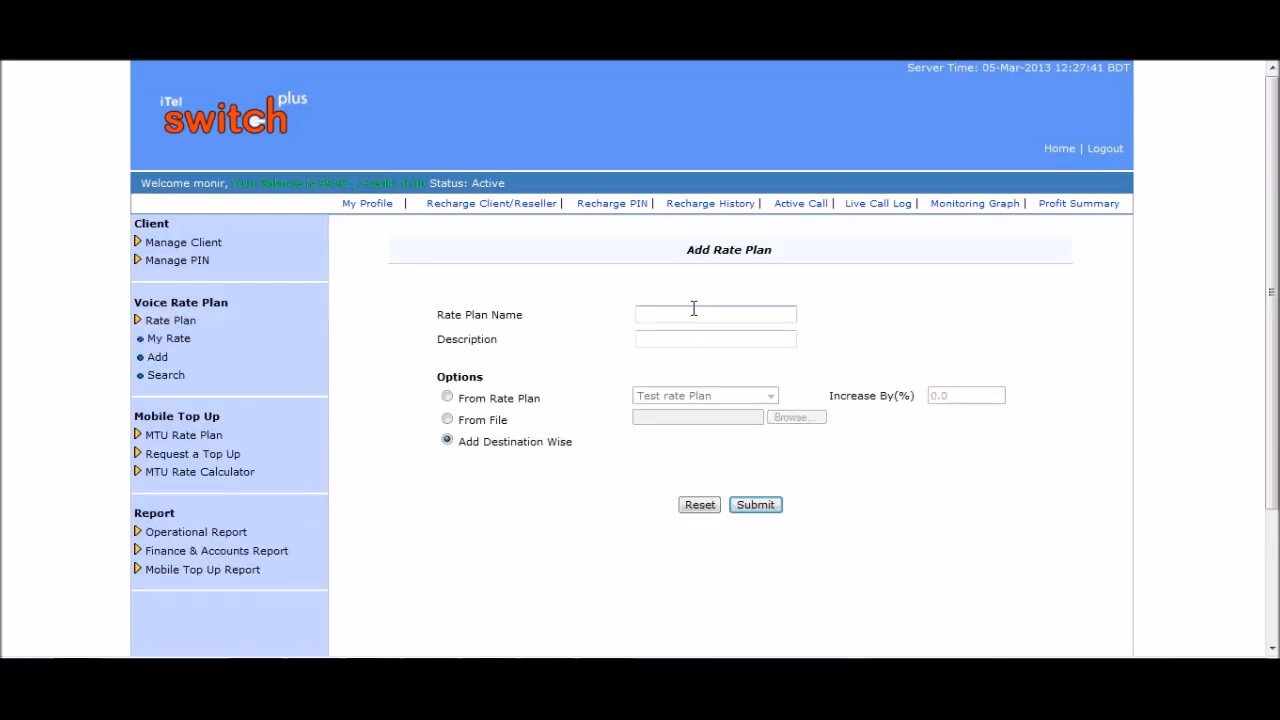
click(693, 310)
text(FFC)
click(705, 337)
click(447, 441)
click(752, 506)
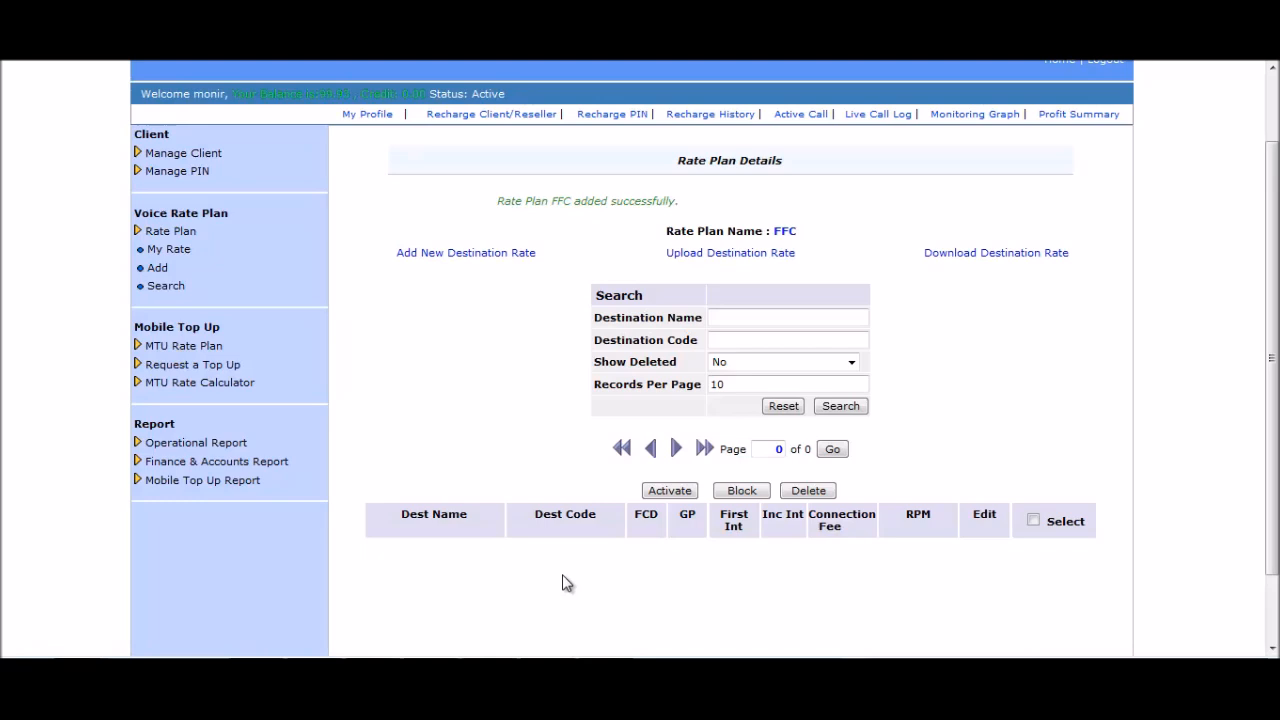
Add destination bd-mo1 (8801) to FFC with 6 s first interval, 30 s increment, 0.987 per minute.
click(455, 256)
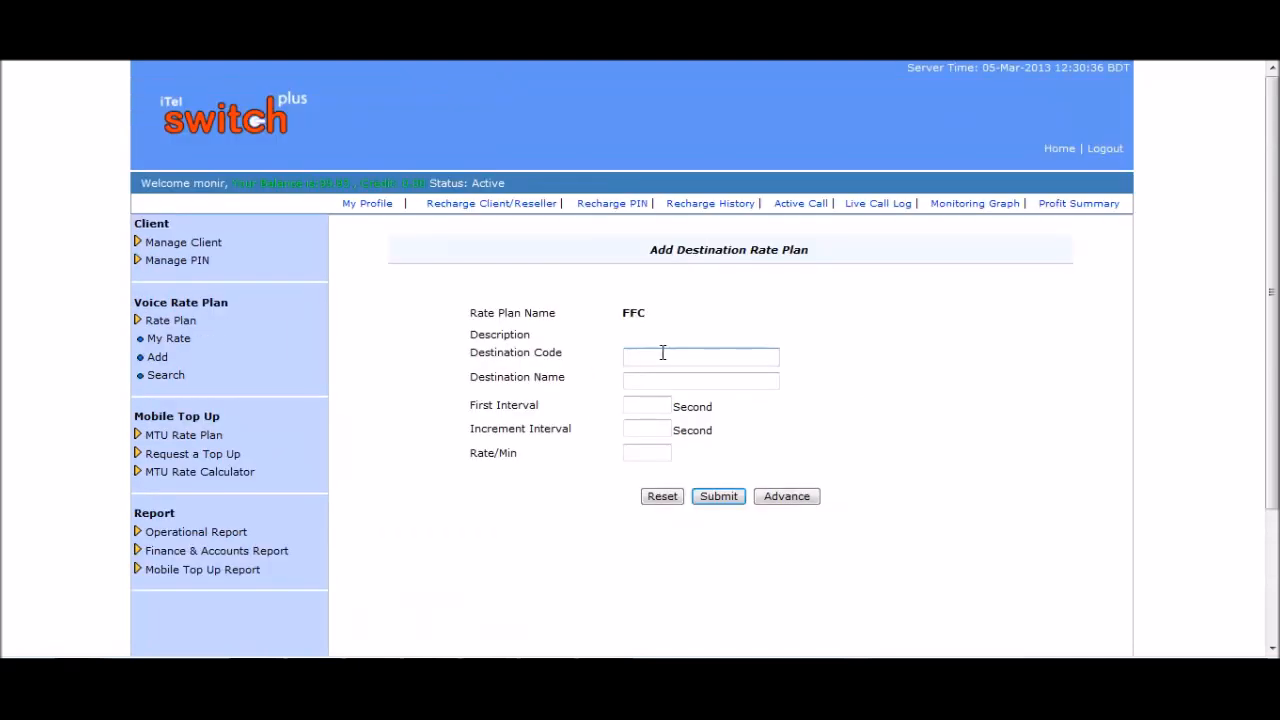
text(880)
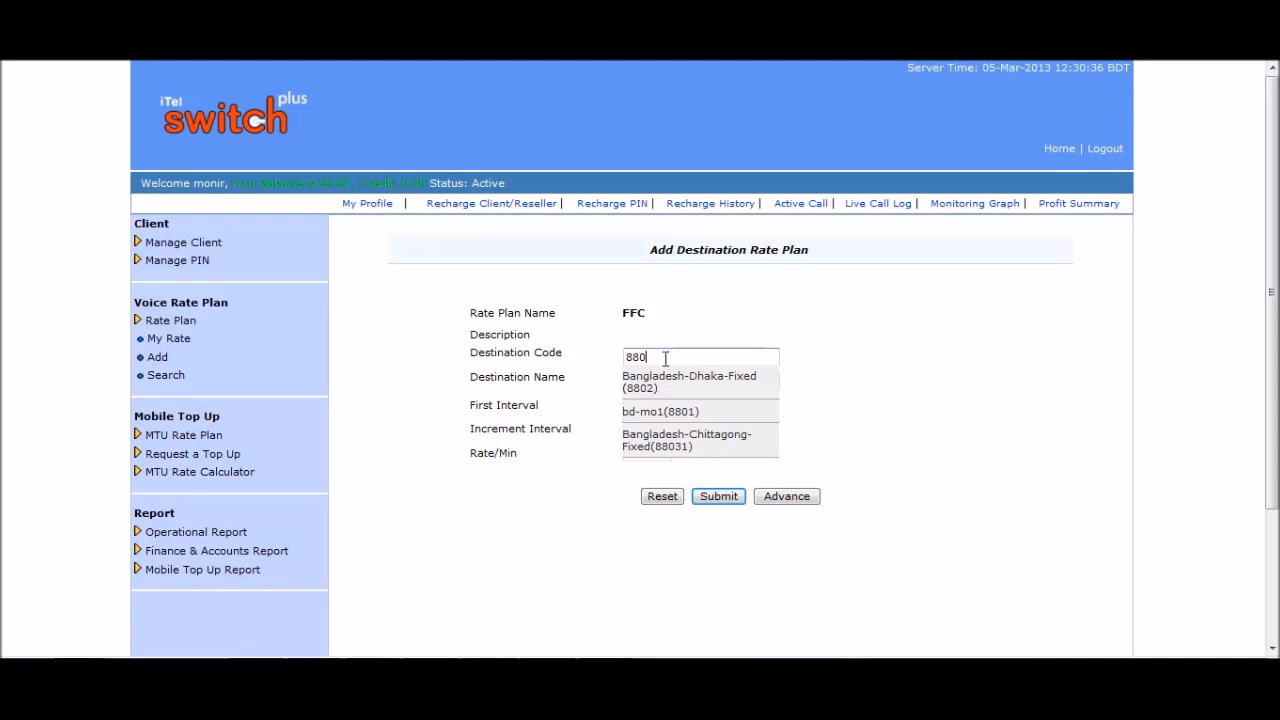
click(678, 408)
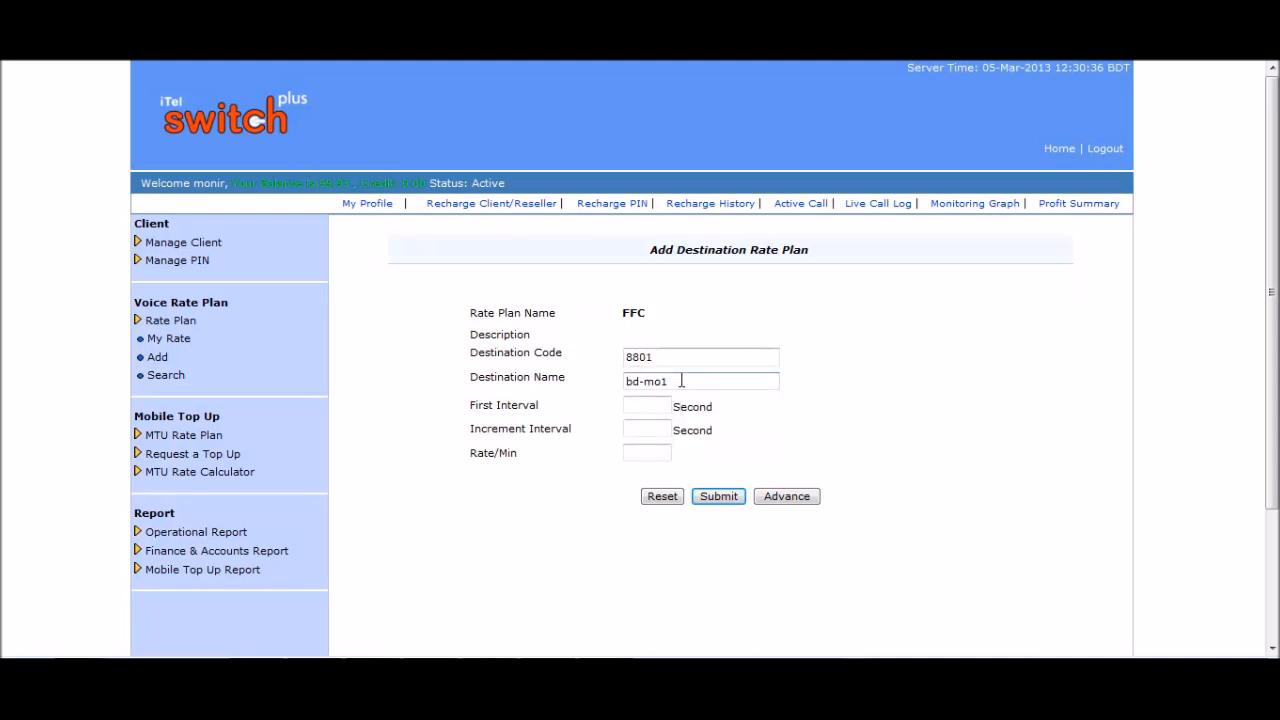
click(681, 381)
click(659, 404)
text(6)
click(661, 429)
text(30)
click(666, 451)
text(0.3)
text(87)
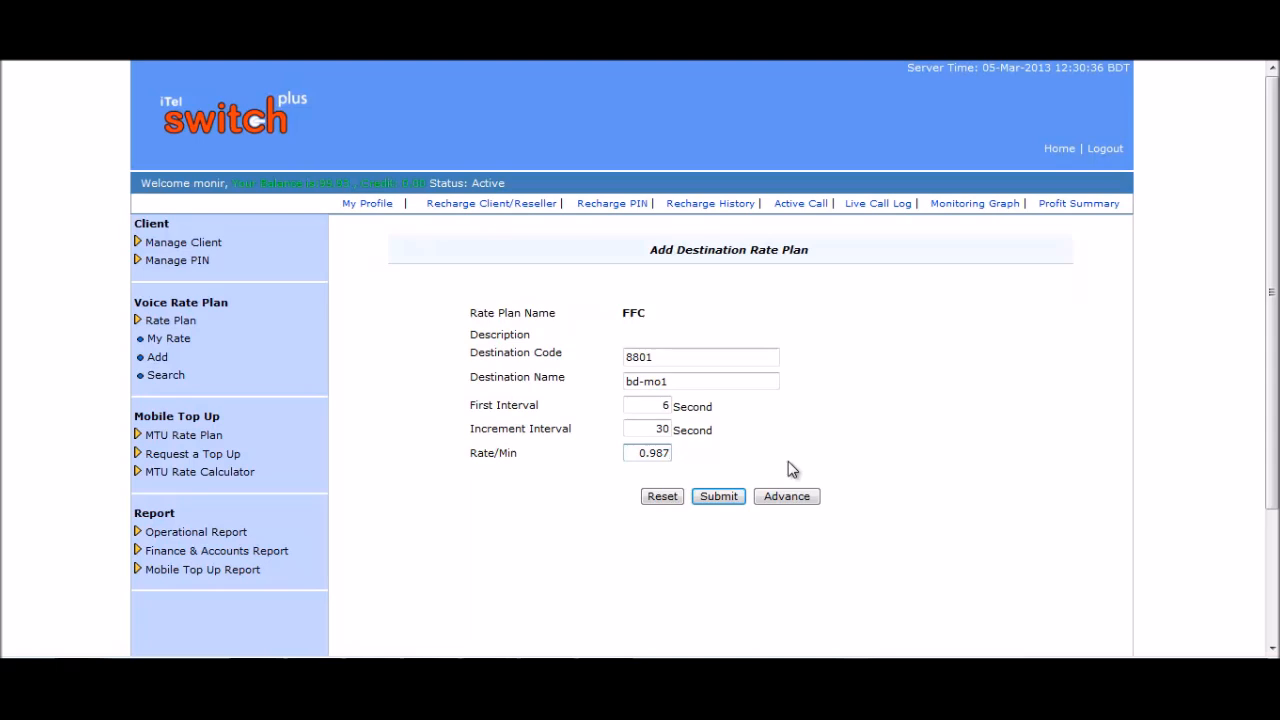
click(719, 497)
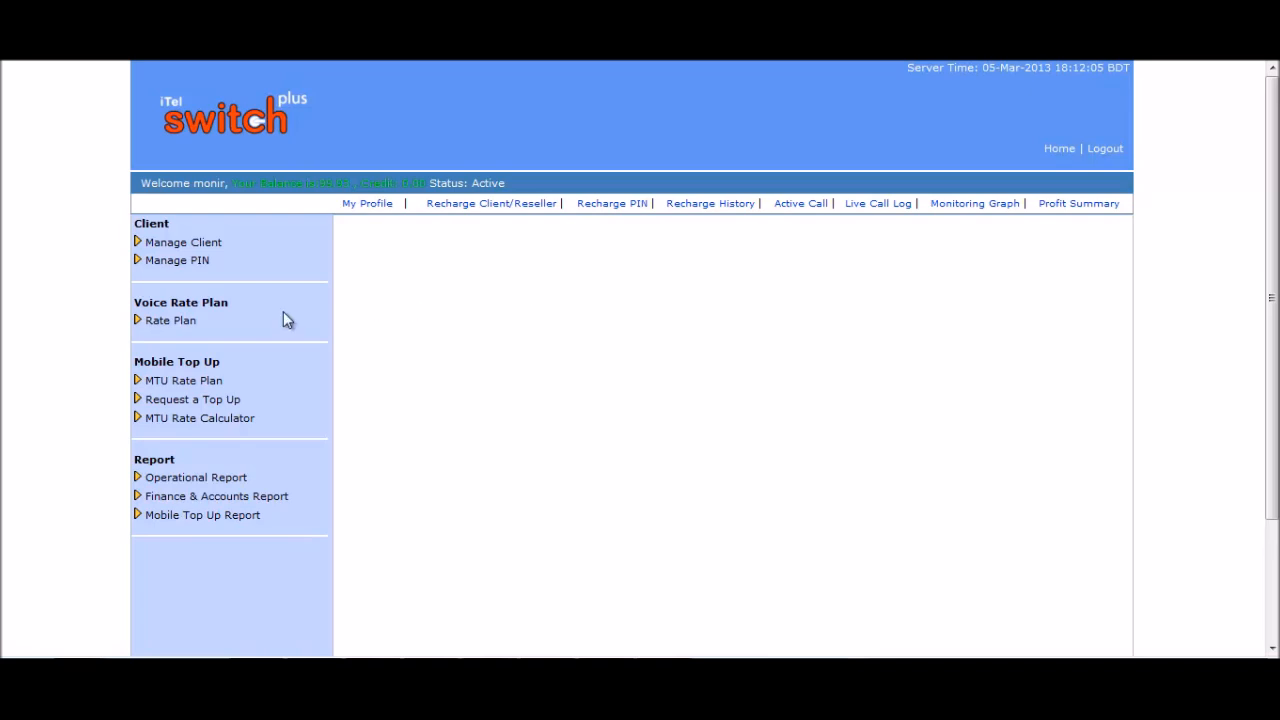
Open the rate plan search page, leaving the filters empty and deleted plans hidden.
click(200, 322)
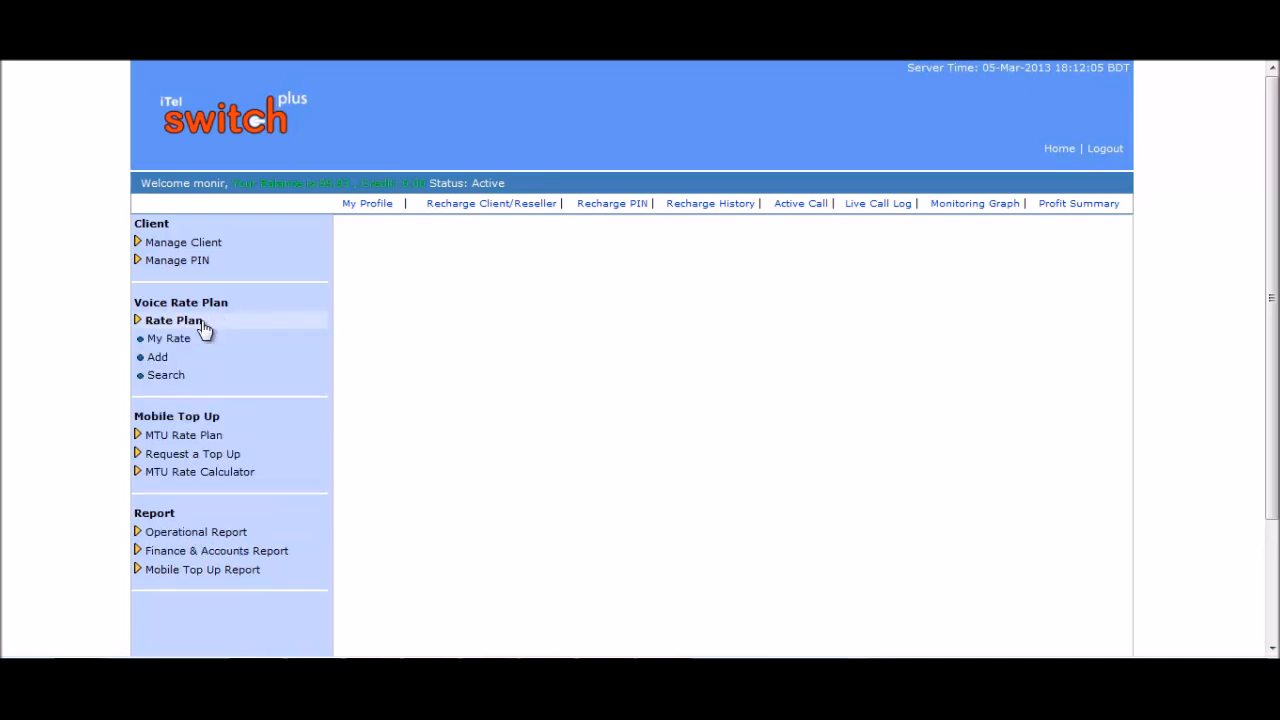
click(178, 377)
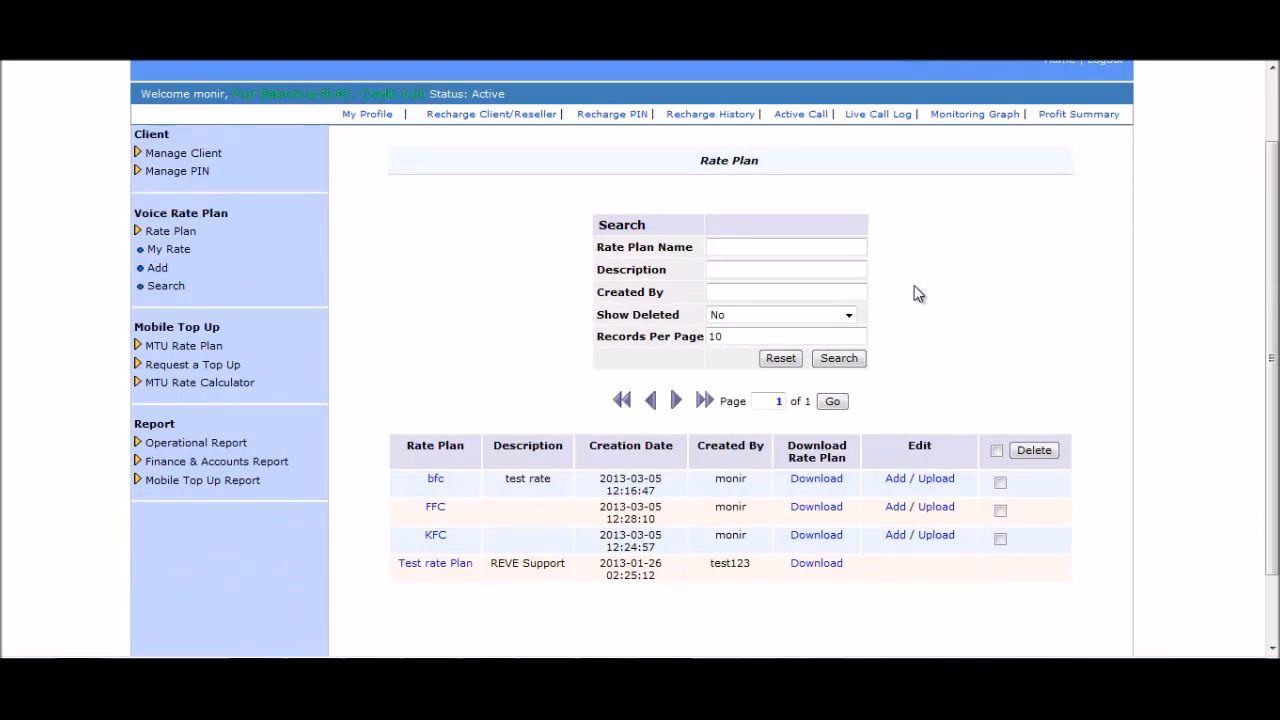
click(764, 246)
click(744, 270)
click(729, 292)
click(849, 317)
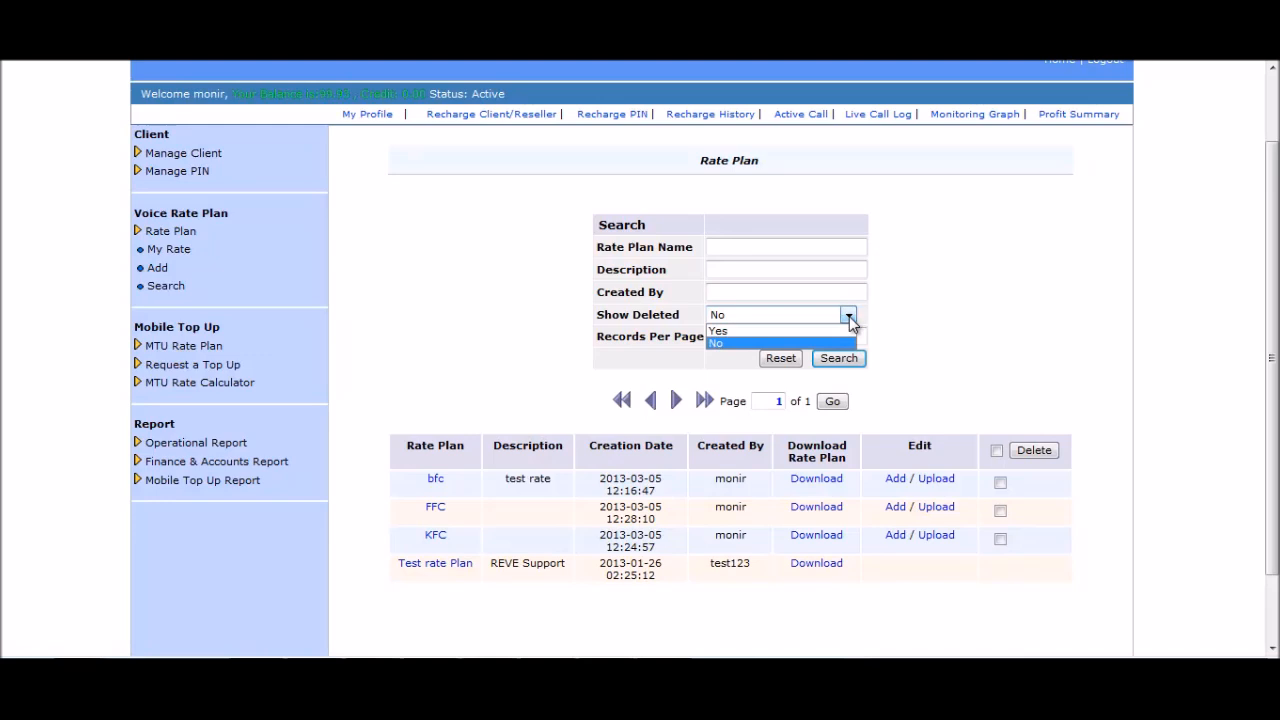
click(849, 316)
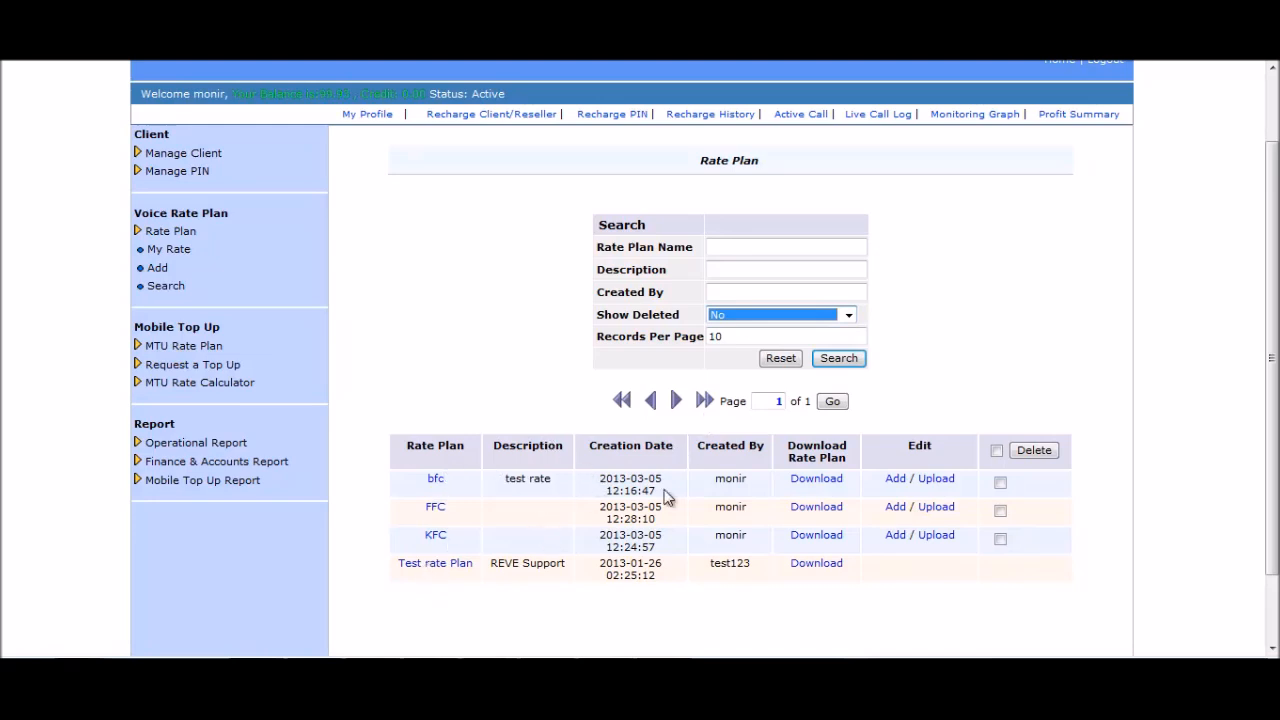
Inspect the rate plan table listing bfc, FFC, KFC and Test rate Plan.
click(831, 480)
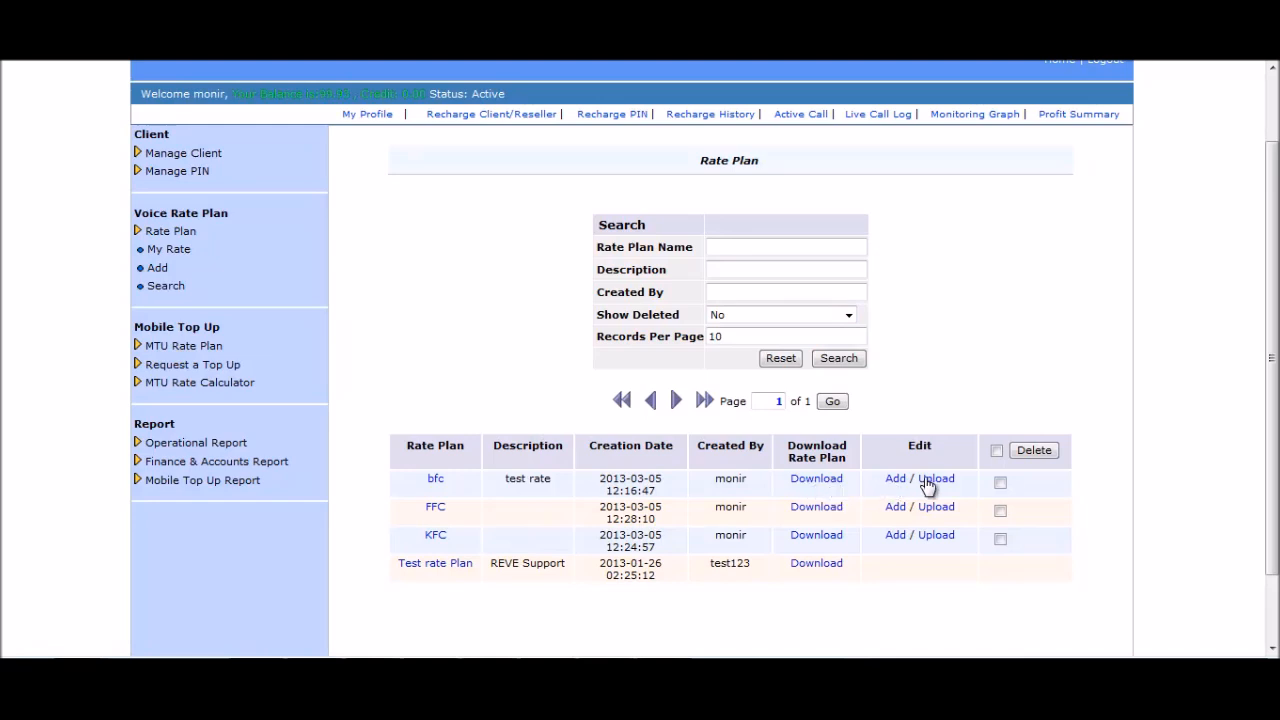
click(1001, 485)
click(1046, 451)
Open the FFC rate plan and select its bd-mo1 destination row.
click(435, 510)
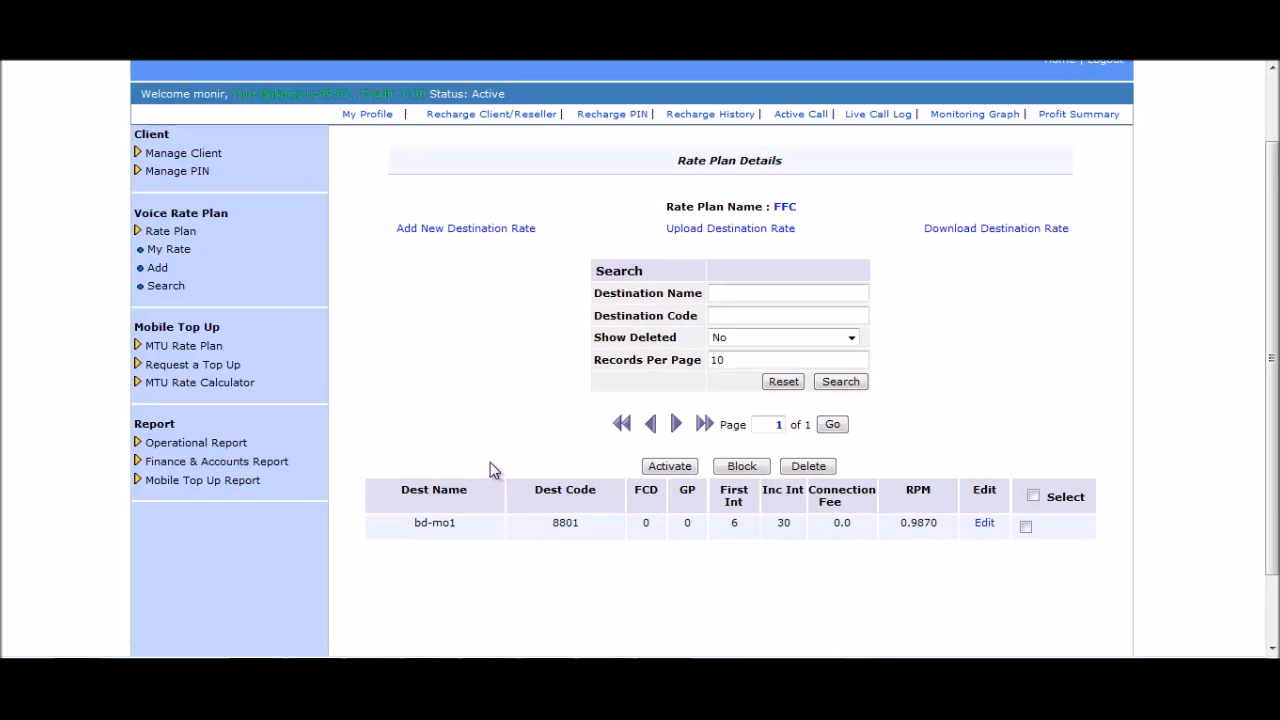
click(561, 520)
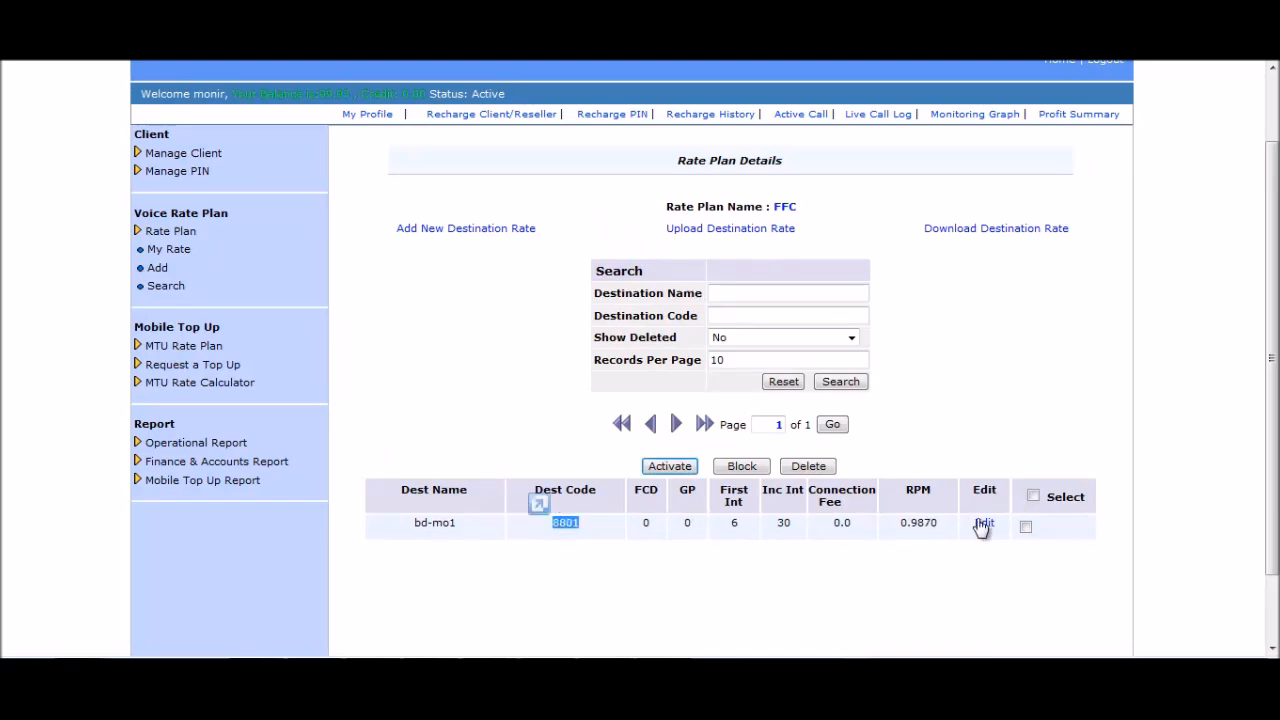
click(659, 580)
click(1025, 526)
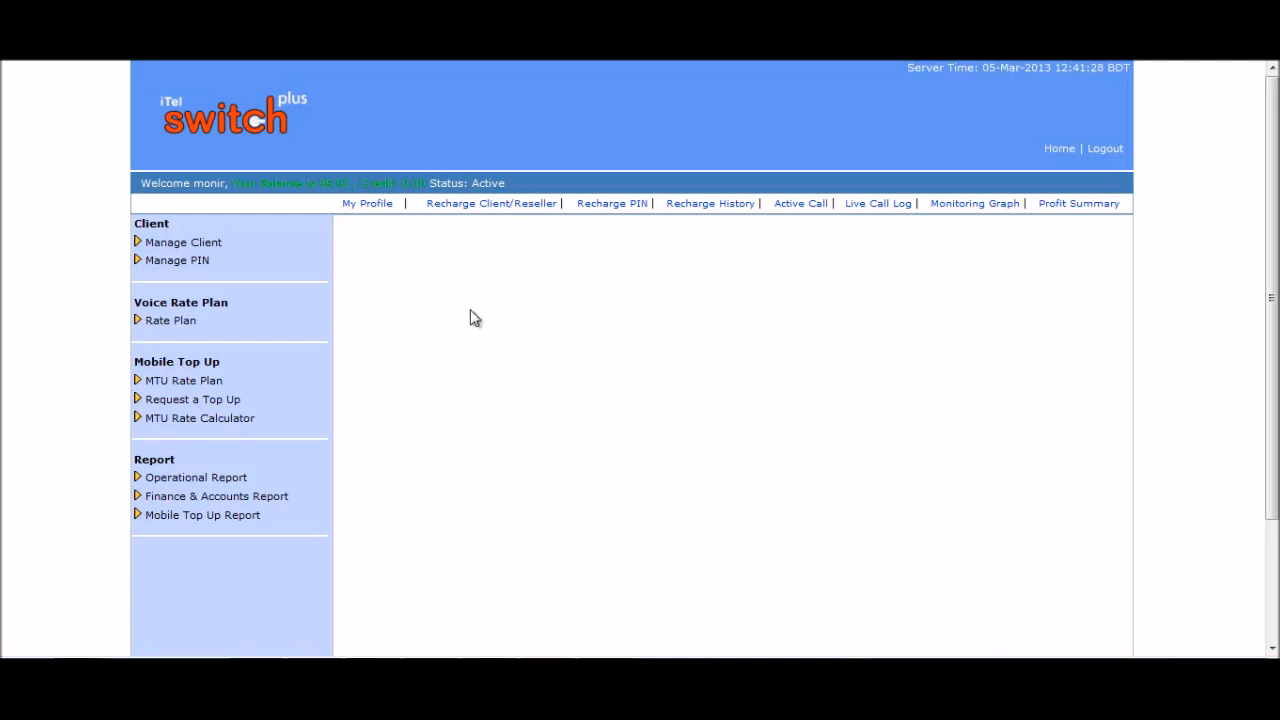
Open the Add Client form and enter a client ID with a matching password and confirmation.
click(224, 248)
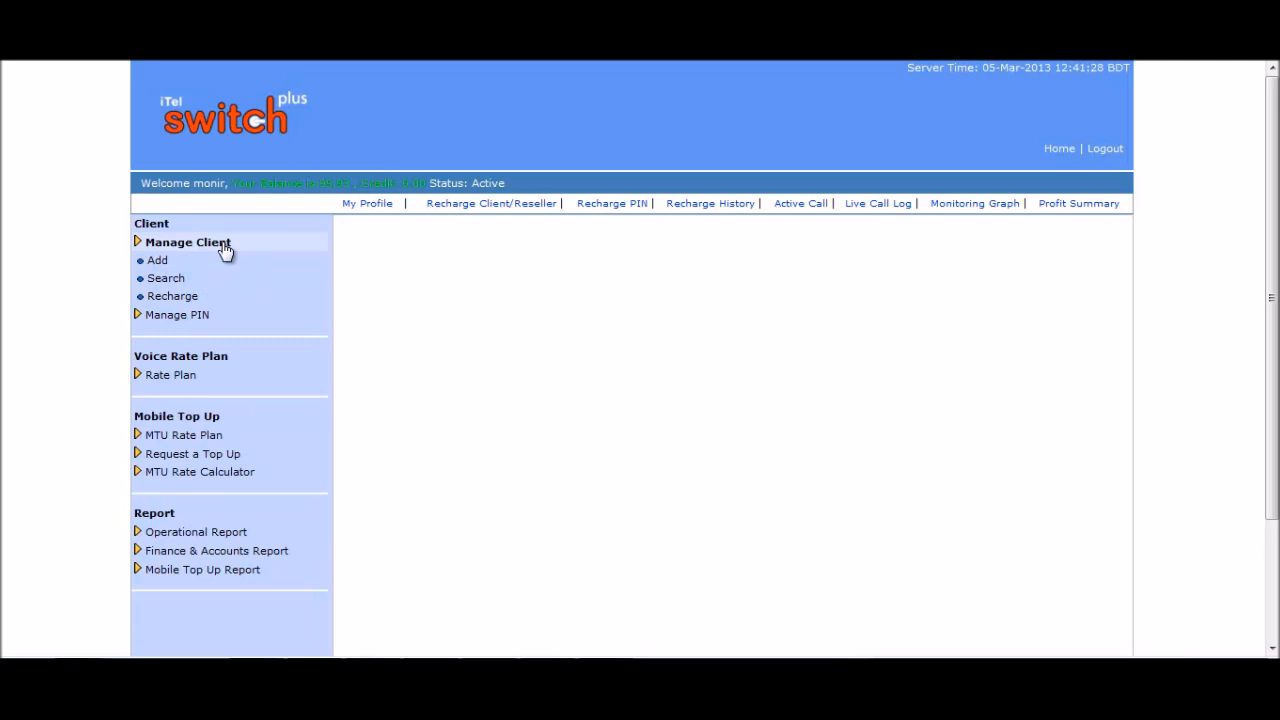
click(154, 264)
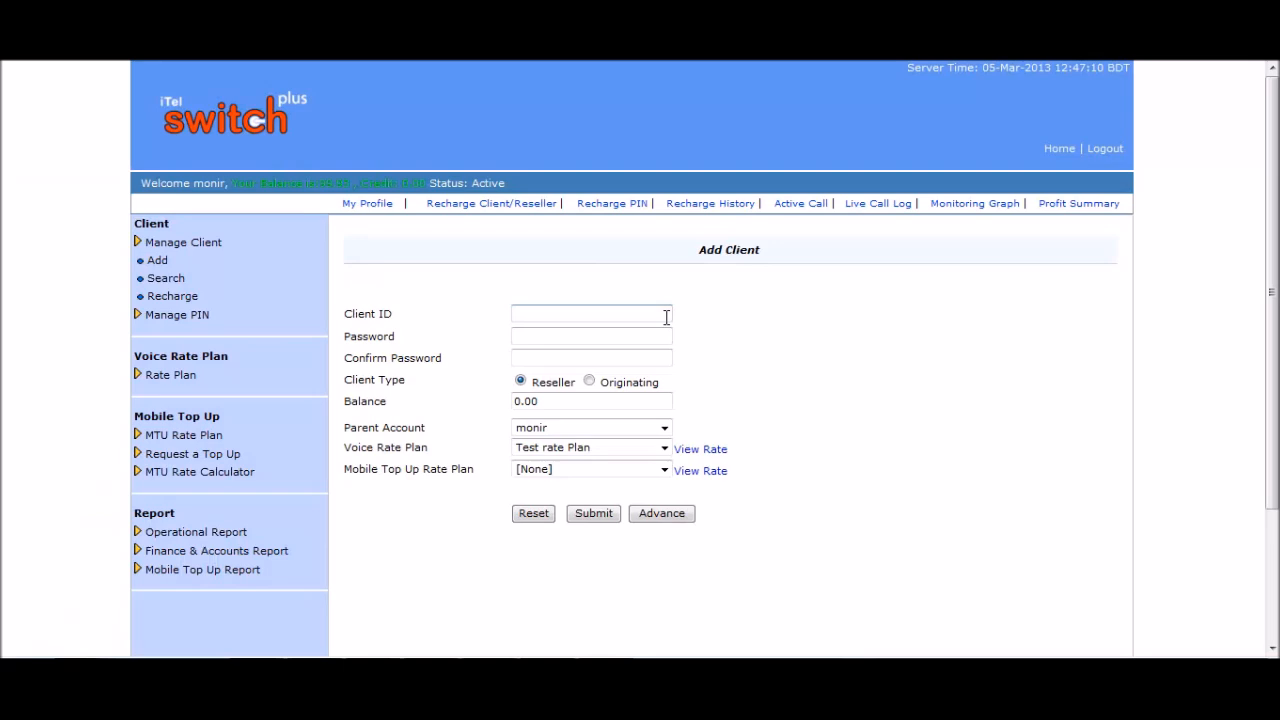
click(591, 315)
click(591, 315)
text(Rubel)
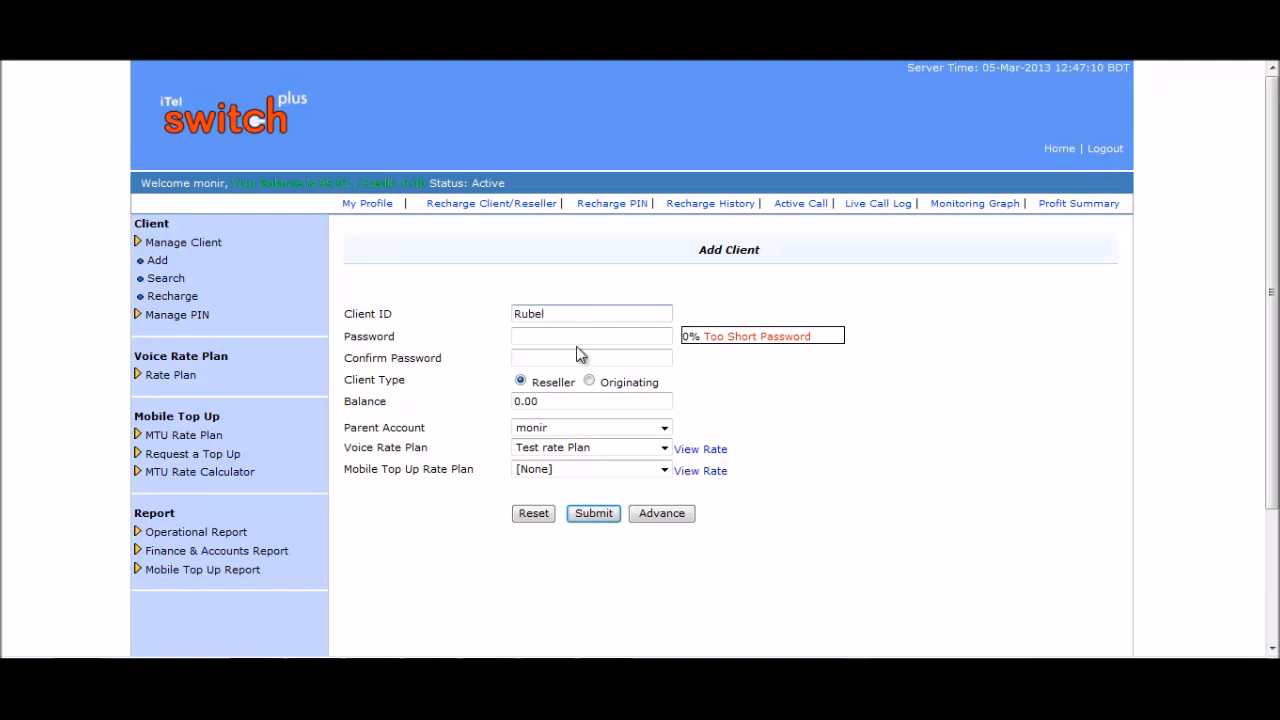
click(580, 338)
text(123)
click(571, 360)
text(123)
Keep the Reseller client type and replace the 0.00 balance with 100.
click(519, 389)
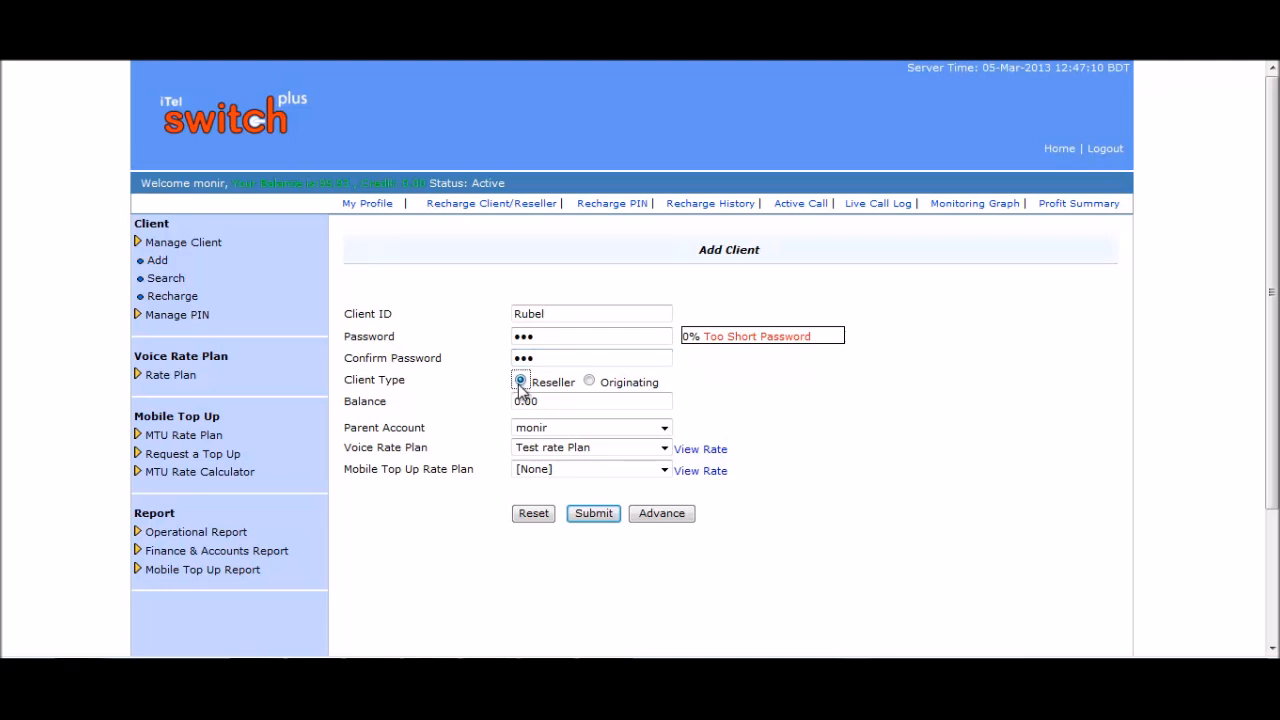
click(550, 401)
drag(550, 401, 505, 405)
text(100)
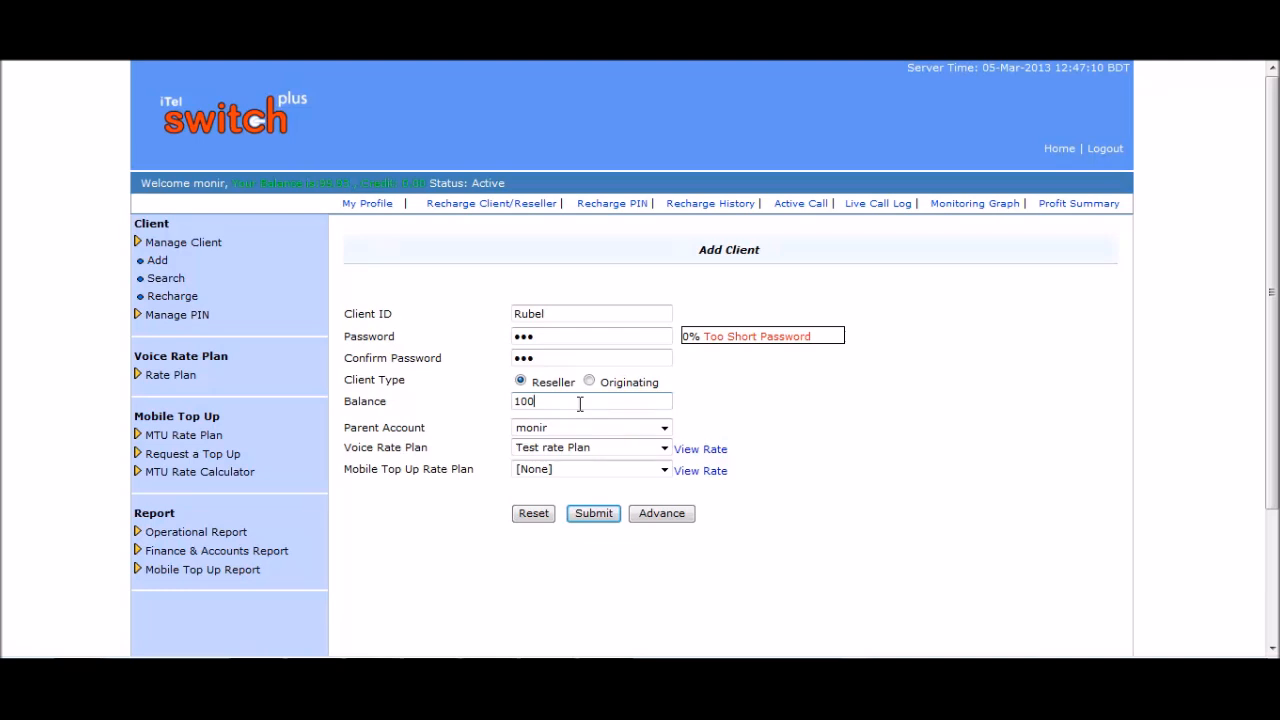
Keep the current parent account and choose KFC as the voice rate plan.
click(664, 429)
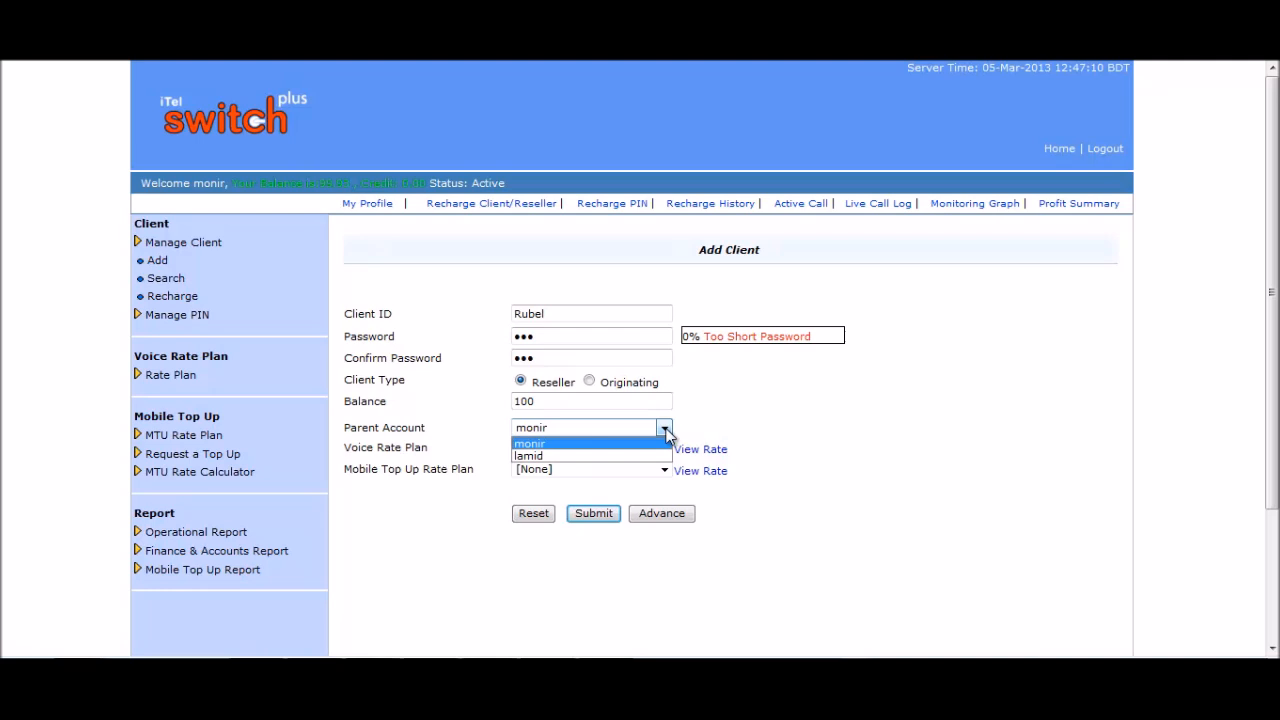
click(666, 432)
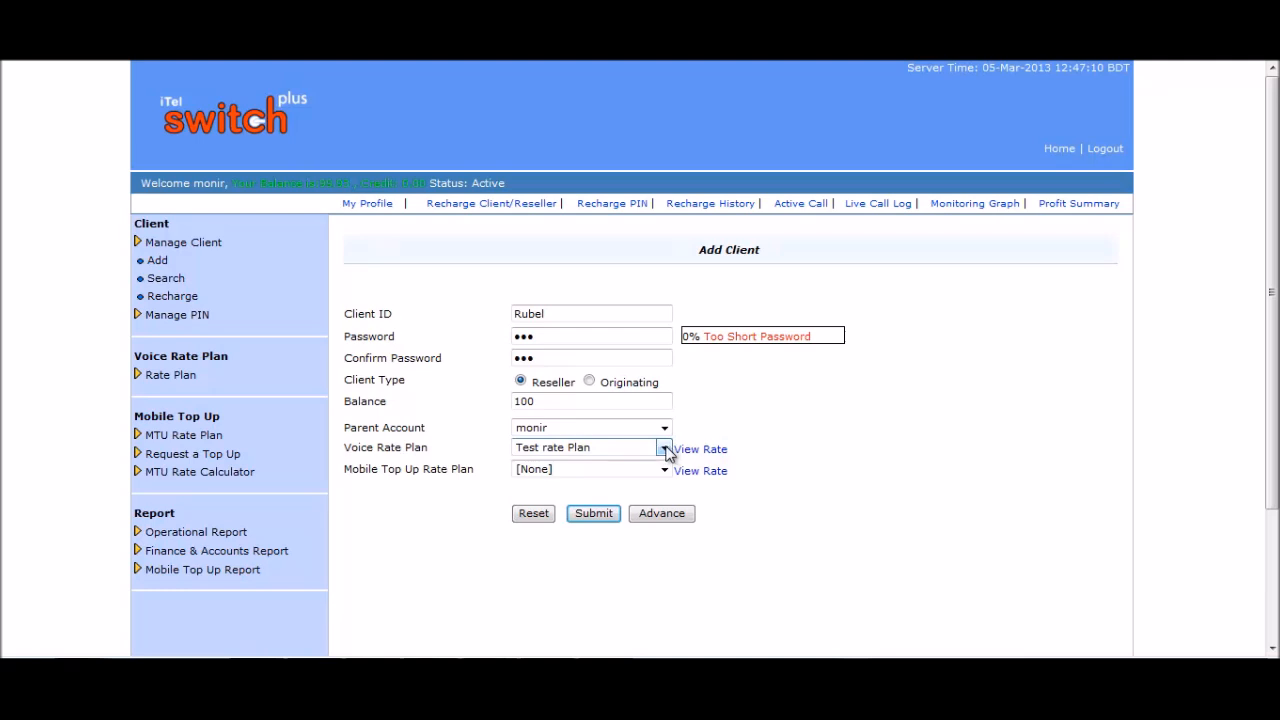
click(664, 448)
click(540, 497)
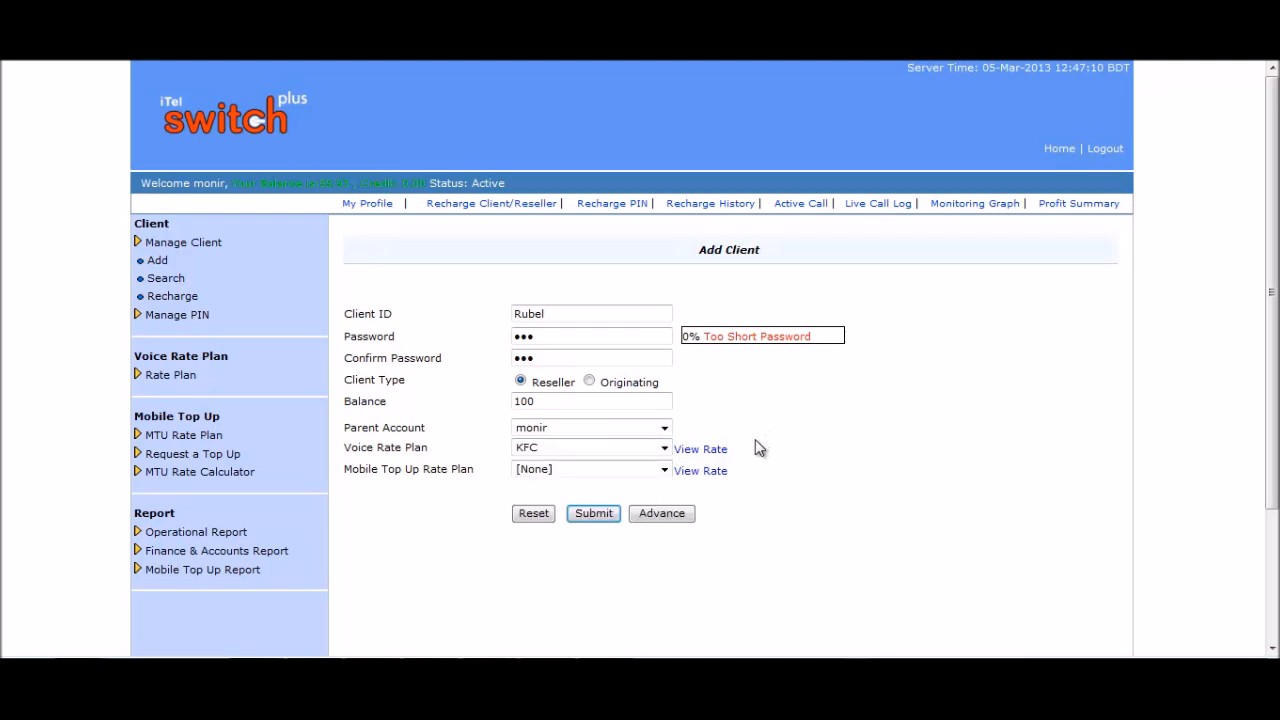
Review the KFC plan's rates, then leave the mobile top-up rate plan at None.
click(700, 449)
scroll(868, 368, down, 3)
scroll(869, 371, up, 3)
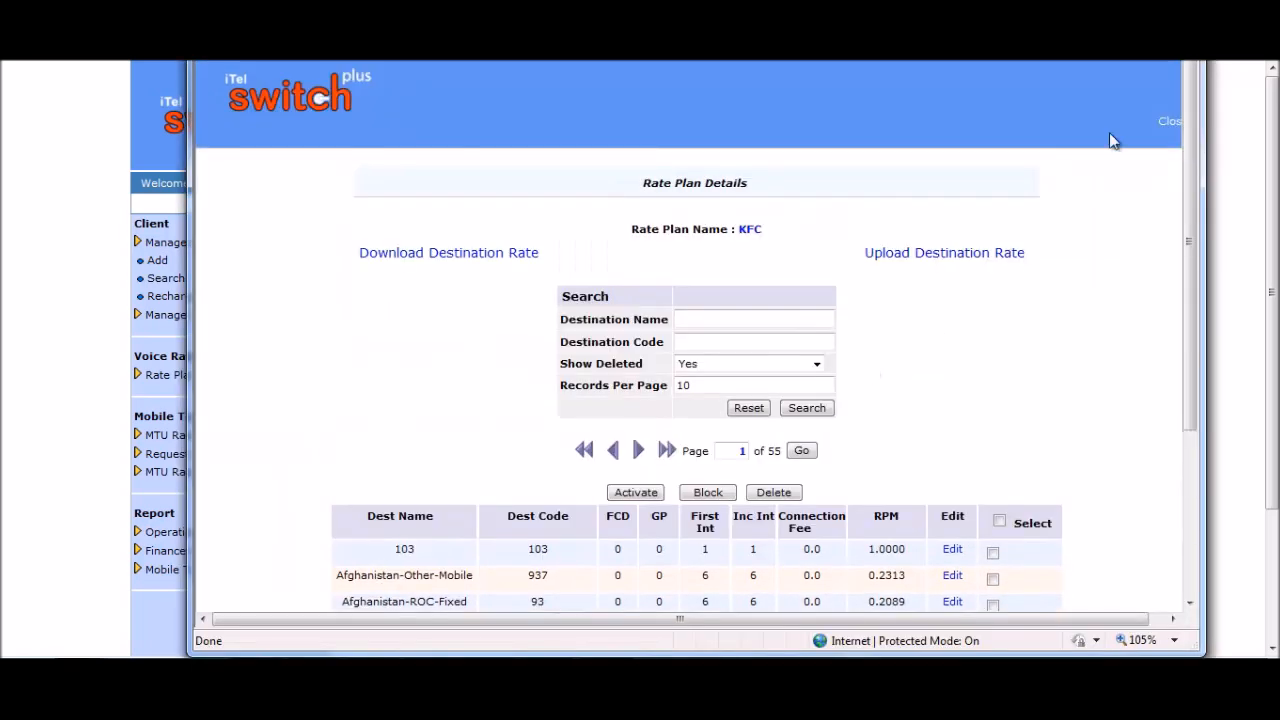
click(1170, 114)
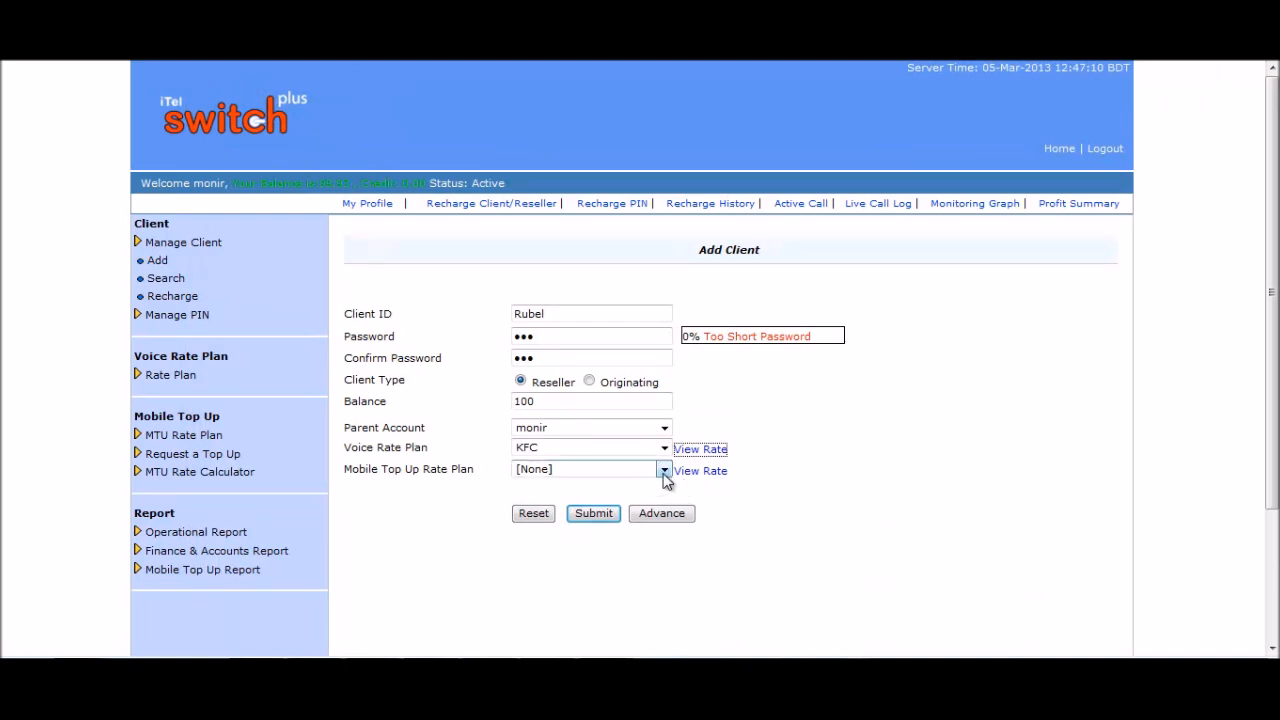
click(664, 471)
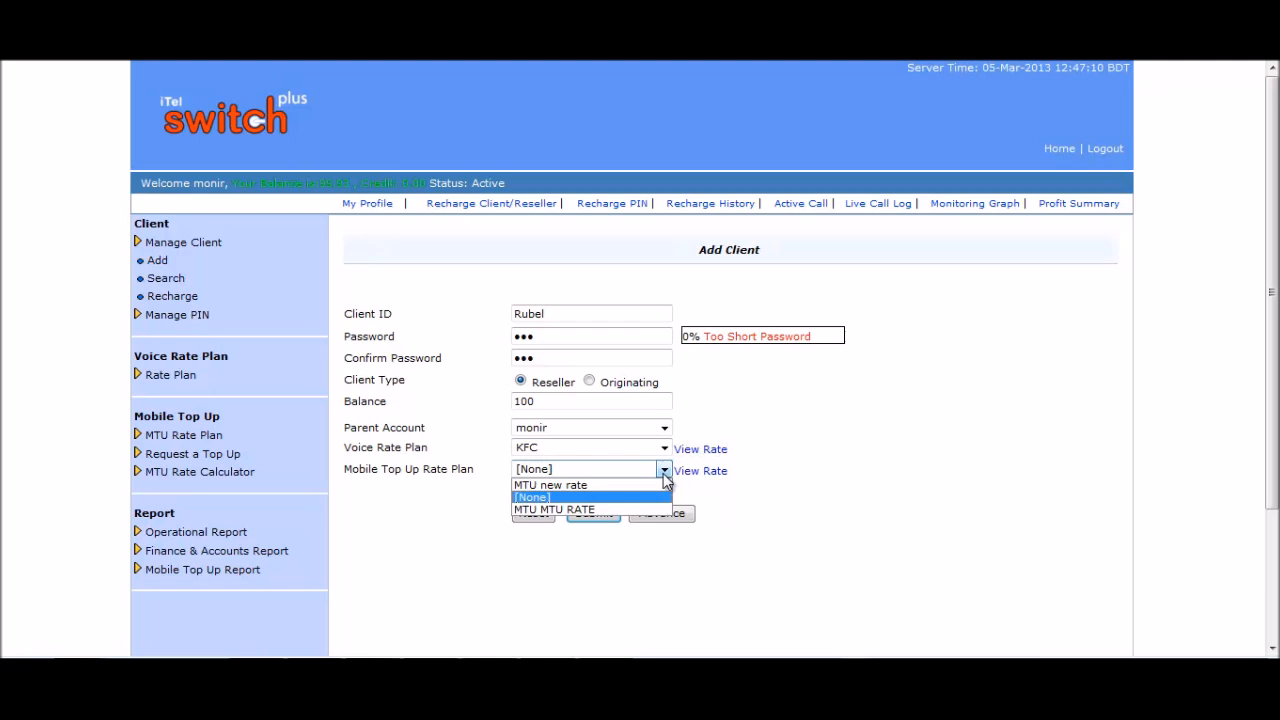
click(664, 476)
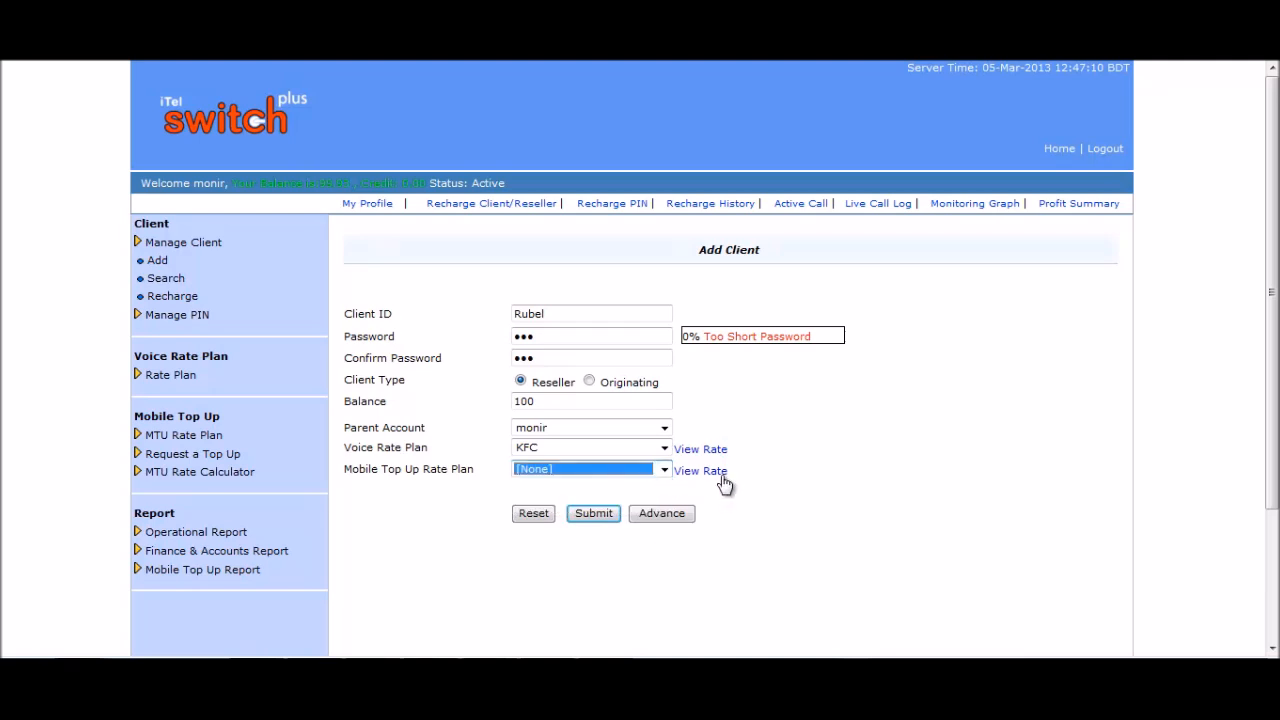
Save the reseller client and start another new client.
click(596, 515)
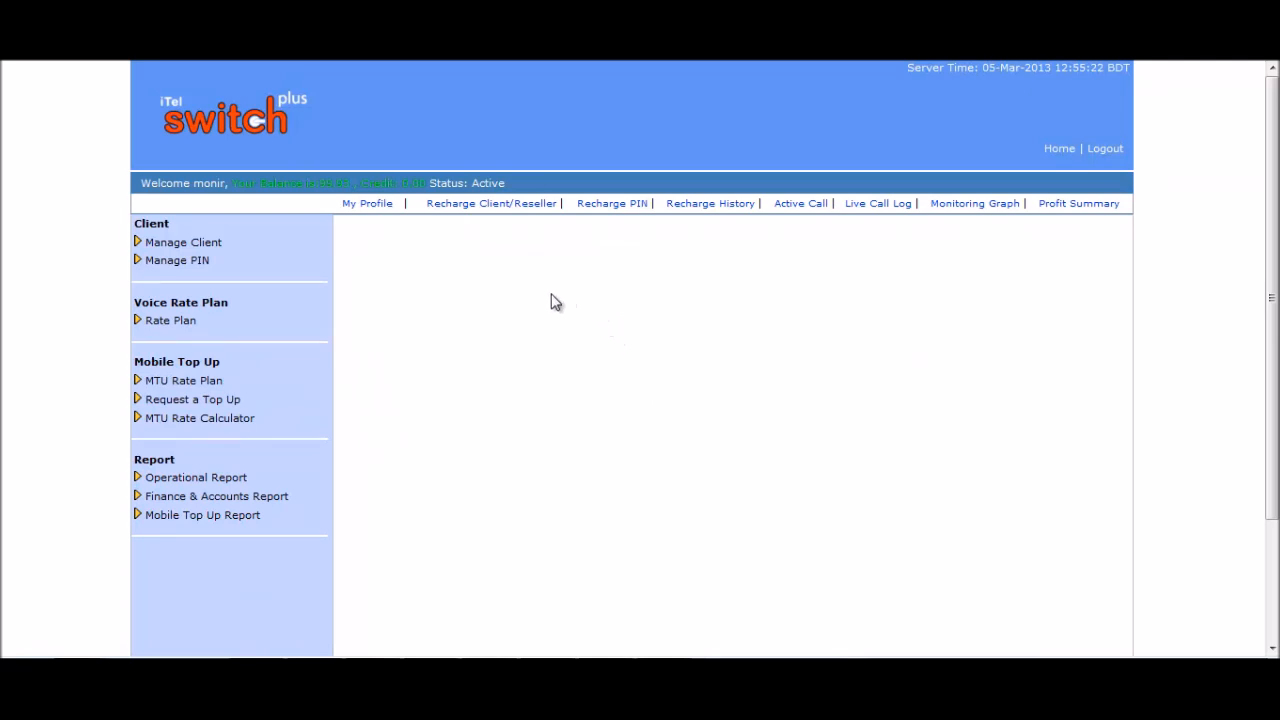
click(219, 245)
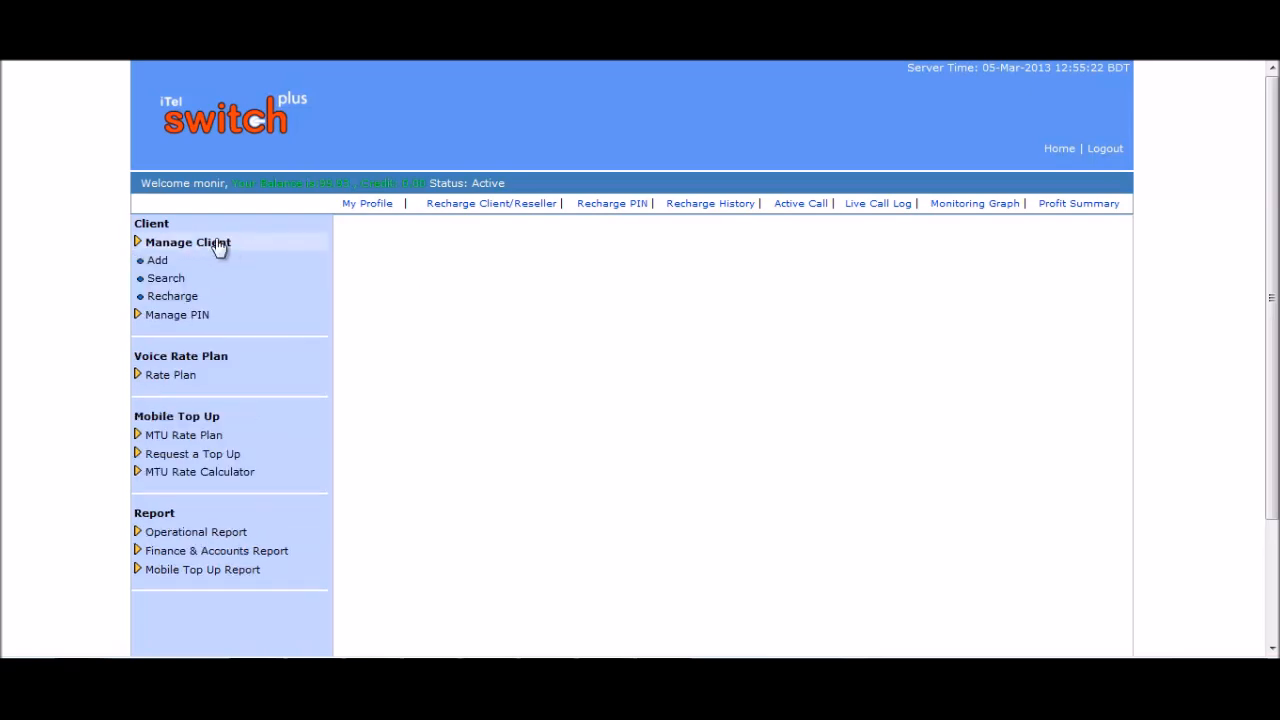
click(165, 262)
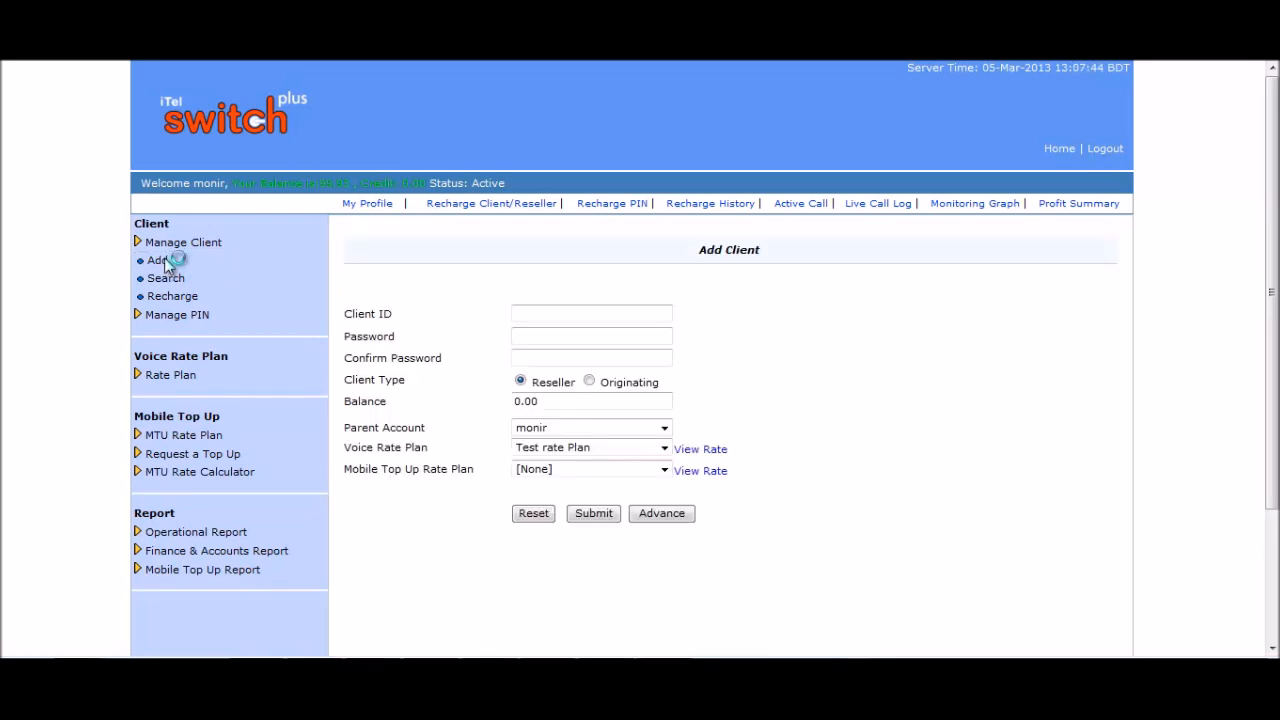
Enter a client ID and matching password, keep Reseller type, and set balance to 100.
click(553, 313)
text(Zaman)
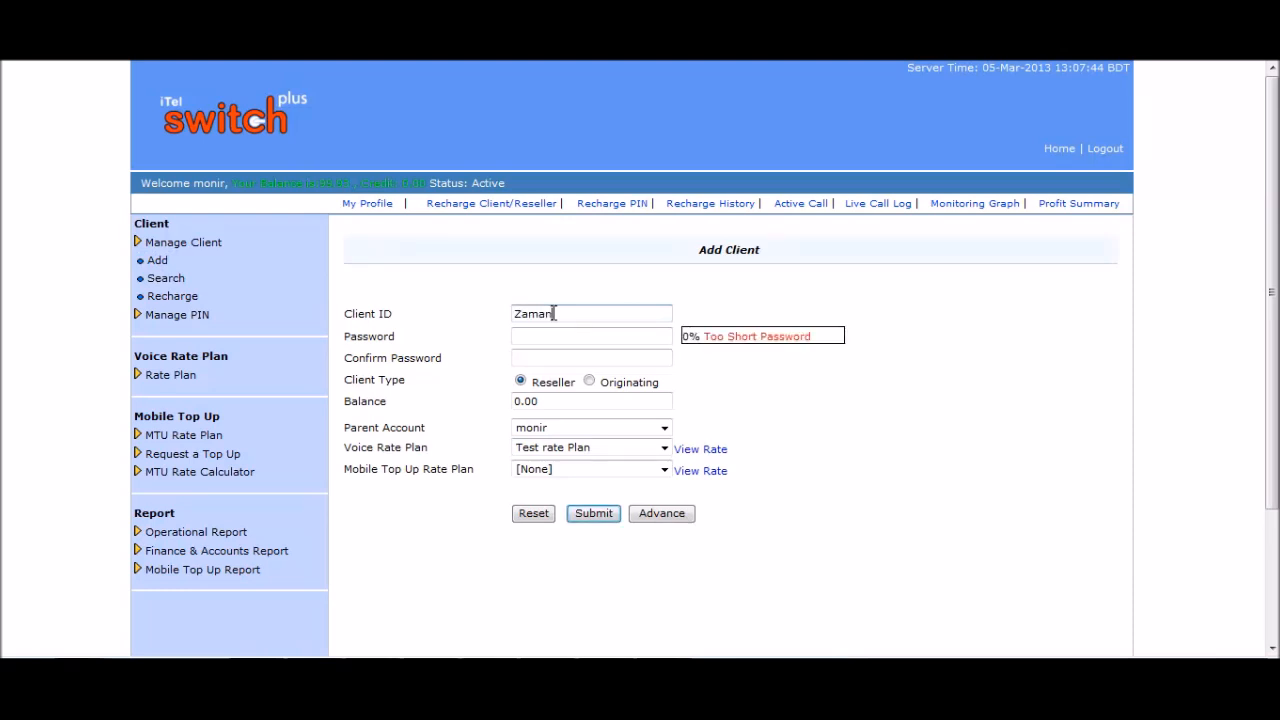
click(565, 336)
text(123)
click(565, 353)
text(123)
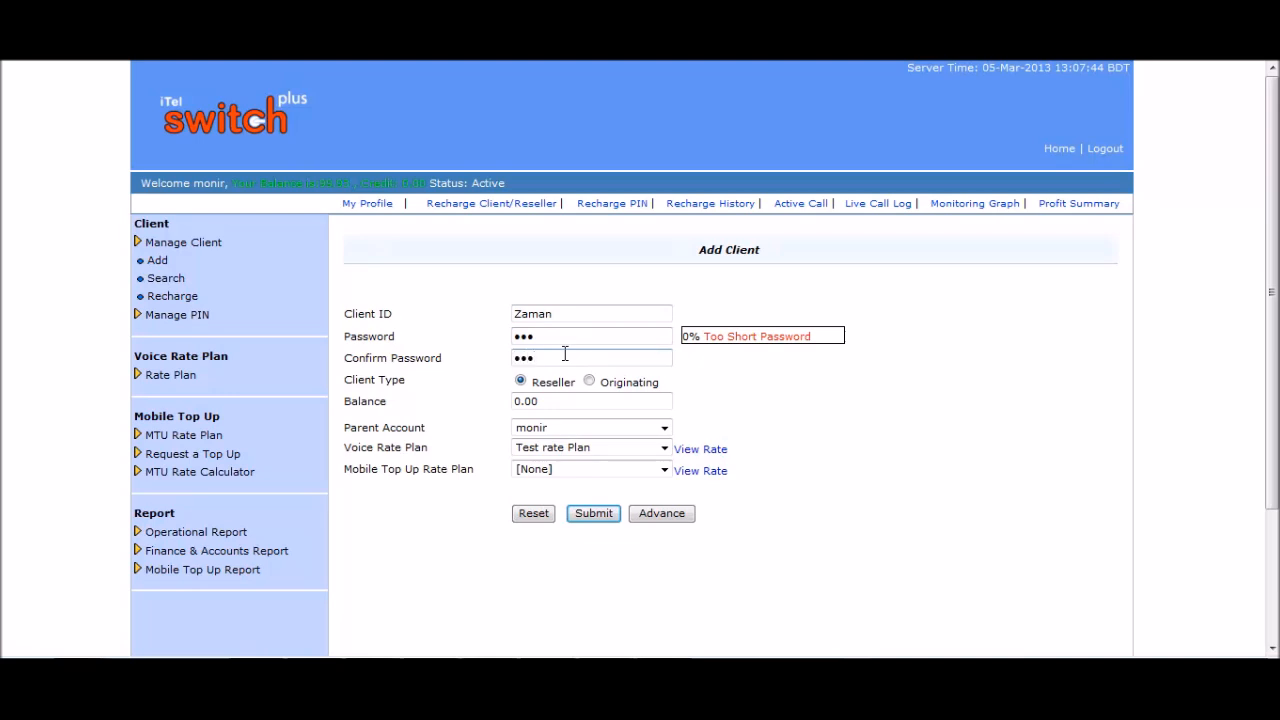
click(521, 382)
drag(565, 402, 491, 393)
text(100)
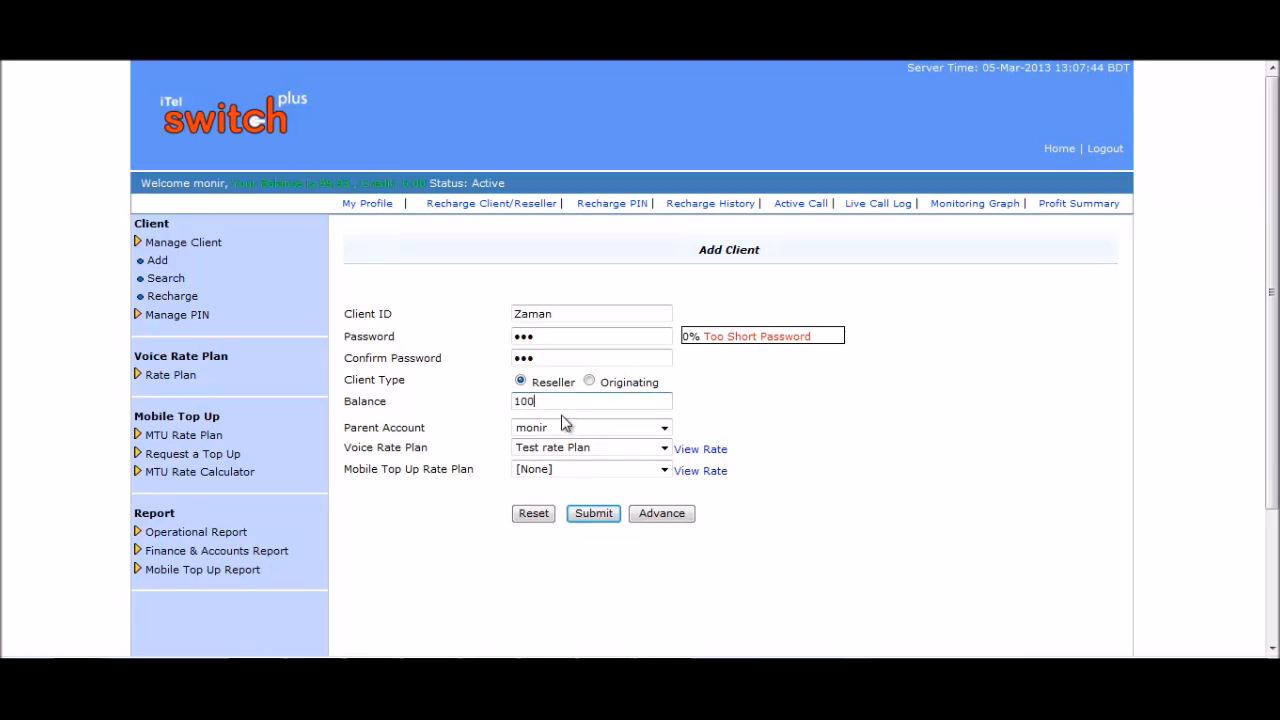
Keep the existing parent account and choose KFC as the voice rate plan.
click(664, 428)
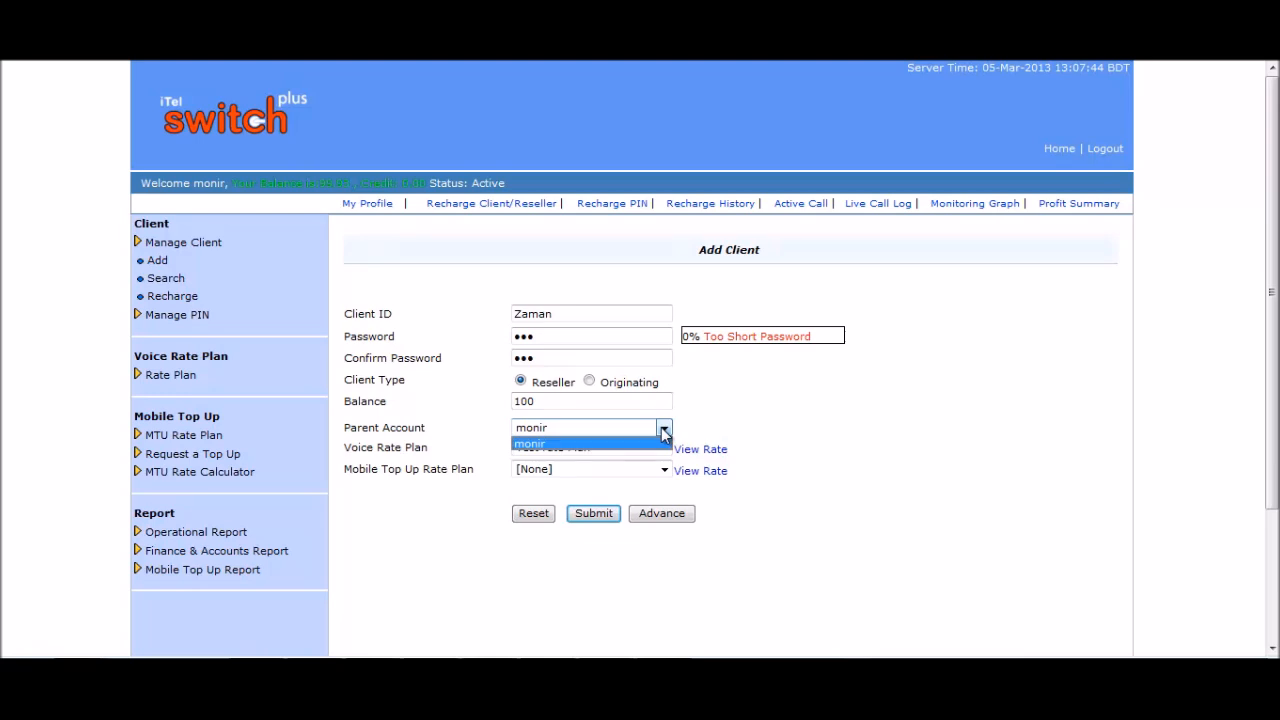
click(663, 430)
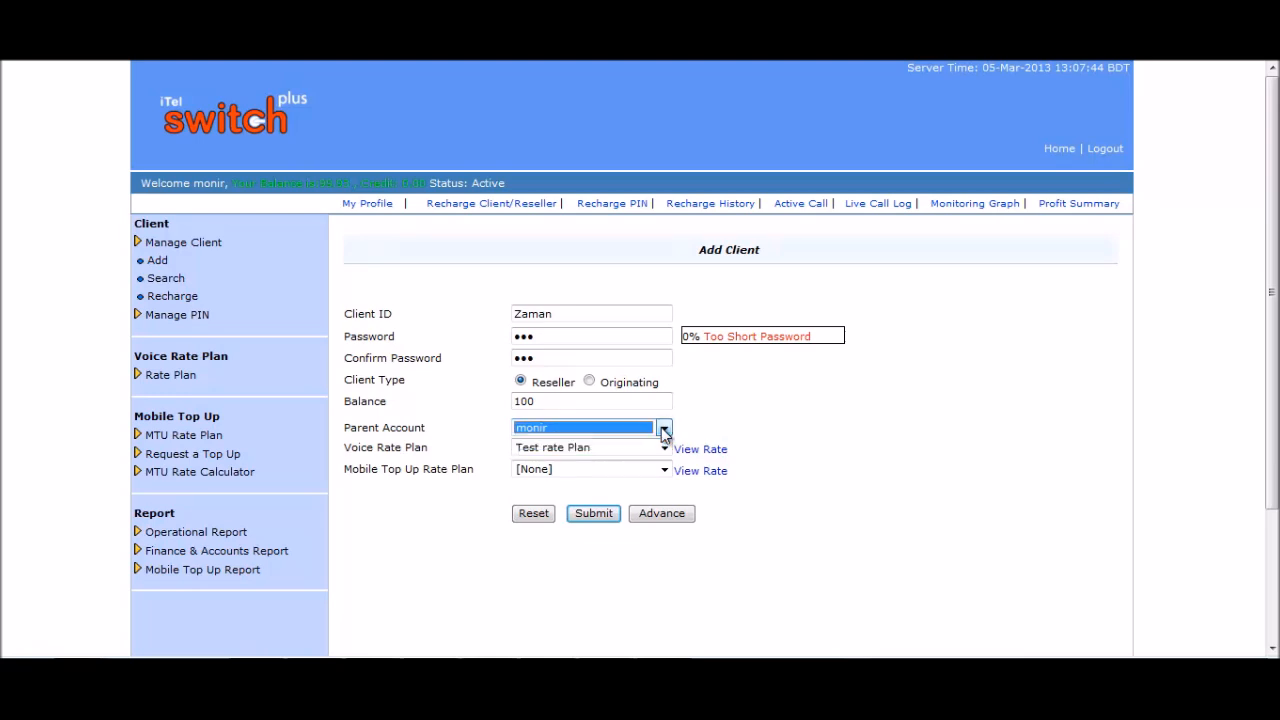
click(737, 418)
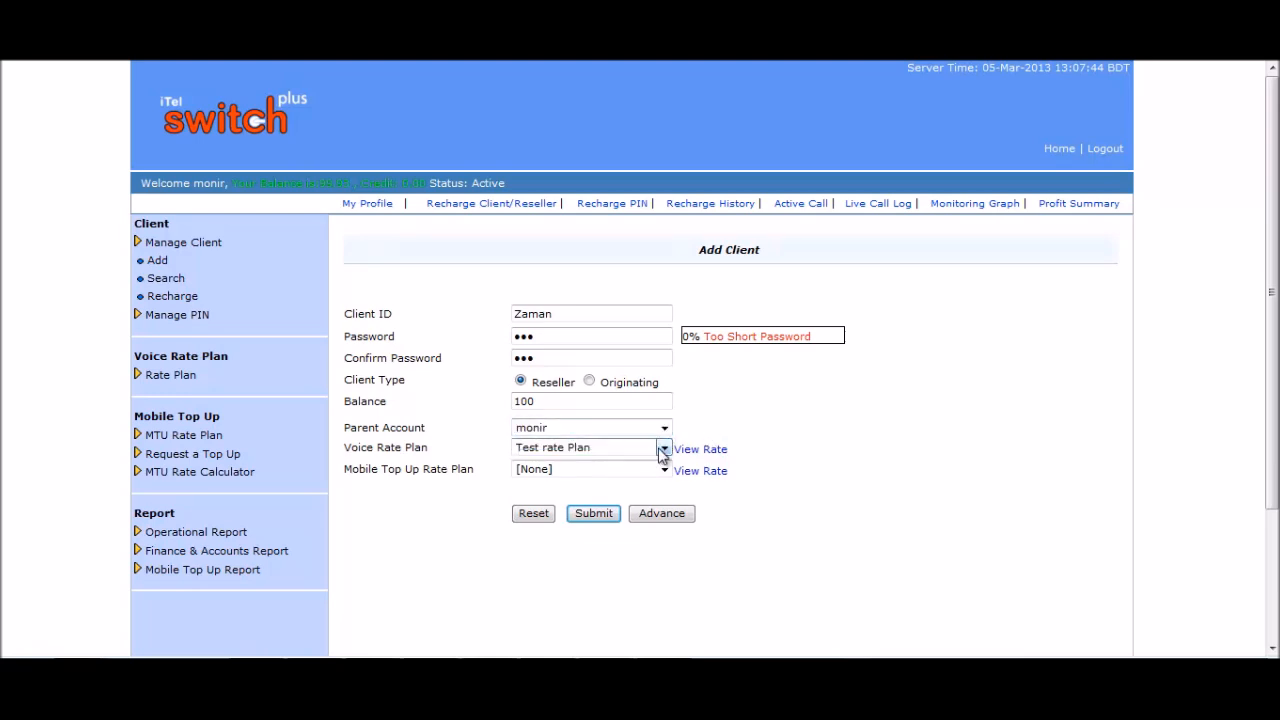
click(663, 449)
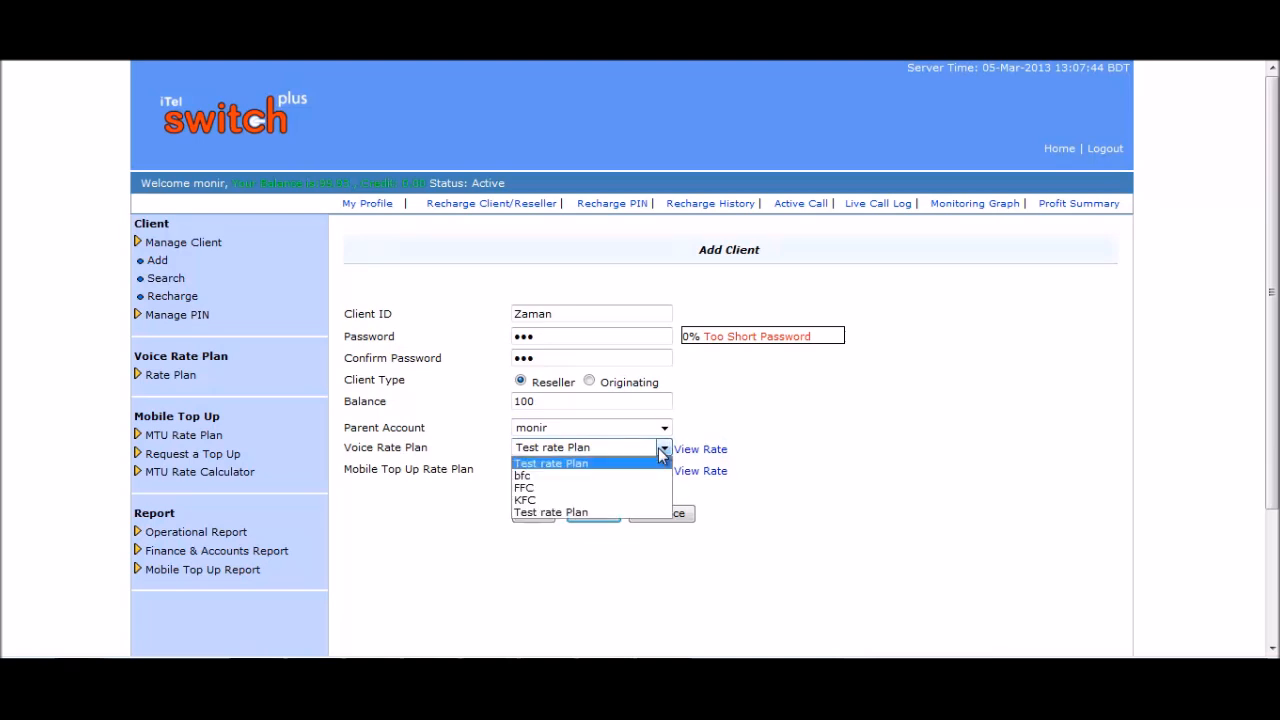
click(555, 500)
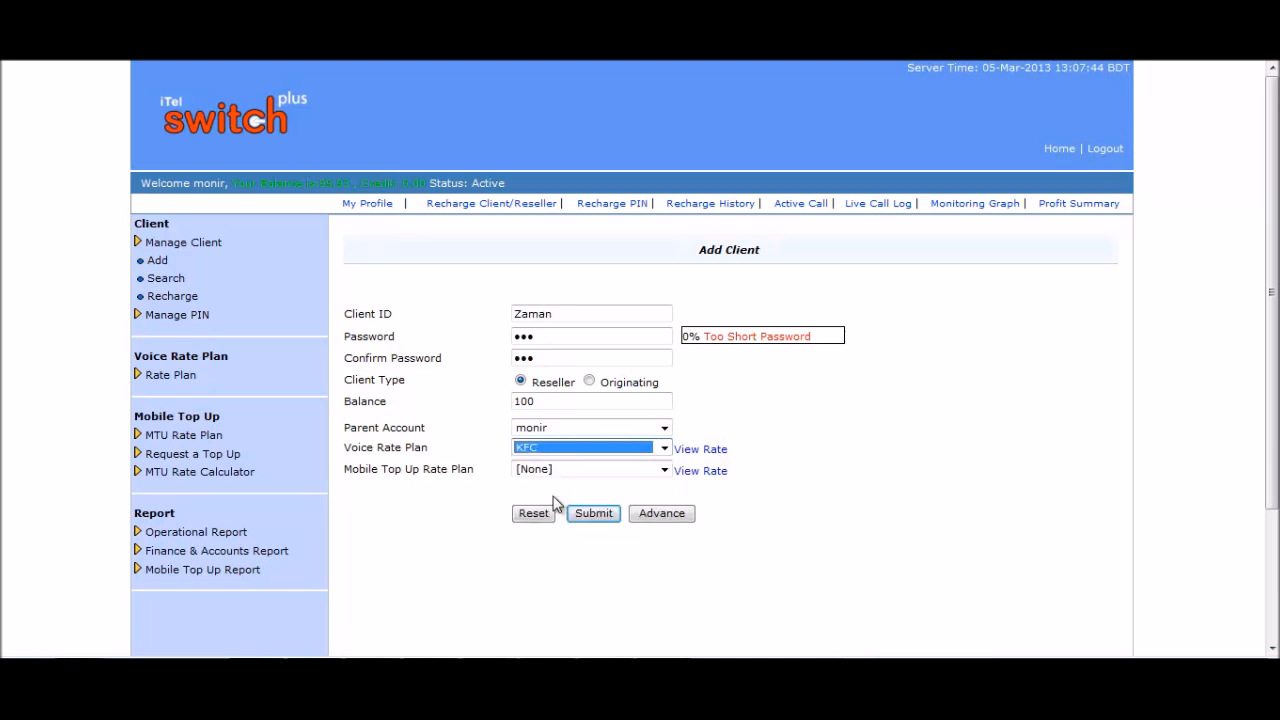
click(714, 452)
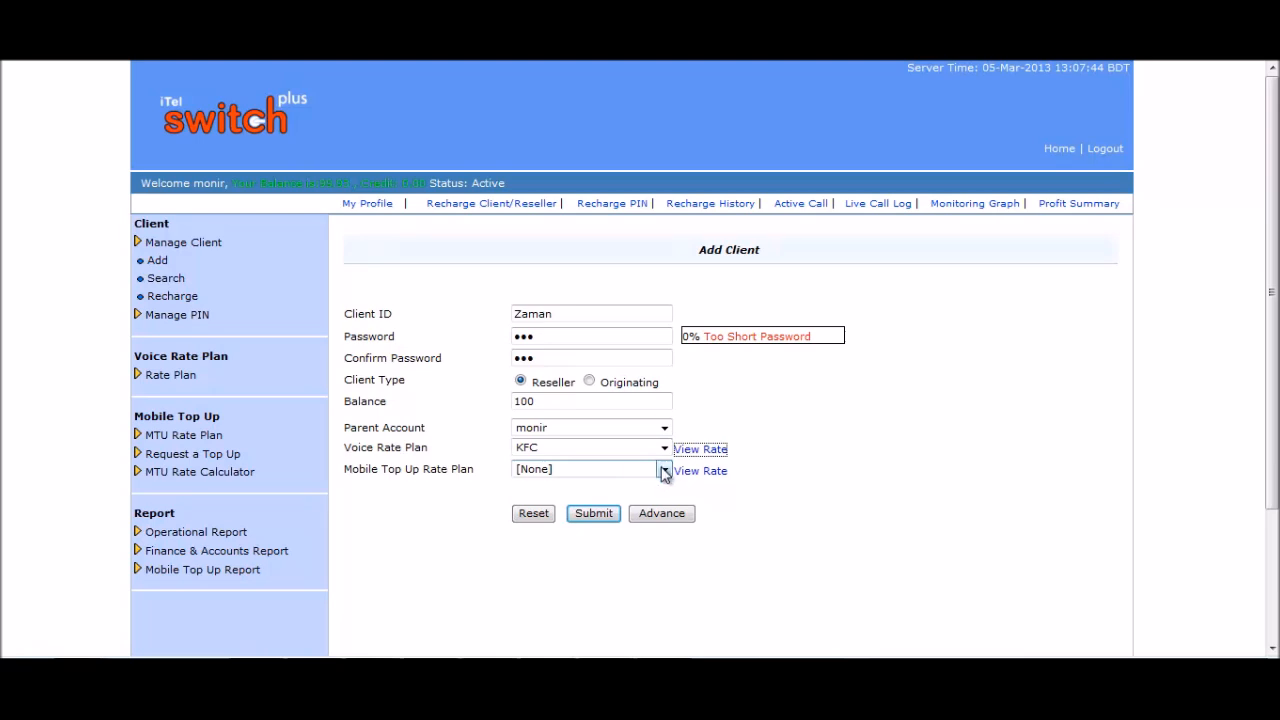
Leave the mobile top-up rate plan at None and reveal the advanced account settings.
click(664, 473)
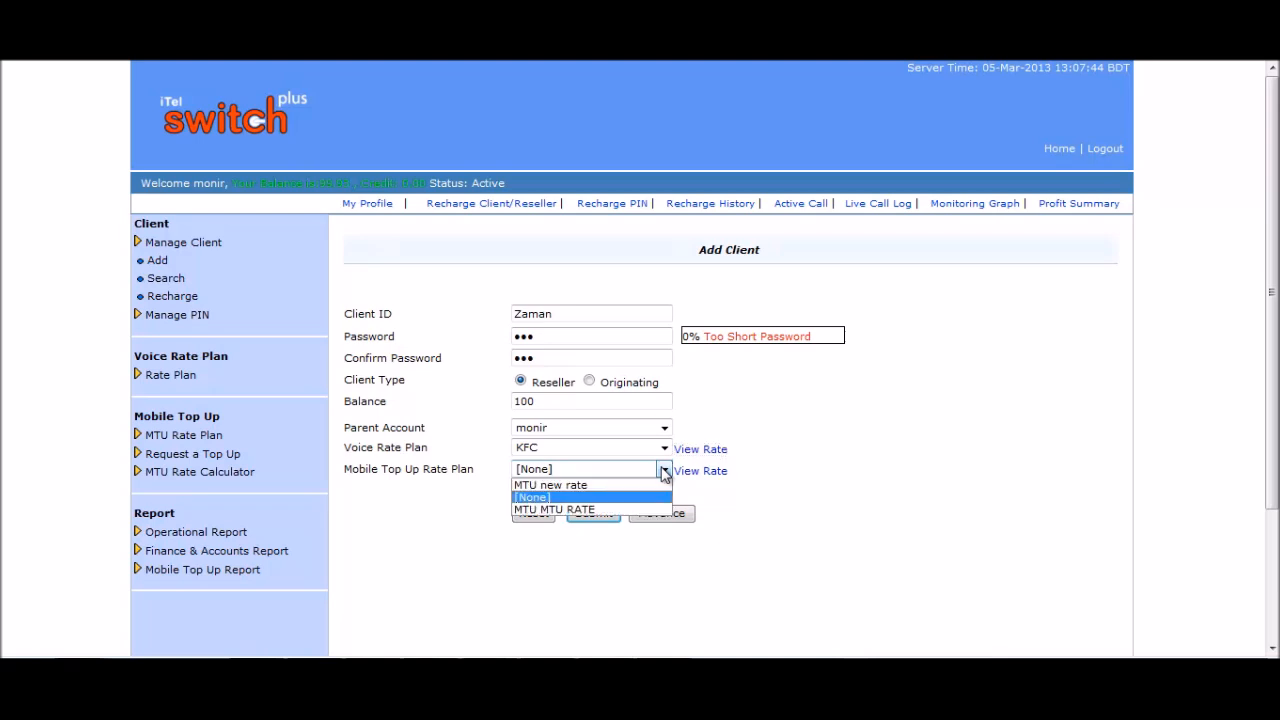
click(610, 495)
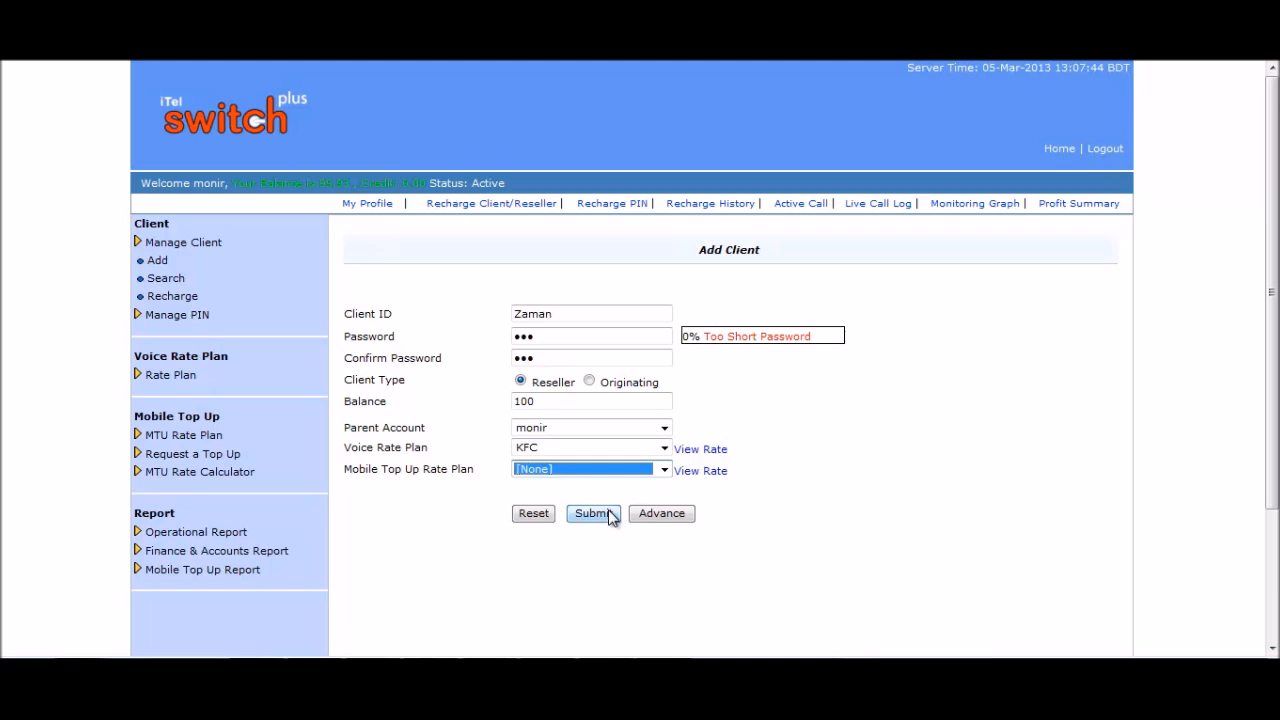
click(662, 514)
Check the credit limit and leave maximum allowed calls at -1.
scroll(829, 394, down, 3)
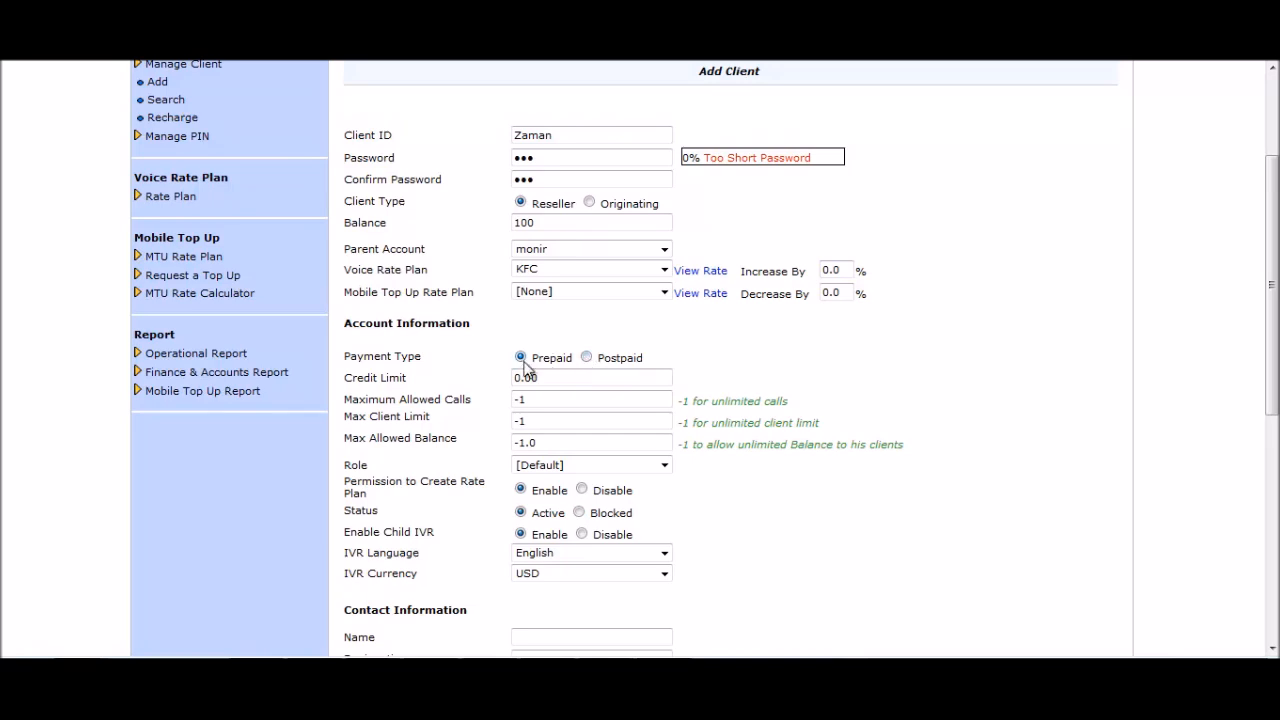
click(548, 376)
drag(544, 376, 511, 377)
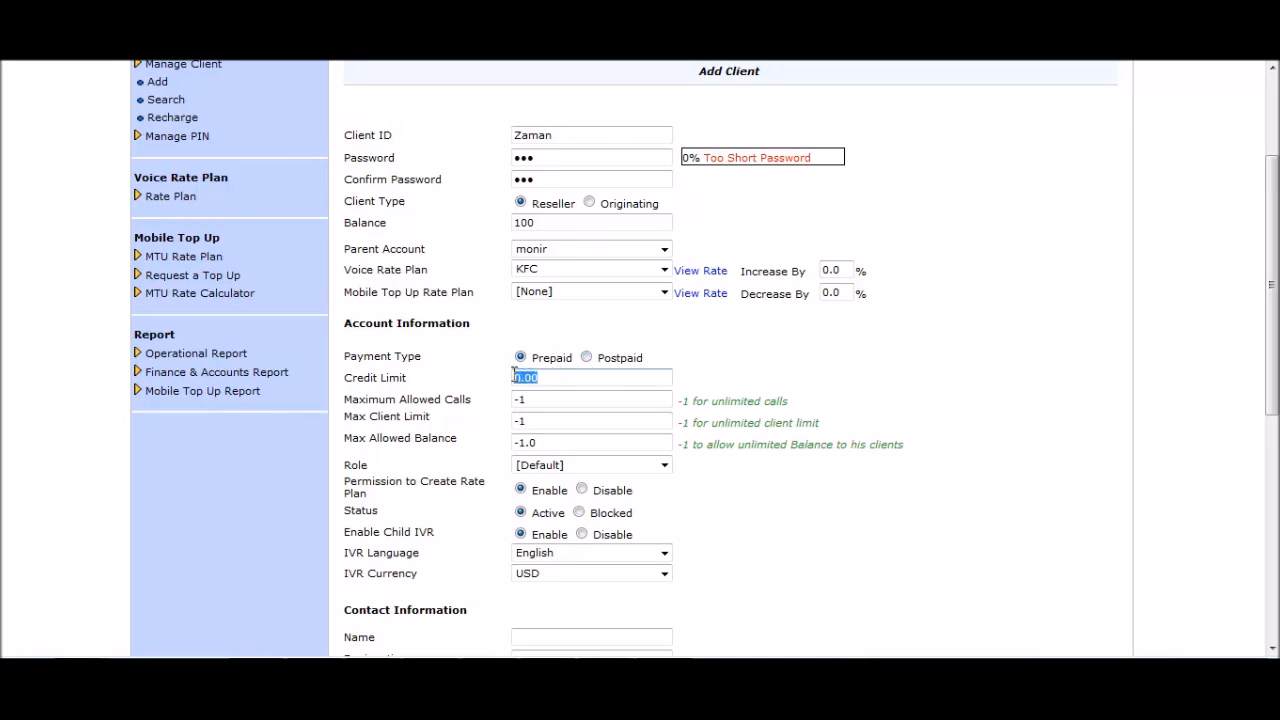
click(578, 378)
click(543, 399)
click(546, 400)
drag(546, 400, 515, 412)
click(558, 404)
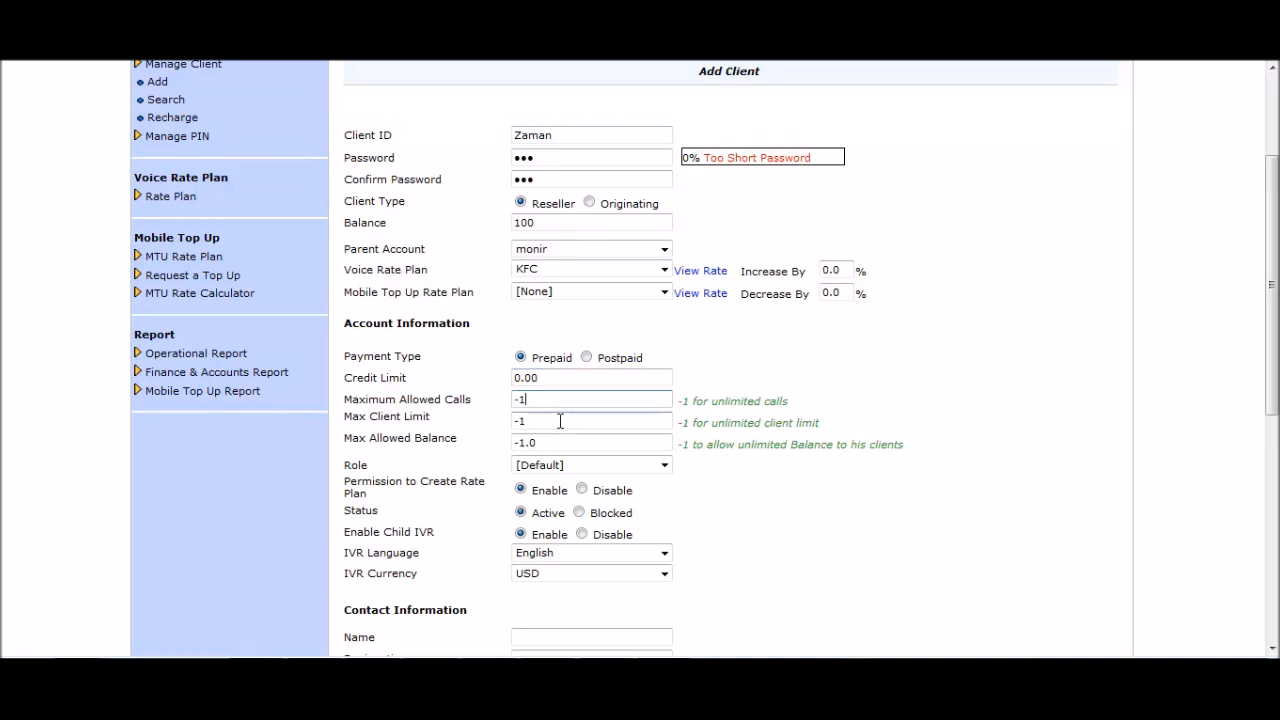
Set max client limit to 10 and max allowed balance to 5000.
click(558, 421)
double_click(558, 421)
text(10)
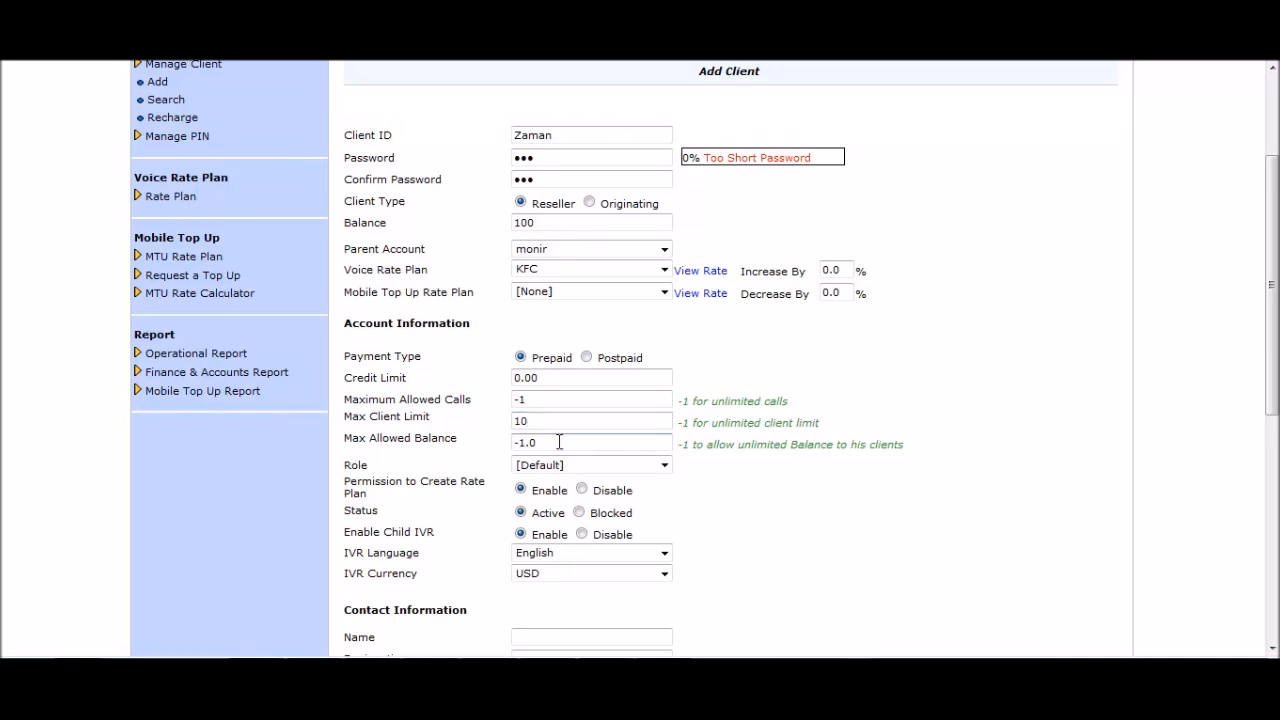
drag(559, 442, 528, 446)
key(BackSpace)
key(BackSpace)
key(BackSpace)
text(5000)
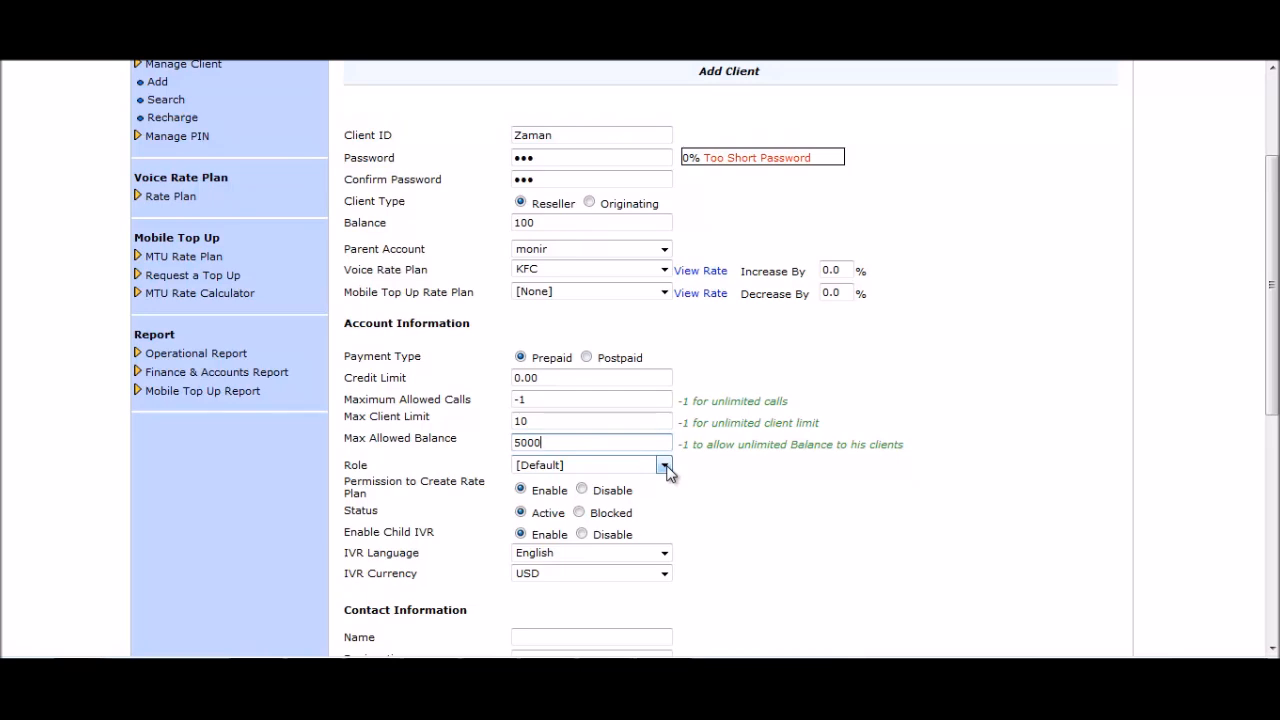
Keep the Default role, English as IVR language and USD as IVR currency.
click(666, 472)
click(660, 478)
click(906, 466)
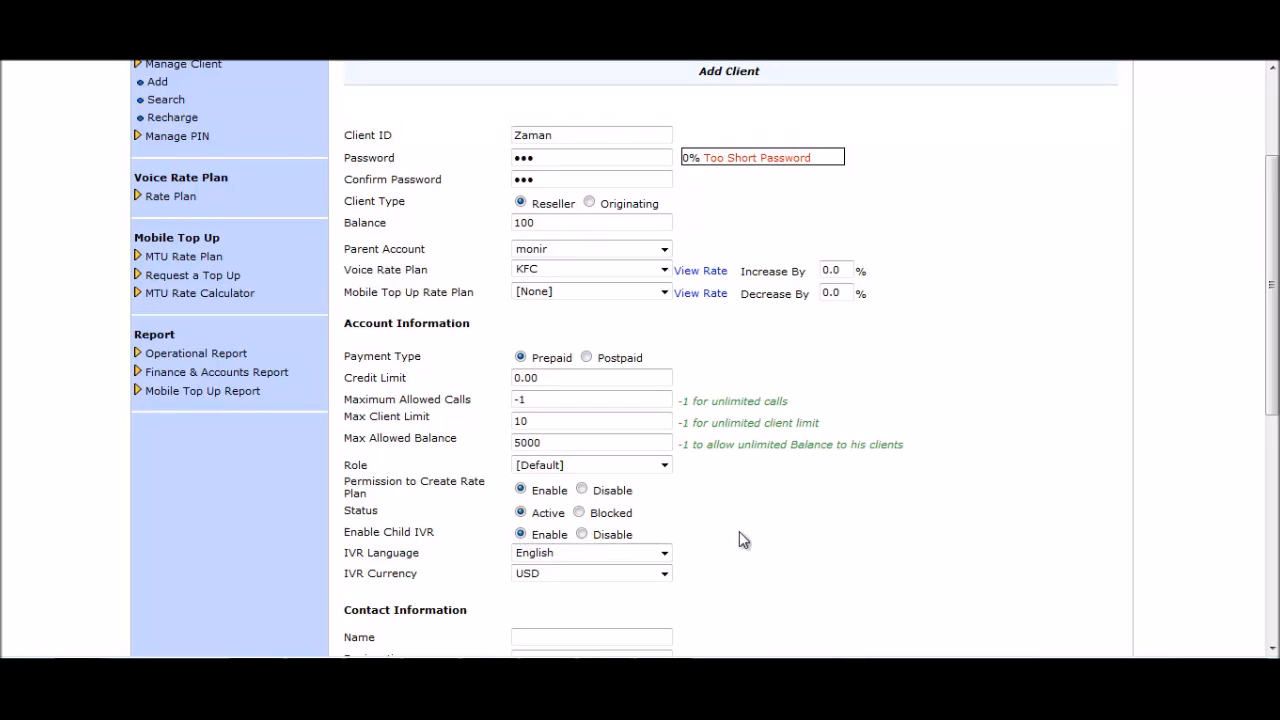
scroll(680, 486, down, 2)
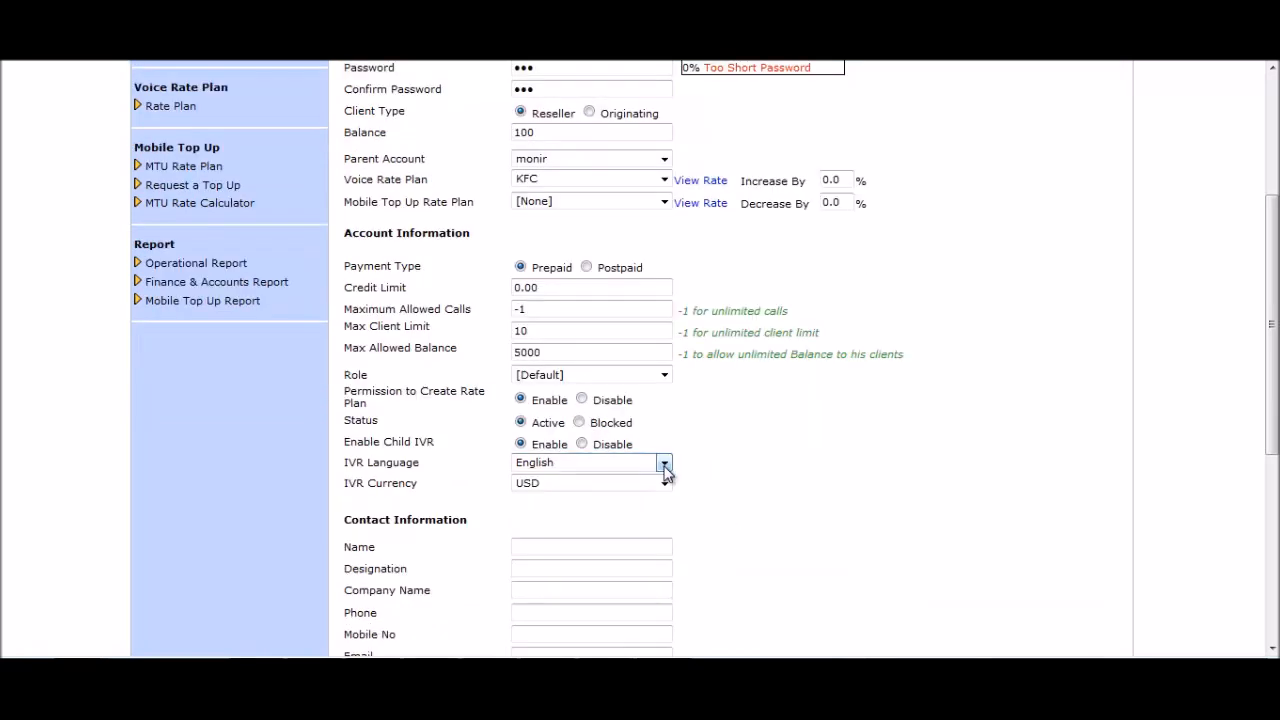
click(664, 465)
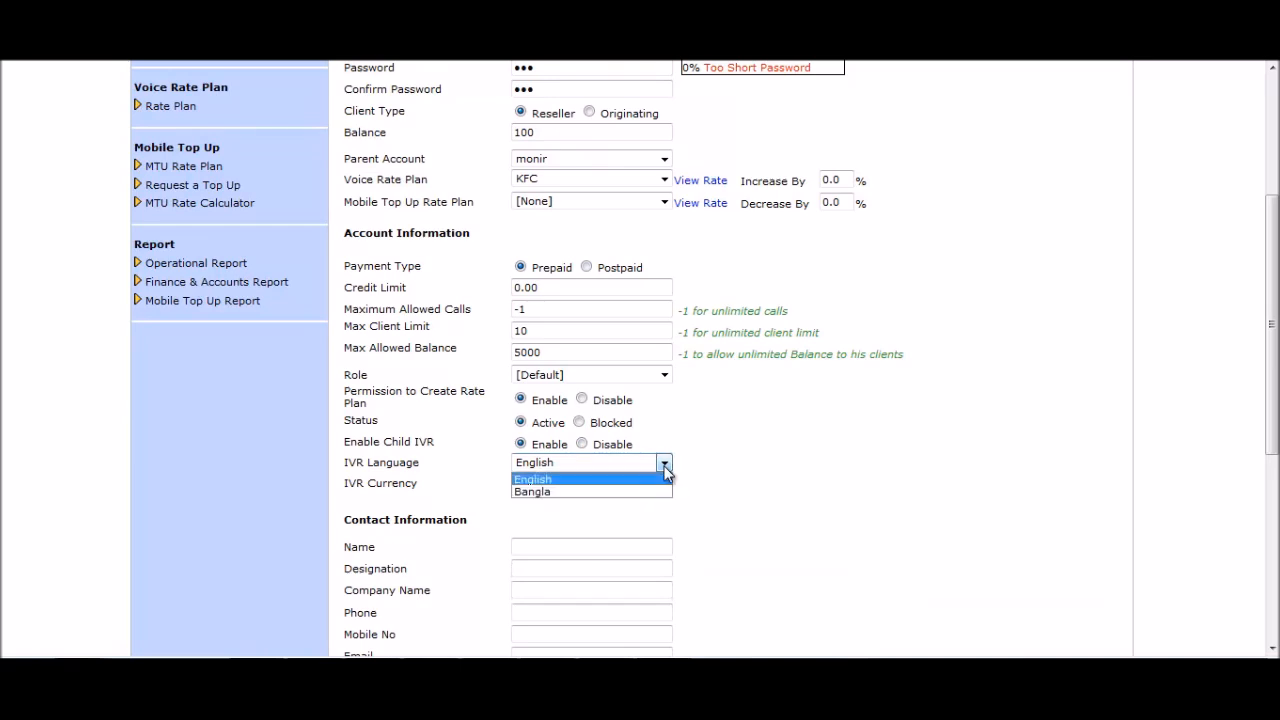
click(739, 471)
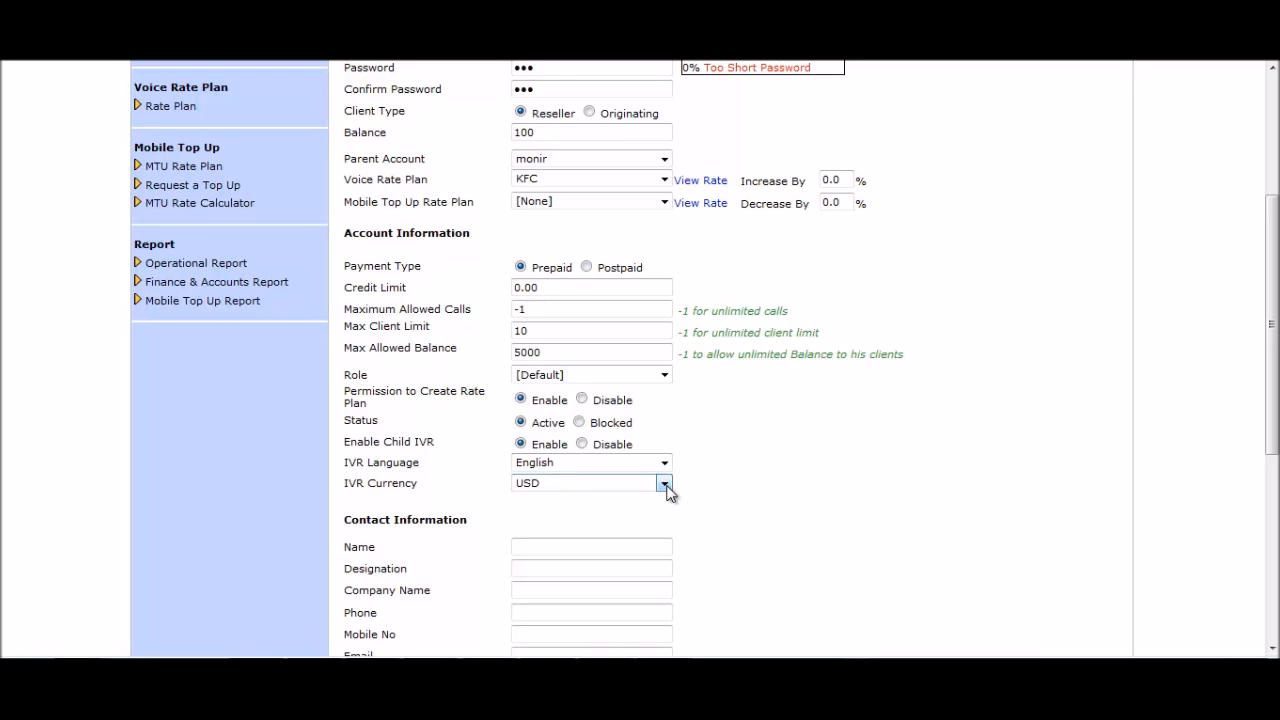
click(664, 484)
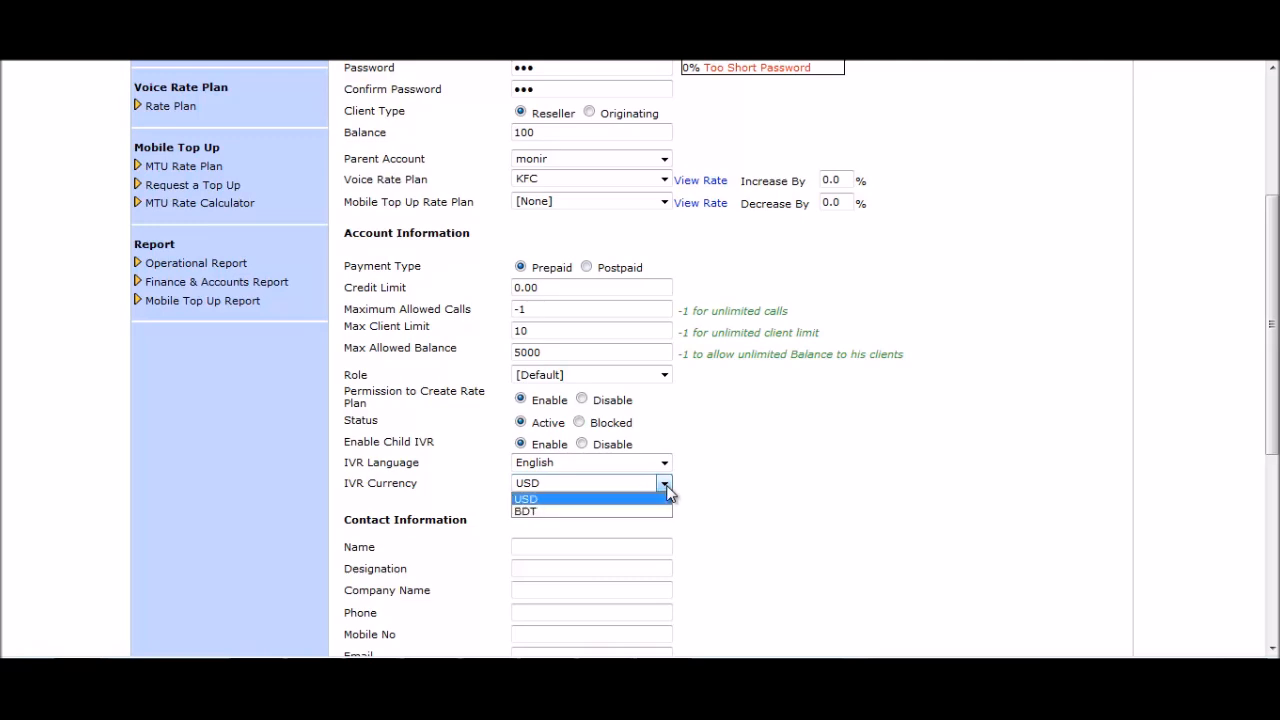
click(720, 502)
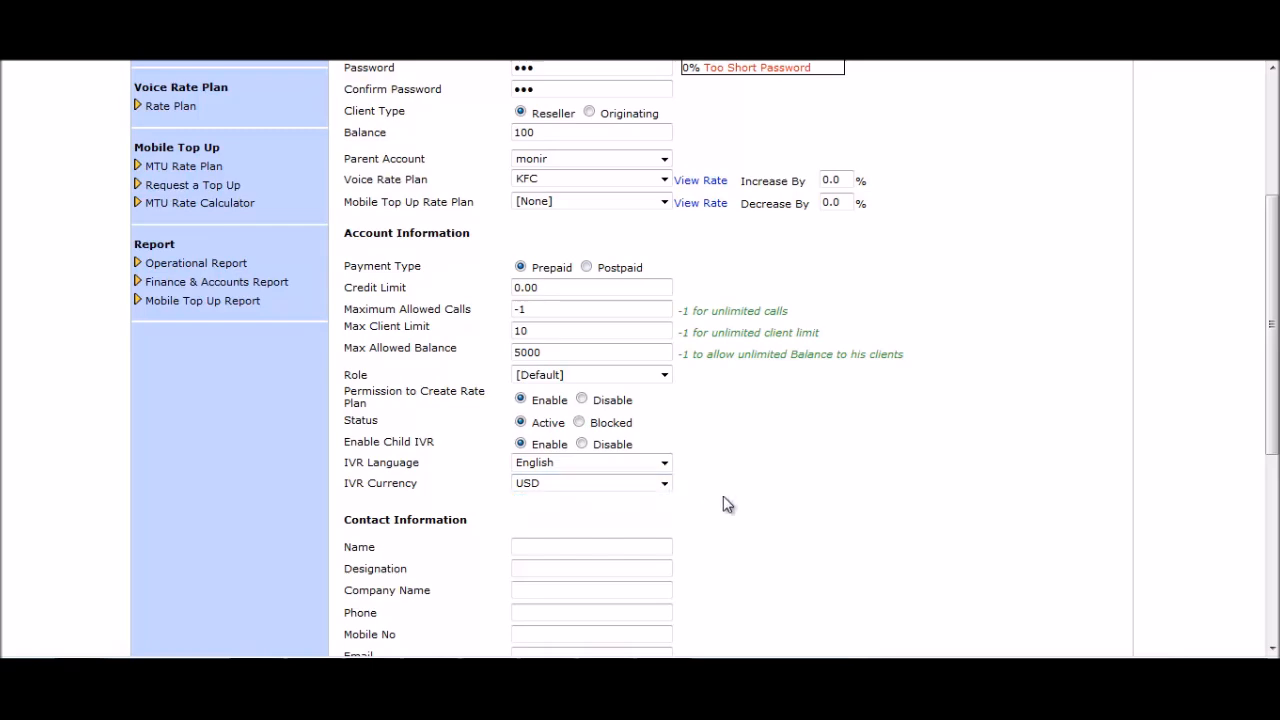
Leave contact name, designation, company, mobile and e-mail blank and submit the reseller account.
scroll(729, 489, down, 4)
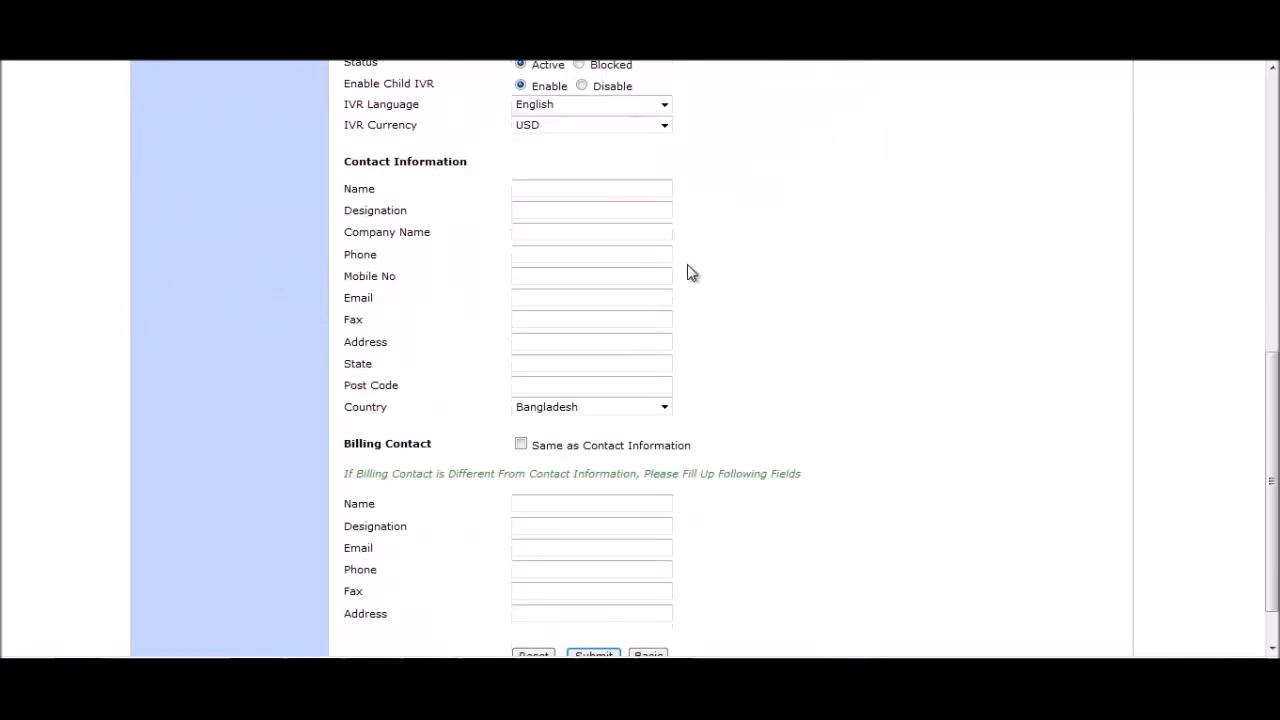
click(550, 190)
click(543, 209)
click(544, 236)
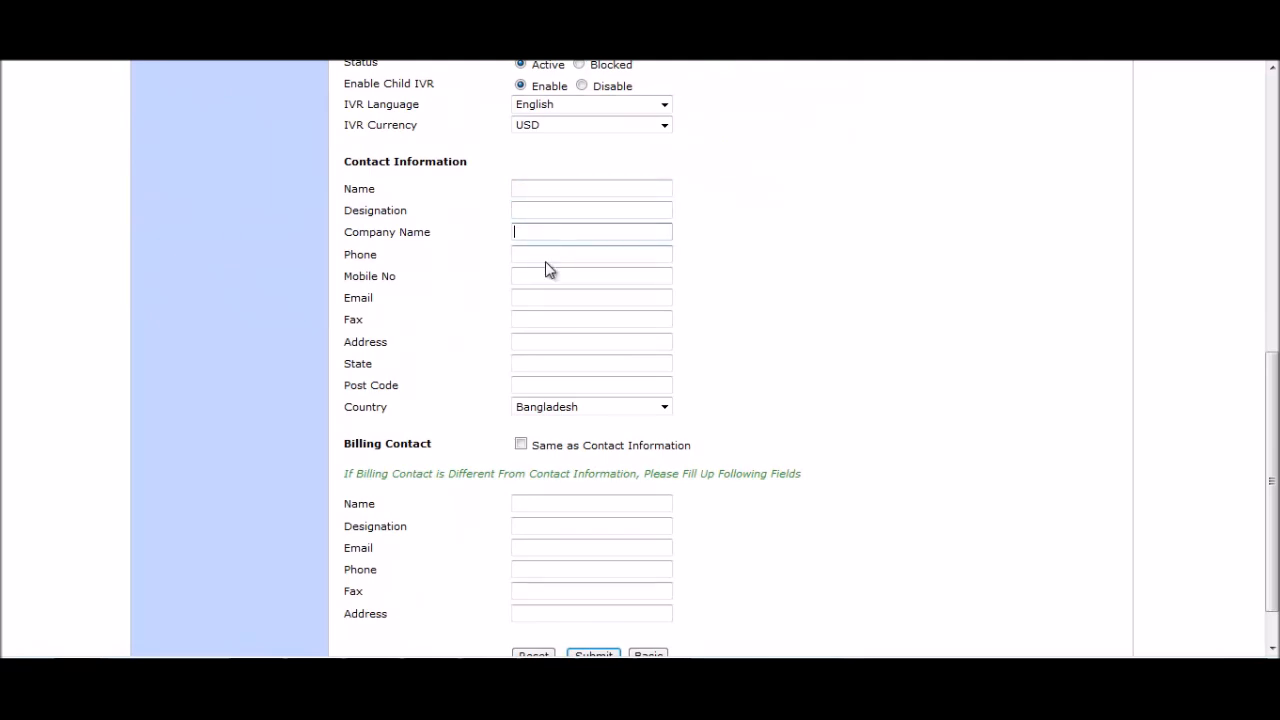
click(549, 276)
click(551, 297)
scroll(680, 362, down, 2)
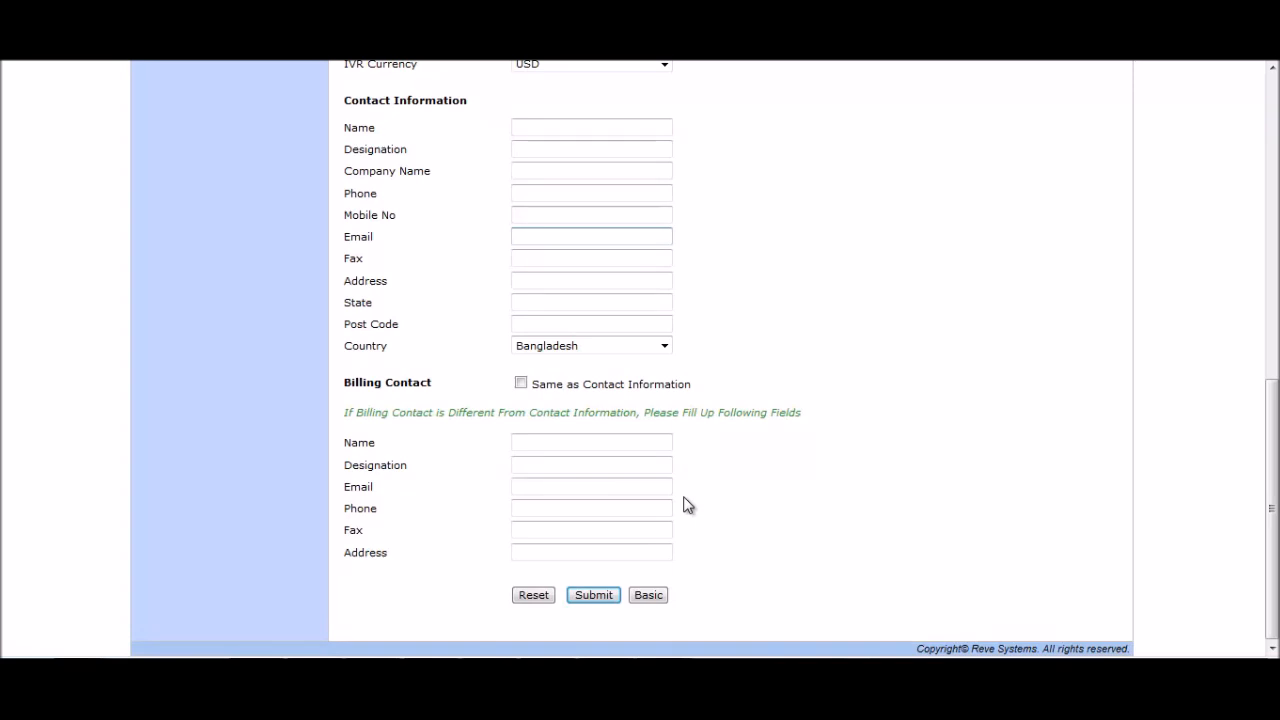
click(593, 598)
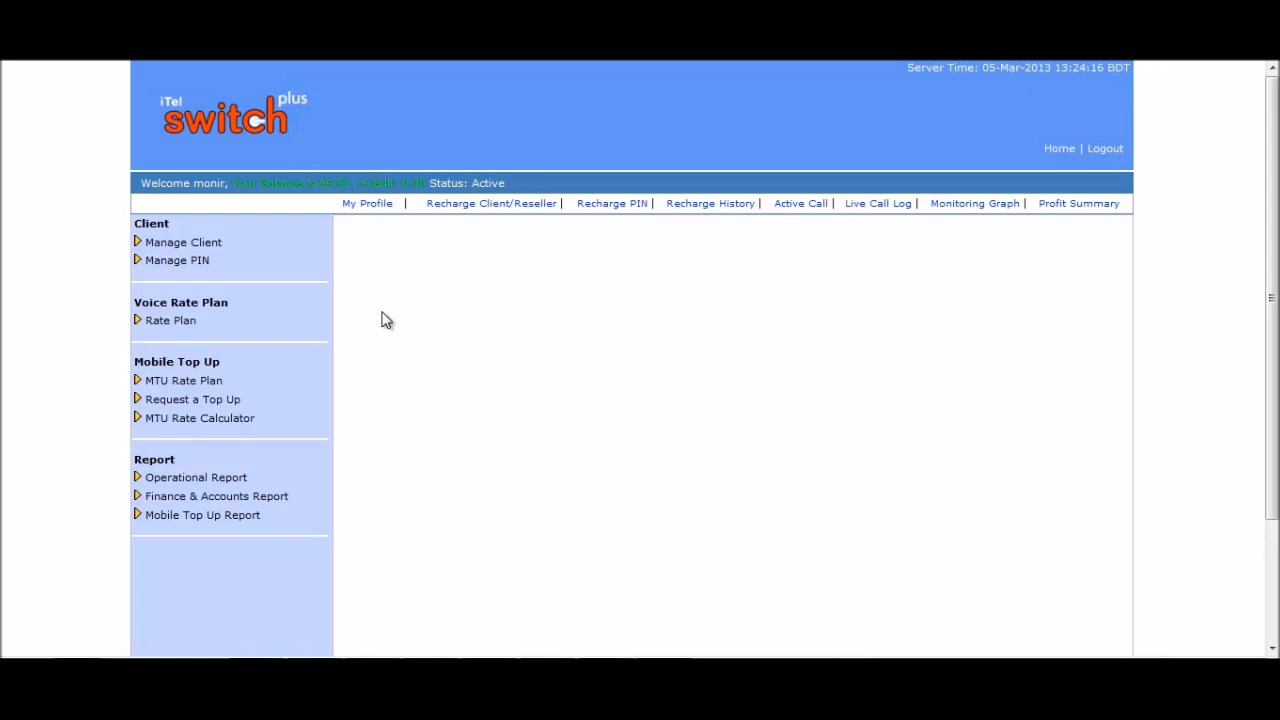
Open a new Add Client form and enter a client ID with a matching password.
click(205, 244)
click(162, 265)
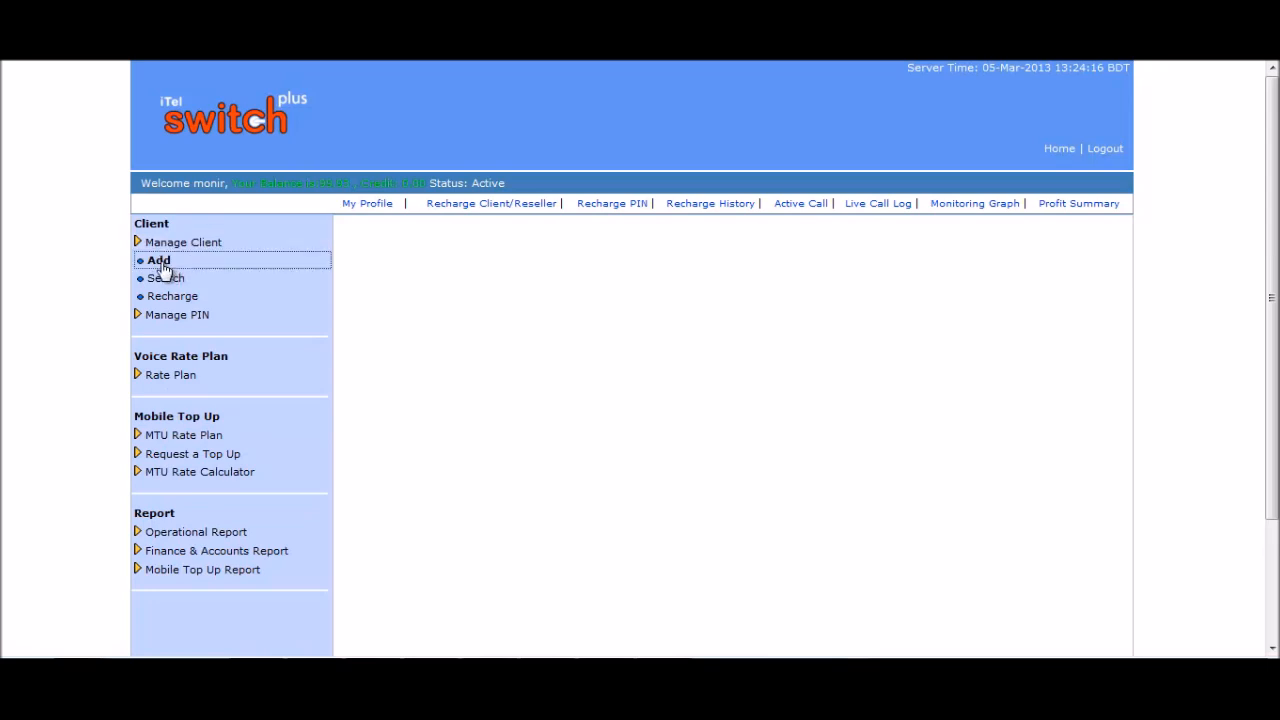
click(589, 313)
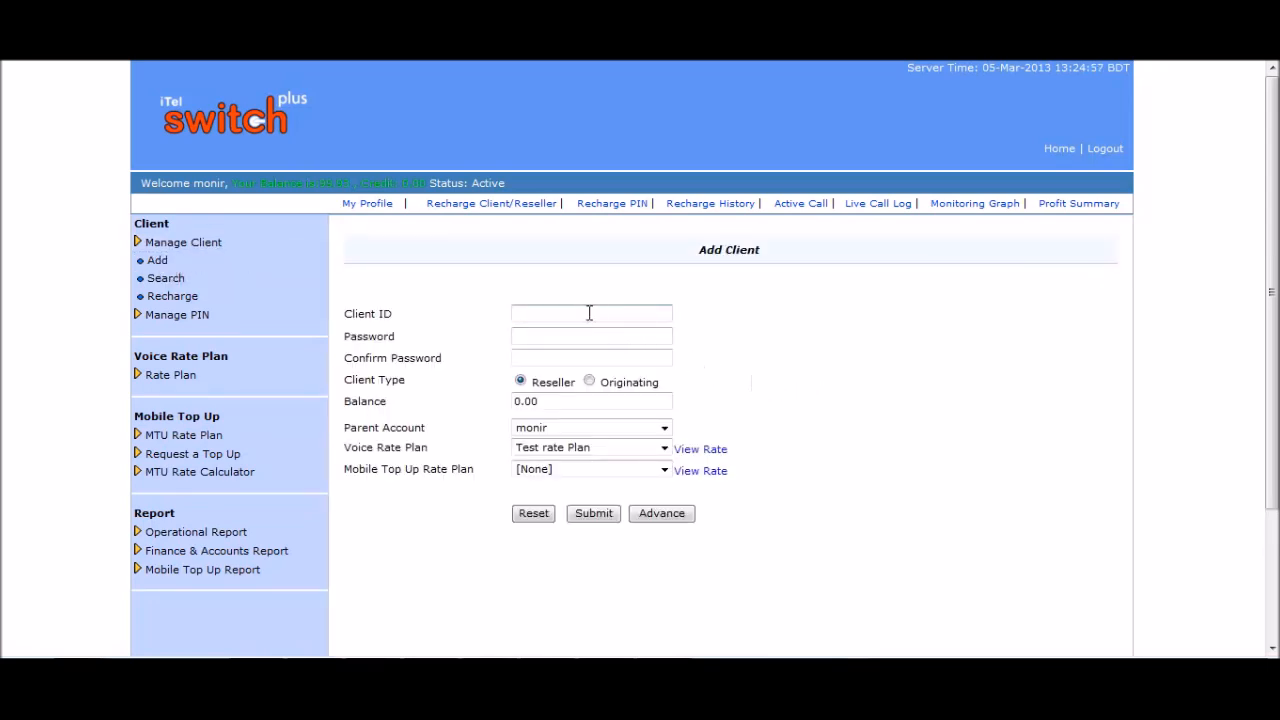
text(Rupen)
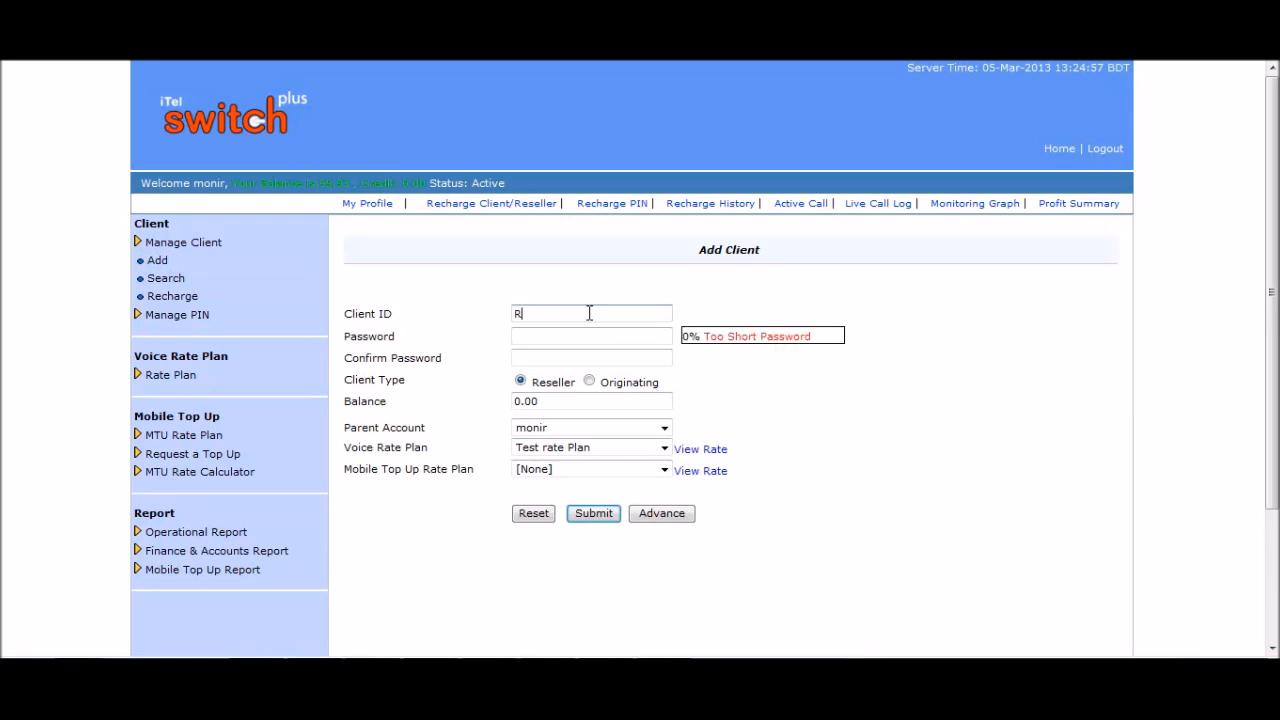
click(572, 336)
text(123)
click(555, 358)
text(123)
Make it an Originating client with a balance of 100.
click(589, 383)
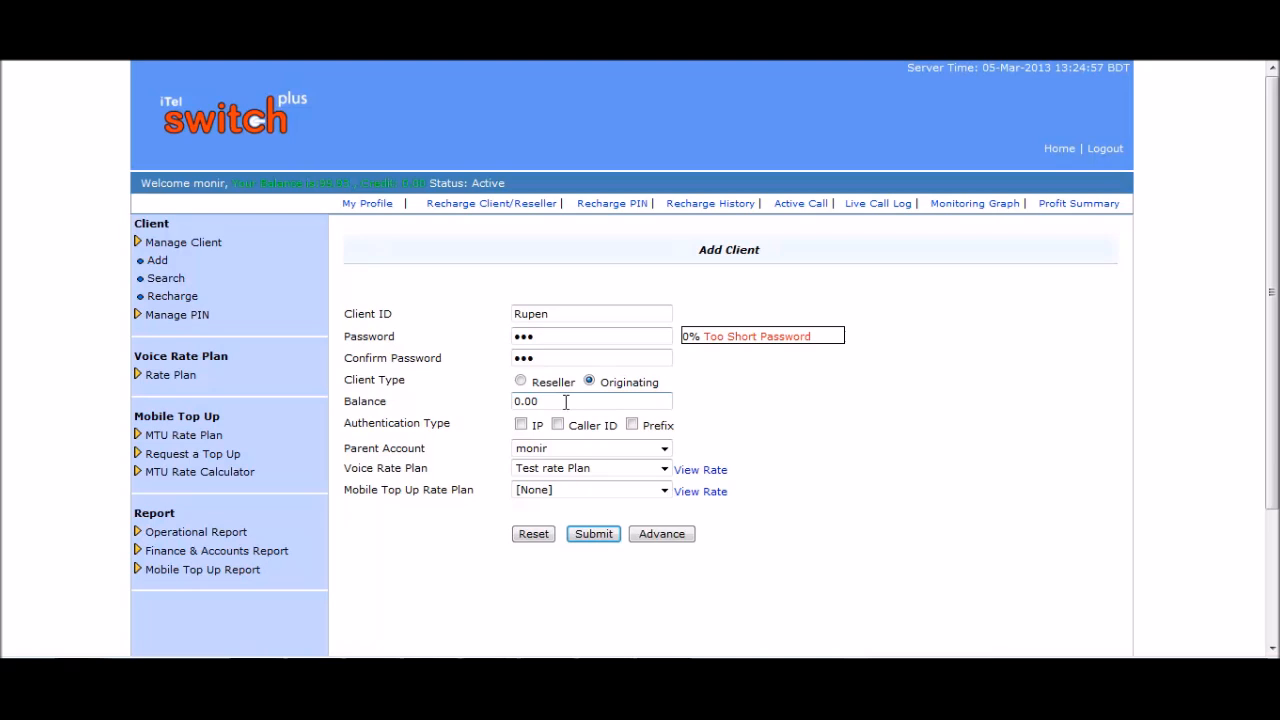
drag(566, 402, 512, 402)
text(100)
Enable IP authentication and add IP 45.78.89.90 to the client's allowed list.
click(521, 426)
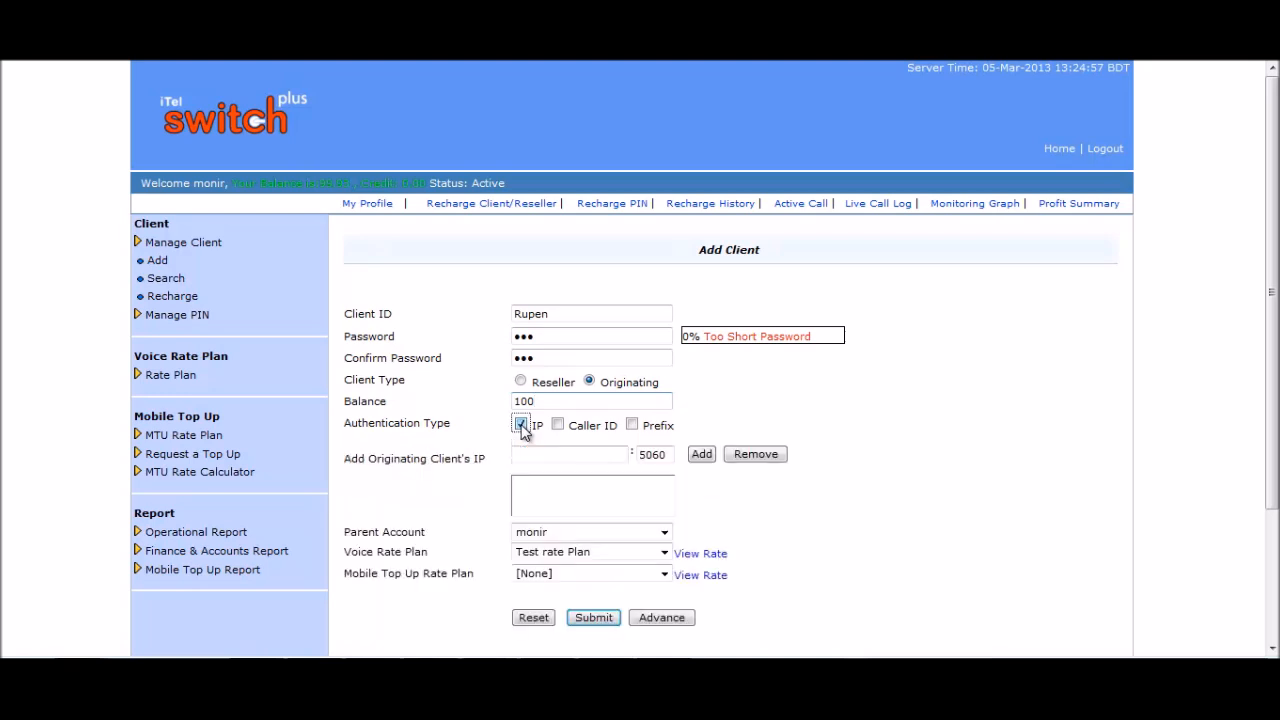
click(536, 454)
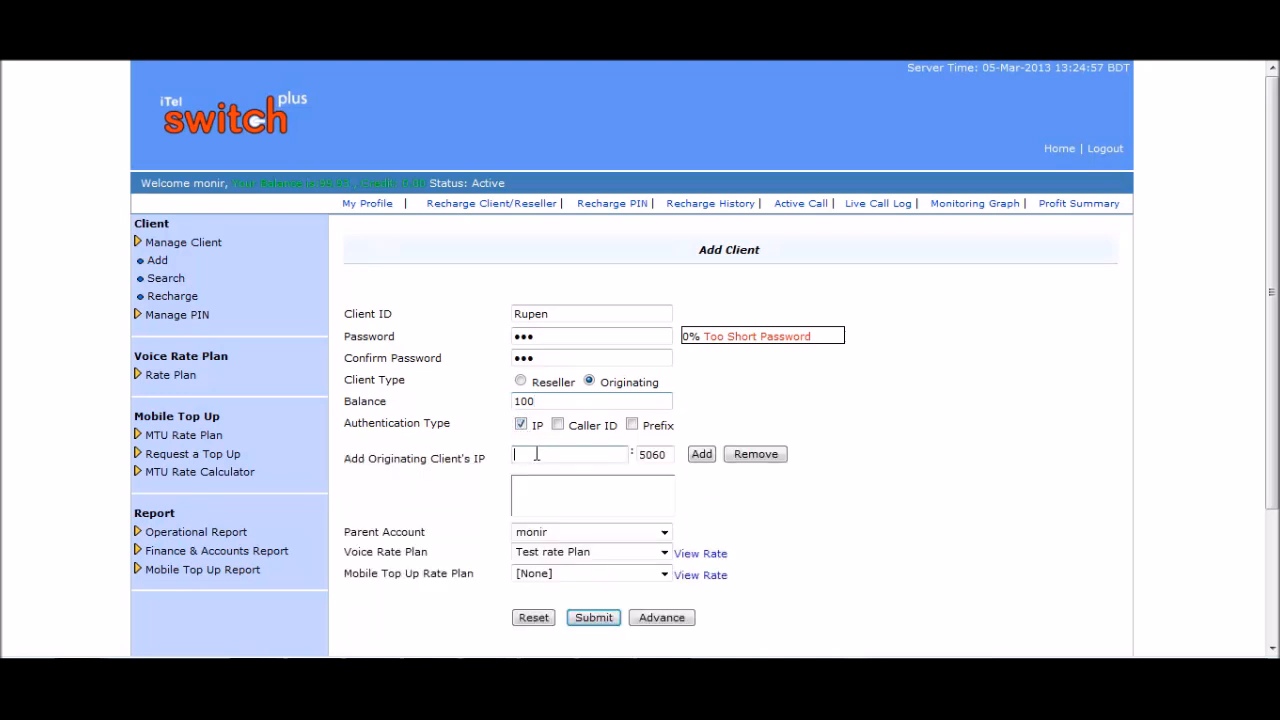
text(45.78.89.90)
click(700, 455)
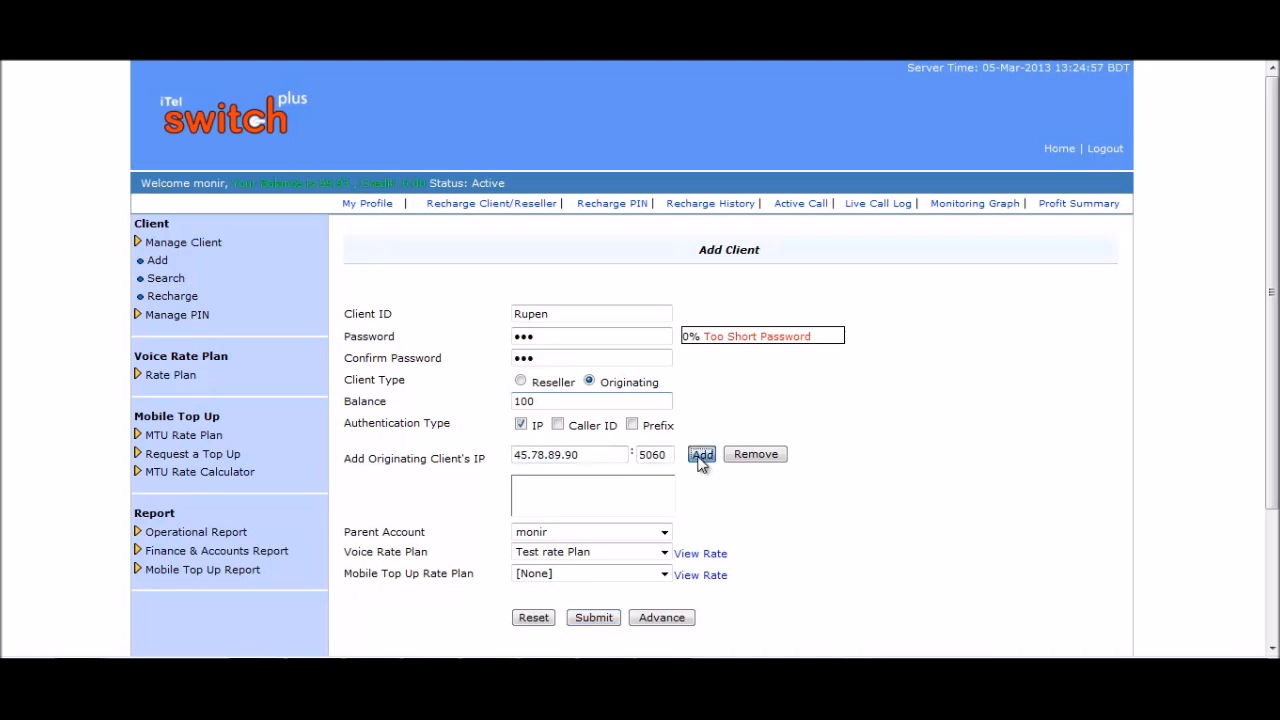
click(706, 533)
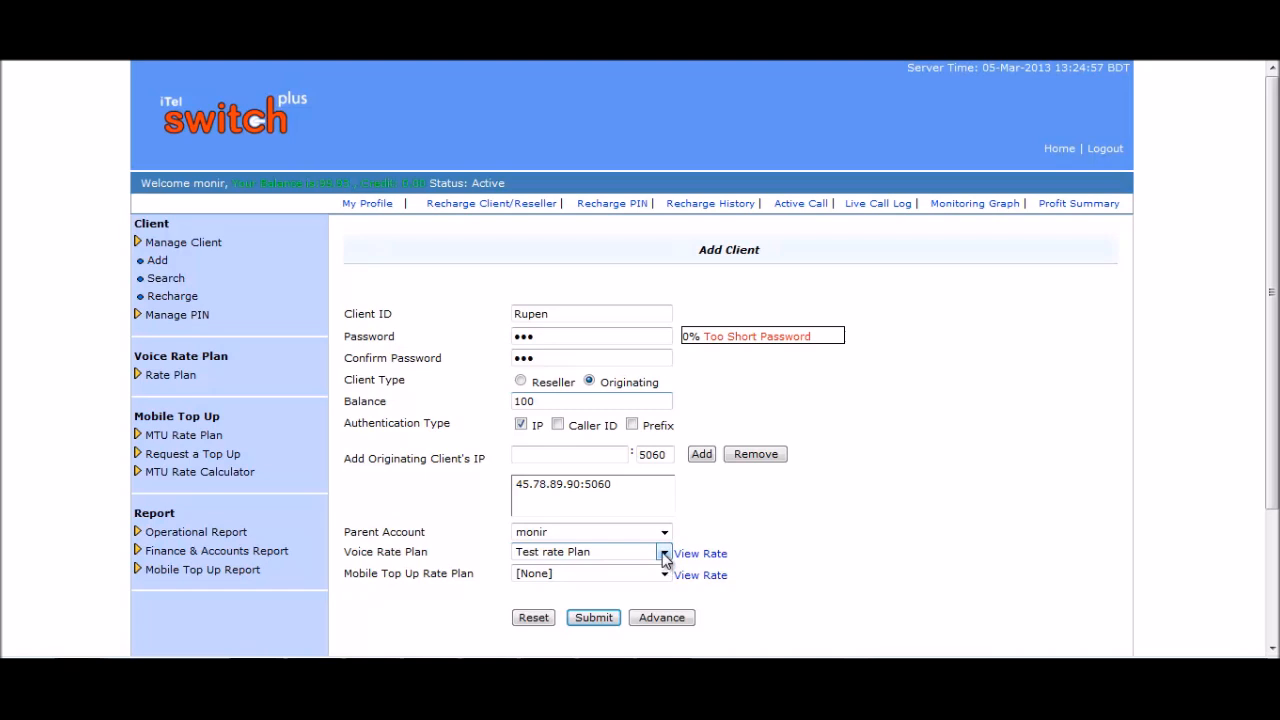
Choose FFC as the voice rate plan and keep the mobile top-up plan at None.
click(662, 553)
click(564, 591)
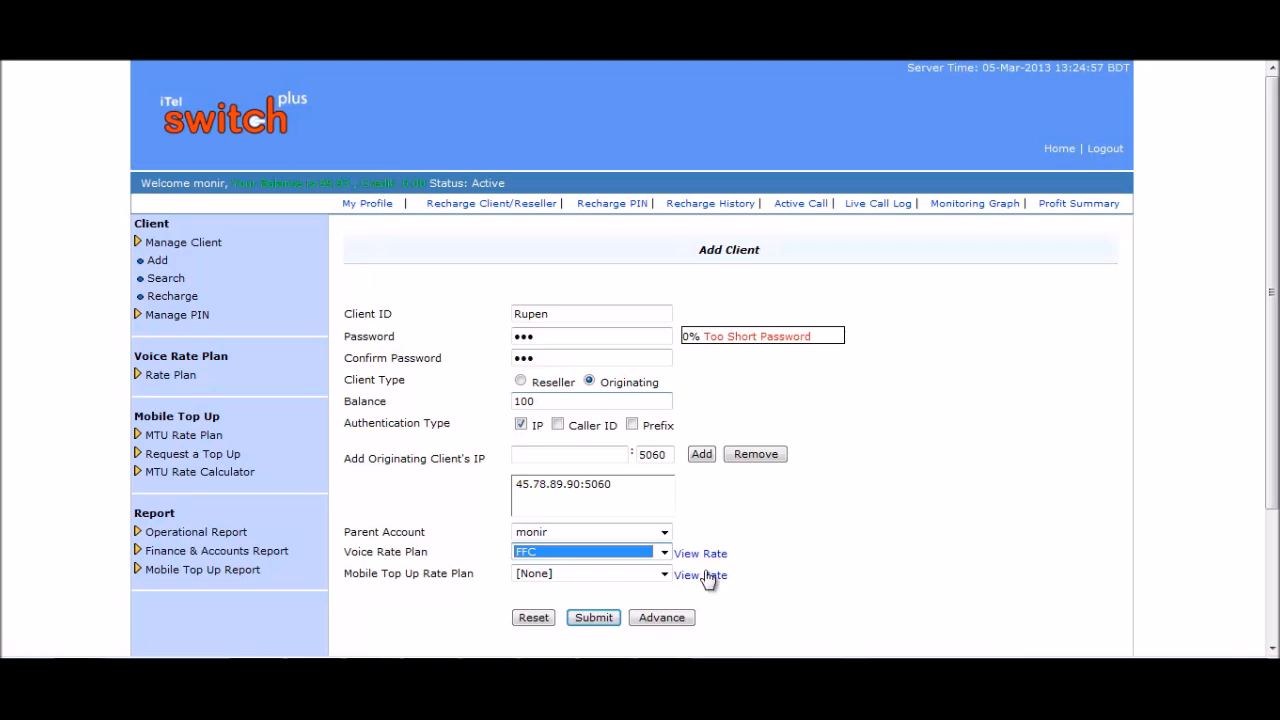
click(729, 606)
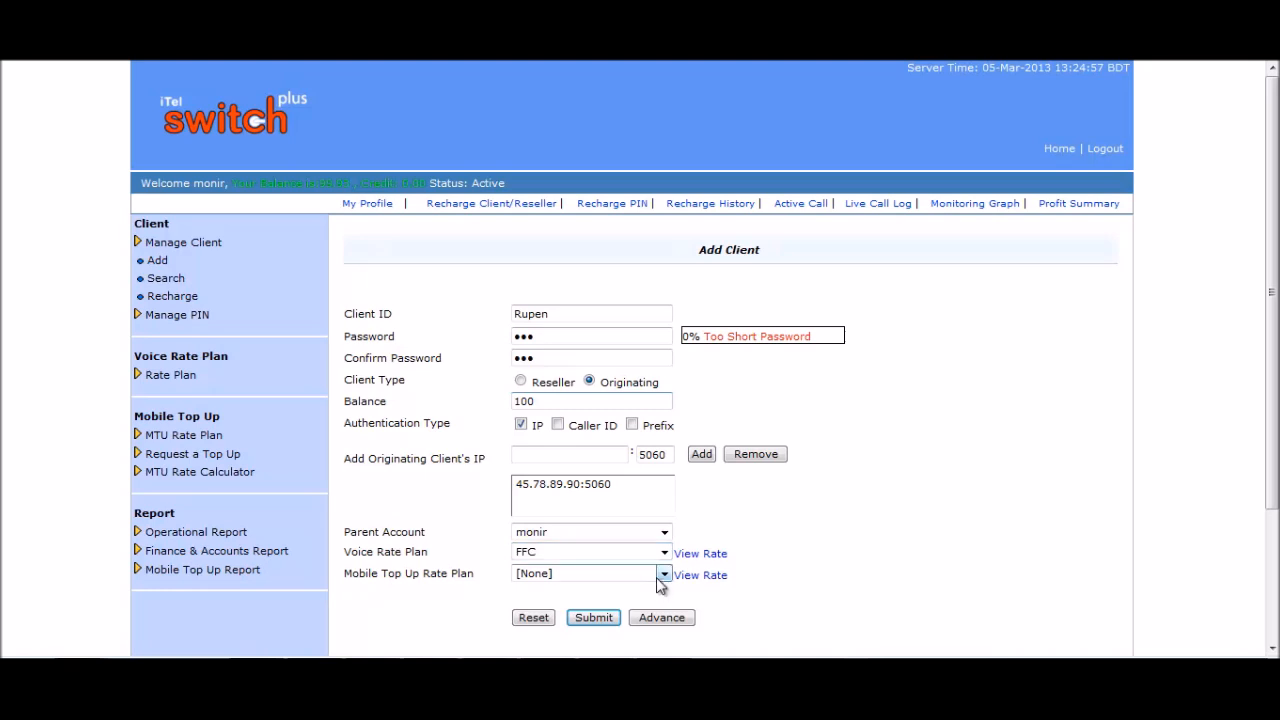
click(663, 575)
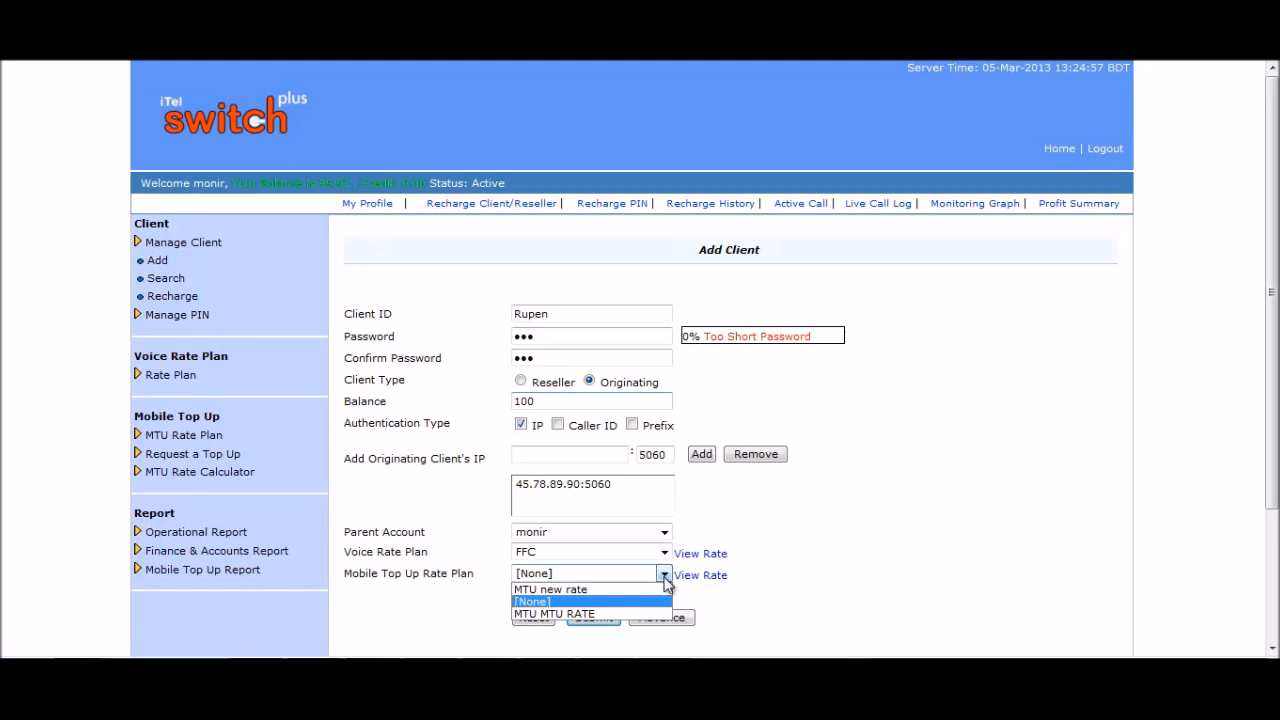
click(664, 576)
scroll(817, 549, down, 2)
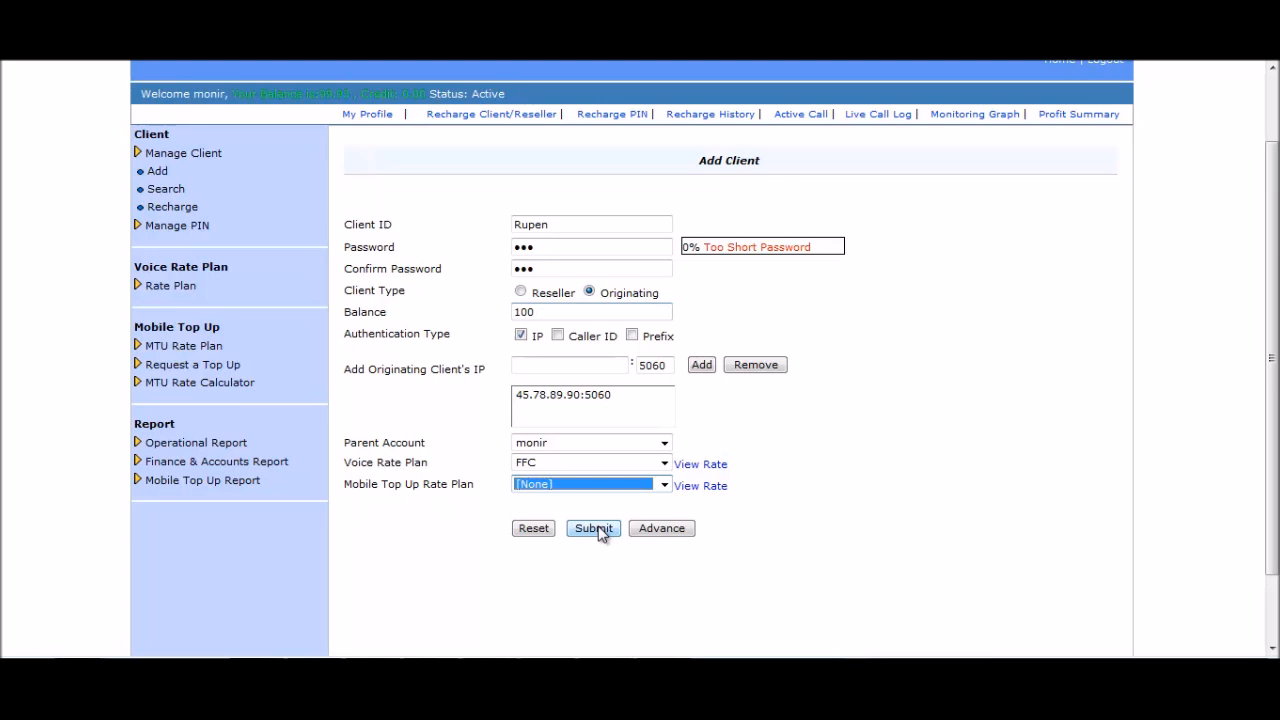
Expand the advanced settings and leave maximum allowed calls at -1.
click(664, 532)
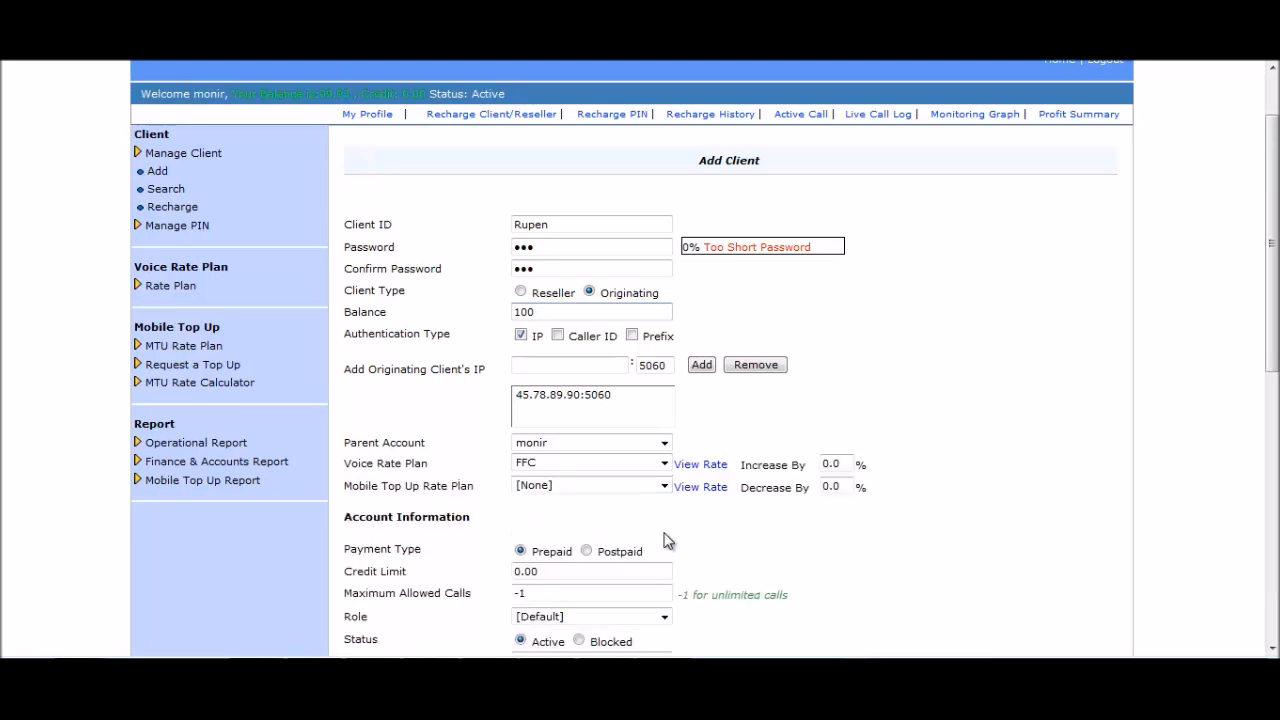
scroll(666, 537, down, 3)
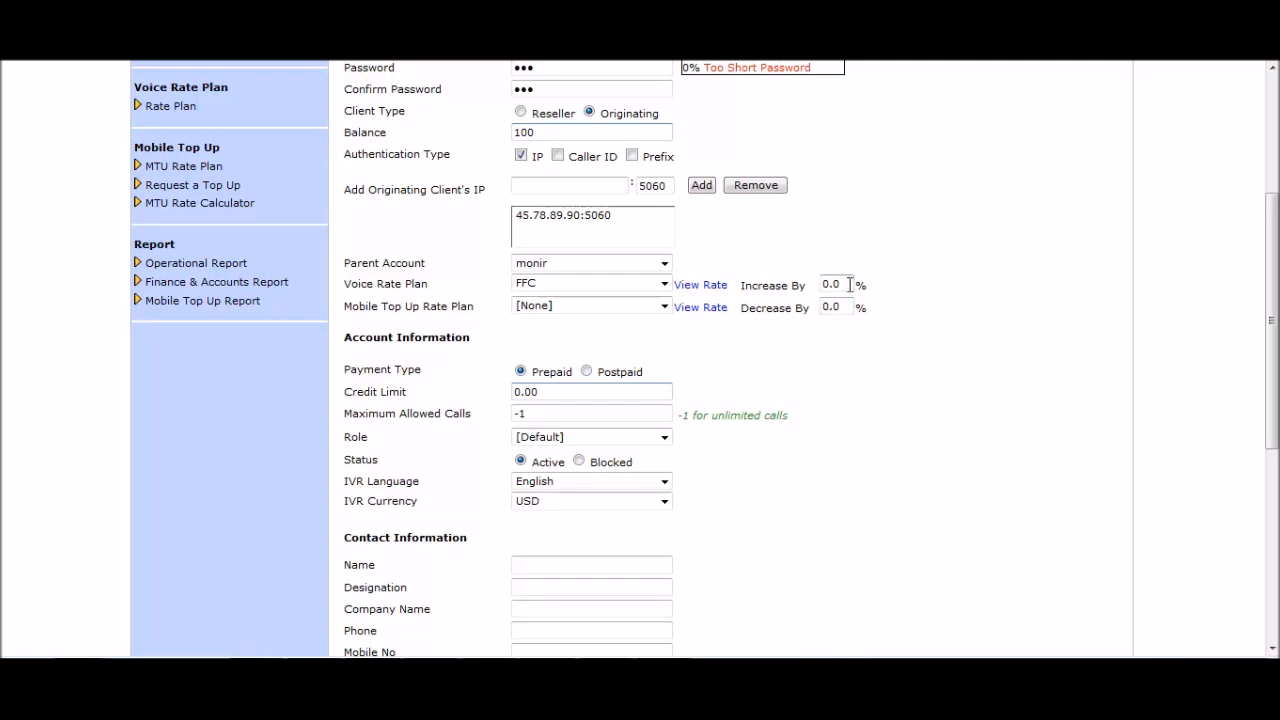
drag(744, 285, 786, 294)
click(796, 364)
click(566, 391)
drag(578, 420, 512, 412)
click(541, 419)
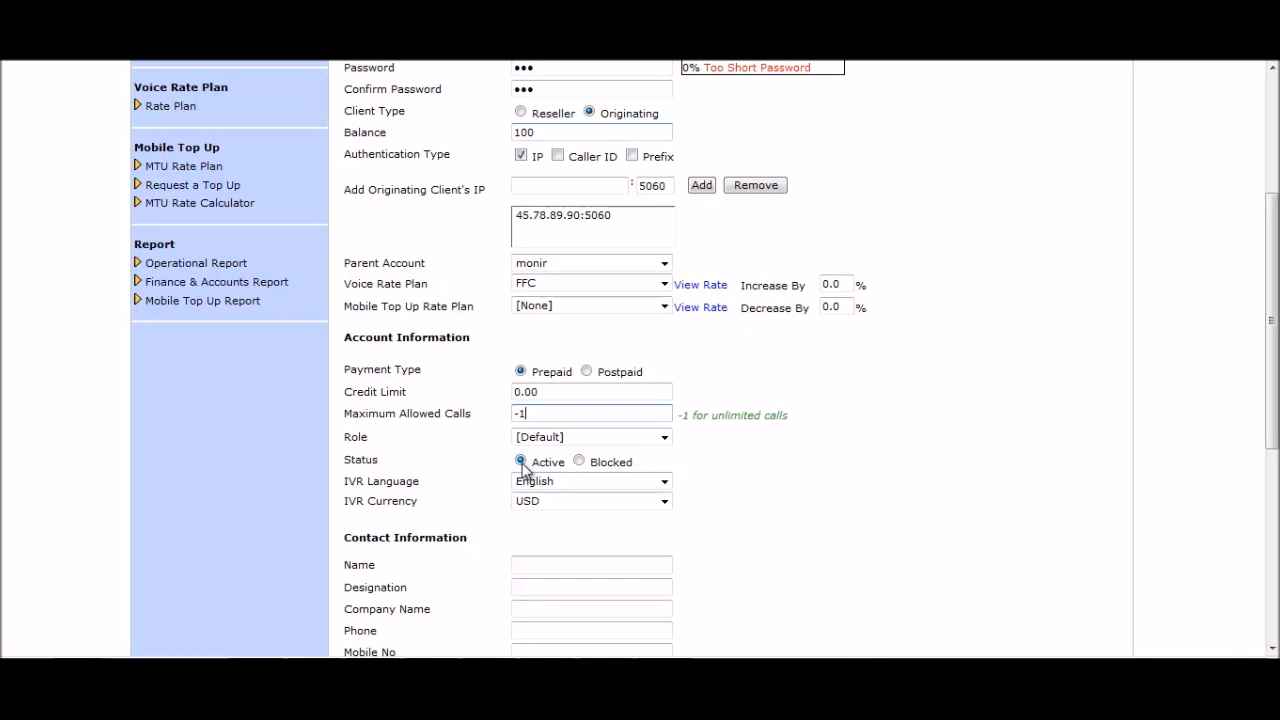
Keep English IVR language and USD currency, then submit the originating client.
click(665, 483)
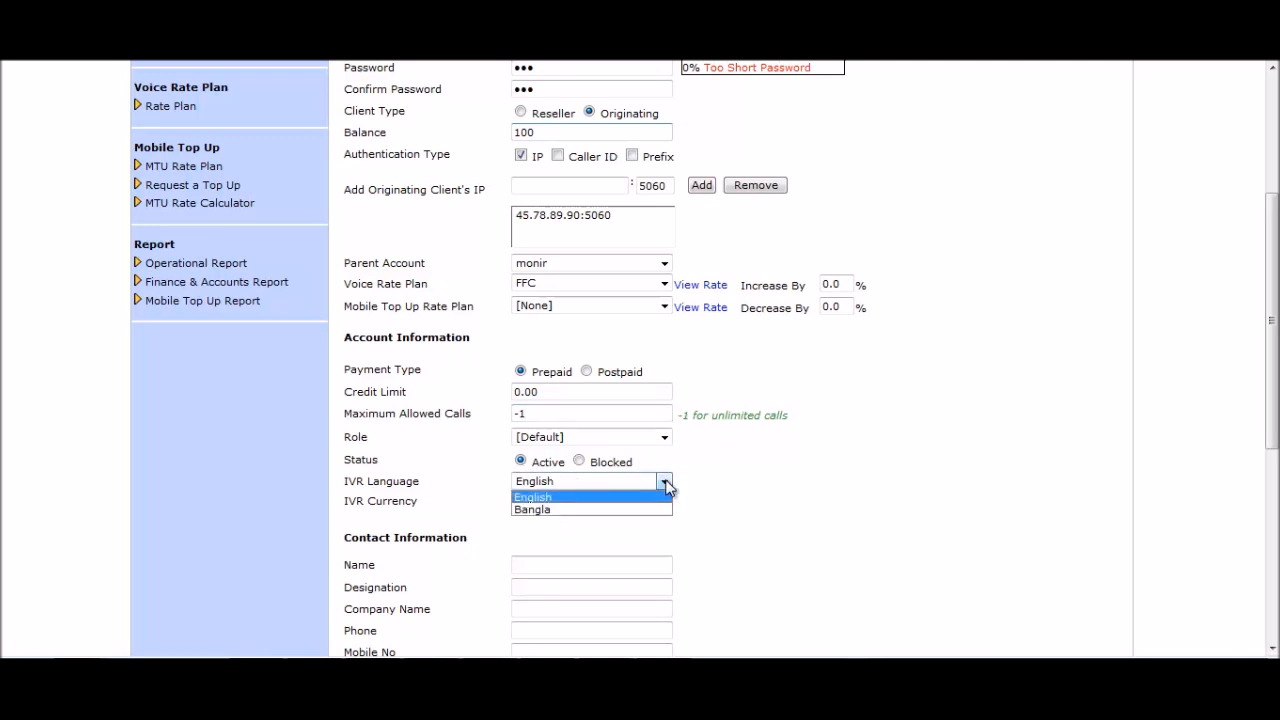
click(665, 483)
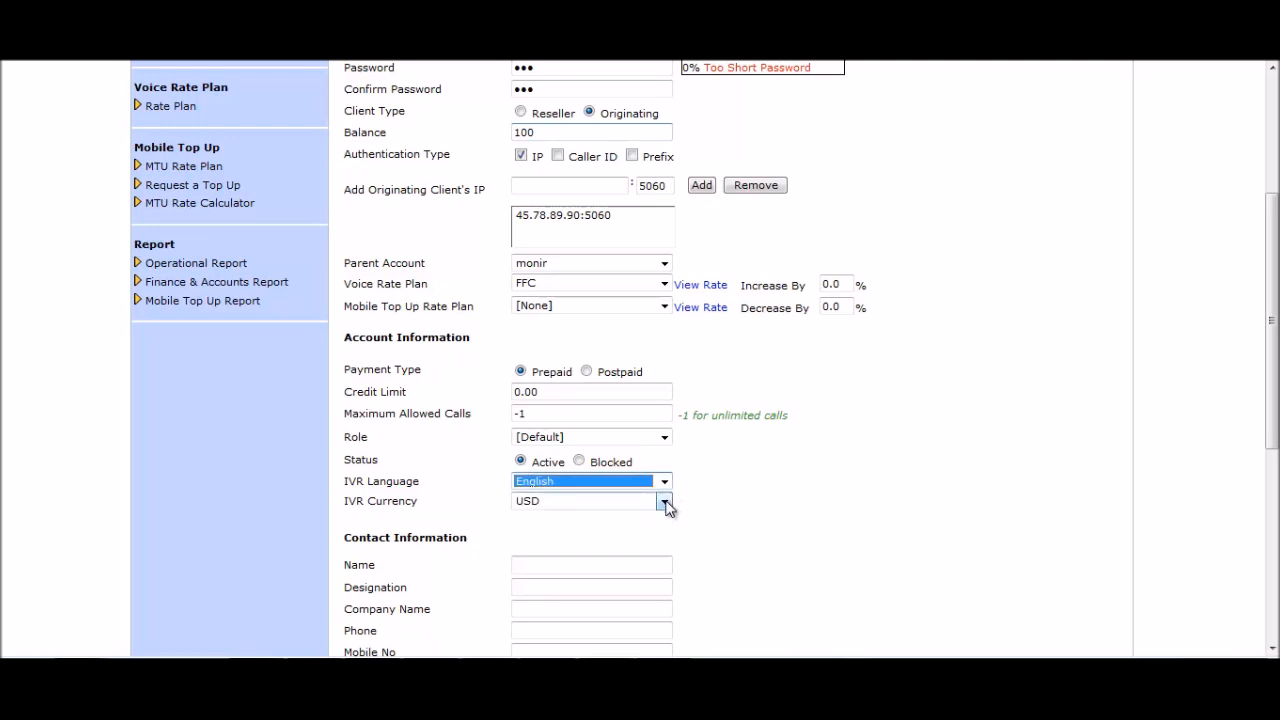
click(665, 502)
click(665, 502)
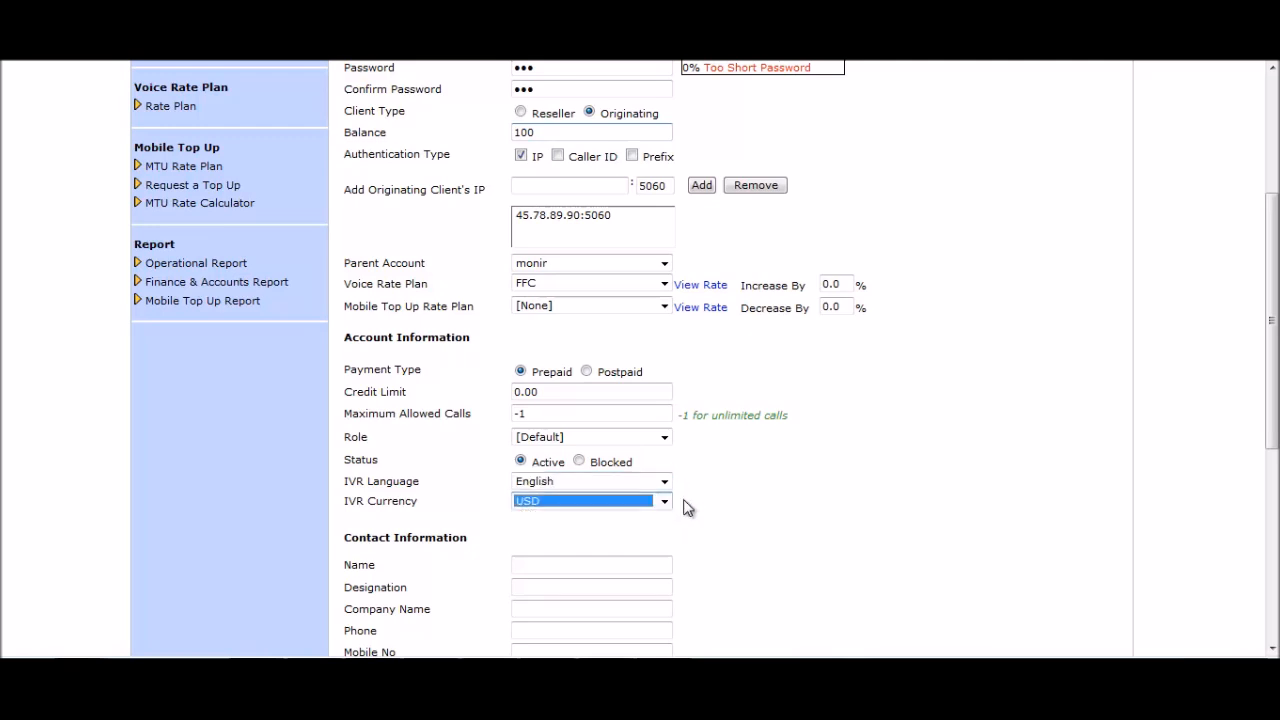
click(690, 508)
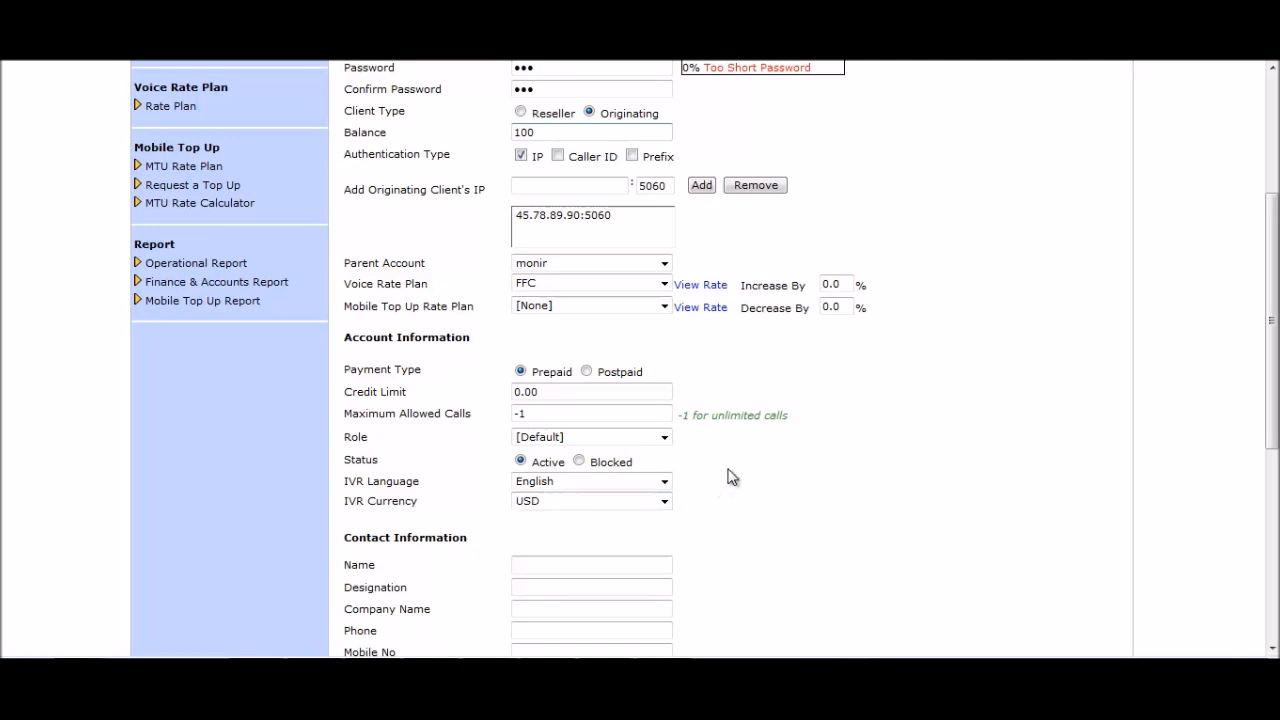
scroll(731, 477, down, 4)
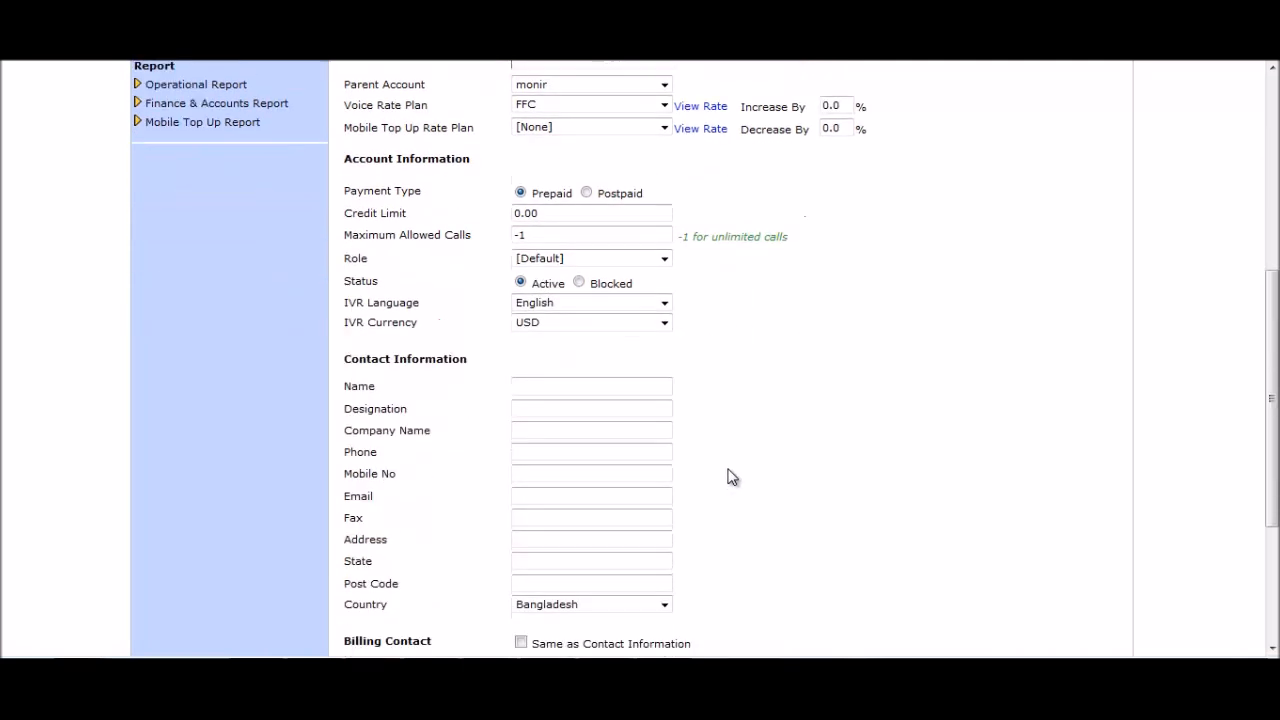
scroll(707, 393, down, 1)
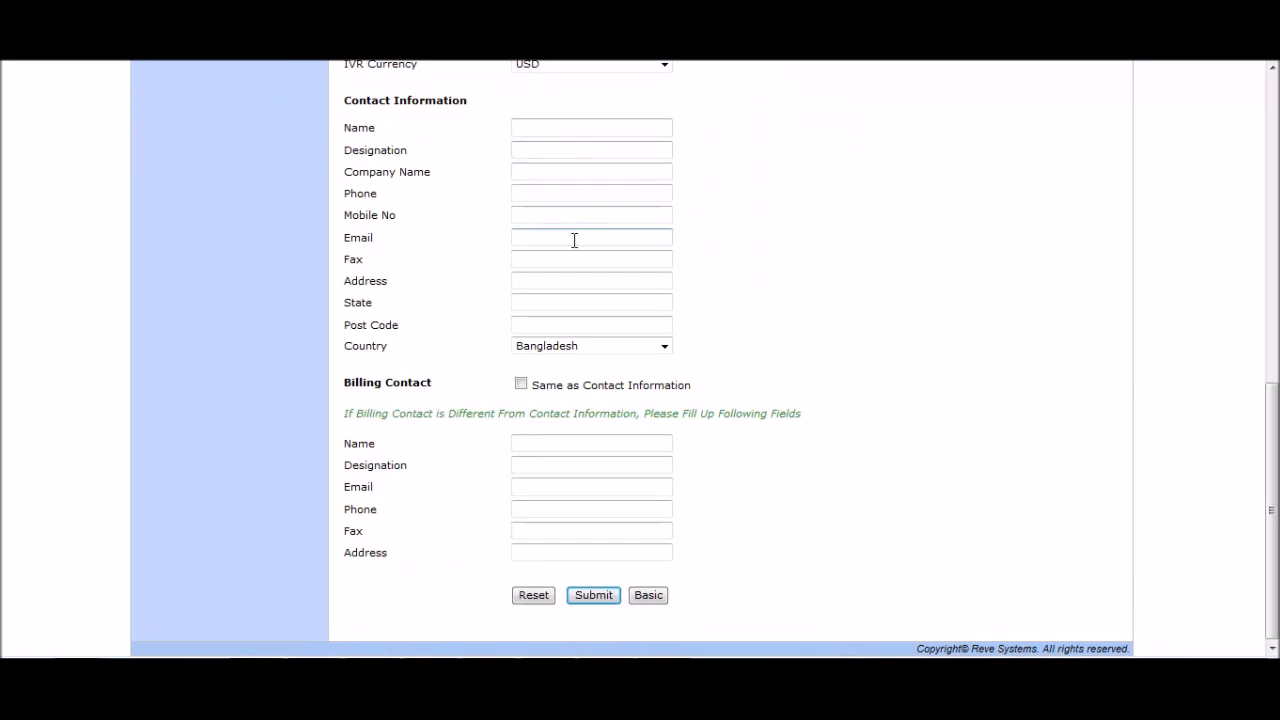
click(593, 596)
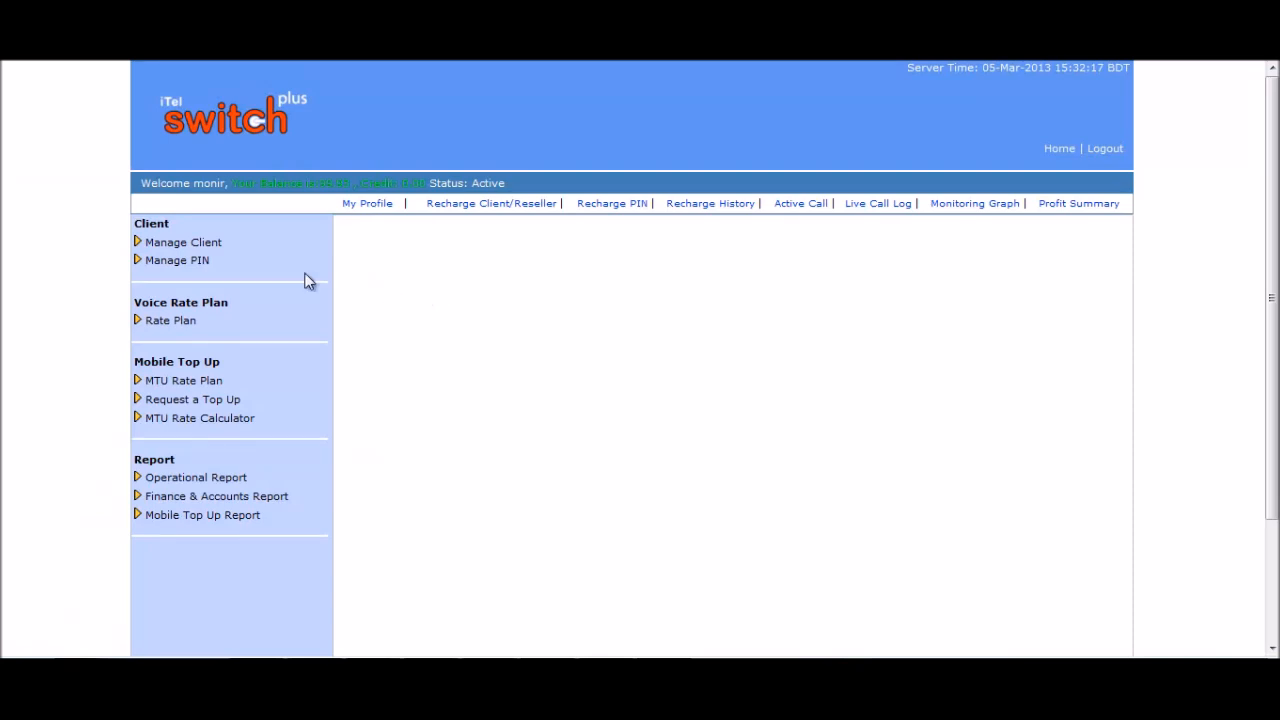
Start a PIN batch named BD Batch: prefix 5, 10 PINs, 6 digits, balance 50.
click(220, 262)
click(211, 286)
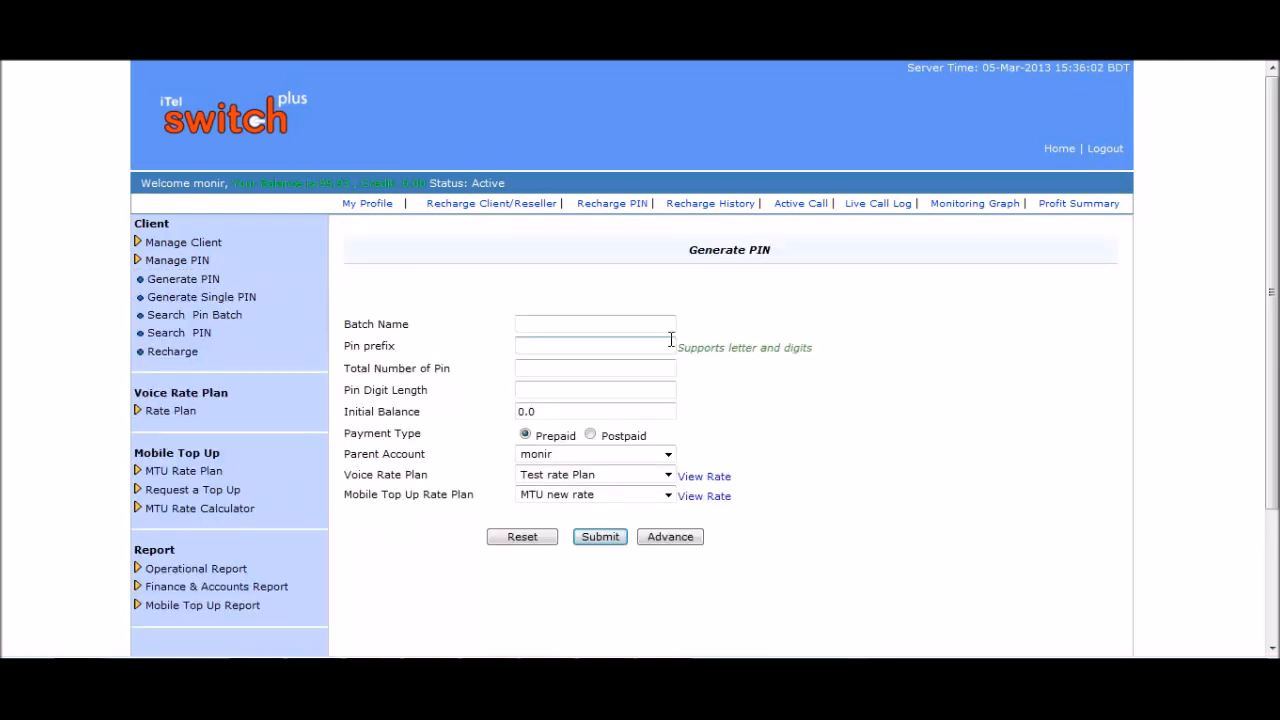
click(620, 319)
text(BD Batch)
click(596, 343)
text(5)
click(567, 369)
text(10)
click(554, 393)
text(6)
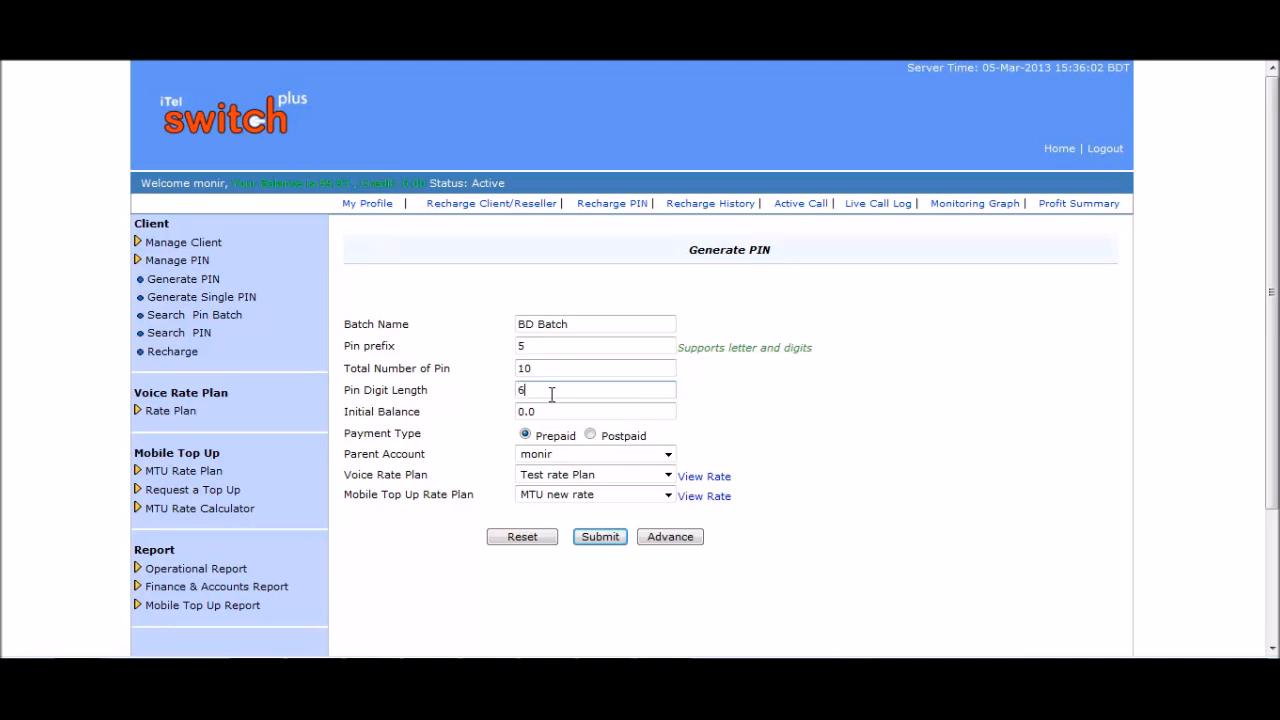
drag(566, 412, 510, 415)
text(50)
Keep the current parent account, choose the FFC voice rate plan and keep MTU new rate.
click(669, 458)
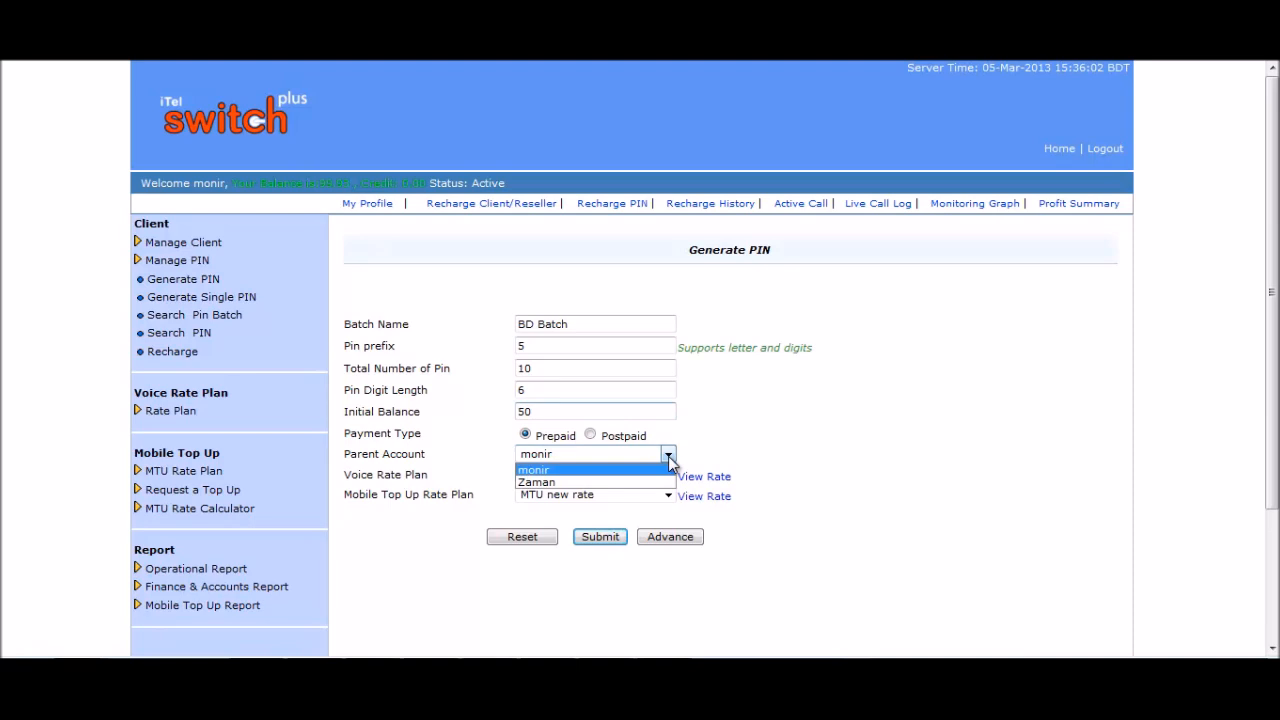
click(669, 458)
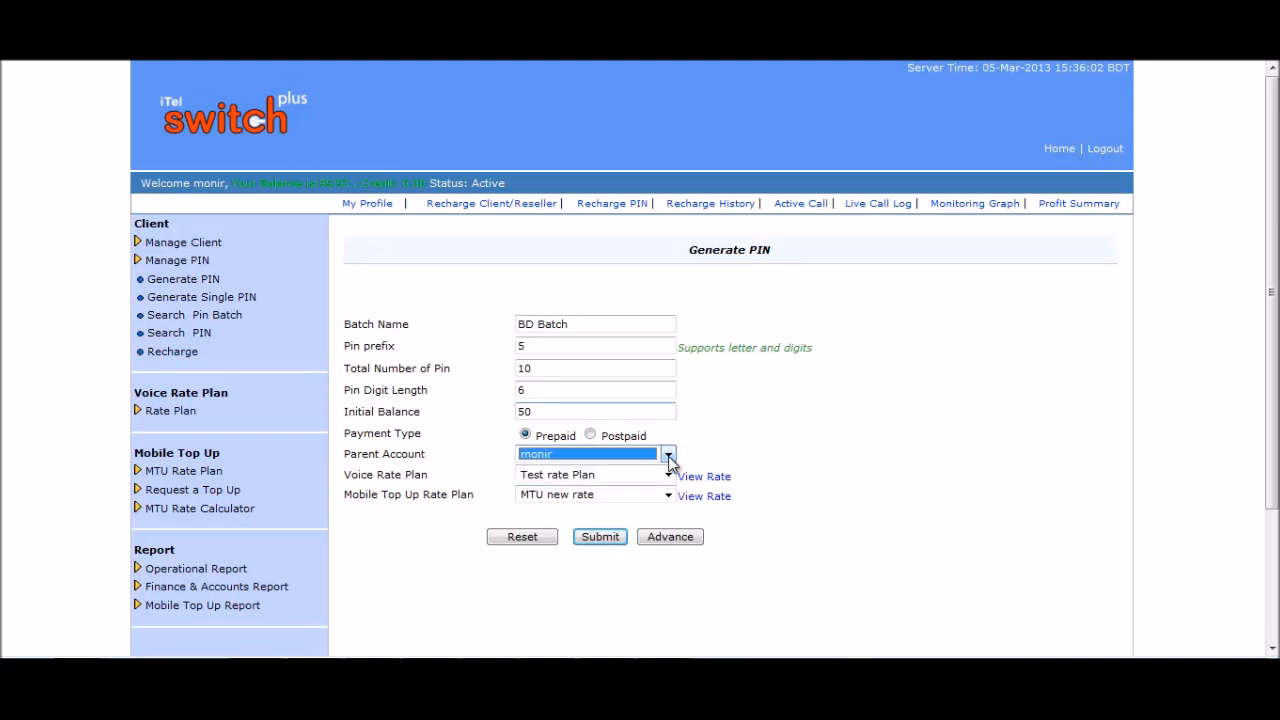
click(750, 456)
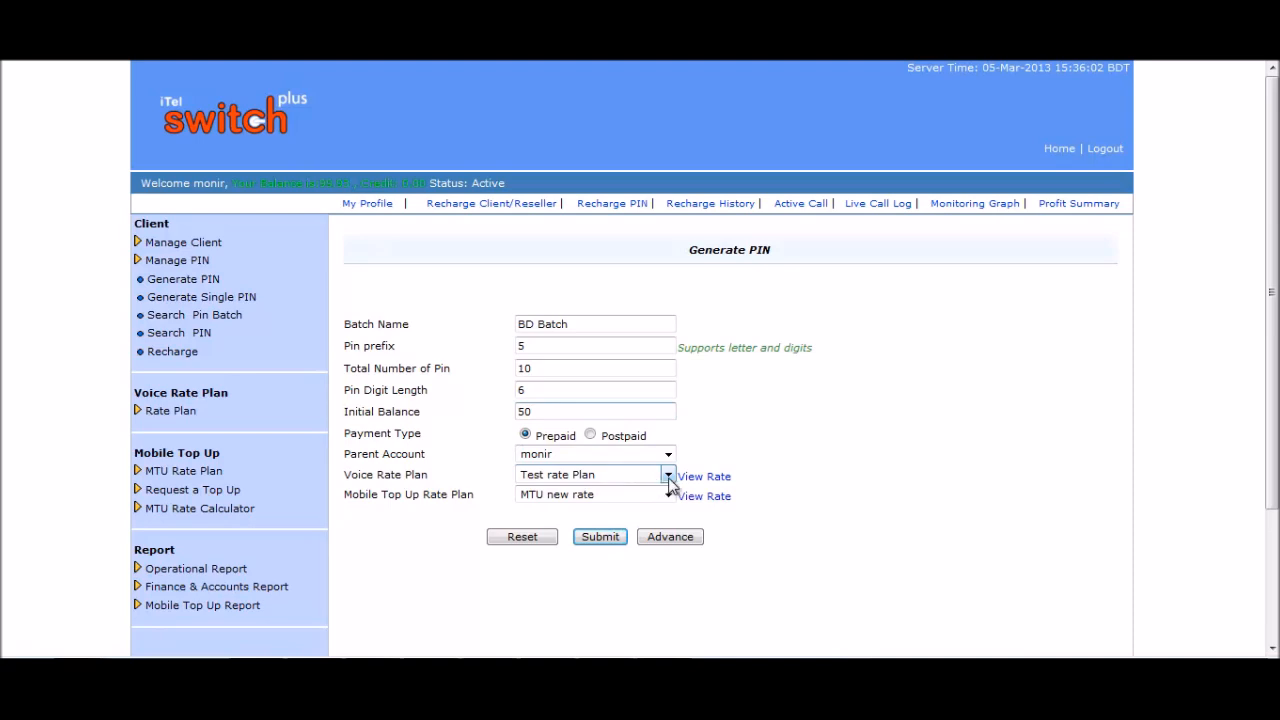
click(668, 476)
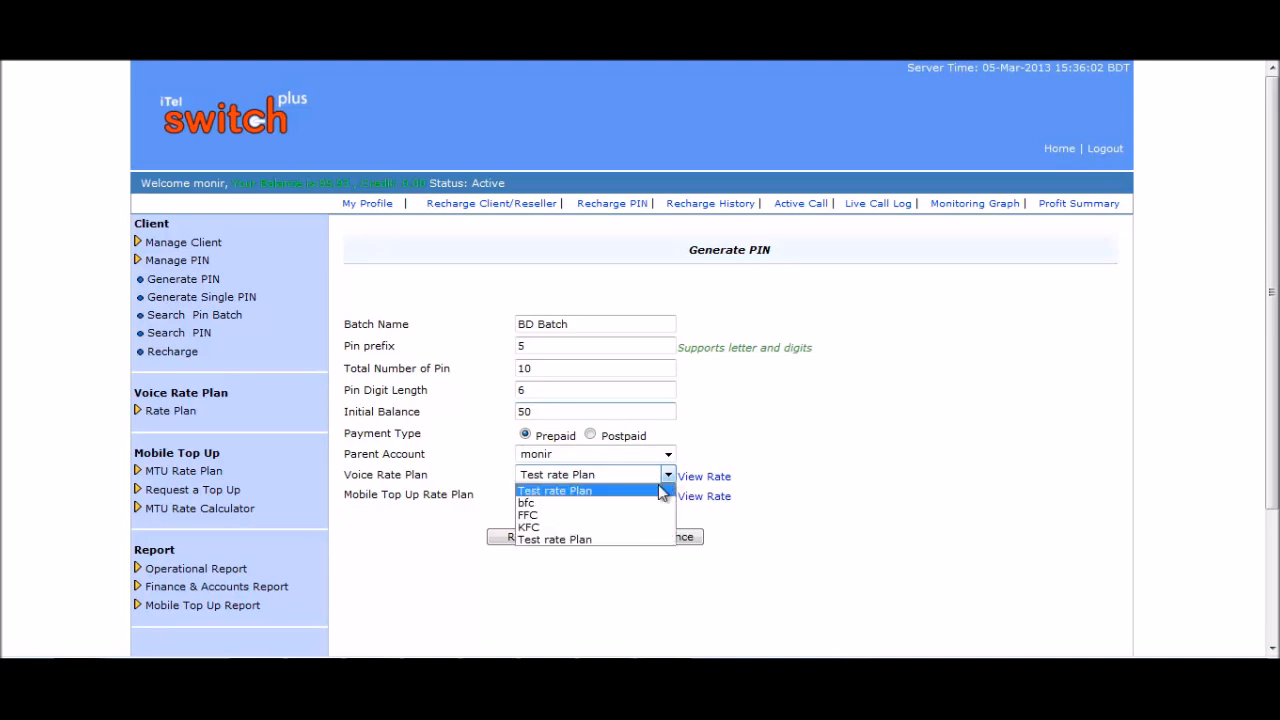
click(555, 515)
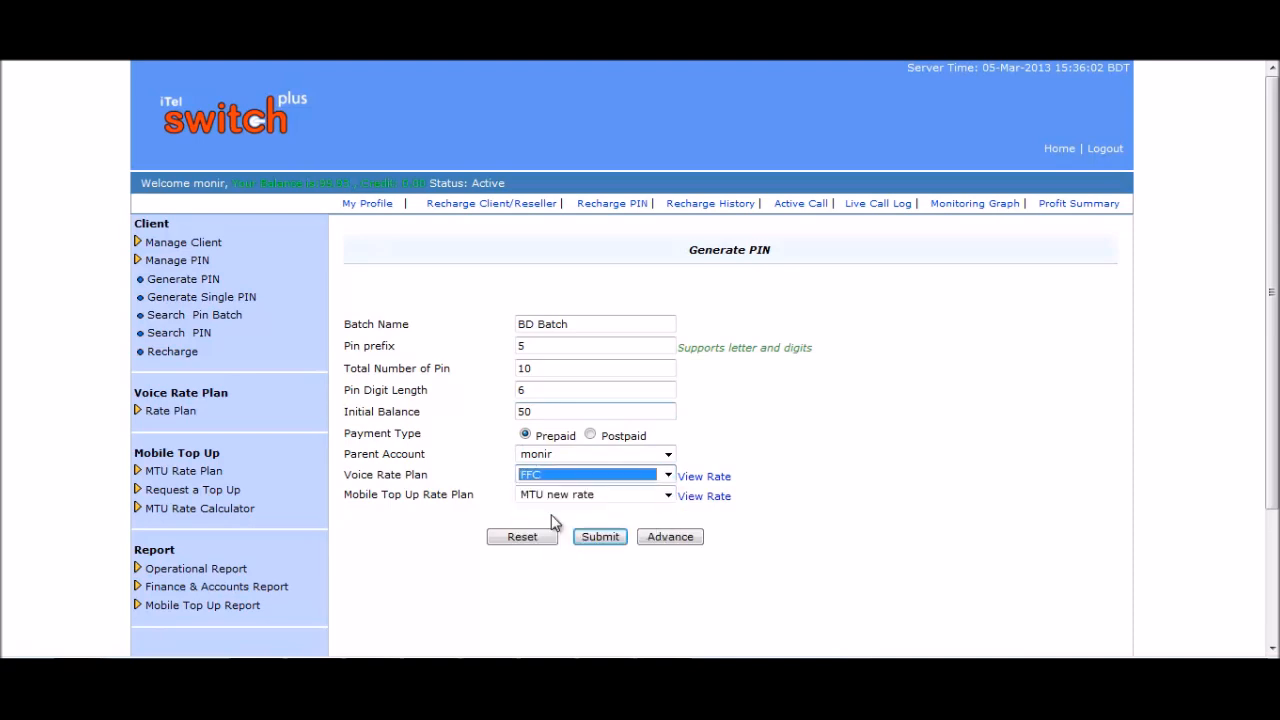
click(632, 489)
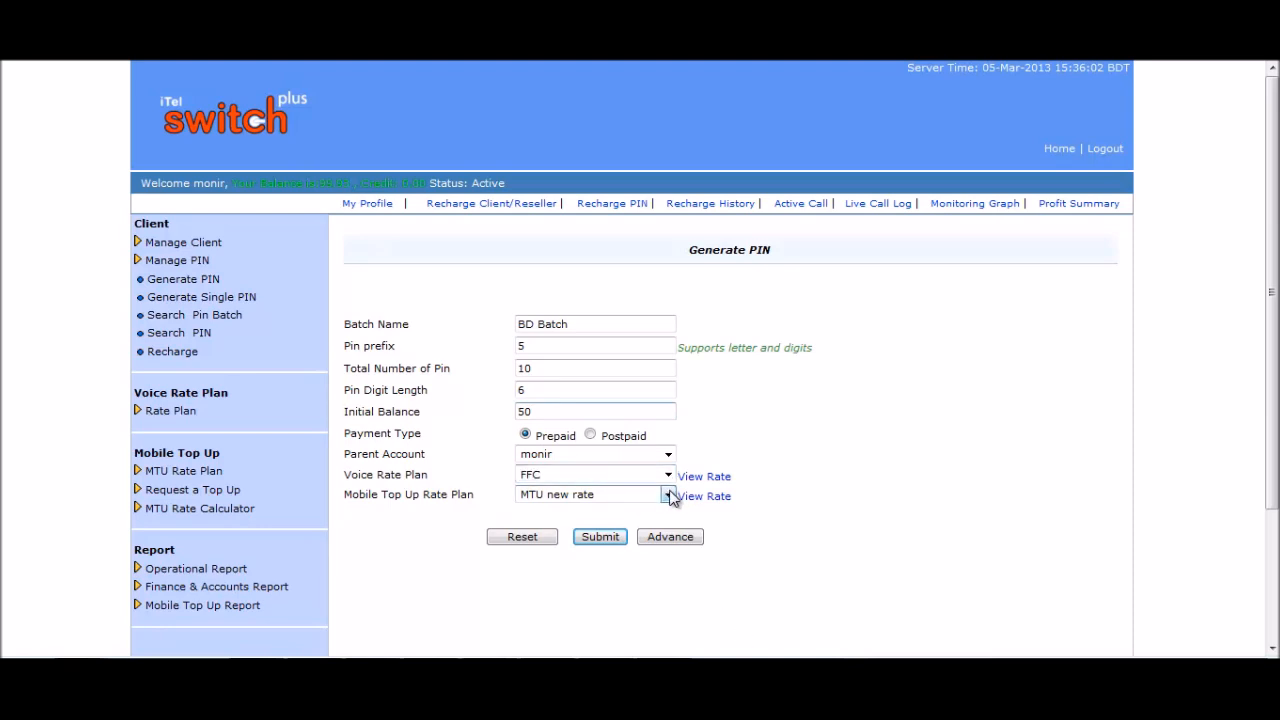
click(667, 495)
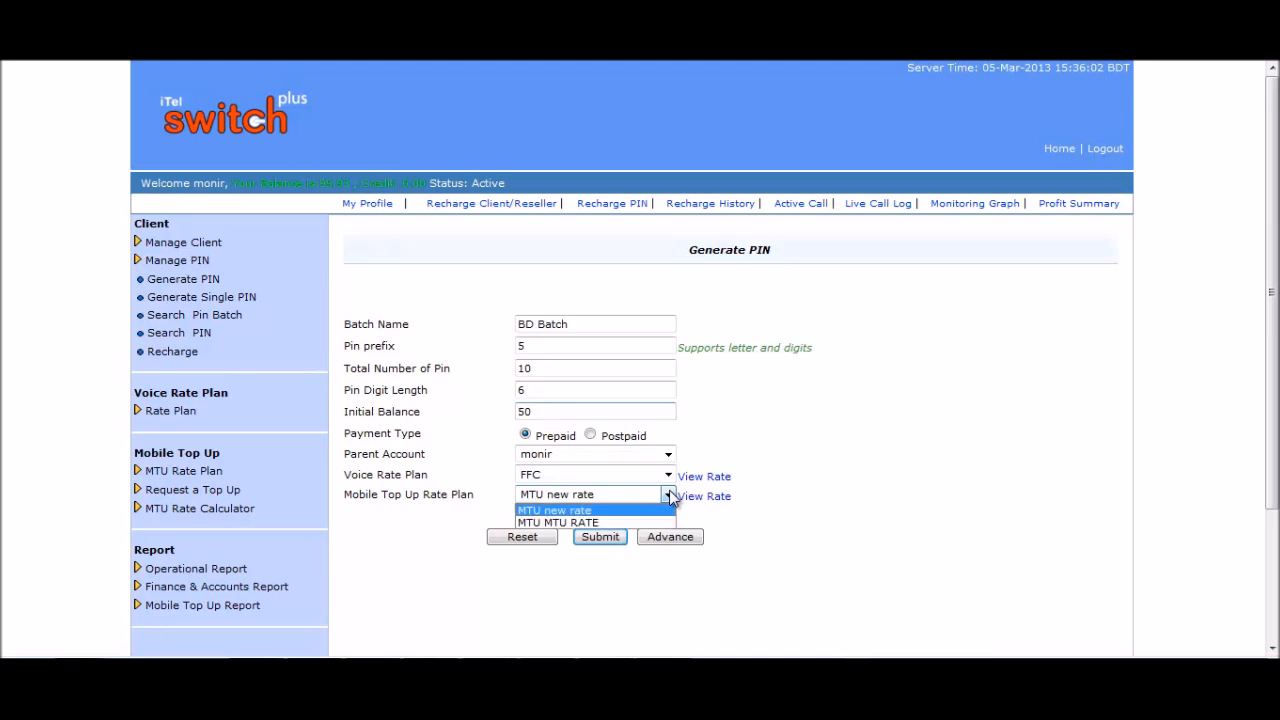
click(669, 495)
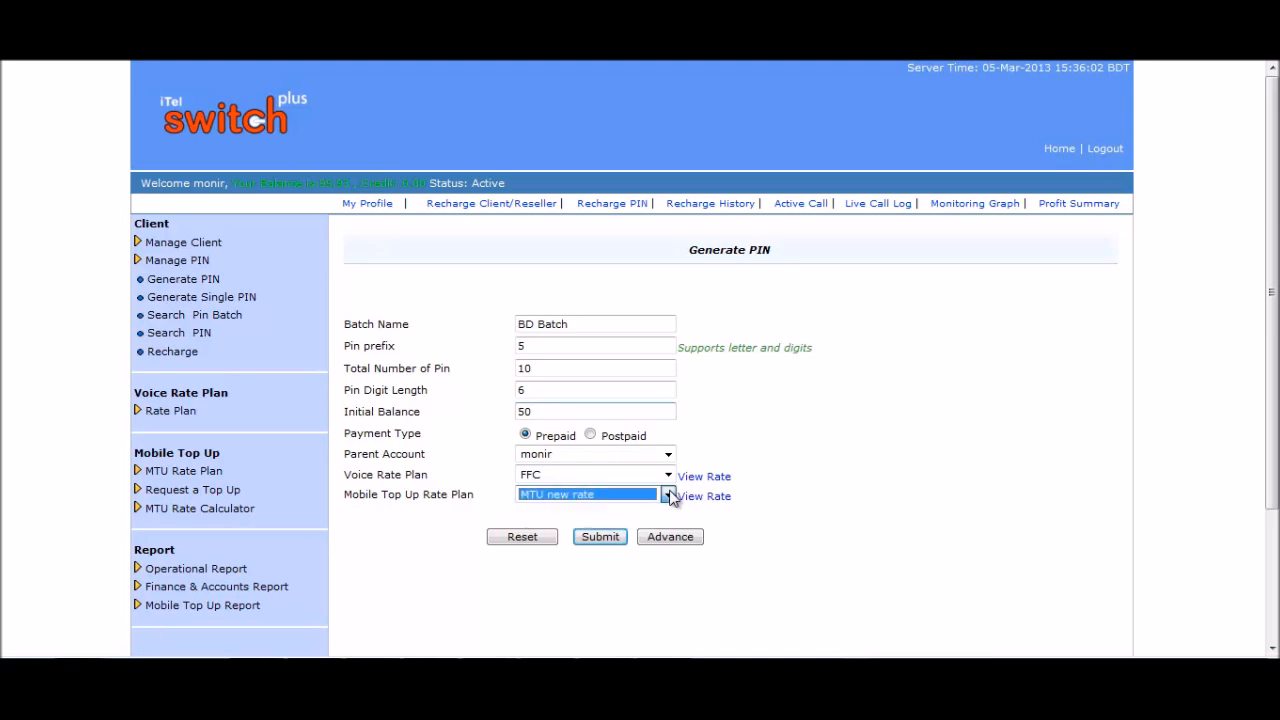
click(798, 520)
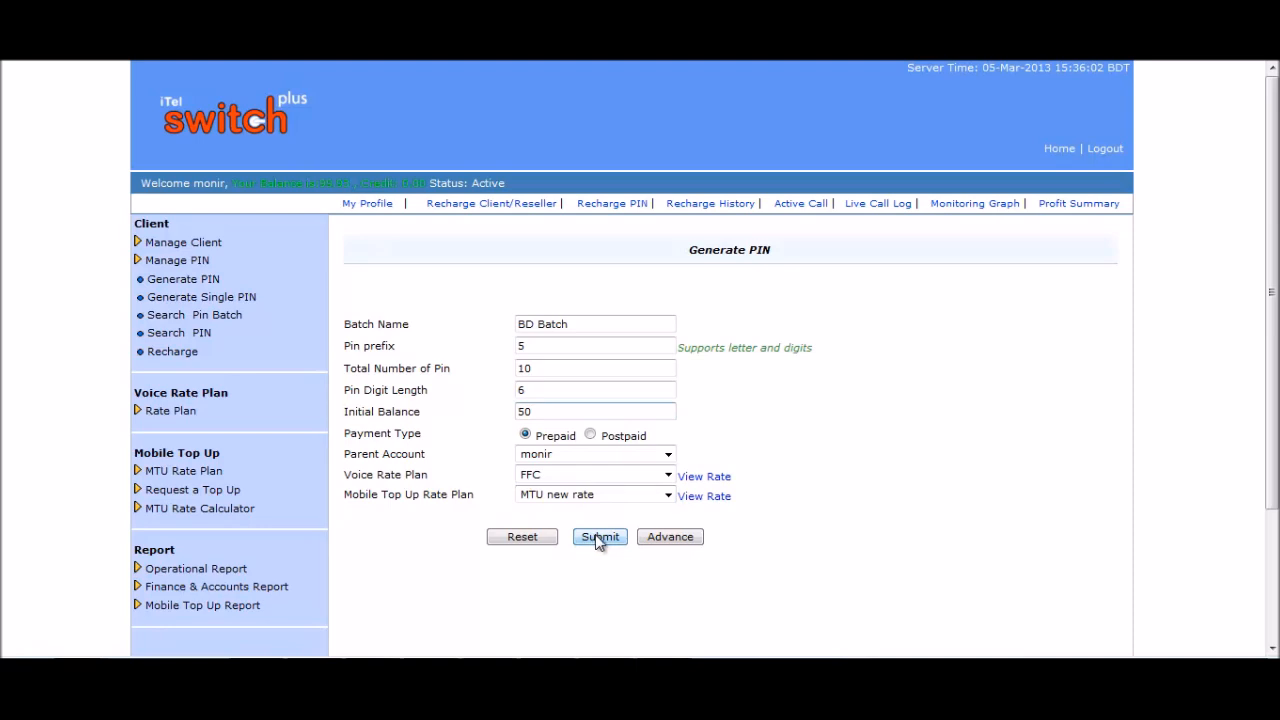
Reveal the advanced PIN settings and keep Rechargeable as the PIN type.
click(670, 537)
scroll(773, 364, down, 3)
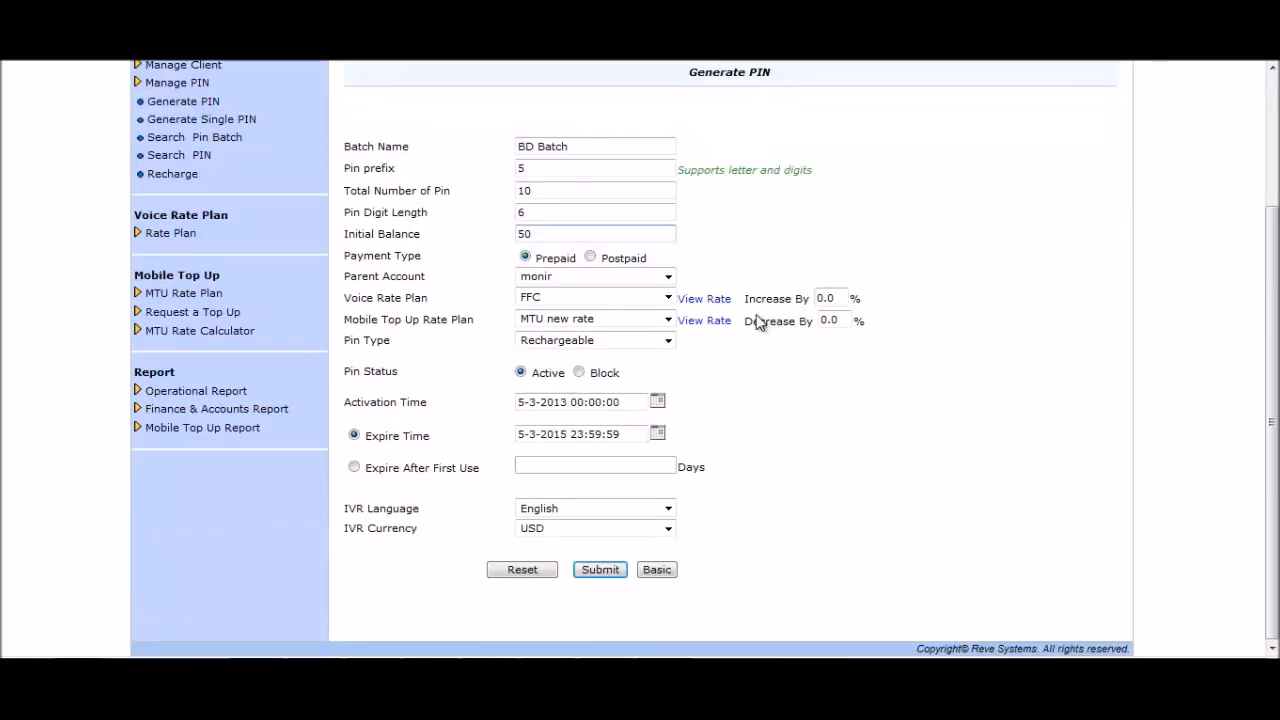
drag(746, 299, 802, 309)
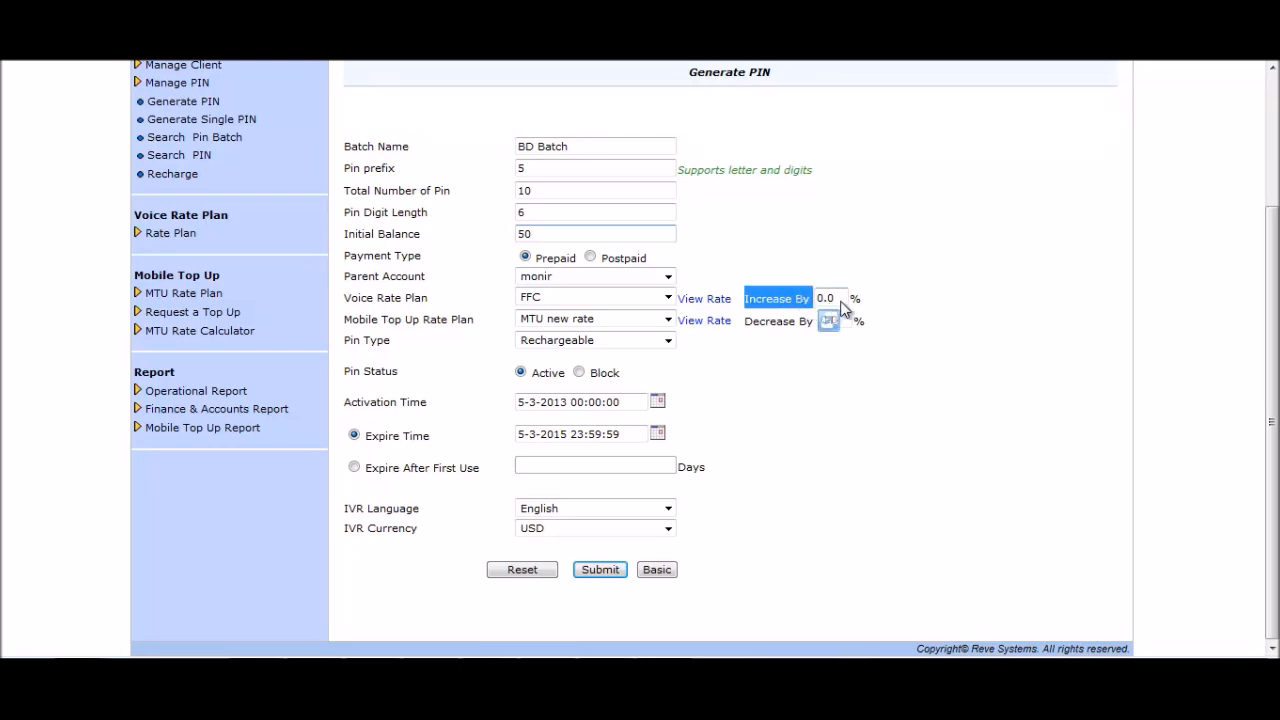
click(783, 382)
click(669, 343)
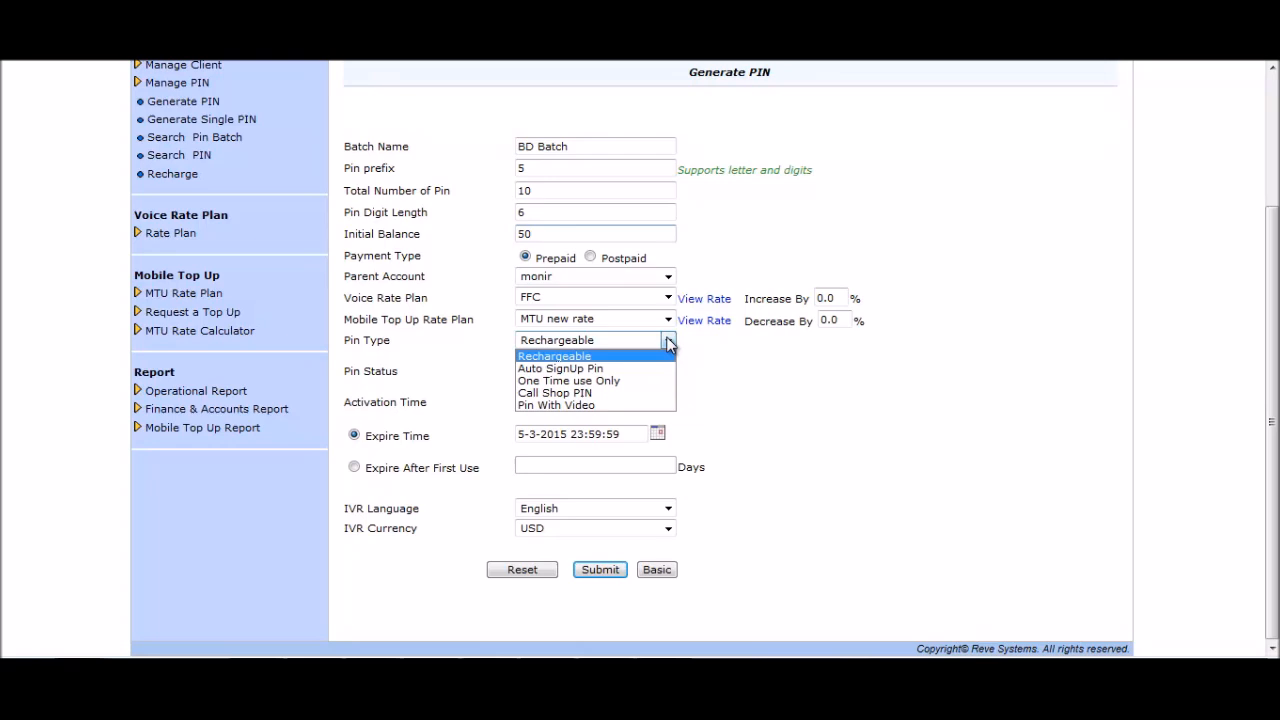
click(669, 340)
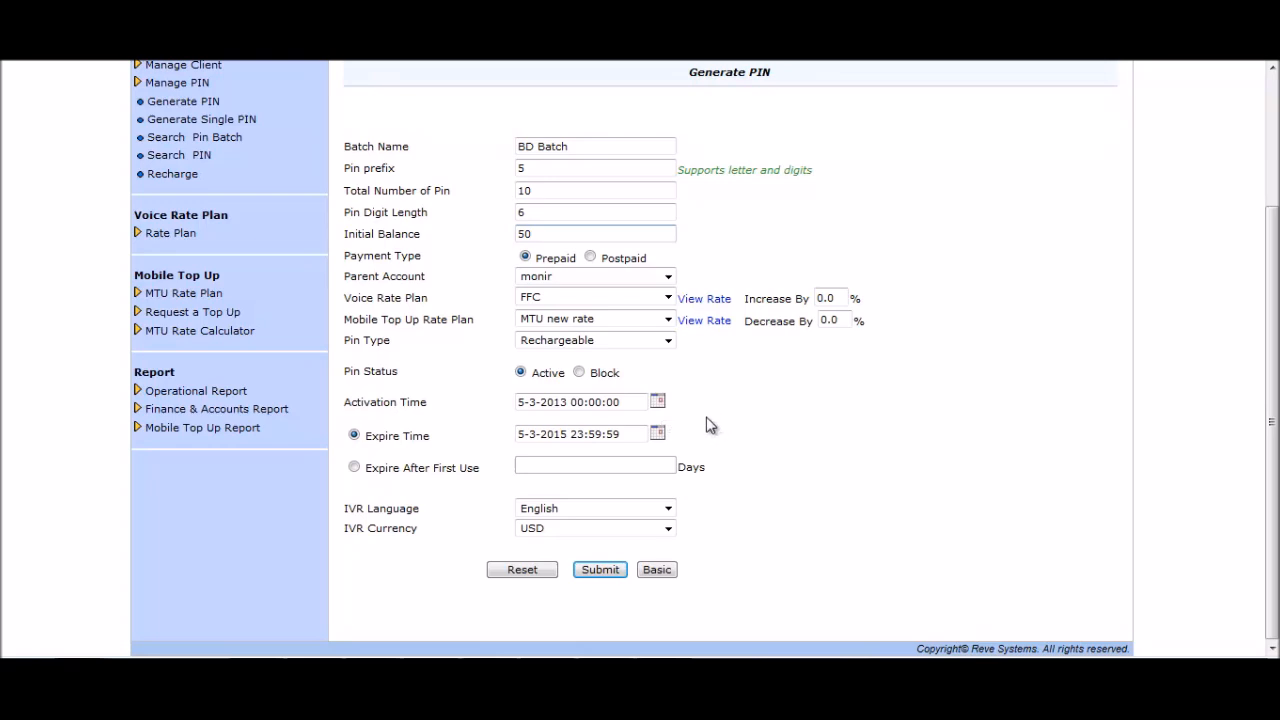
Set expiry to 100 days after first use, keeping IVR language English and currency USD.
click(355, 467)
click(551, 467)
drag(551, 467, 514, 469)
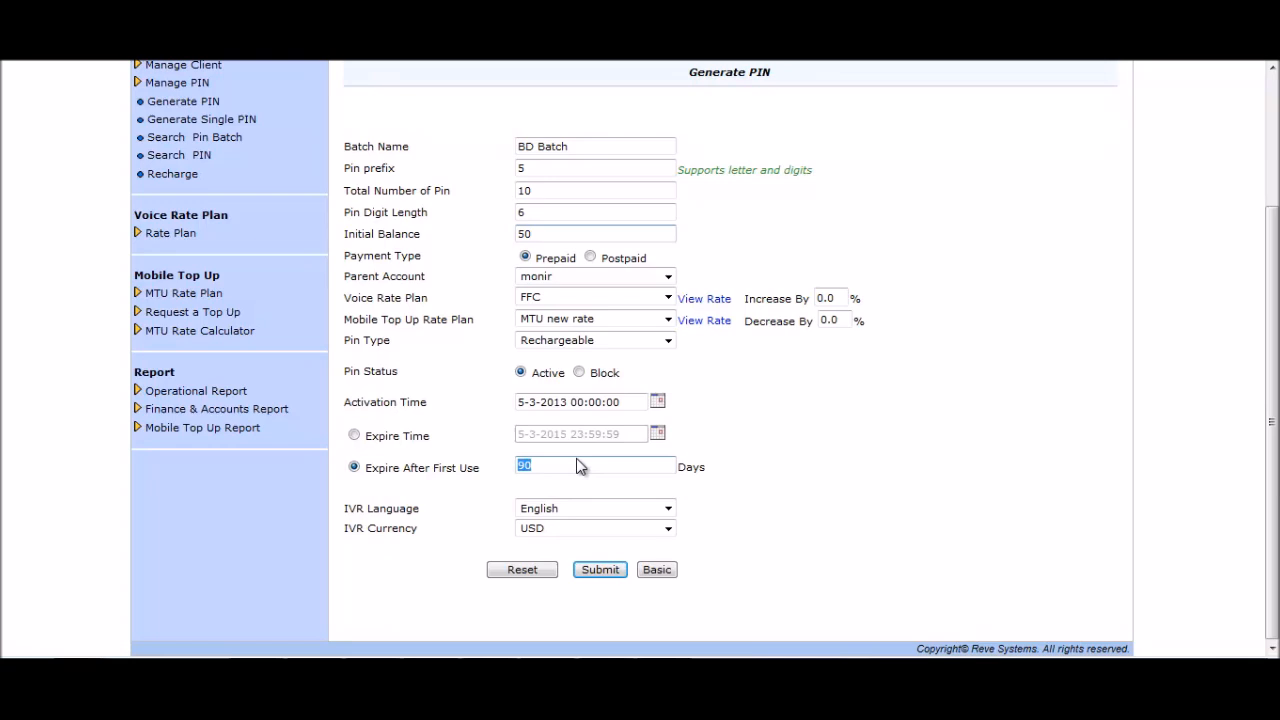
text(100)
click(667, 510)
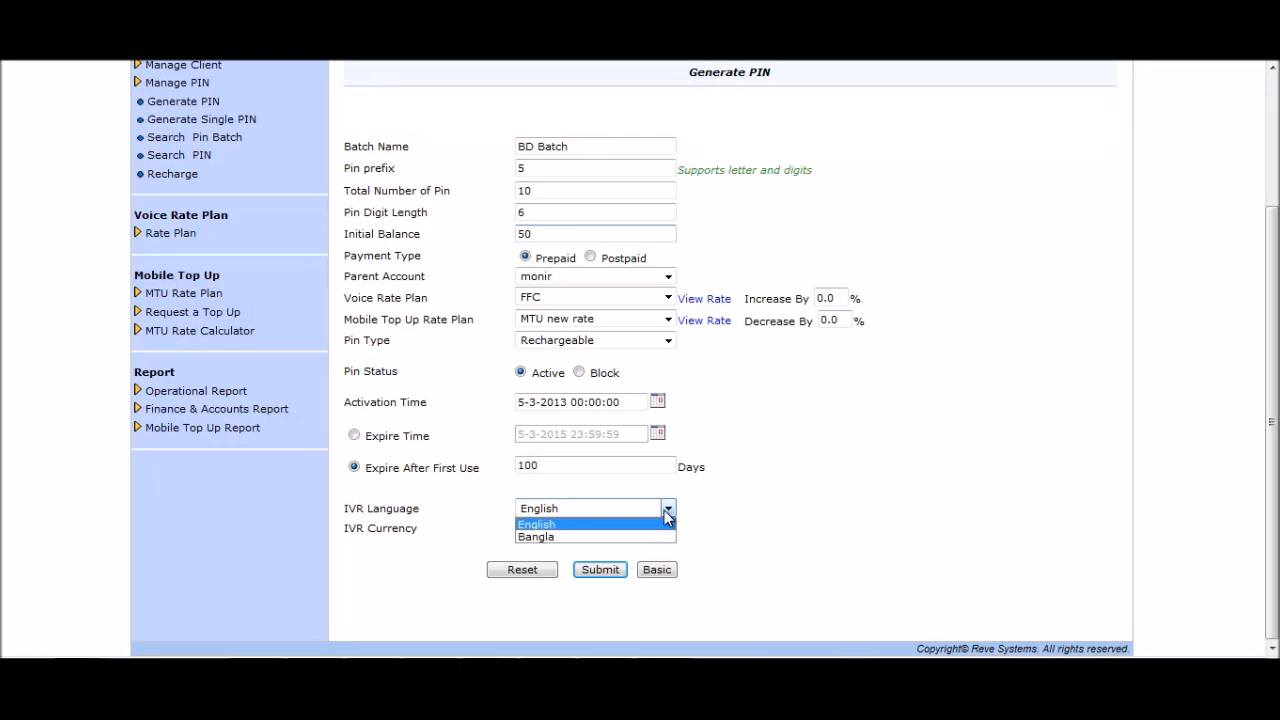
click(667, 512)
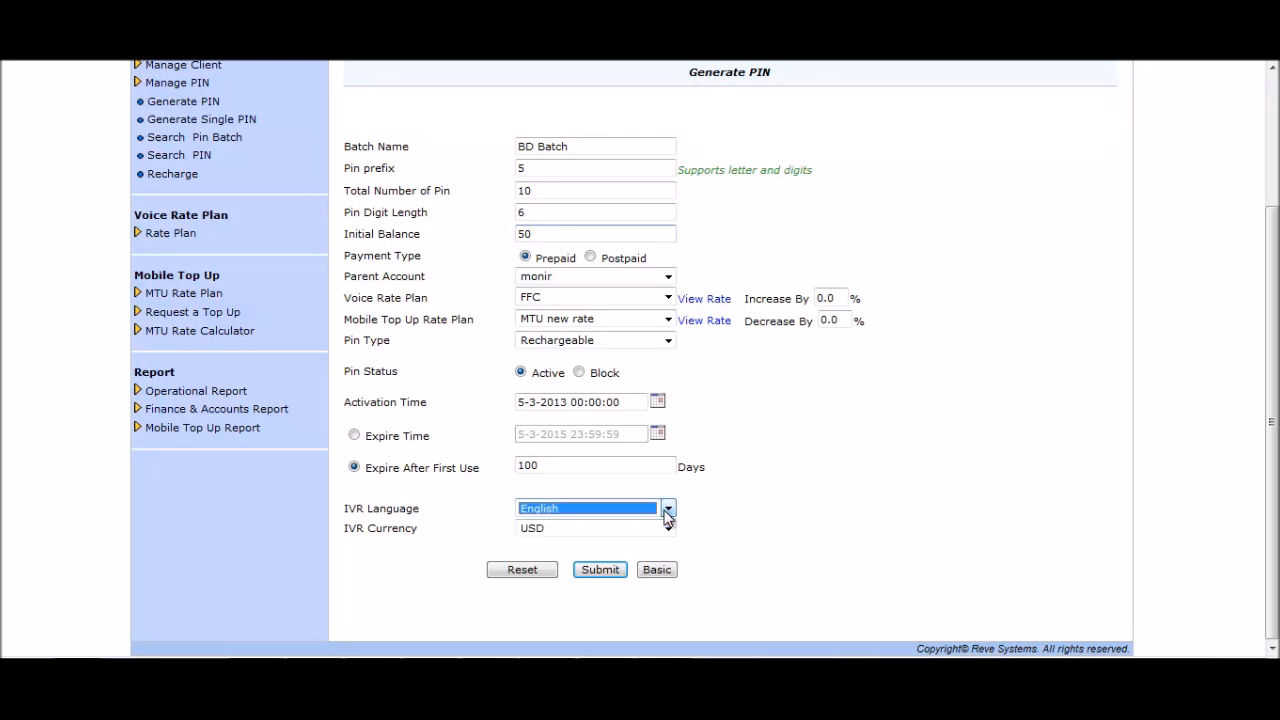
click(668, 528)
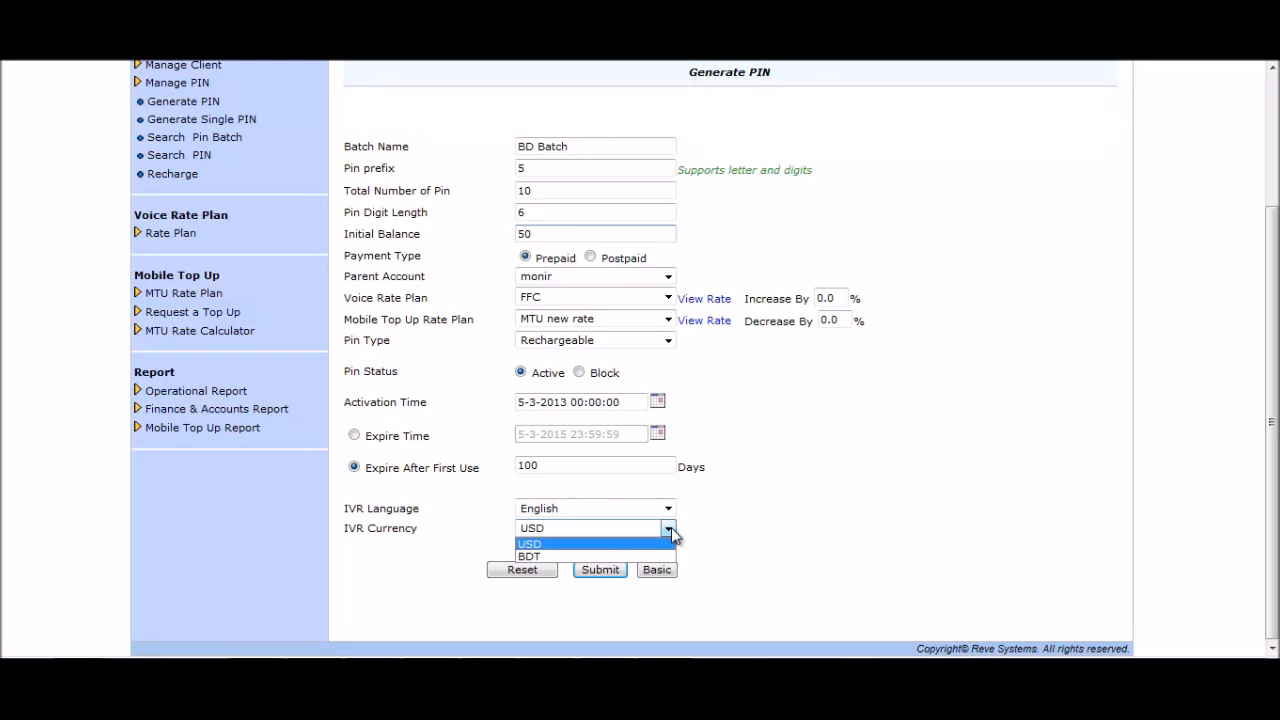
click(671, 527)
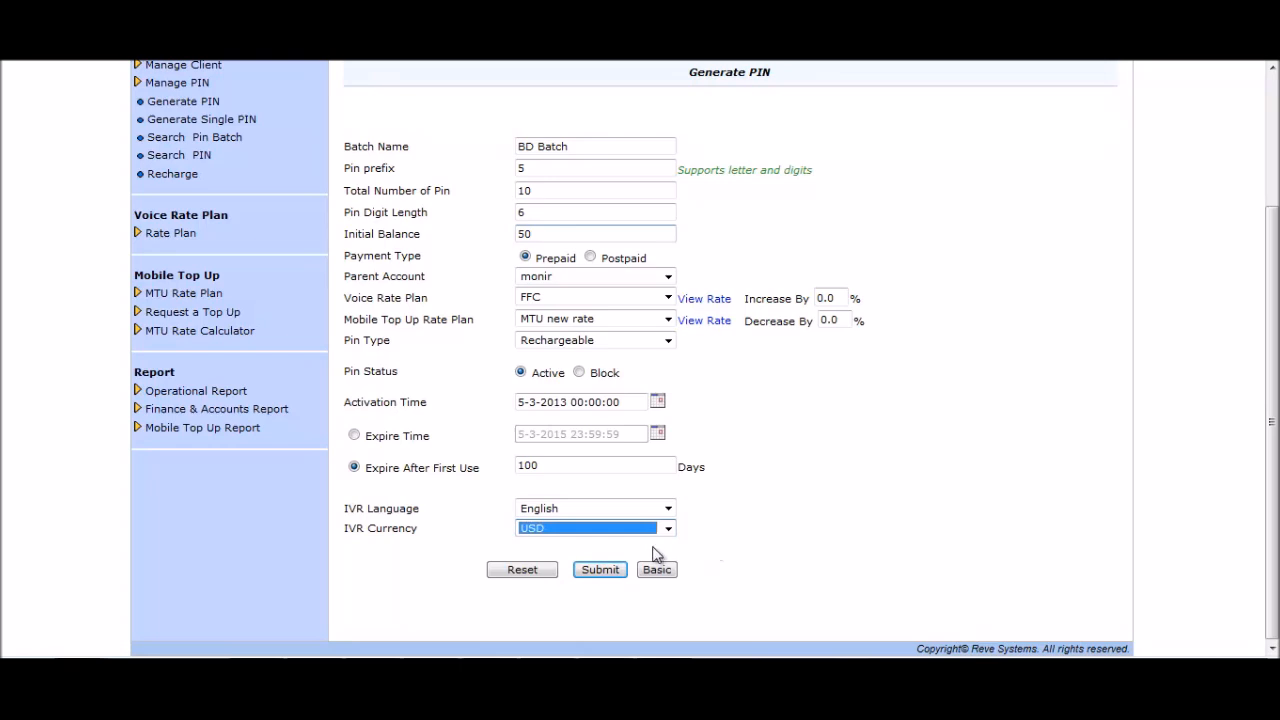
Submit BD Batch to generate its 10 PINs and save the PIN list file to the Desktop.
click(601, 570)
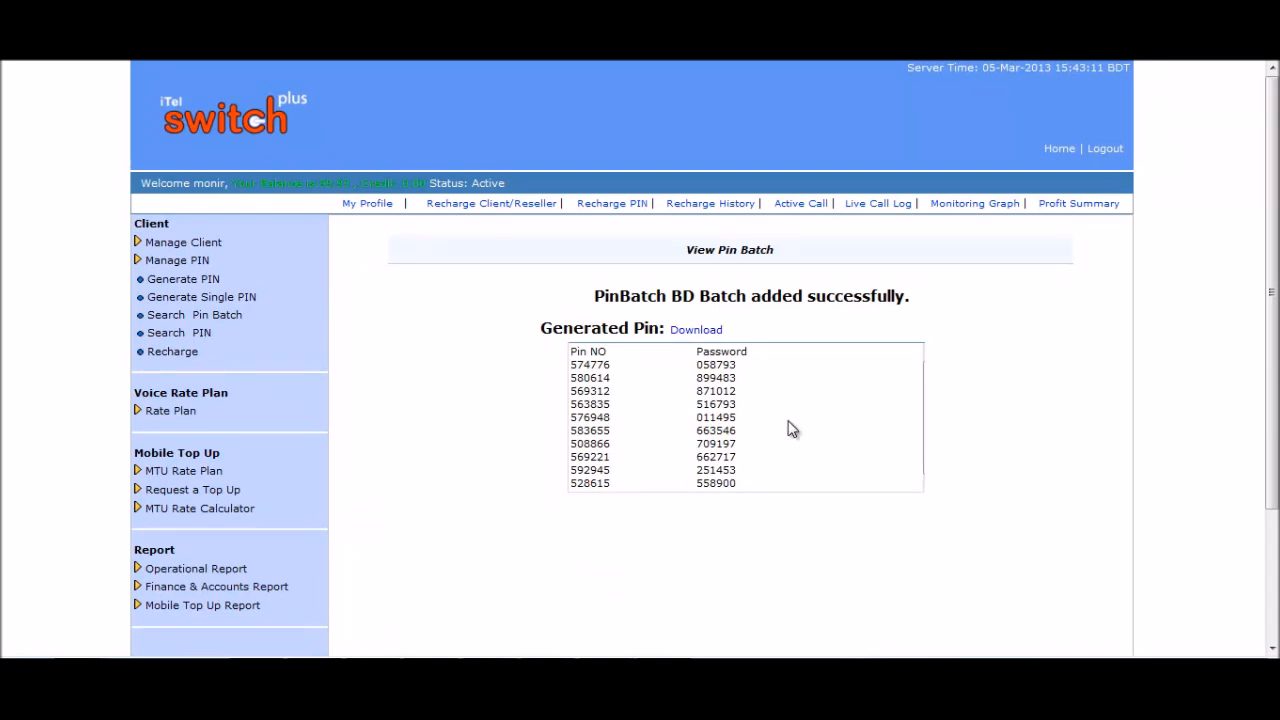
click(694, 331)
click(692, 337)
click(518, 302)
click(928, 595)
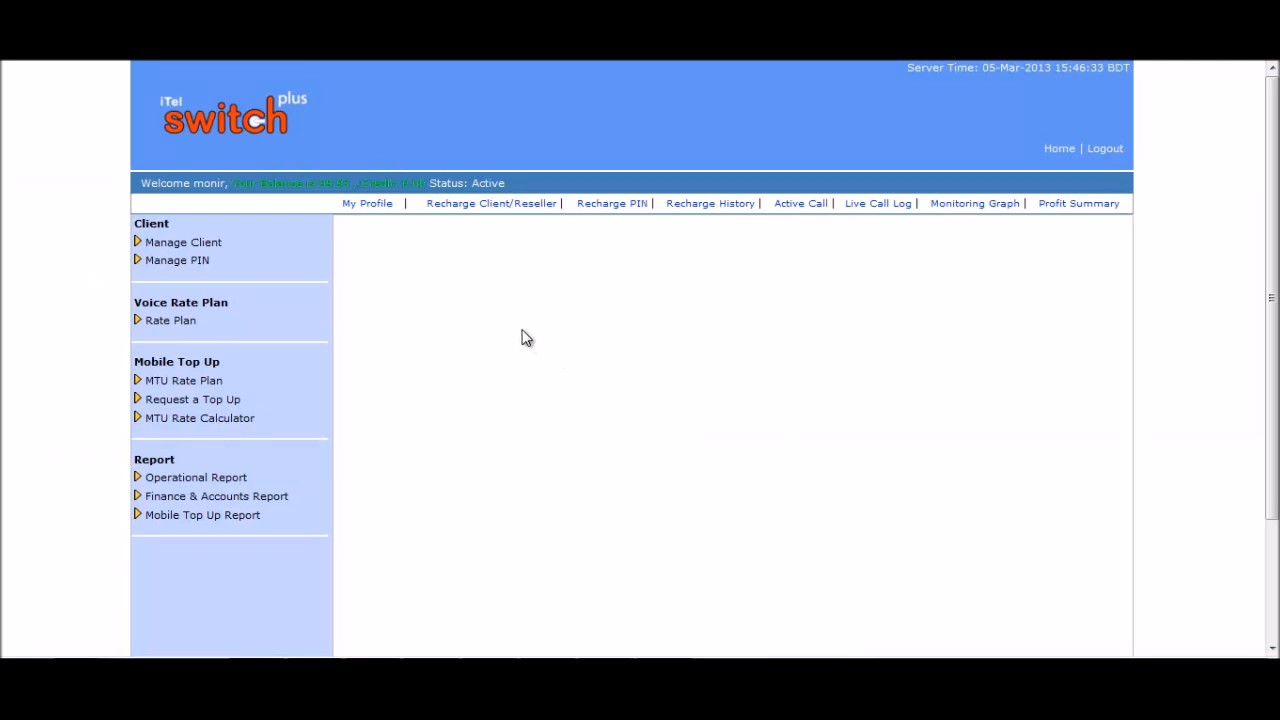
Open Add Single PIN, enter the PIN number and its password, and set balance 50.
click(215, 268)
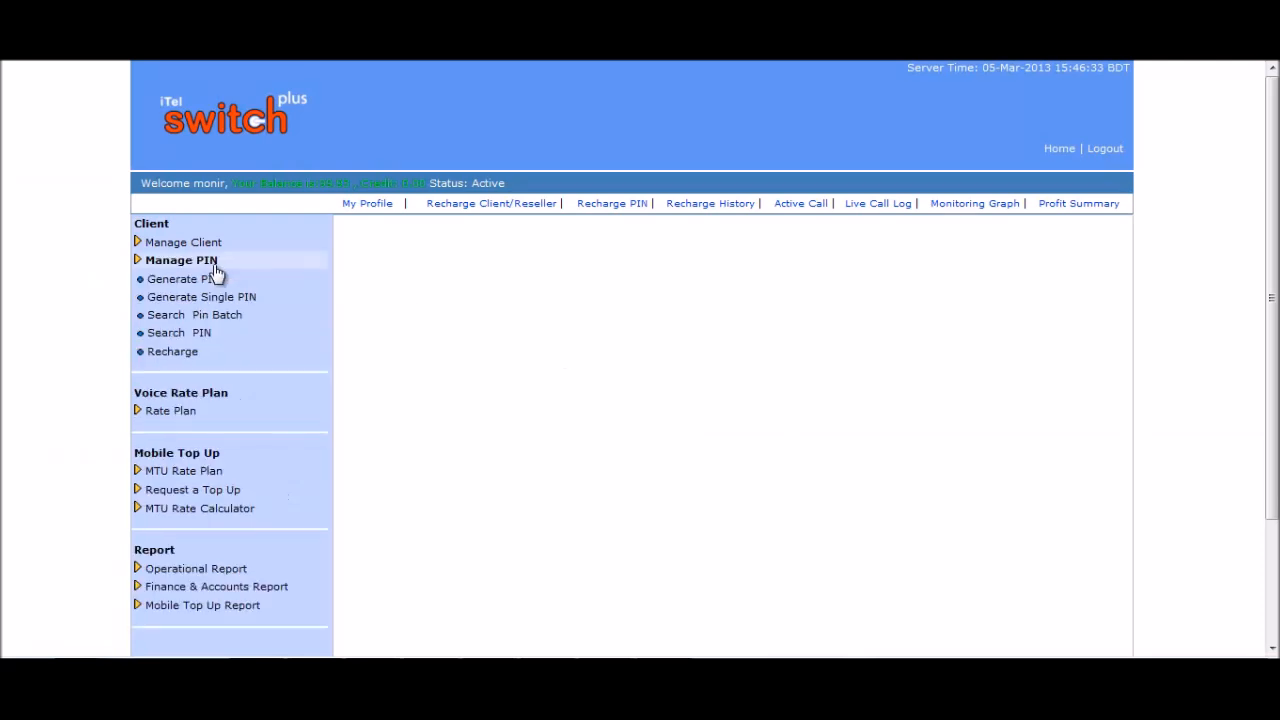
click(211, 305)
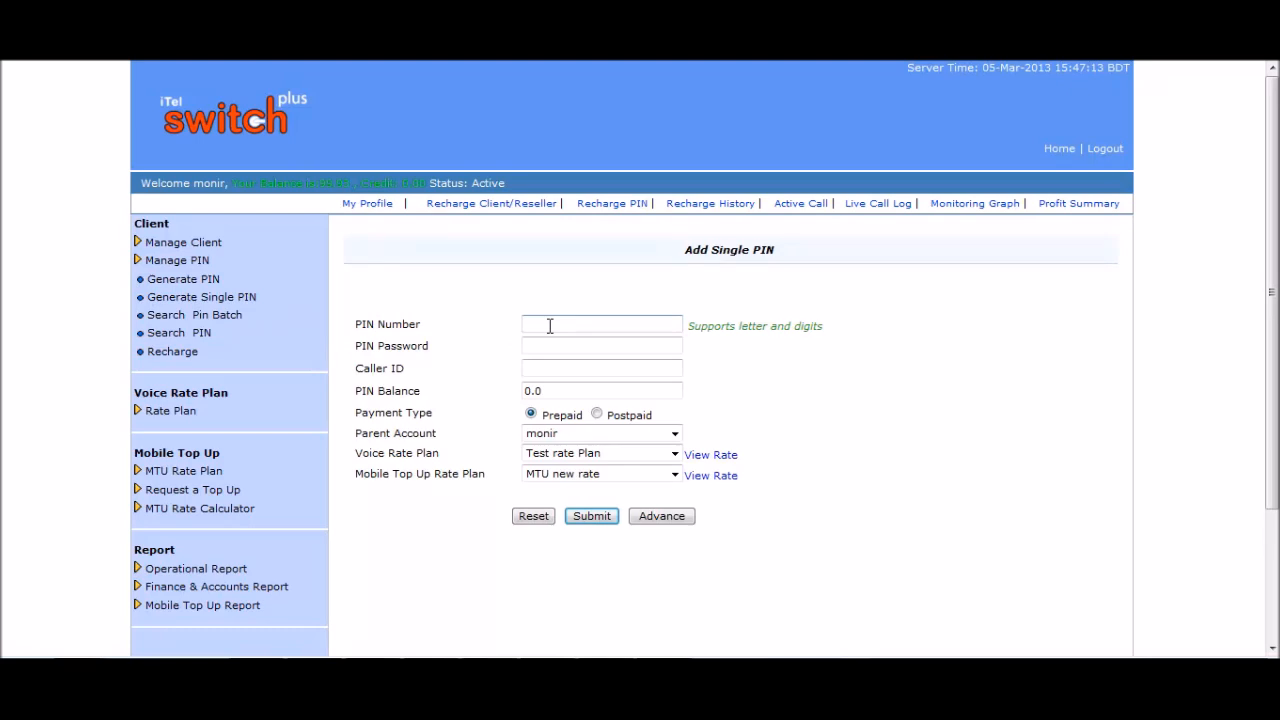
text(6789456)
click(572, 346)
click(557, 346)
text(123)
click(558, 369)
click(557, 391)
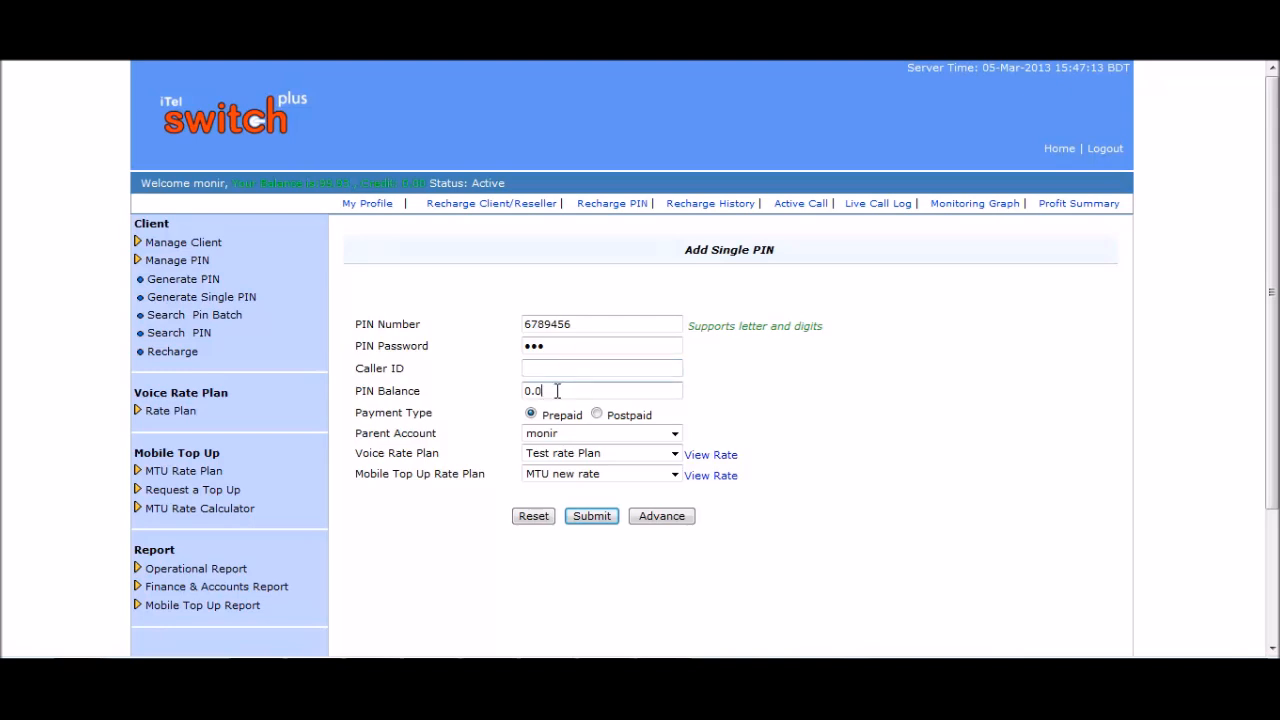
drag(557, 391, 518, 398)
text(50)
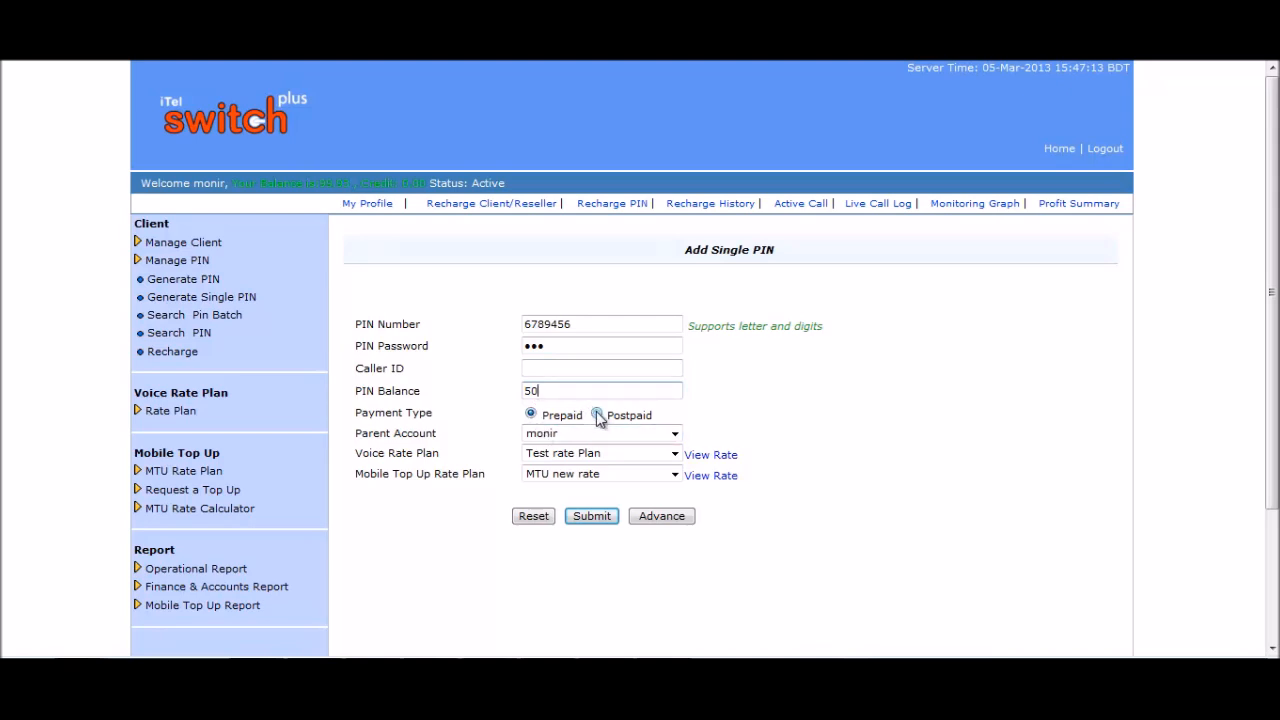
Keep the current parent account, Test rate Plan voice plan and MTU new rate top-up plan.
click(676, 436)
click(676, 436)
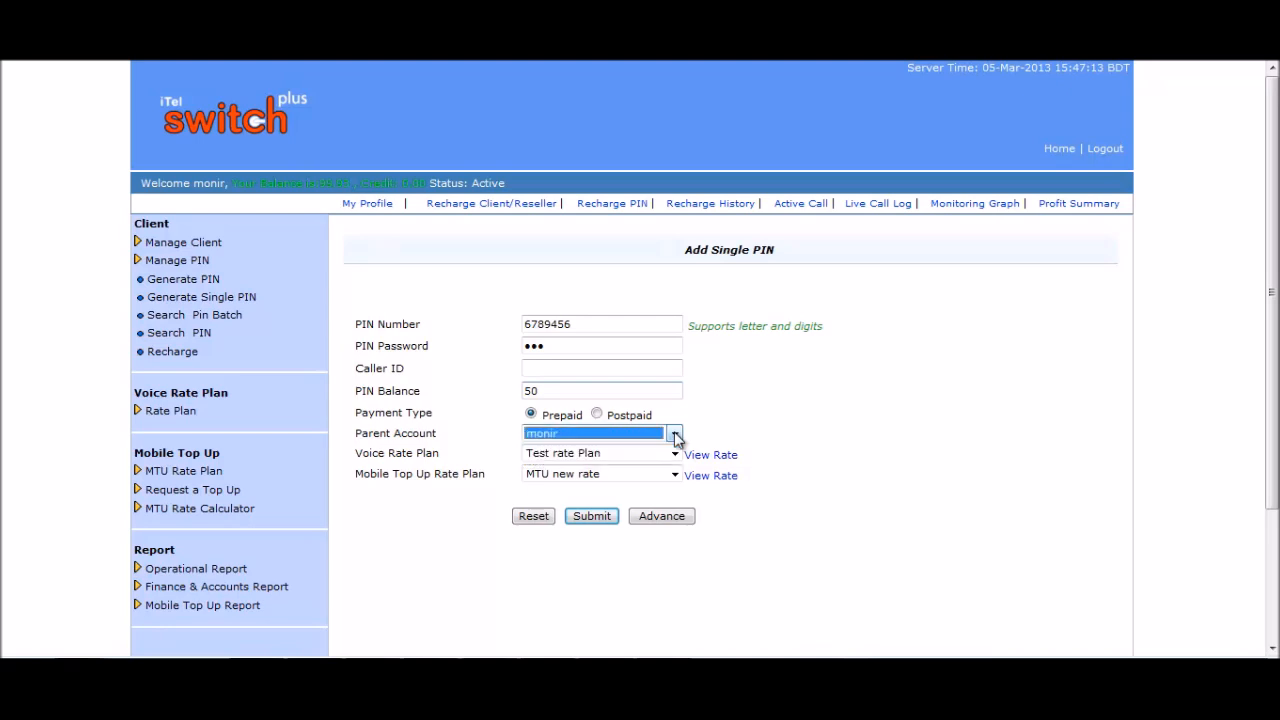
click(790, 428)
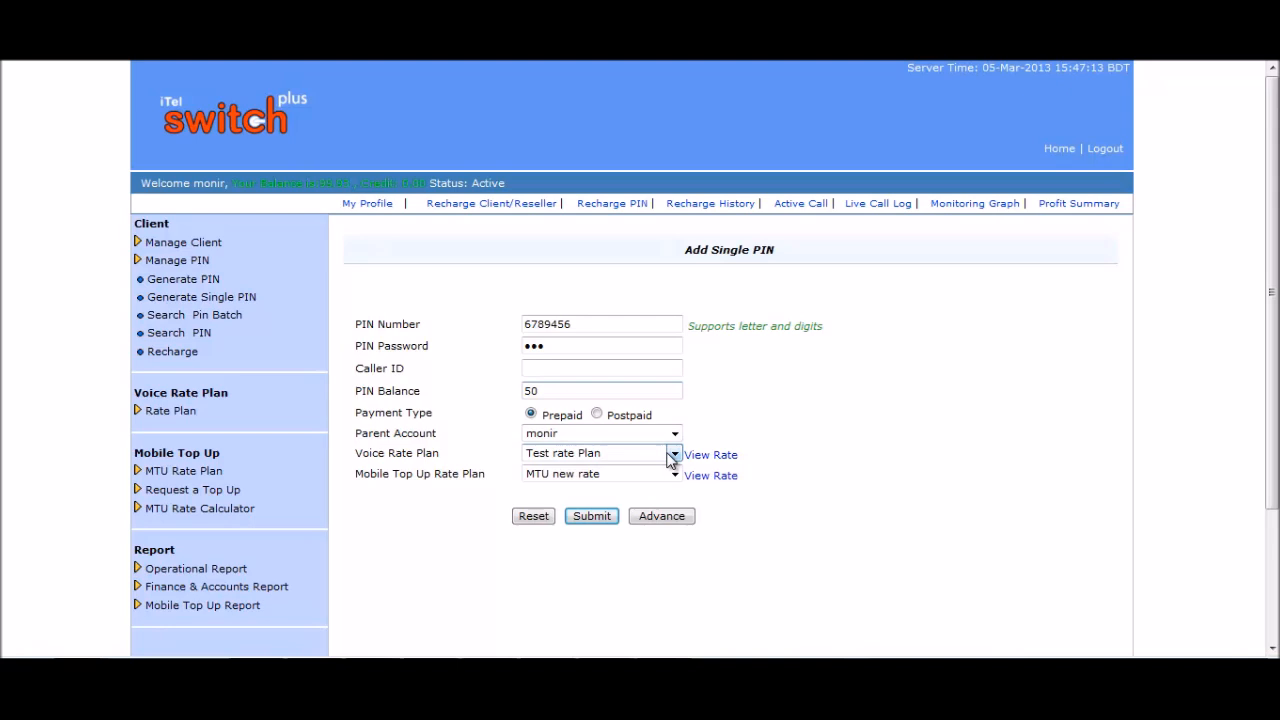
click(672, 455)
click(672, 455)
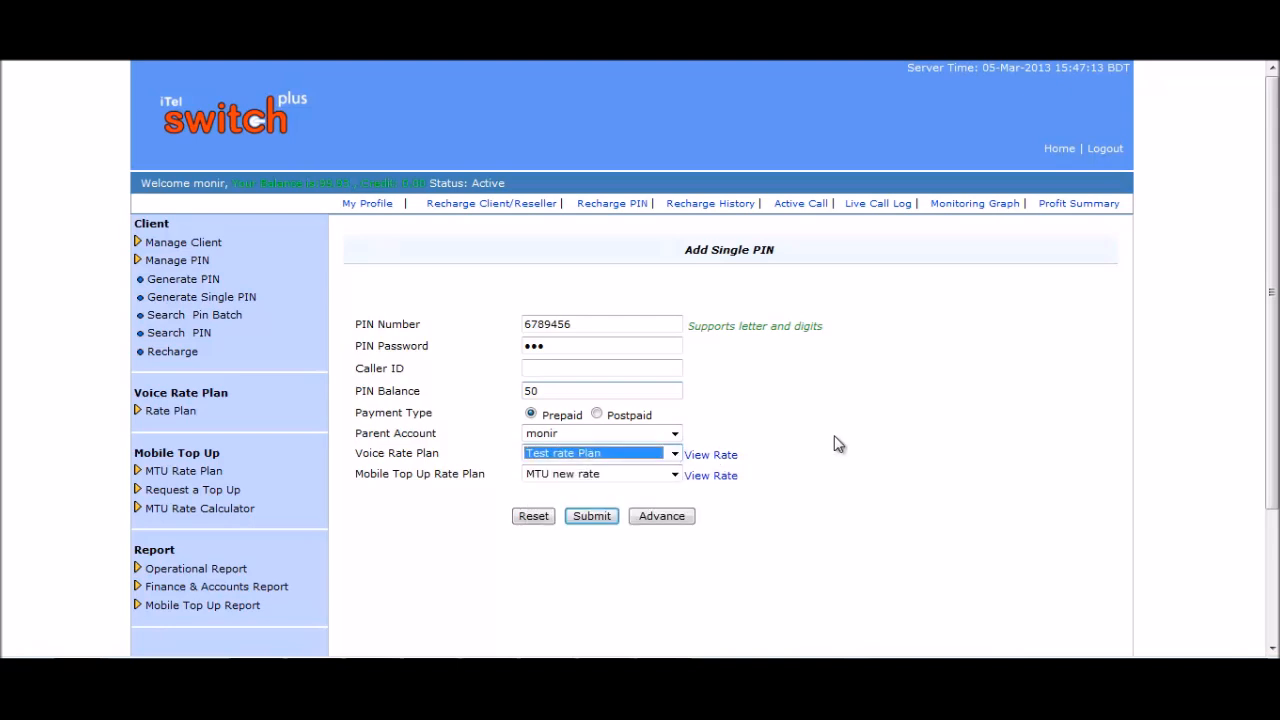
click(676, 474)
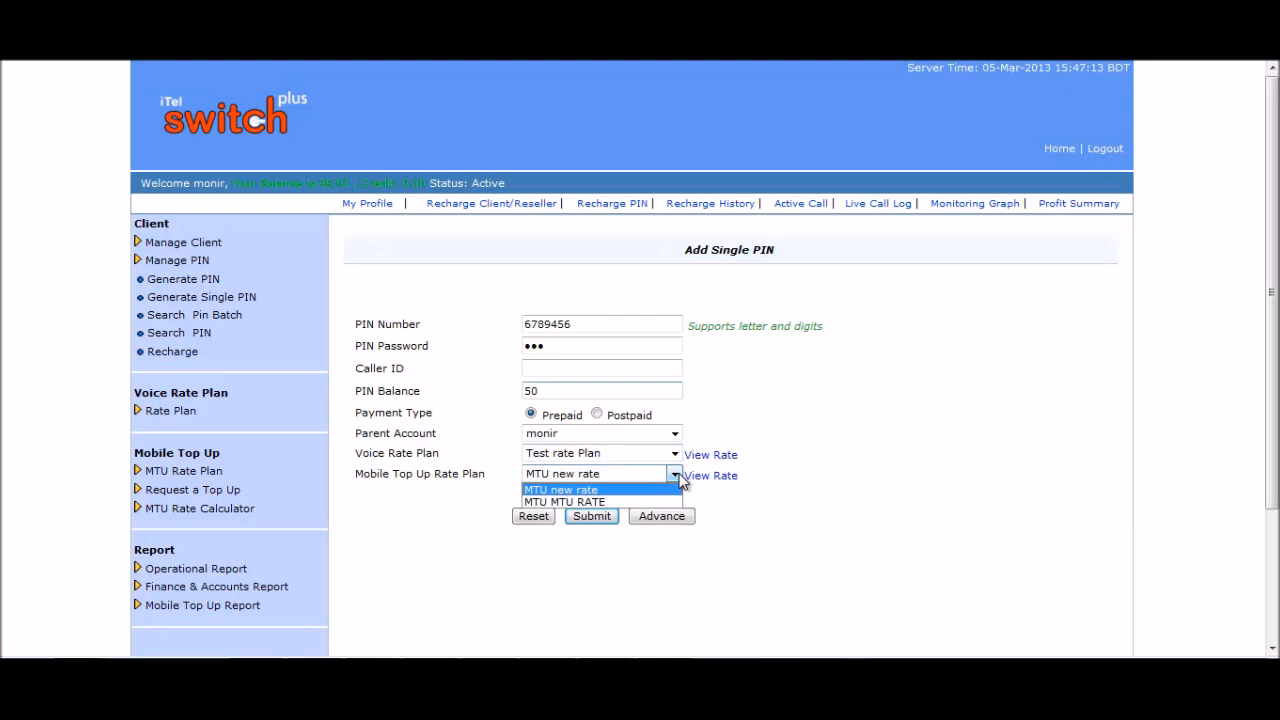
click(677, 475)
click(606, 517)
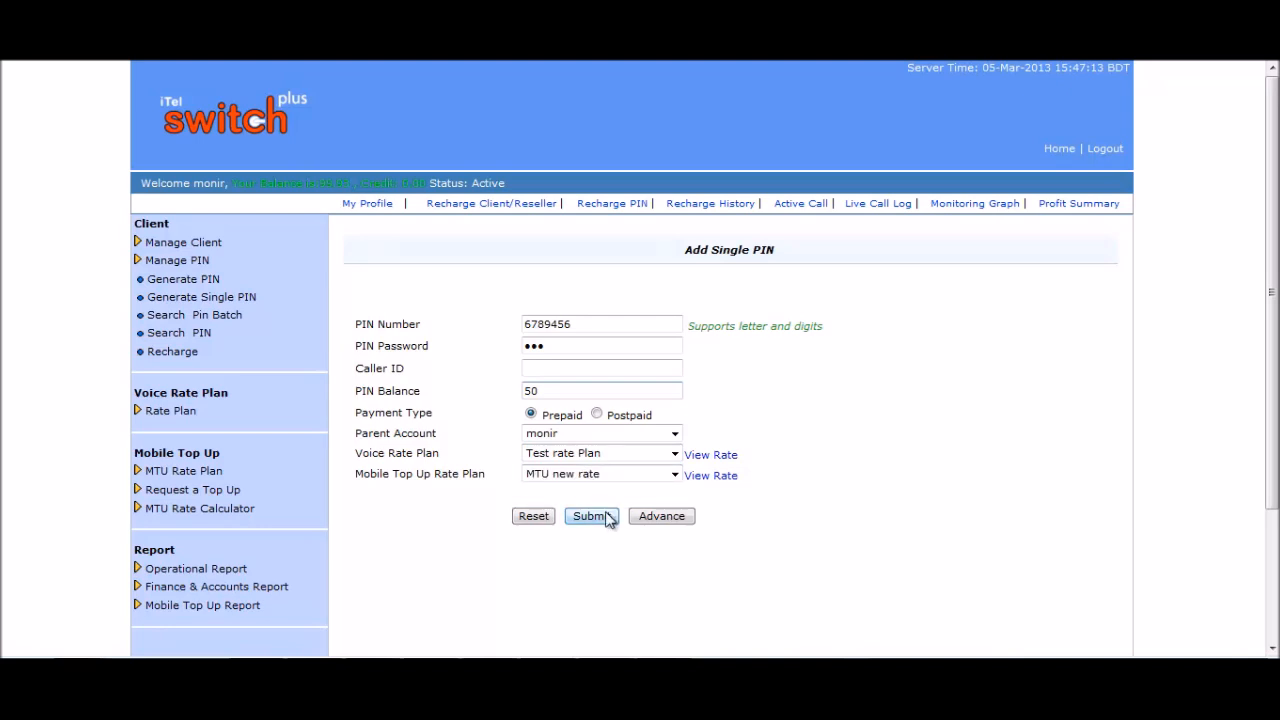
Show the single PIN's advanced options, leaving the rate increase percentage unchanged.
click(670, 521)
scroll(800, 470, down, 3)
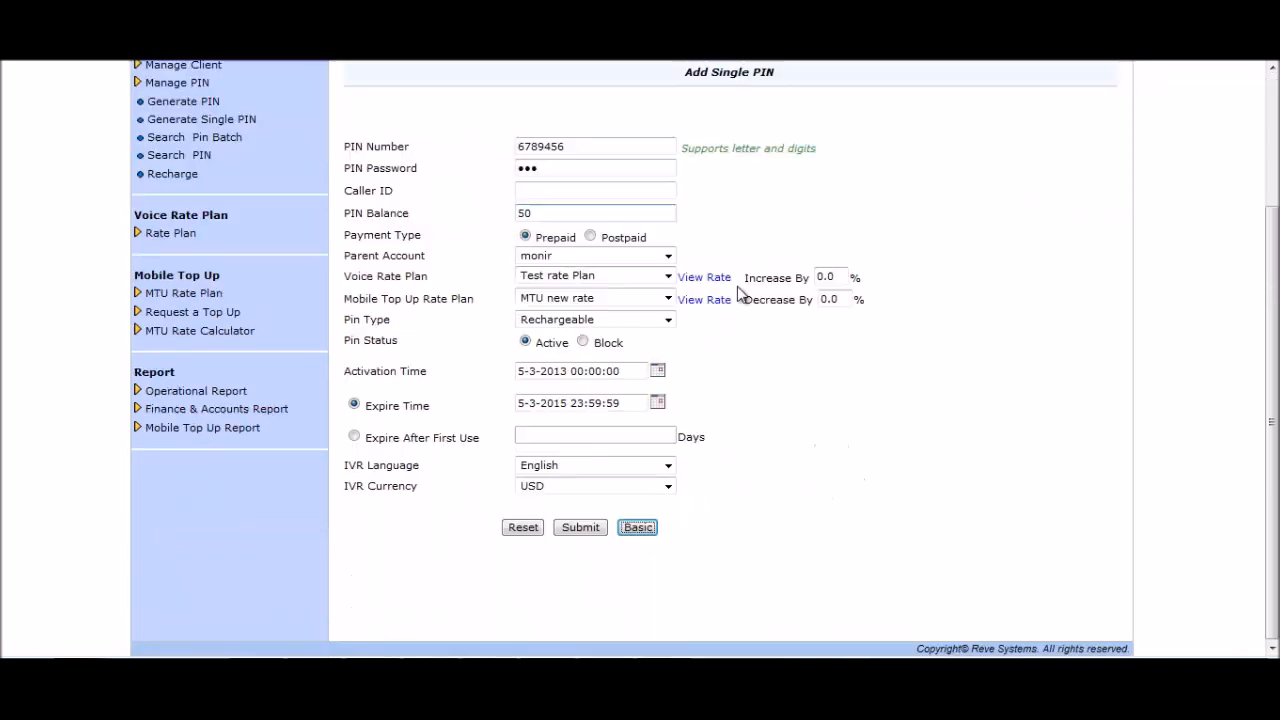
click(832, 277)
drag(757, 277, 775, 276)
click(795, 346)
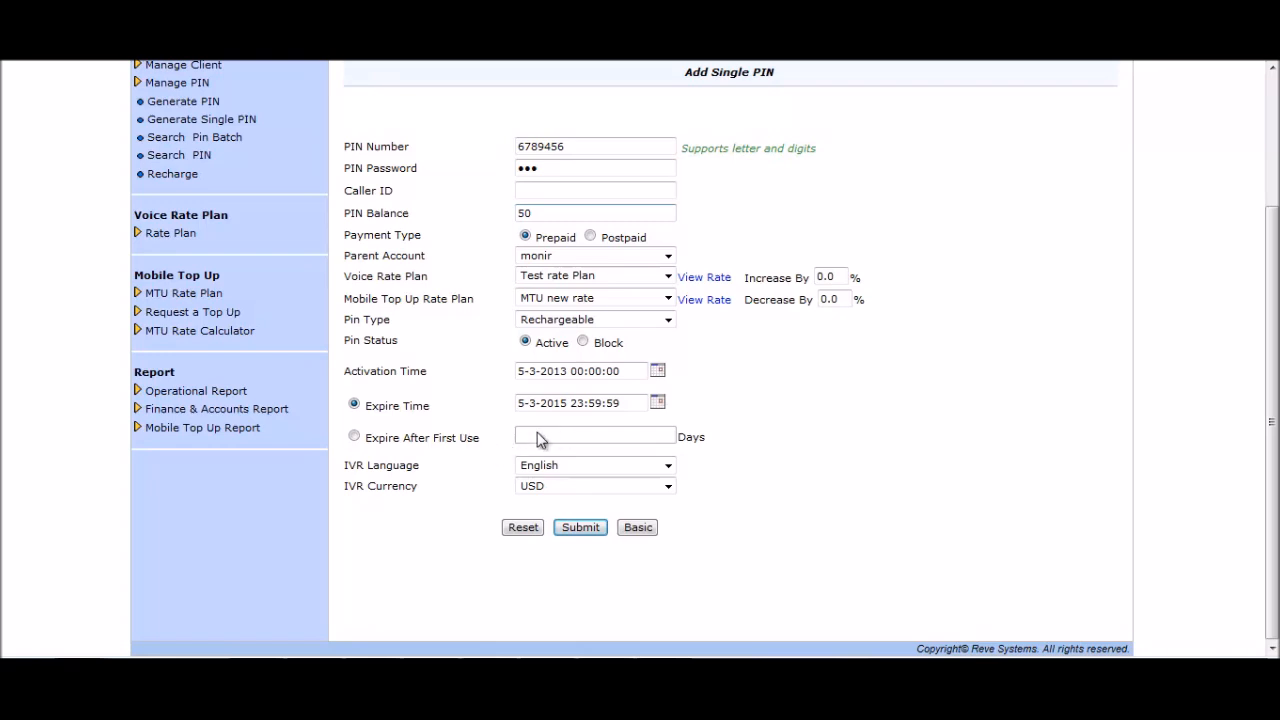
Keep English IVR language and USD IVR currency, then submit the new single PIN.
click(668, 466)
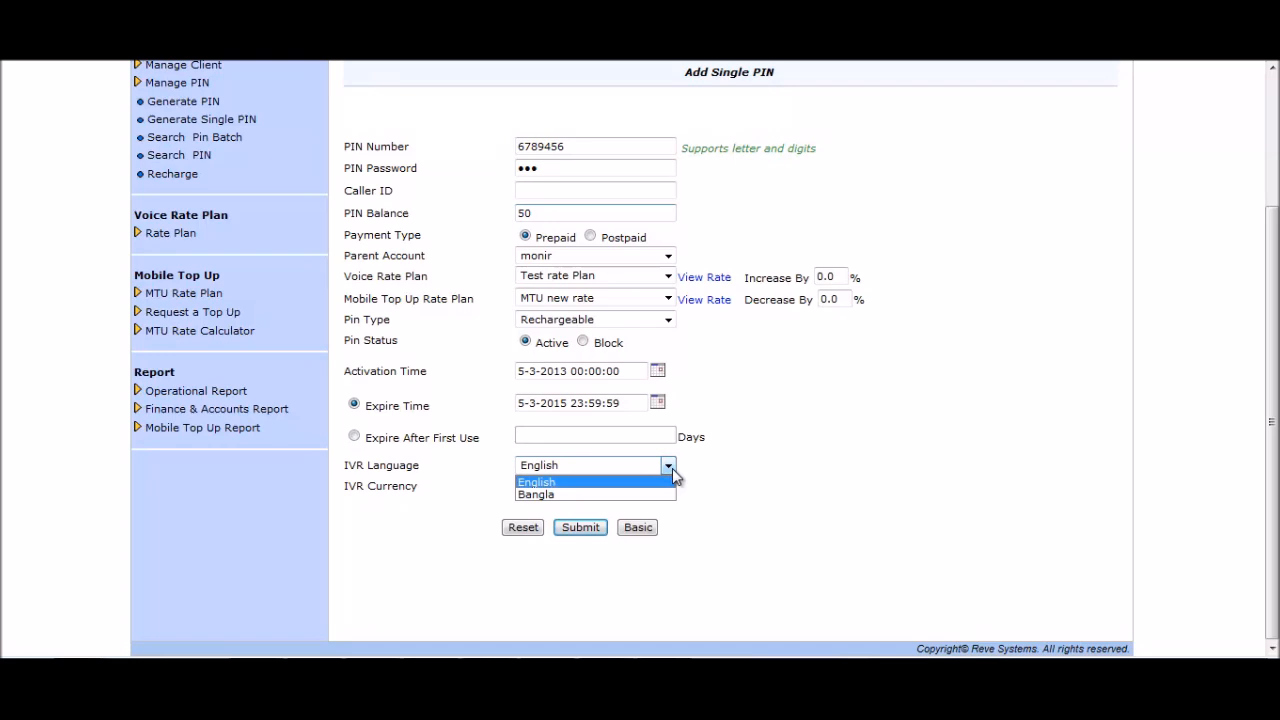
click(672, 468)
click(692, 478)
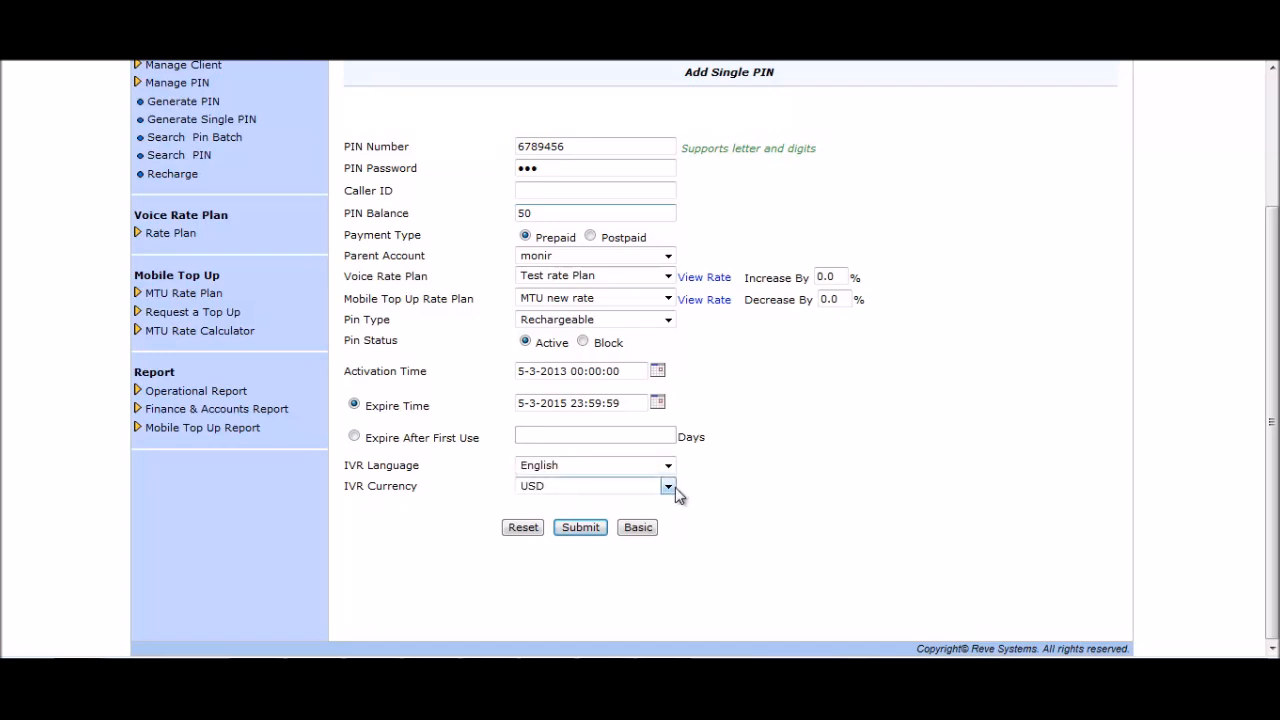
click(669, 486)
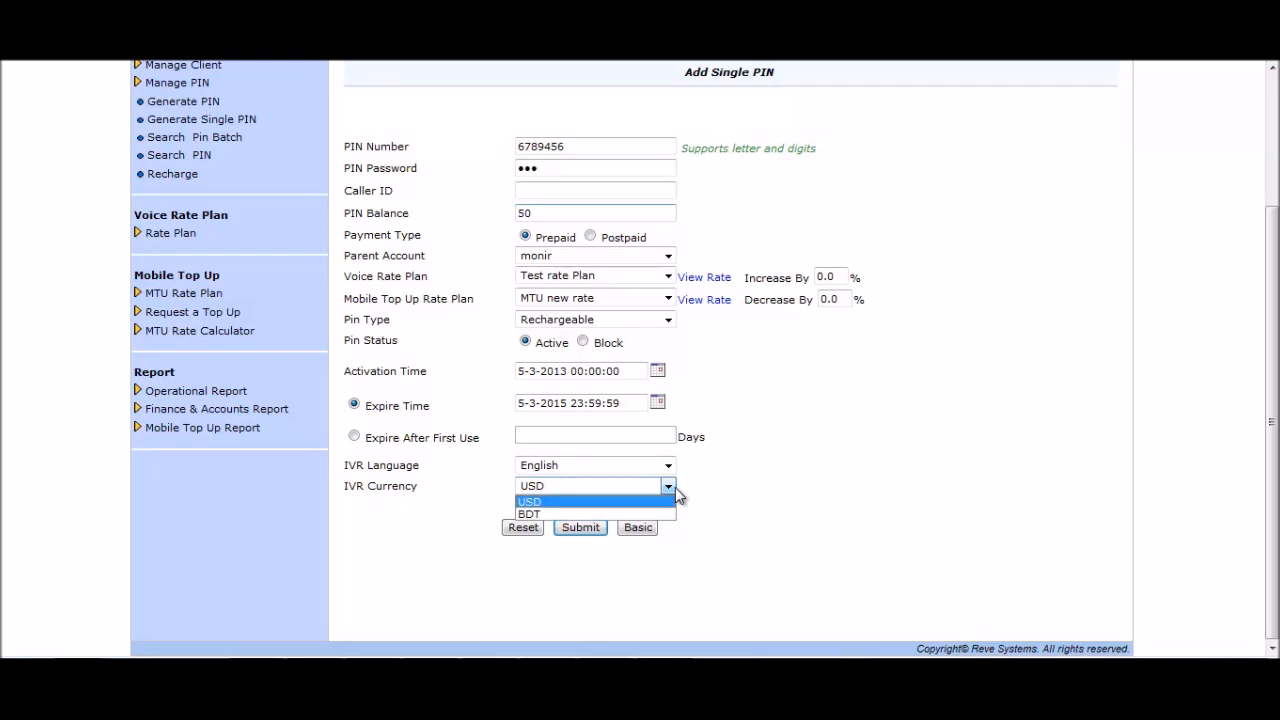
click(675, 487)
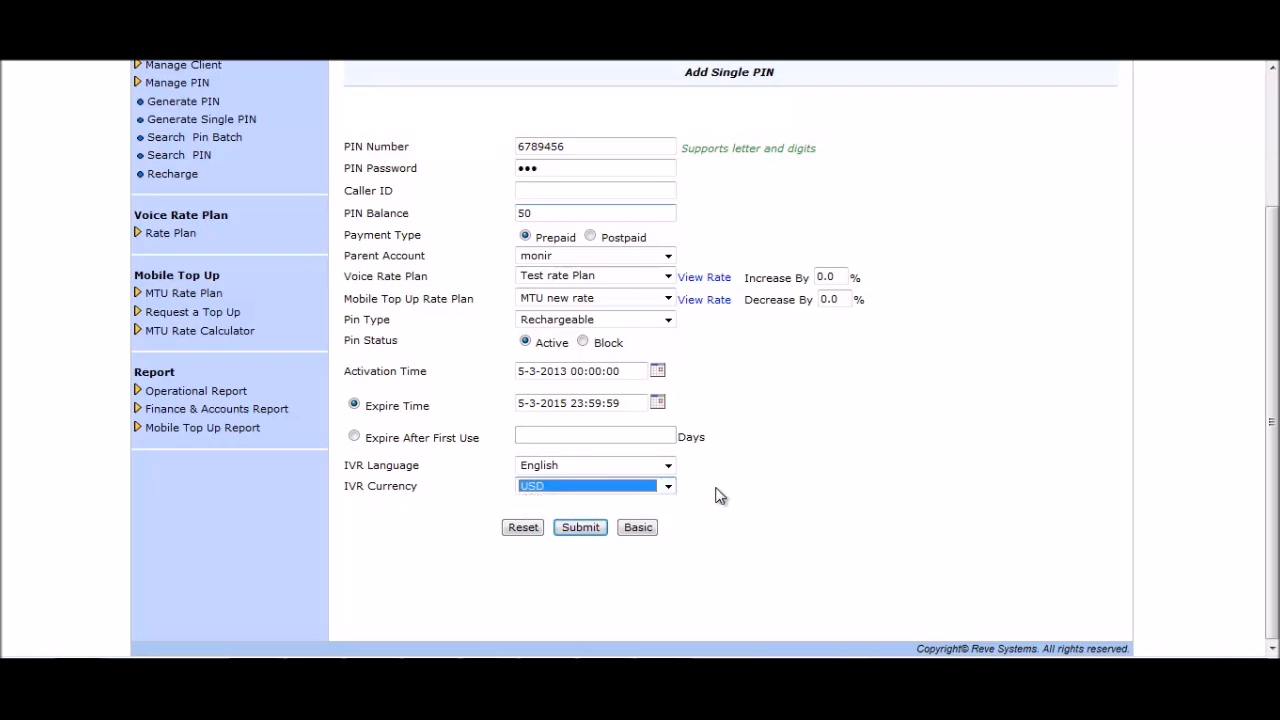
click(720, 495)
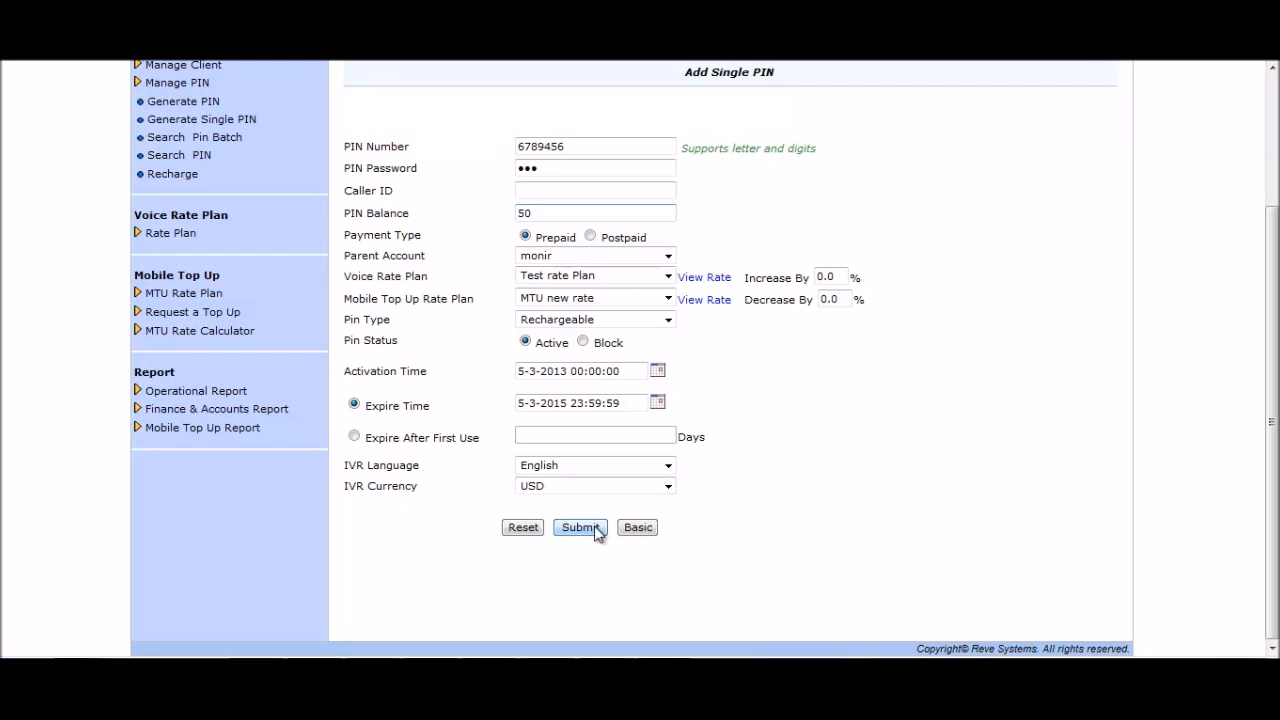
click(594, 530)
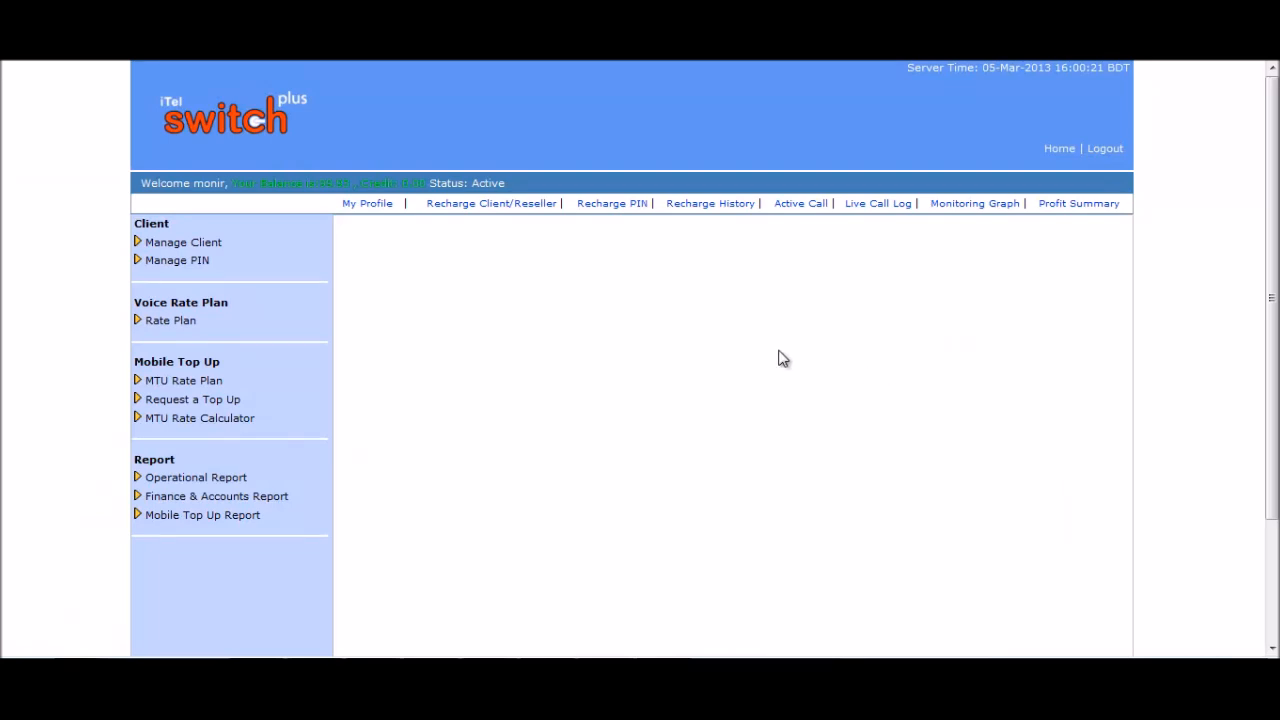
Search clients with client type All and deleted clients hidden, listing the originating and reseller clients.
click(241, 248)
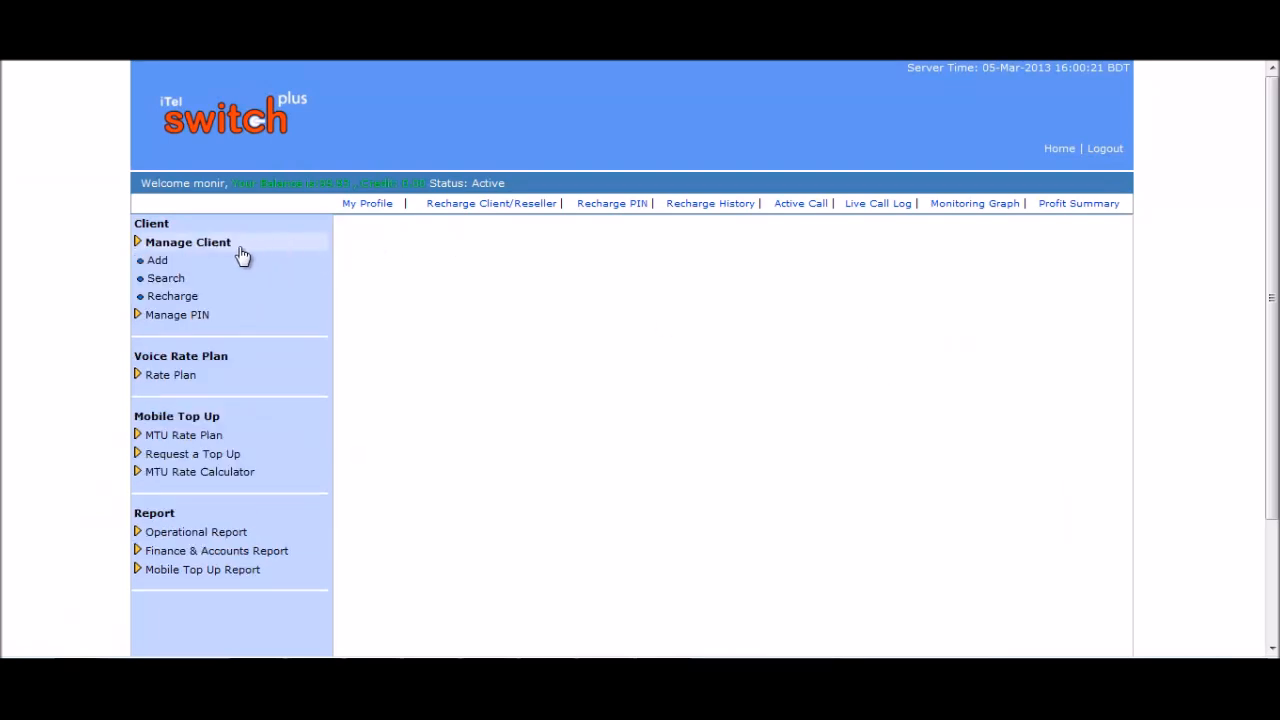
click(168, 281)
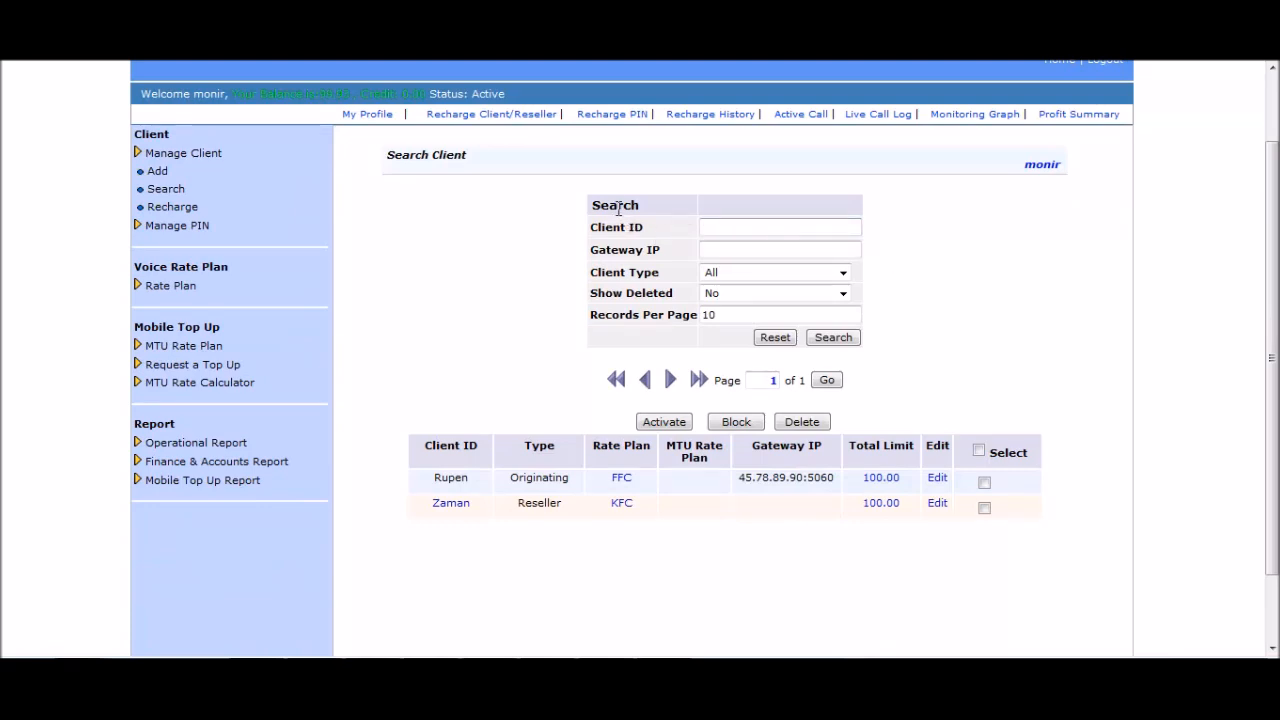
click(718, 227)
click(737, 252)
click(842, 275)
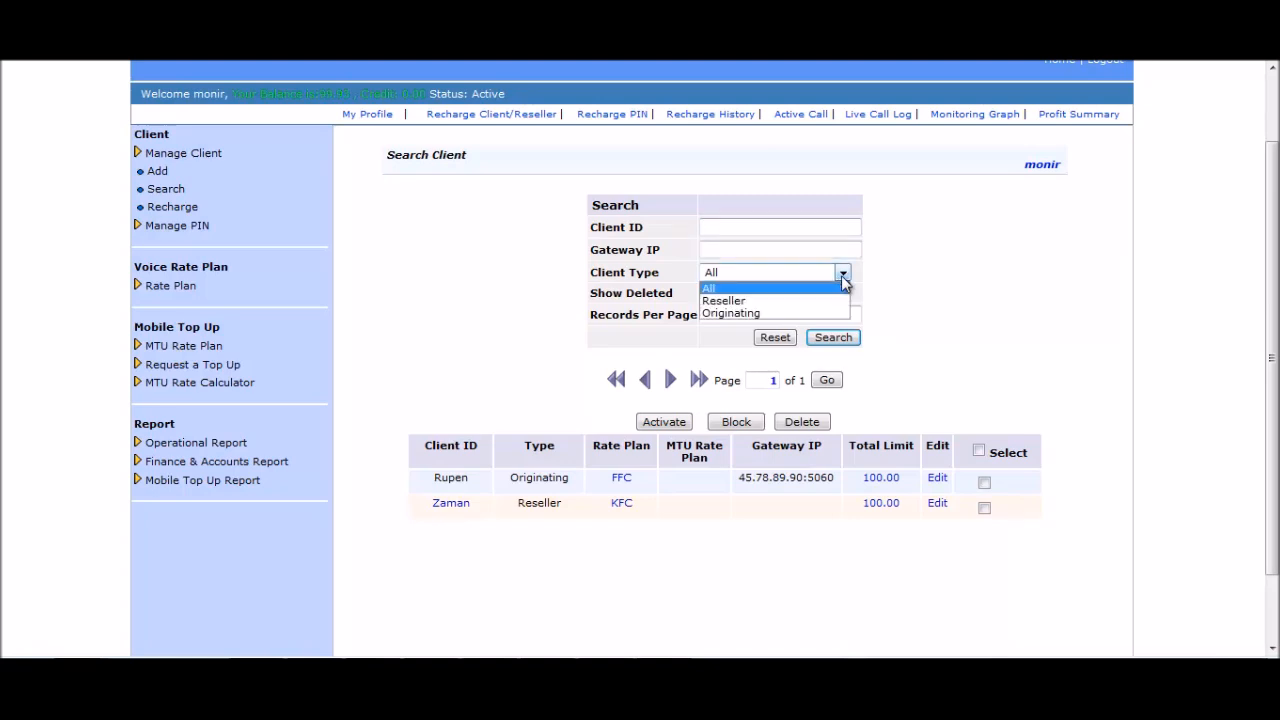
click(842, 275)
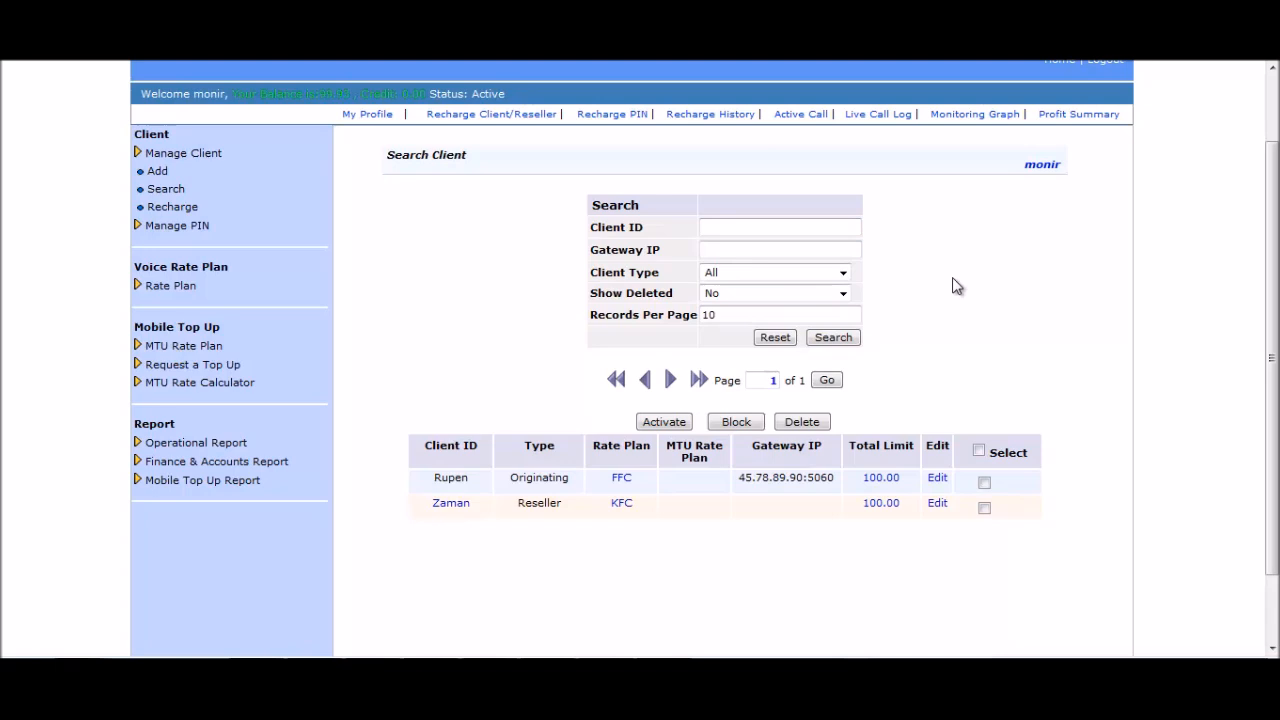
click(843, 294)
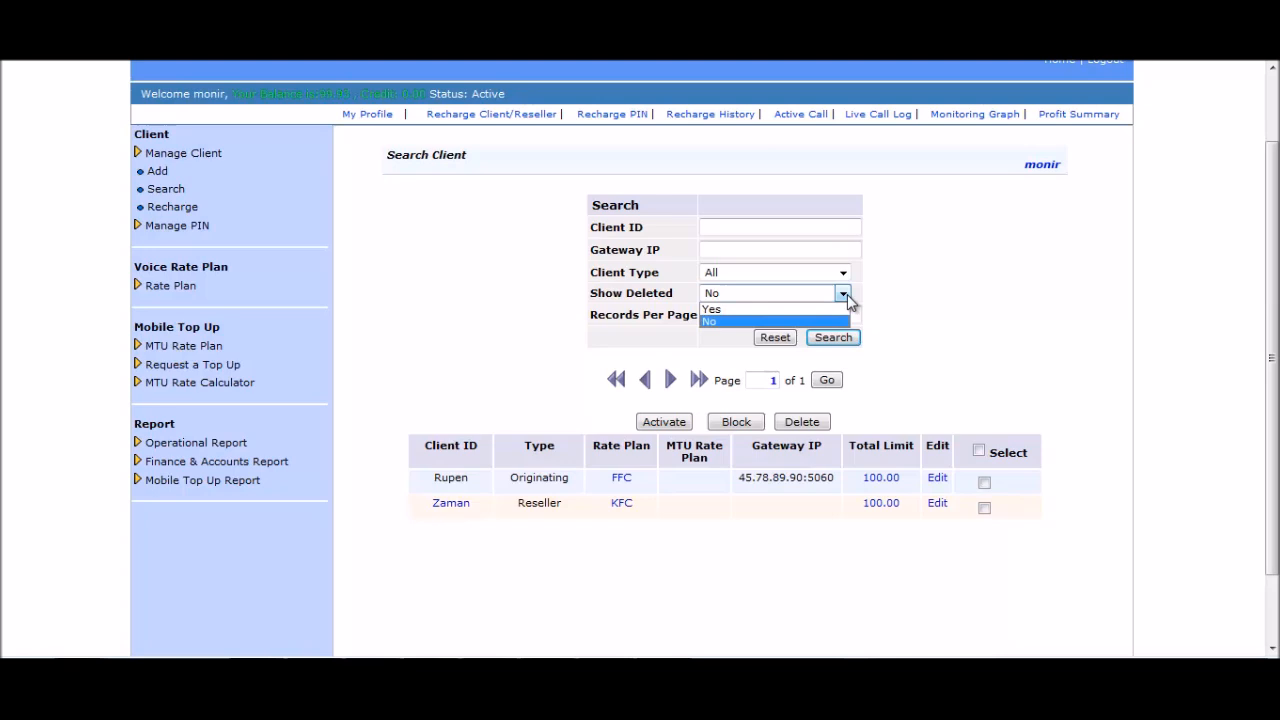
click(847, 294)
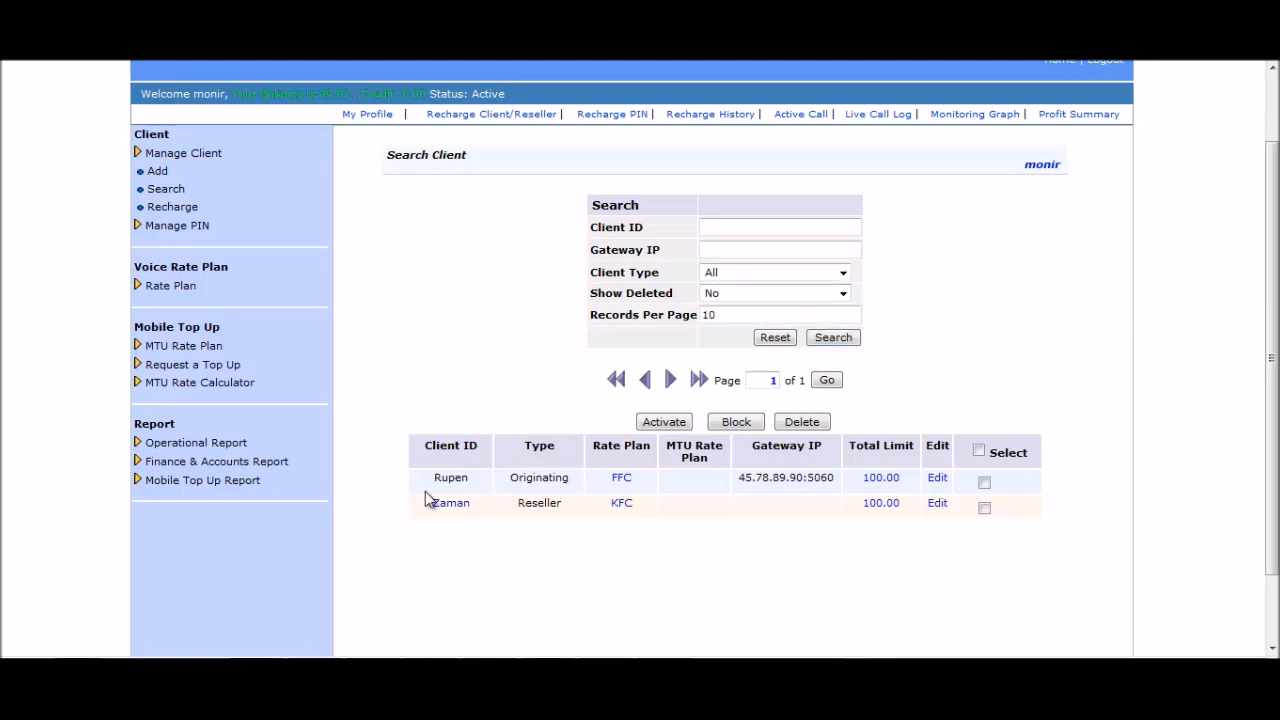
Resubmit the reseller client's details unchanged and tick its row in the client list.
click(941, 506)
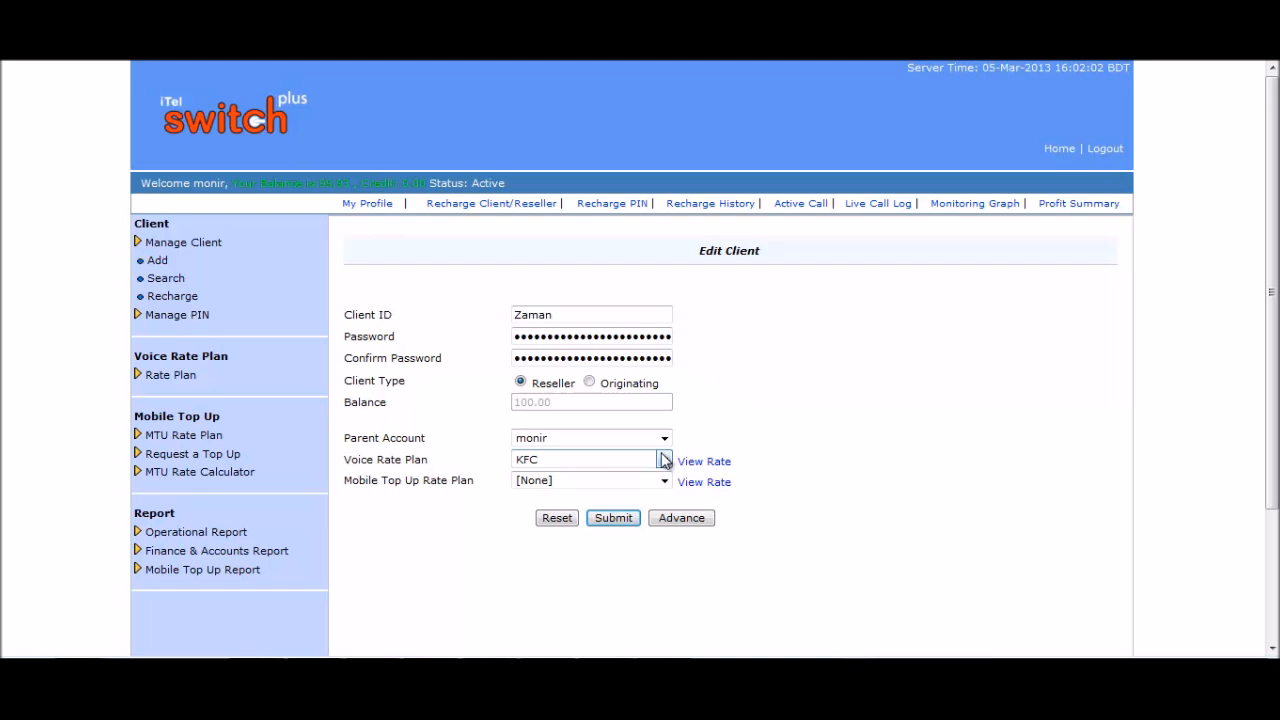
click(613, 518)
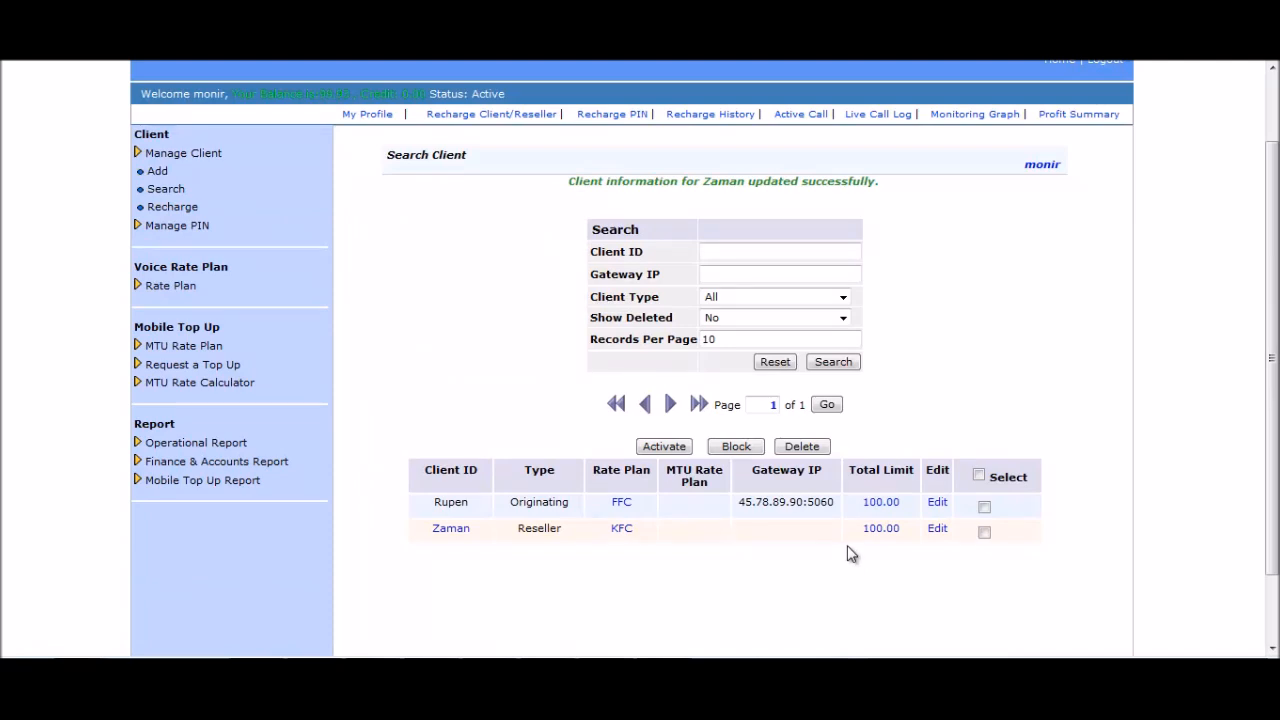
click(985, 534)
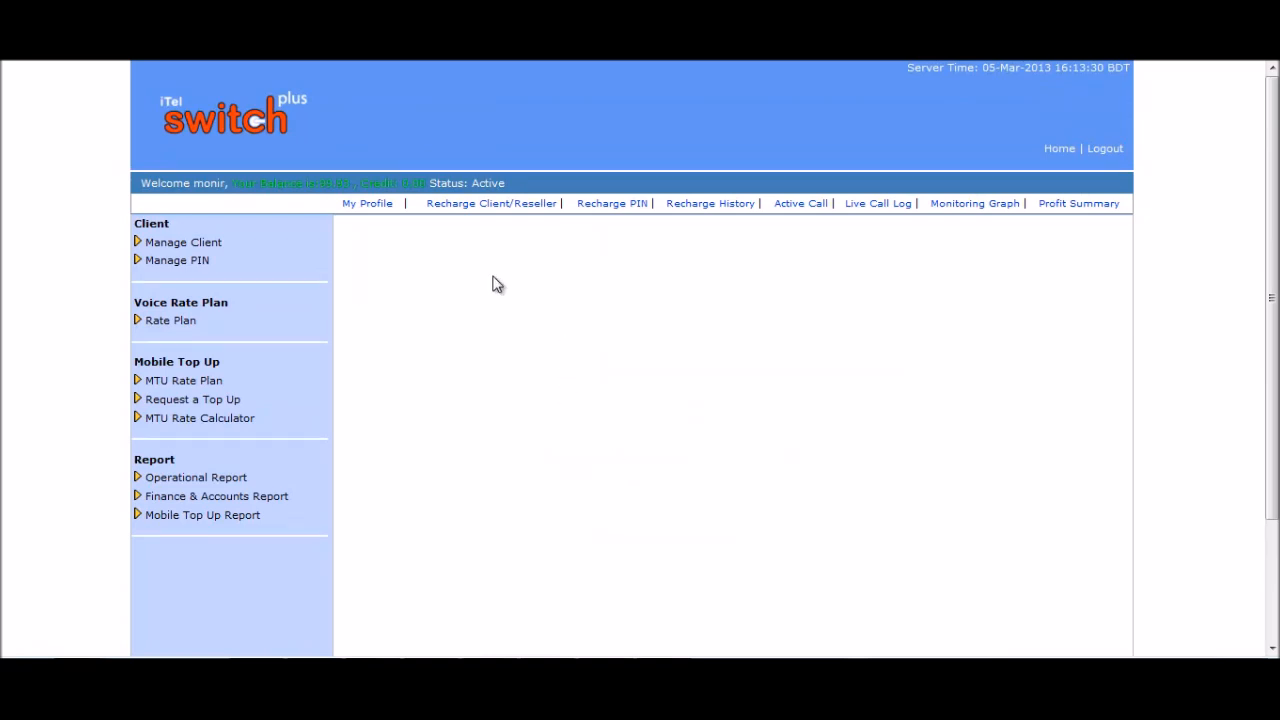
Open Client Recharge and list clients with the client type filter at All.
click(199, 246)
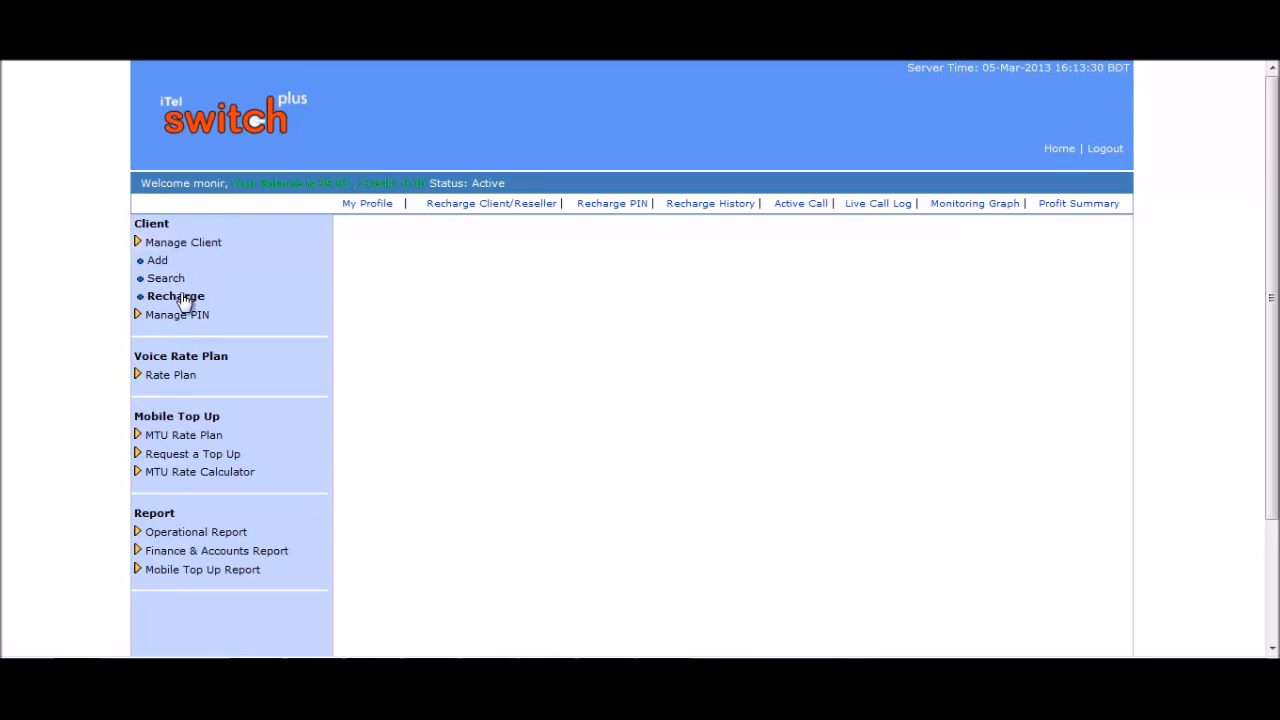
click(180, 300)
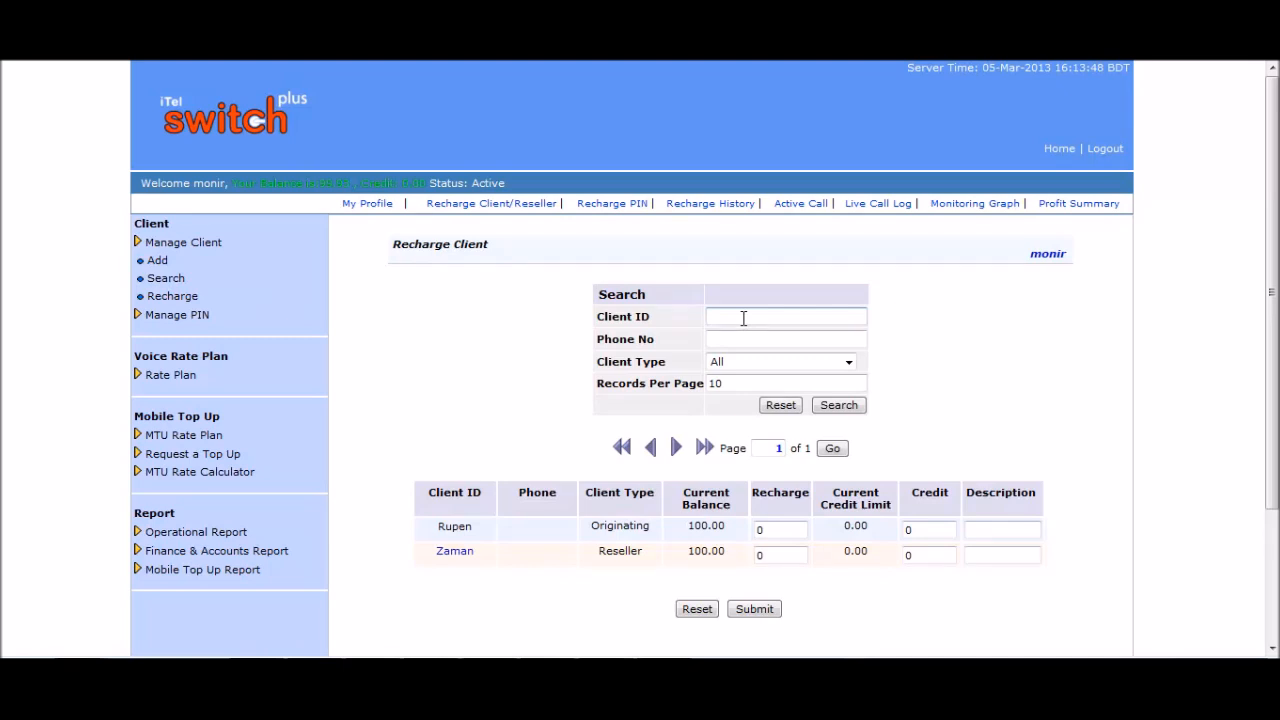
click(743, 318)
click(752, 339)
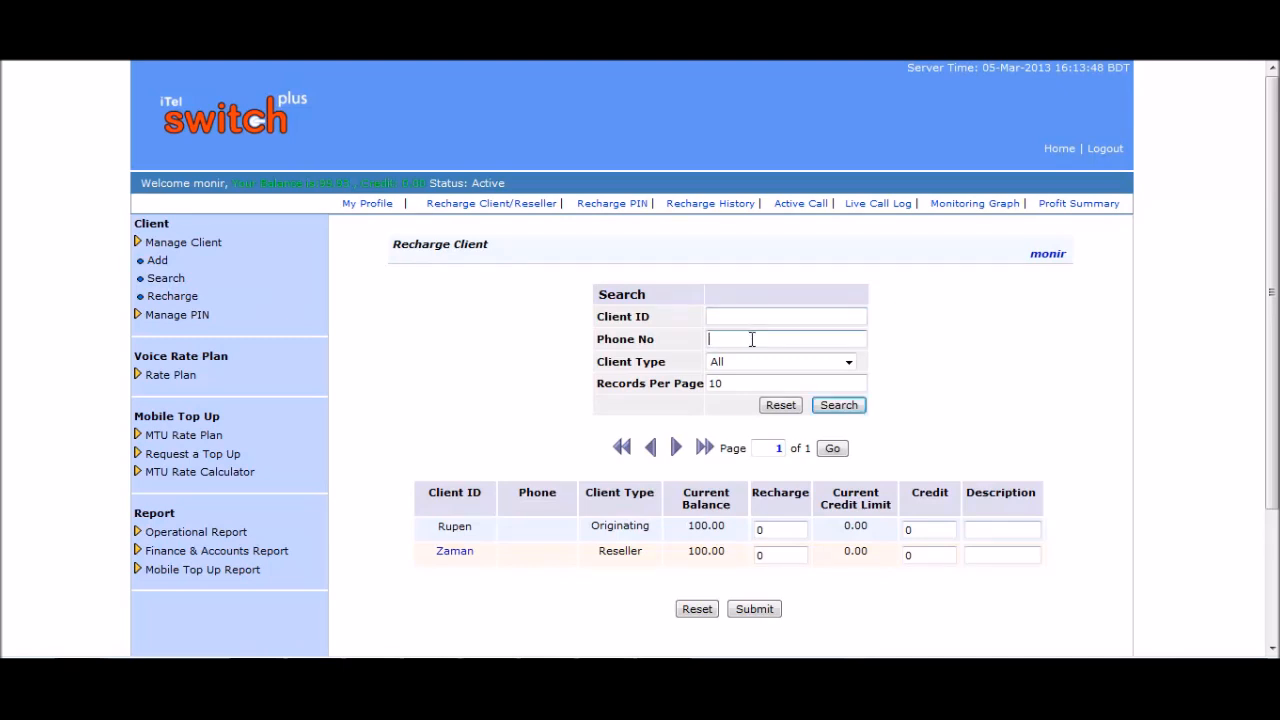
click(846, 363)
click(846, 366)
click(926, 392)
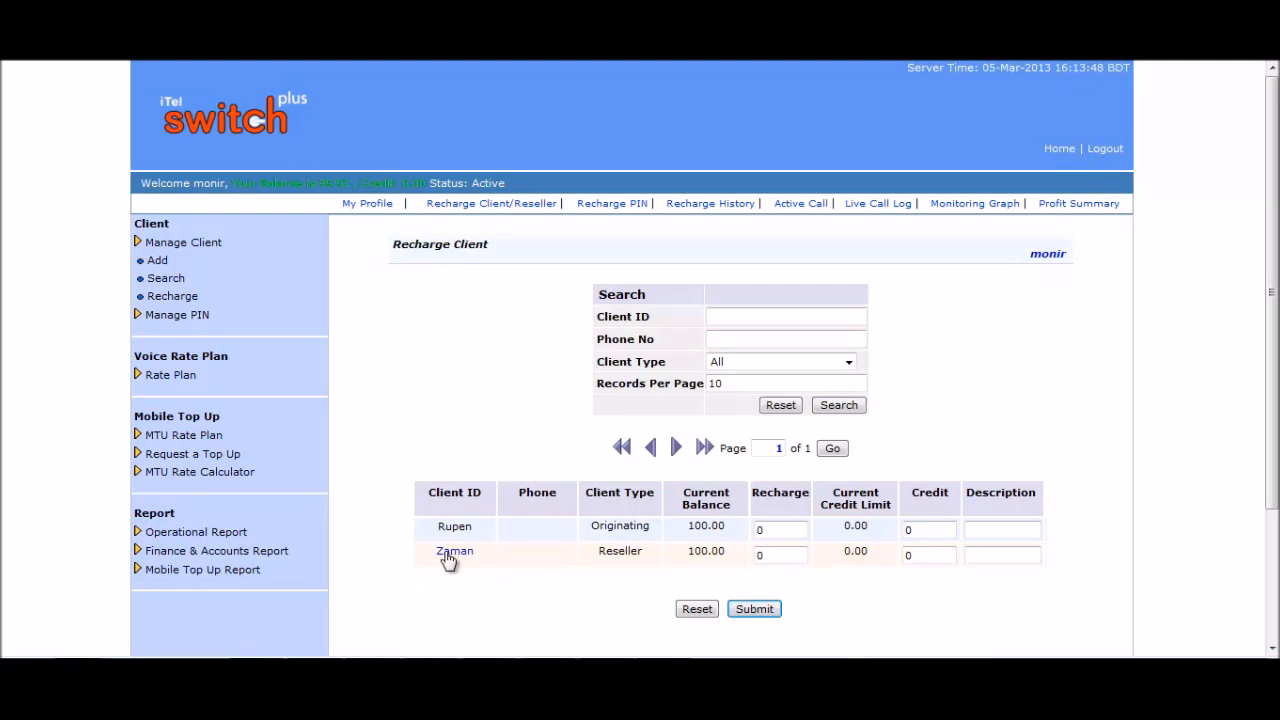
Recharge the reseller 100 with credit 100 and description 'advance balance', reaching a 200.00 balance.
drag(778, 556, 715, 540)
text(100)
click(930, 551)
drag(930, 551, 897, 565)
text(100)
click(986, 556)
text(advan)
text(ce )
text(balance)
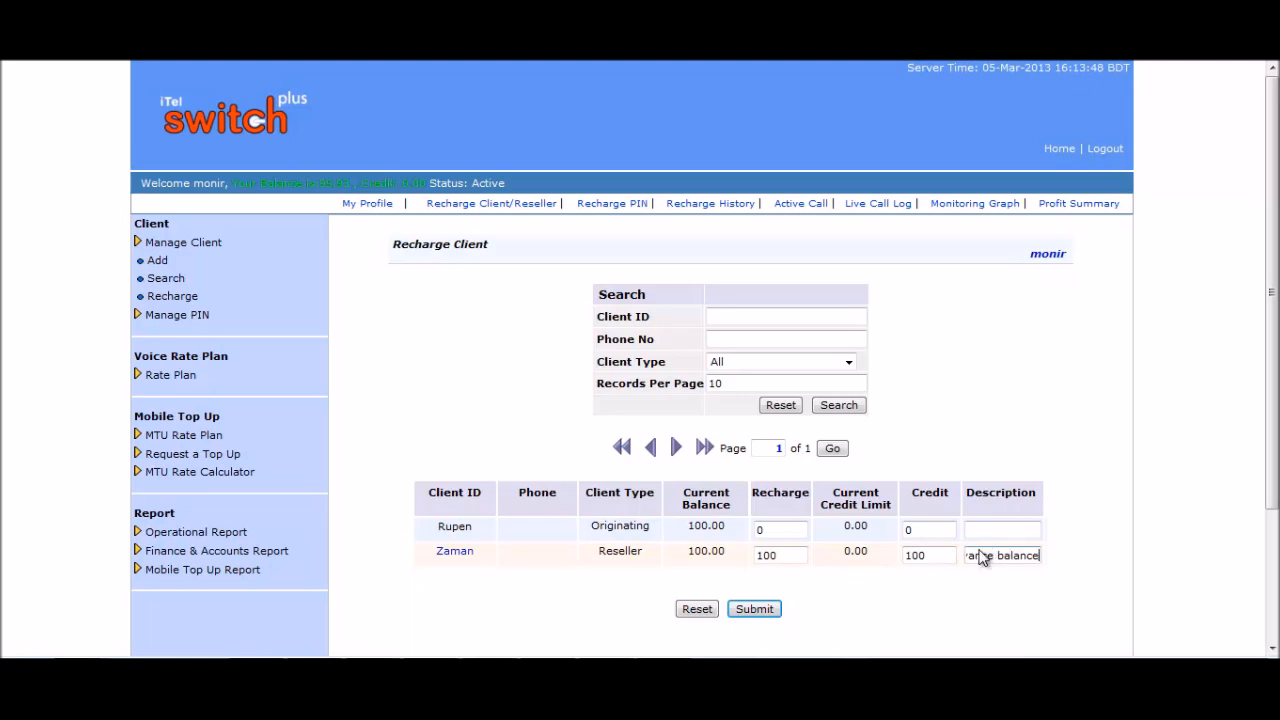
click(760, 614)
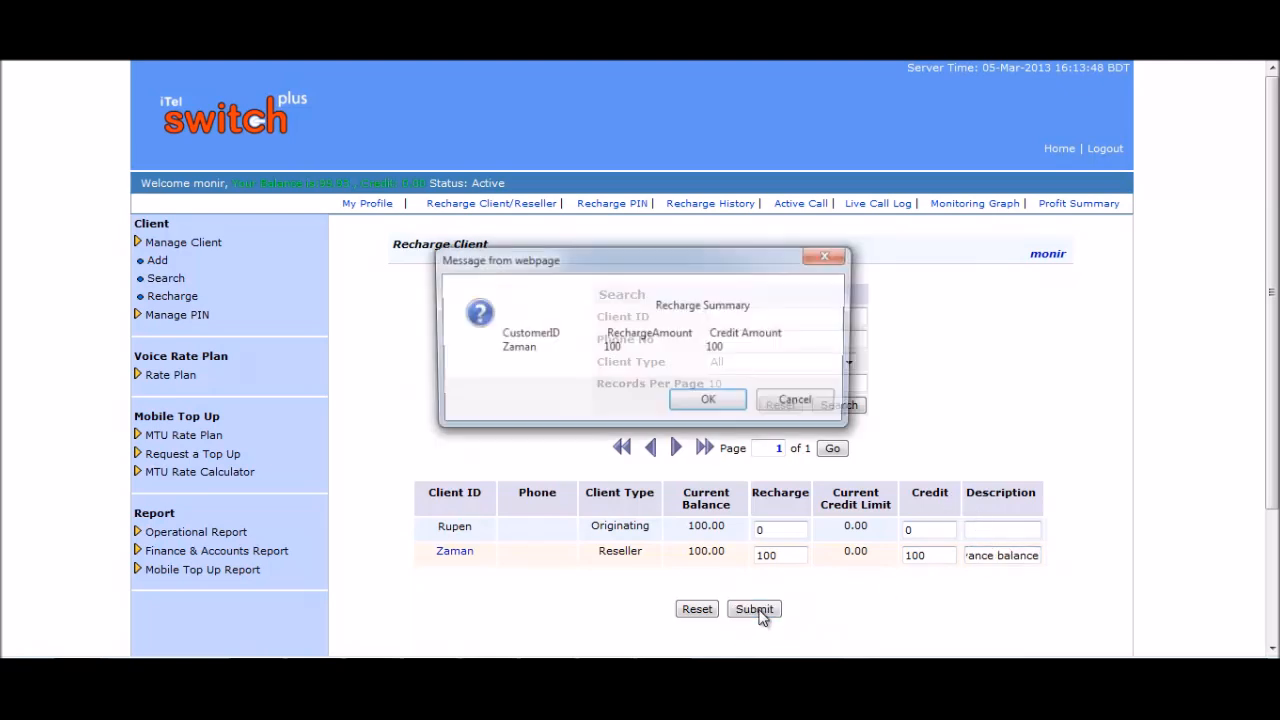
click(708, 402)
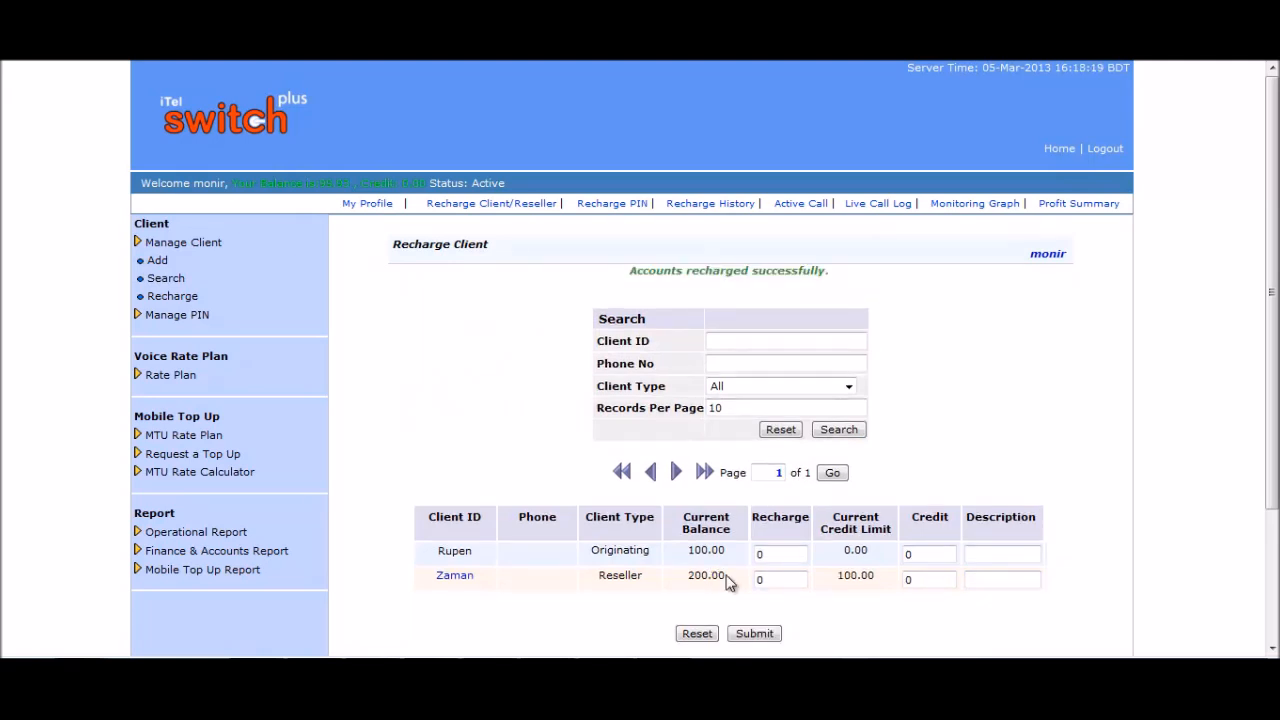
drag(728, 583, 690, 582)
drag(876, 578, 843, 585)
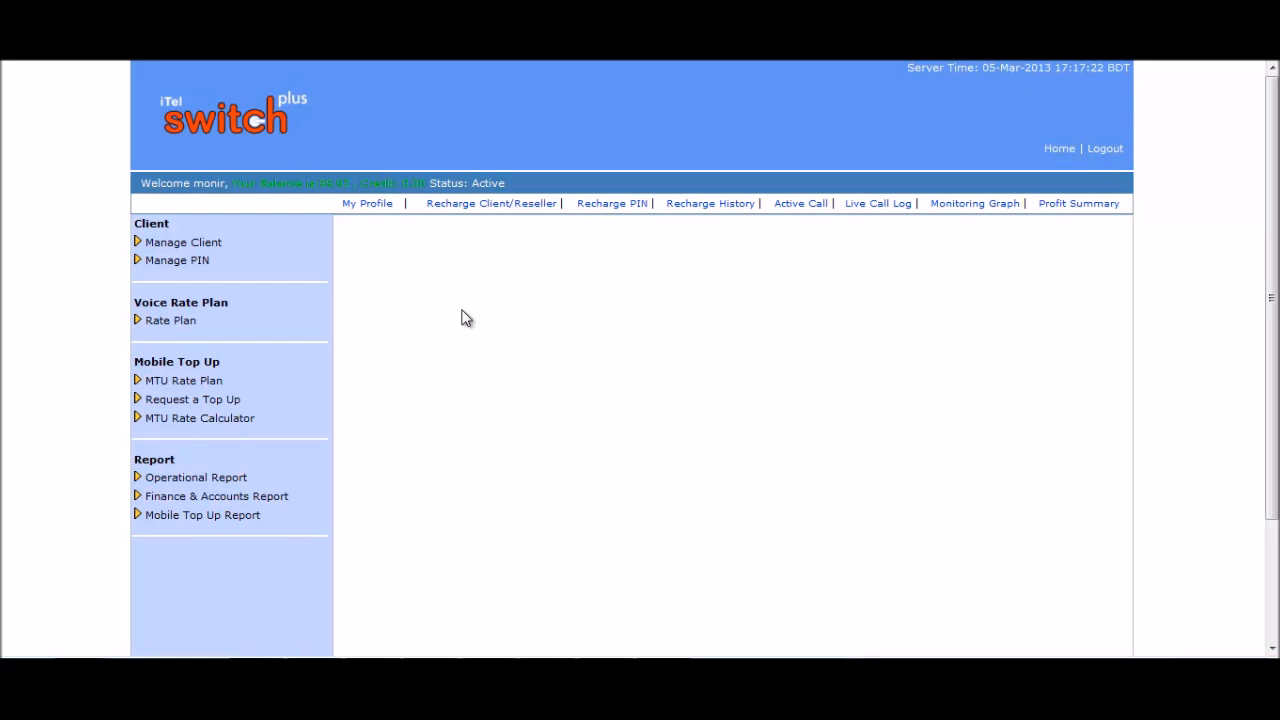
Open Search PIN with the Status and Video Status filters left at All.
click(205, 262)
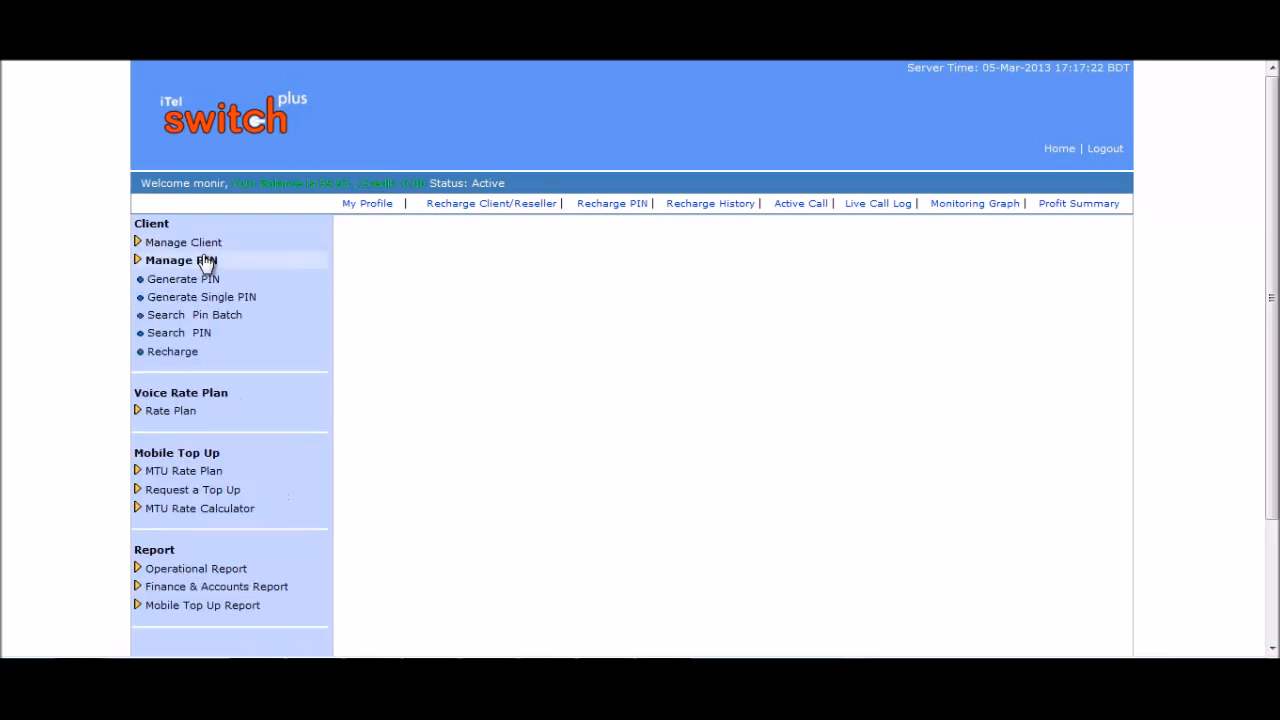
click(203, 338)
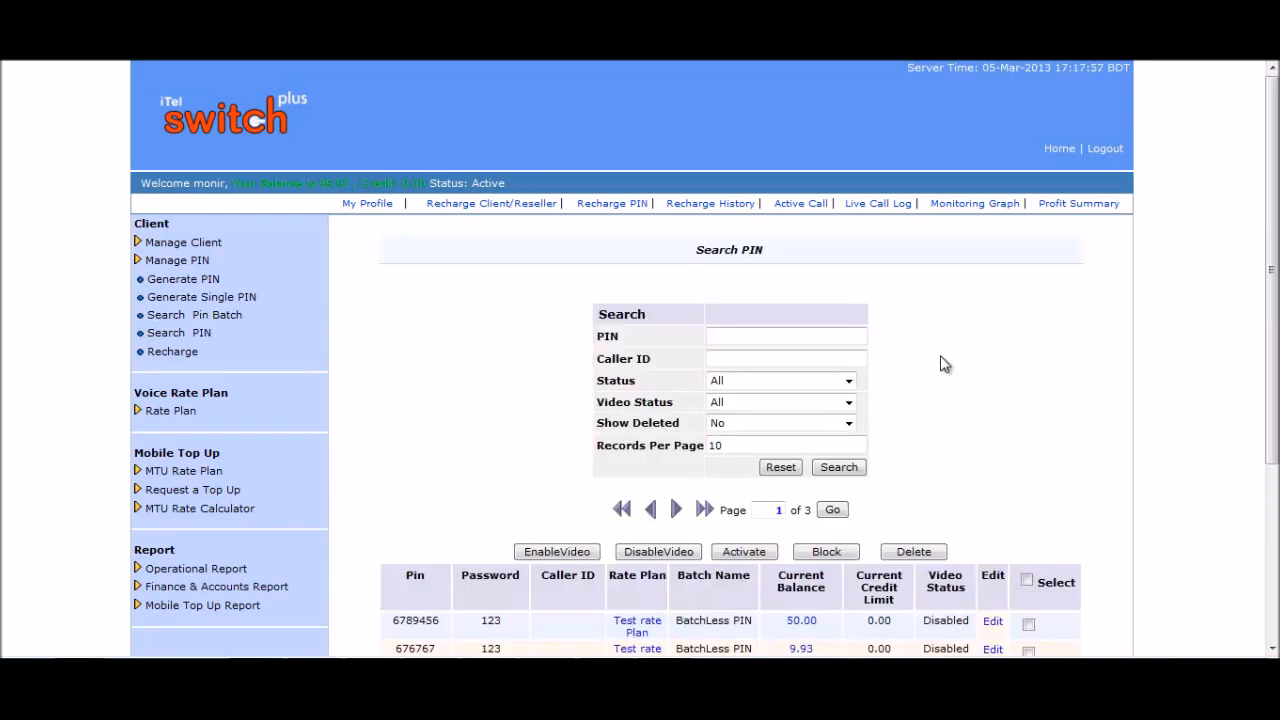
scroll(940, 363, down, 2)
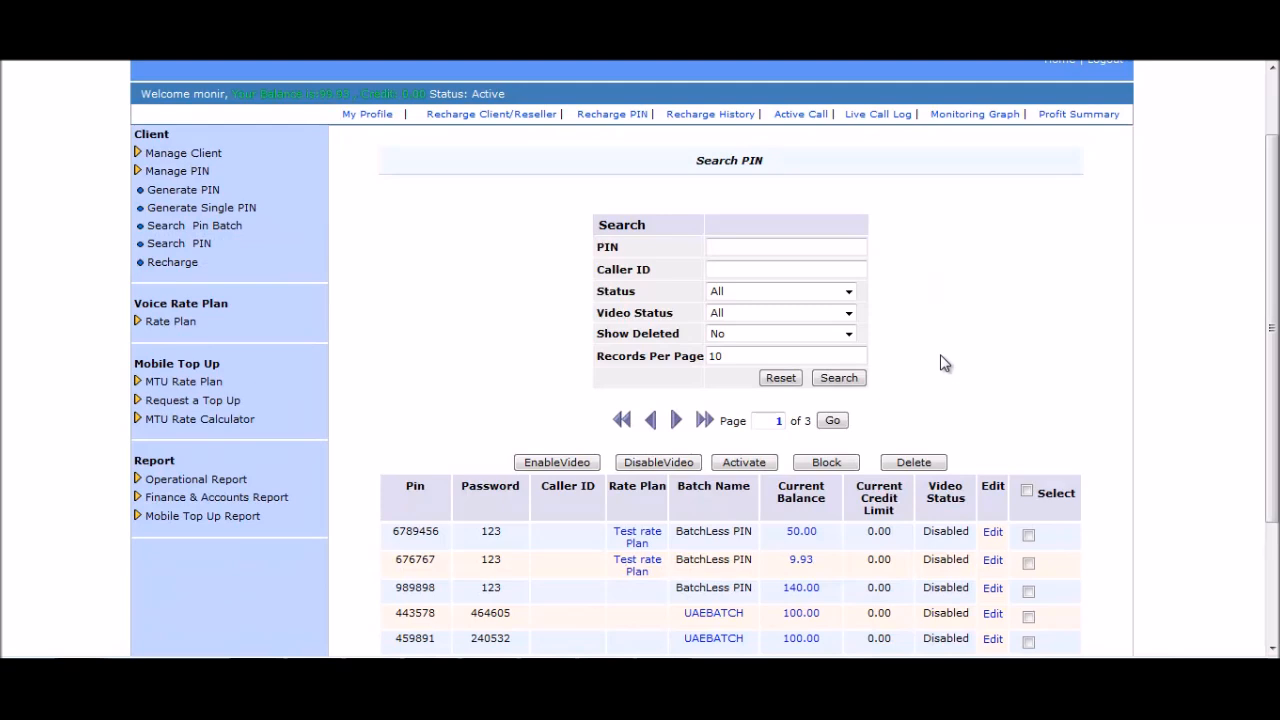
click(735, 244)
click(729, 274)
click(849, 292)
click(851, 294)
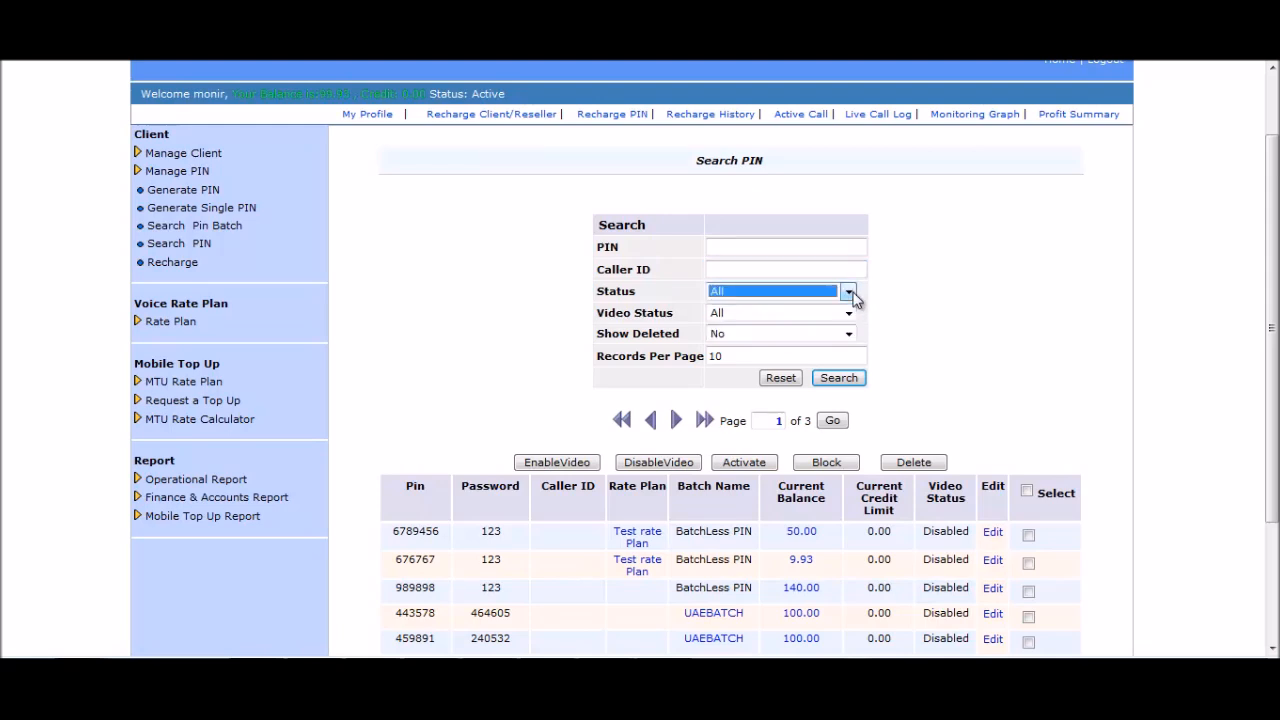
click(849, 313)
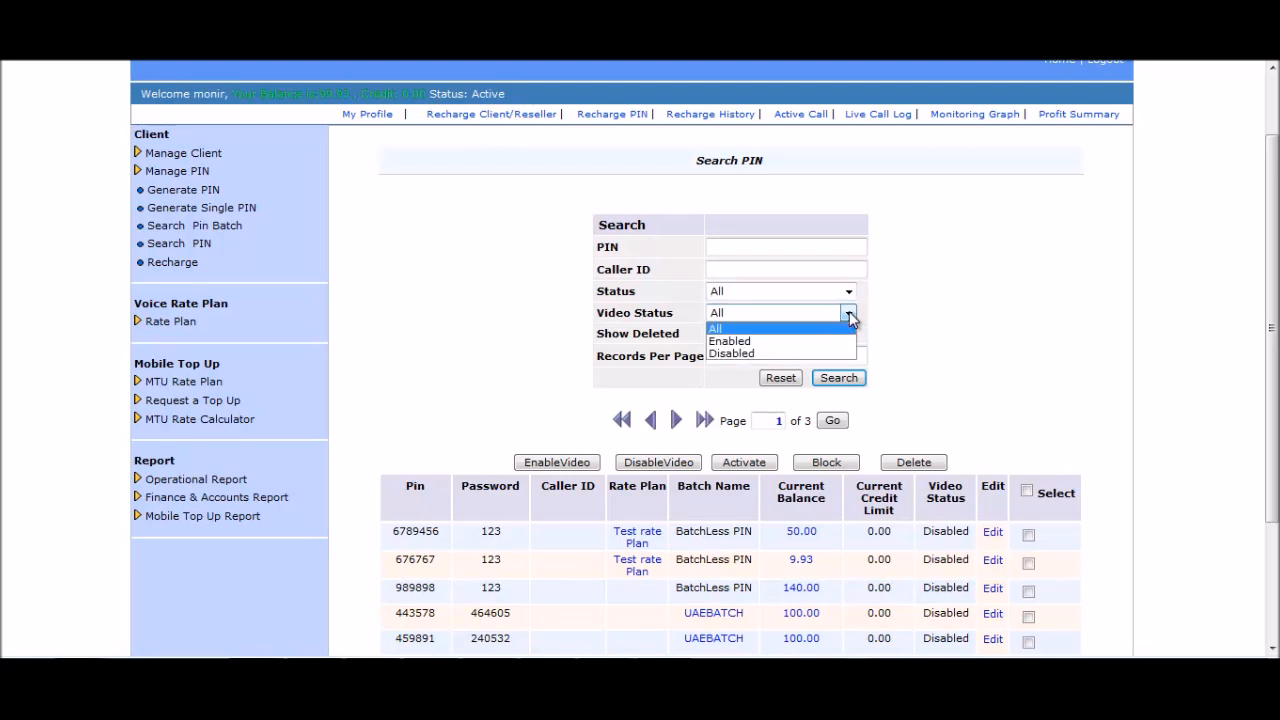
click(849, 313)
click(929, 323)
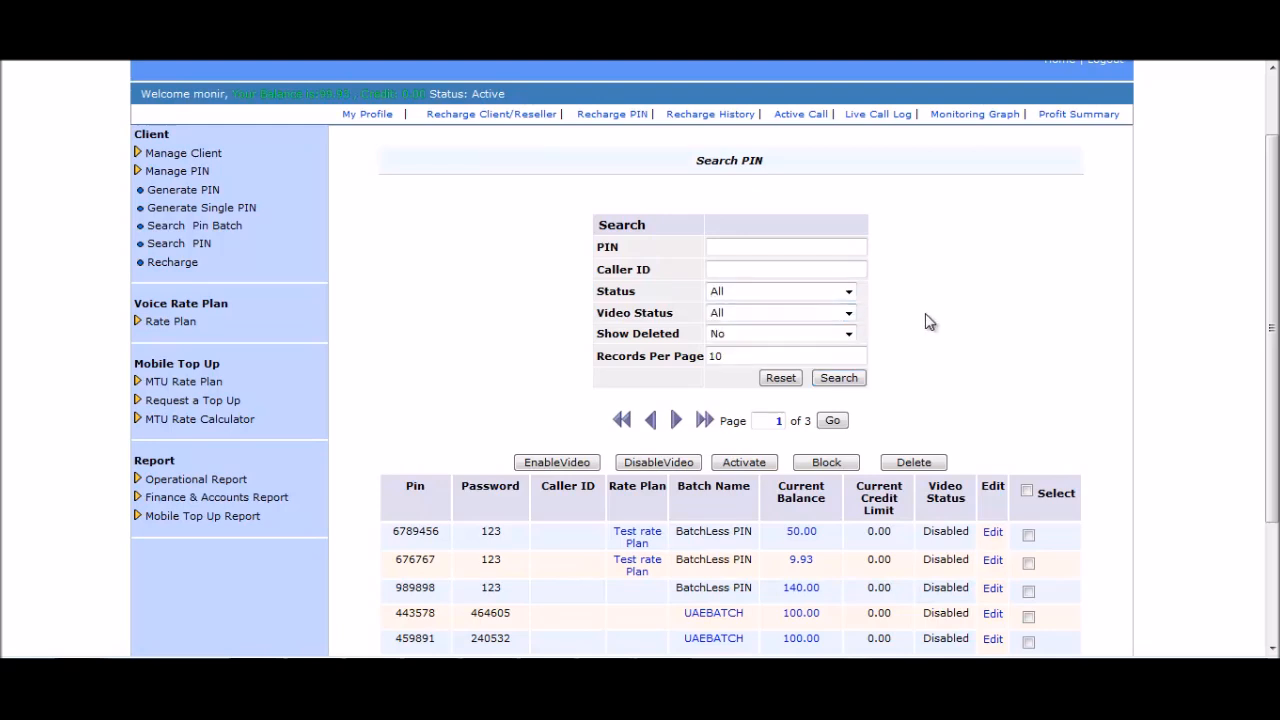
Keep deleted PINs hidden and tick the PIN with a 140.00 balance.
click(849, 337)
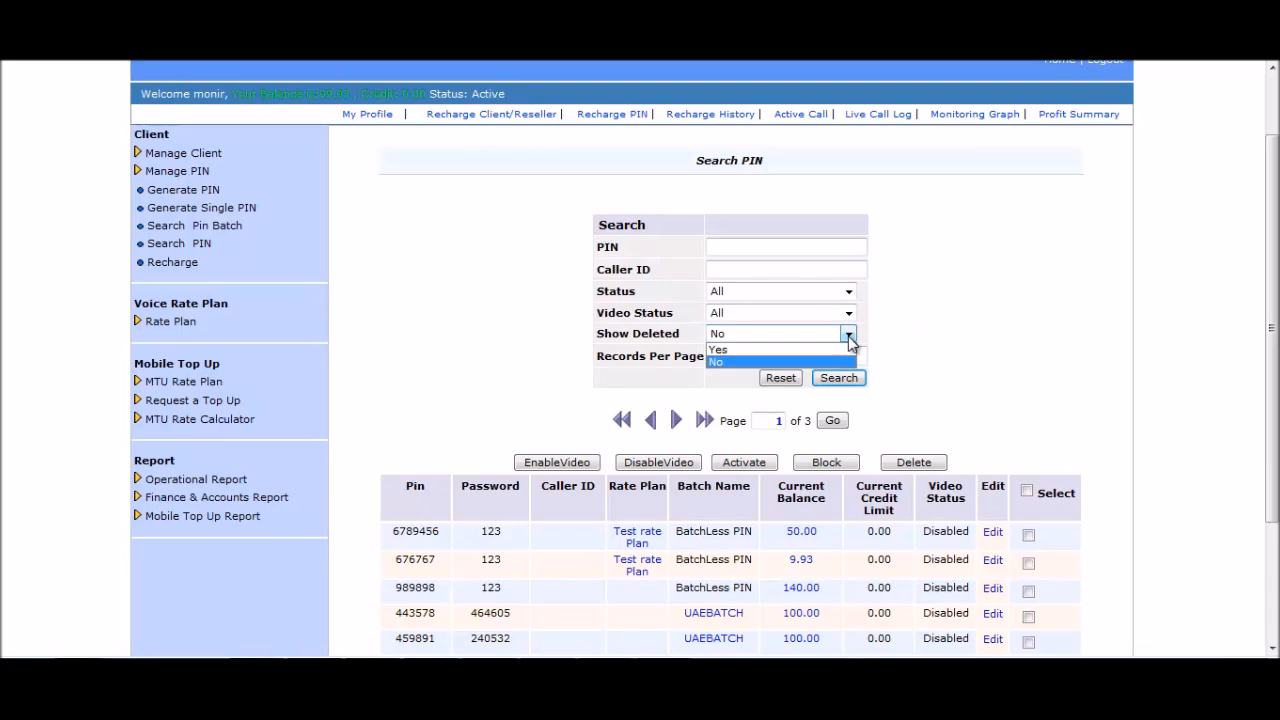
click(848, 336)
click(945, 338)
scroll(952, 343, down, 3)
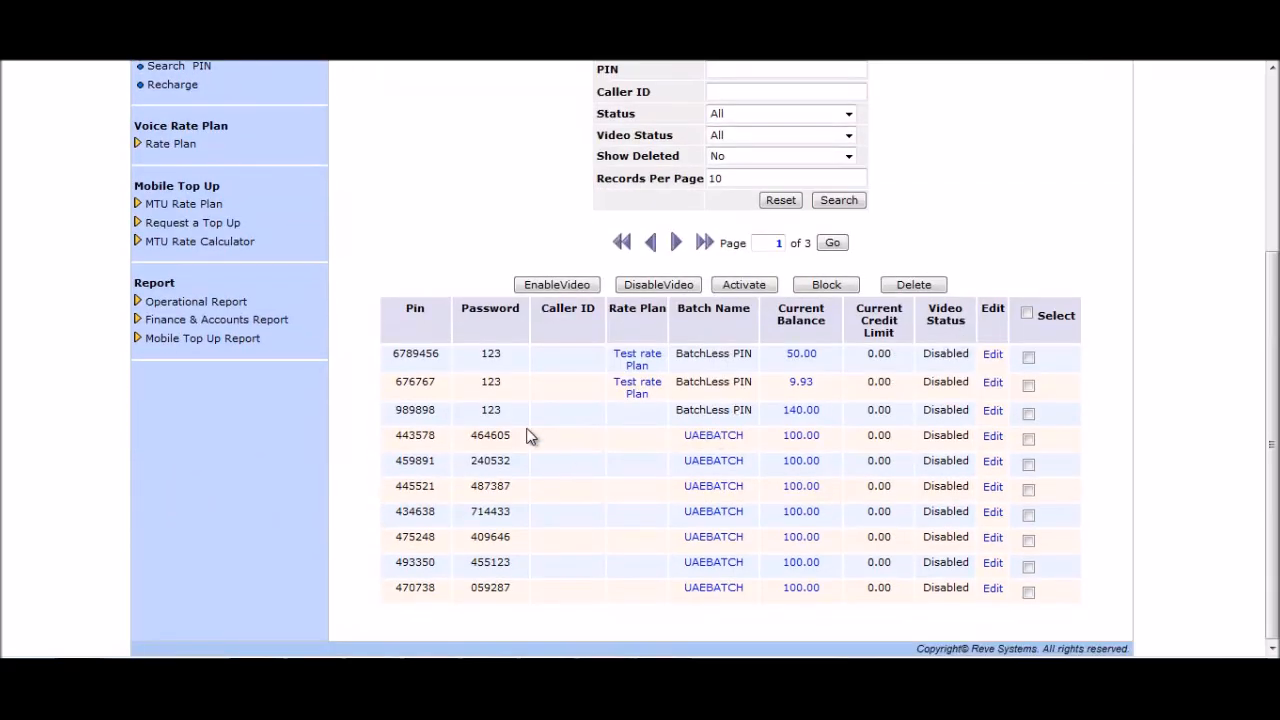
click(1029, 414)
Untick the 140.00 PIN and resave the 9.93 PIN with Test rate Plan and MTU new rate.
click(1029, 414)
click(992, 383)
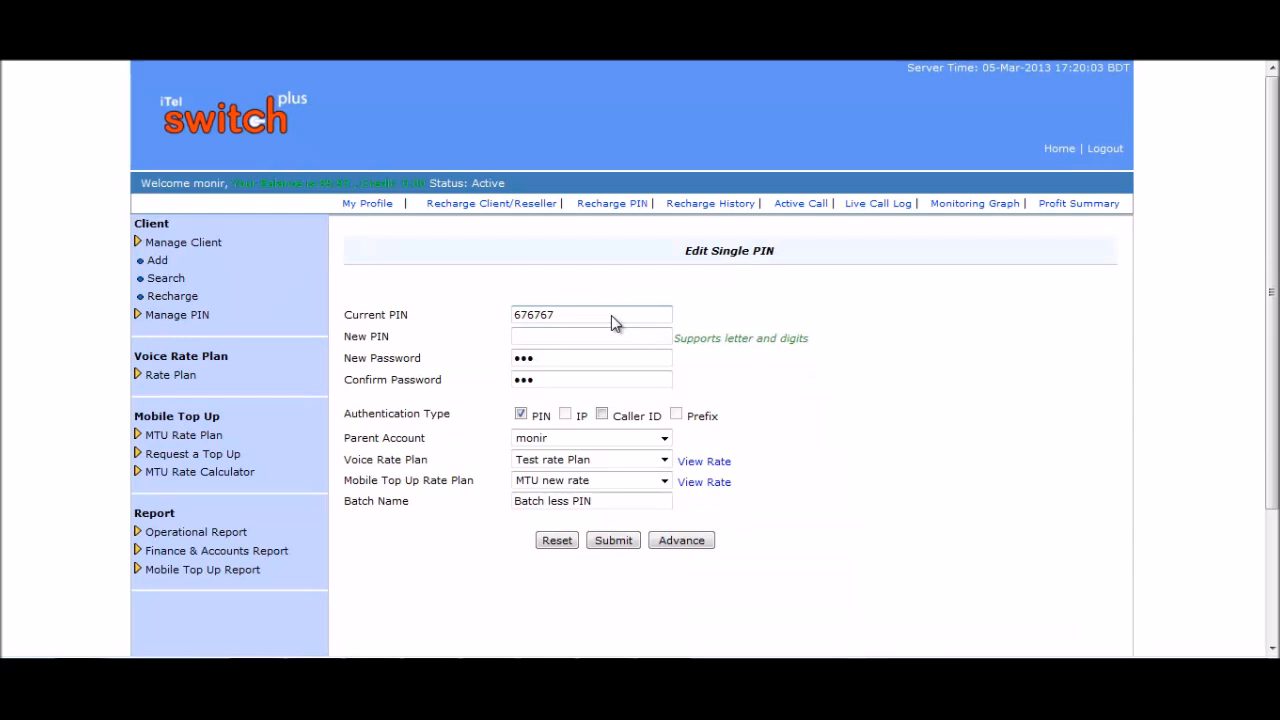
click(573, 336)
click(572, 359)
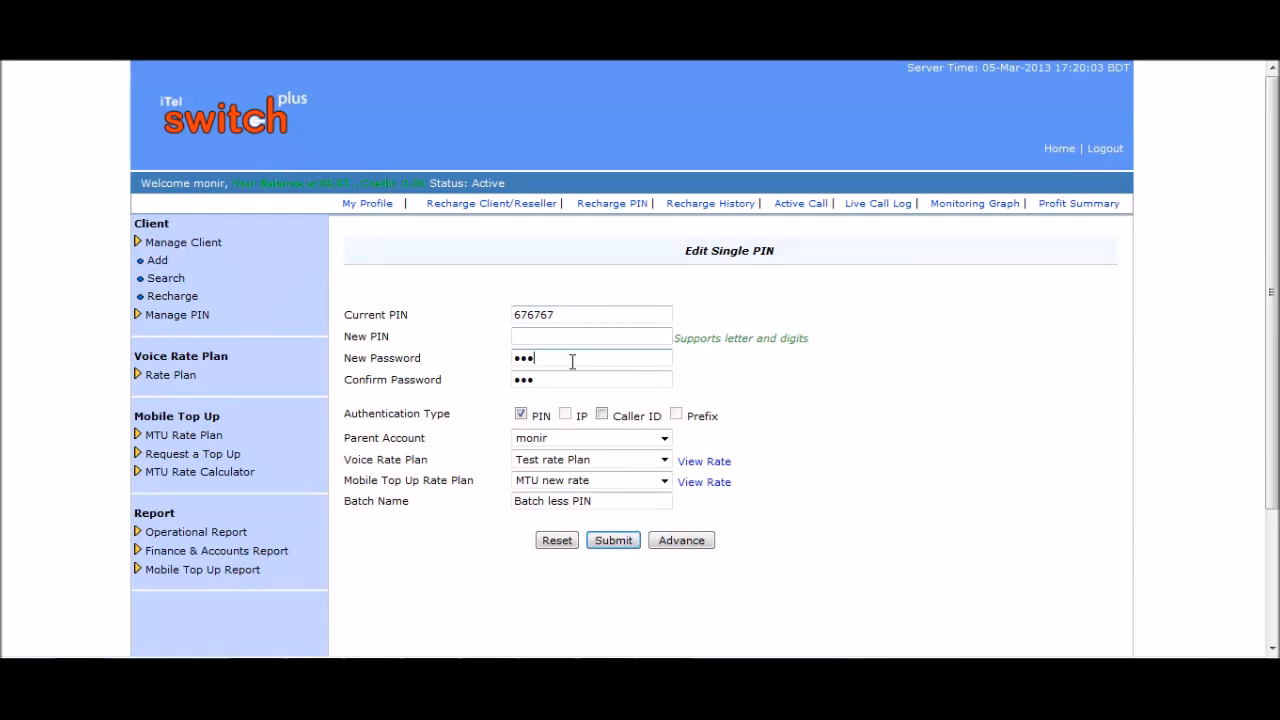
click(664, 460)
click(665, 468)
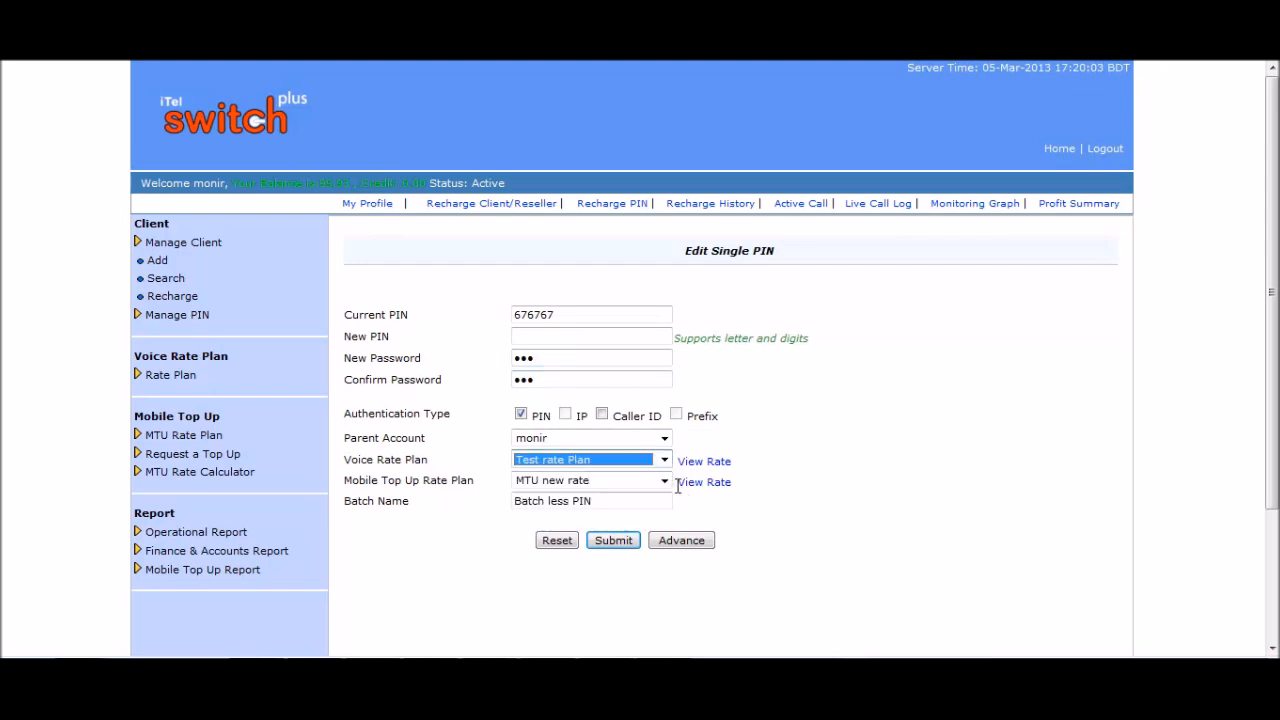
click(666, 481)
click(665, 482)
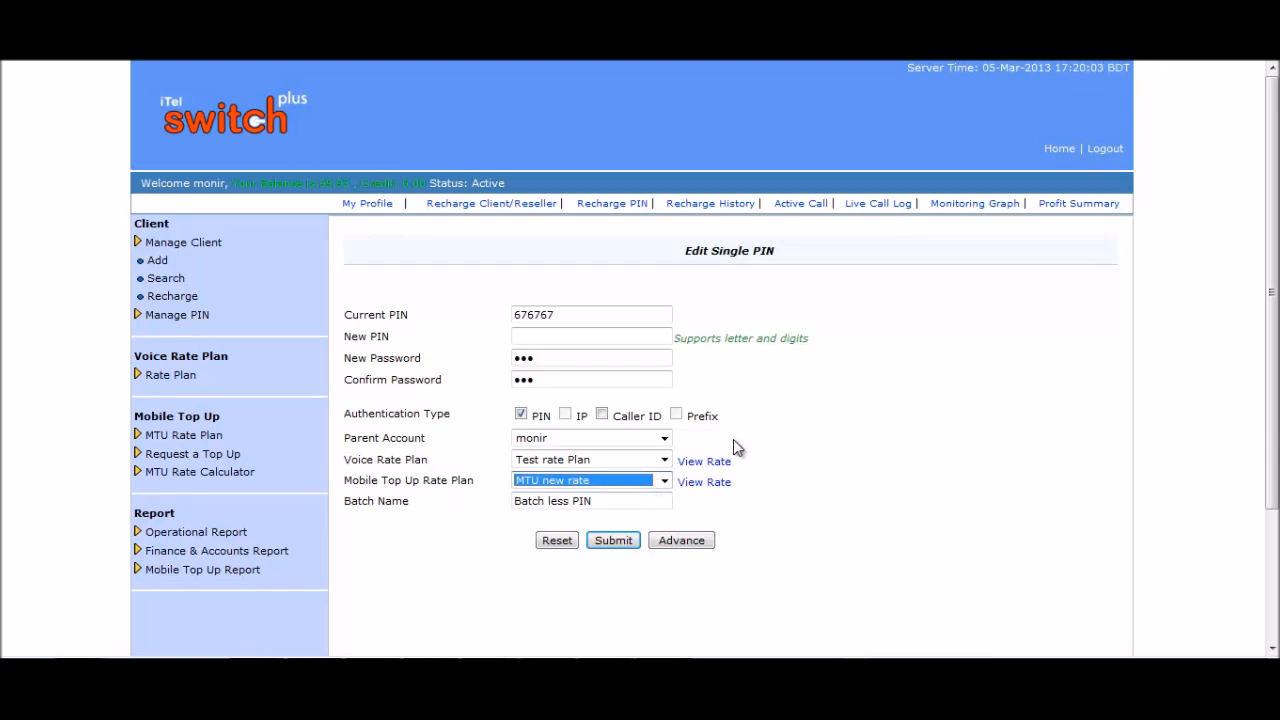
click(613, 545)
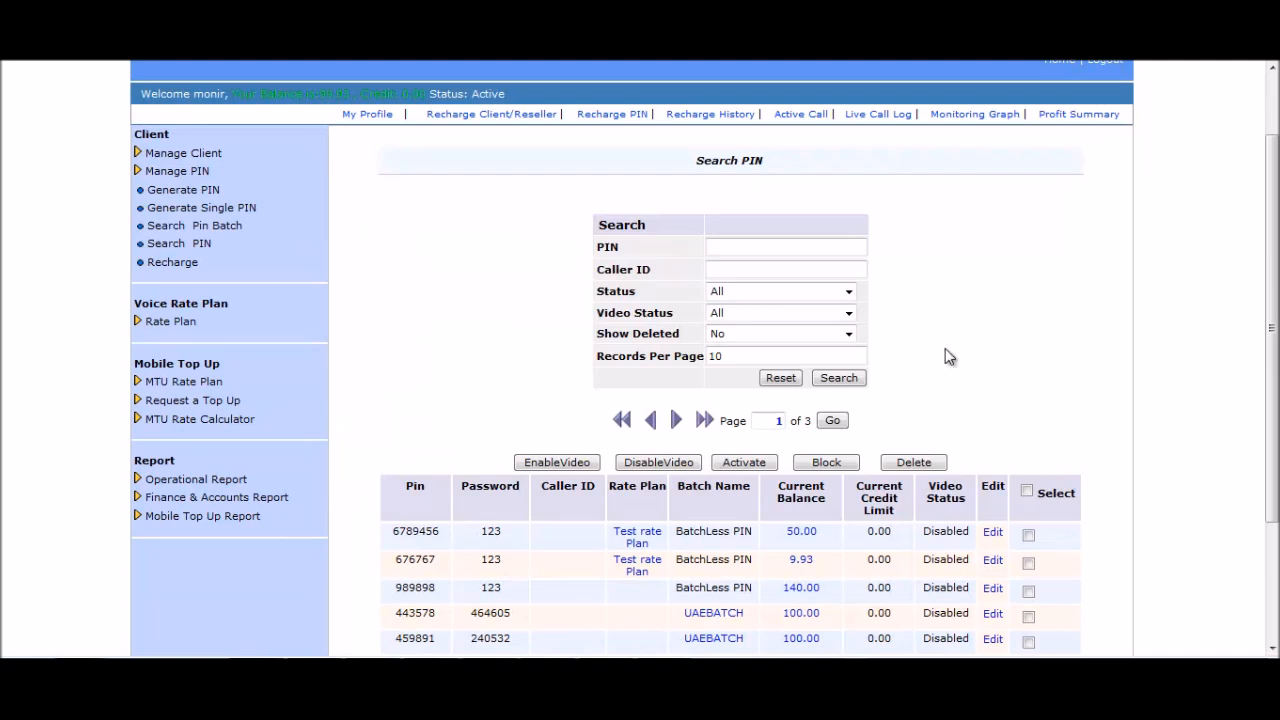
Recharge the 50.00 PIN with 50 and confirm, checking its new 100.00 balance.
scroll(951, 394, down, 2)
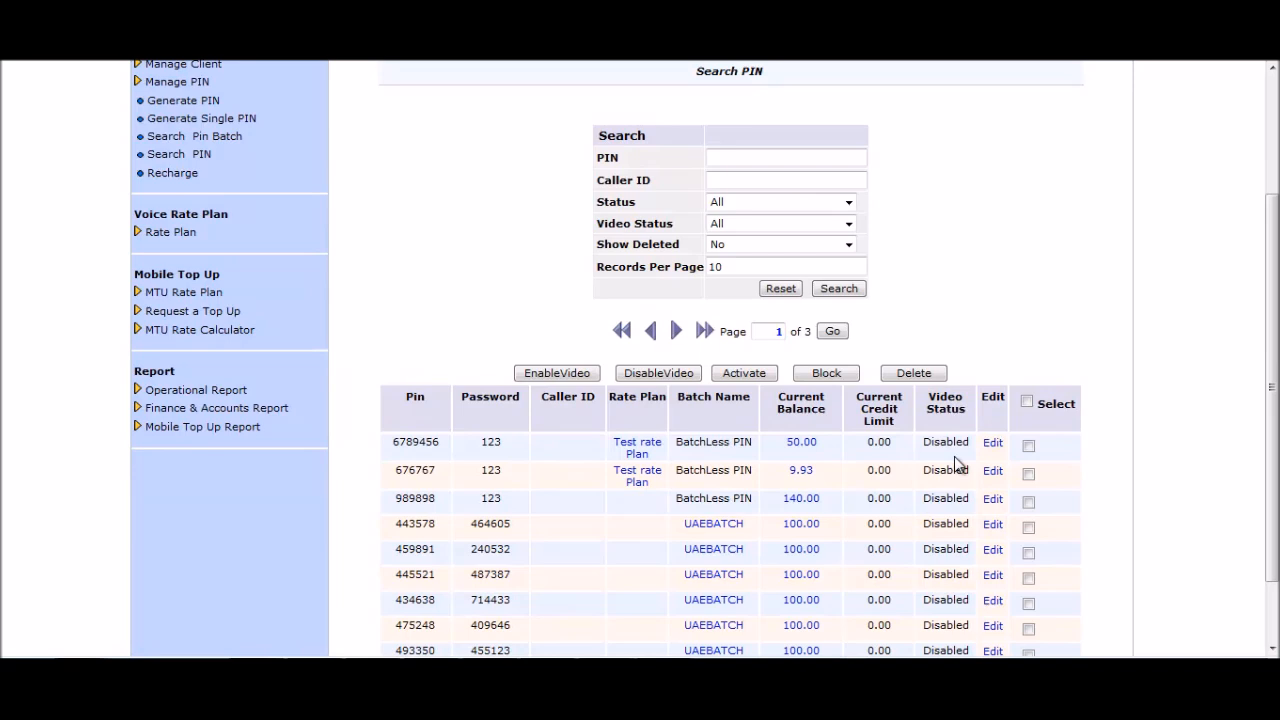
click(796, 448)
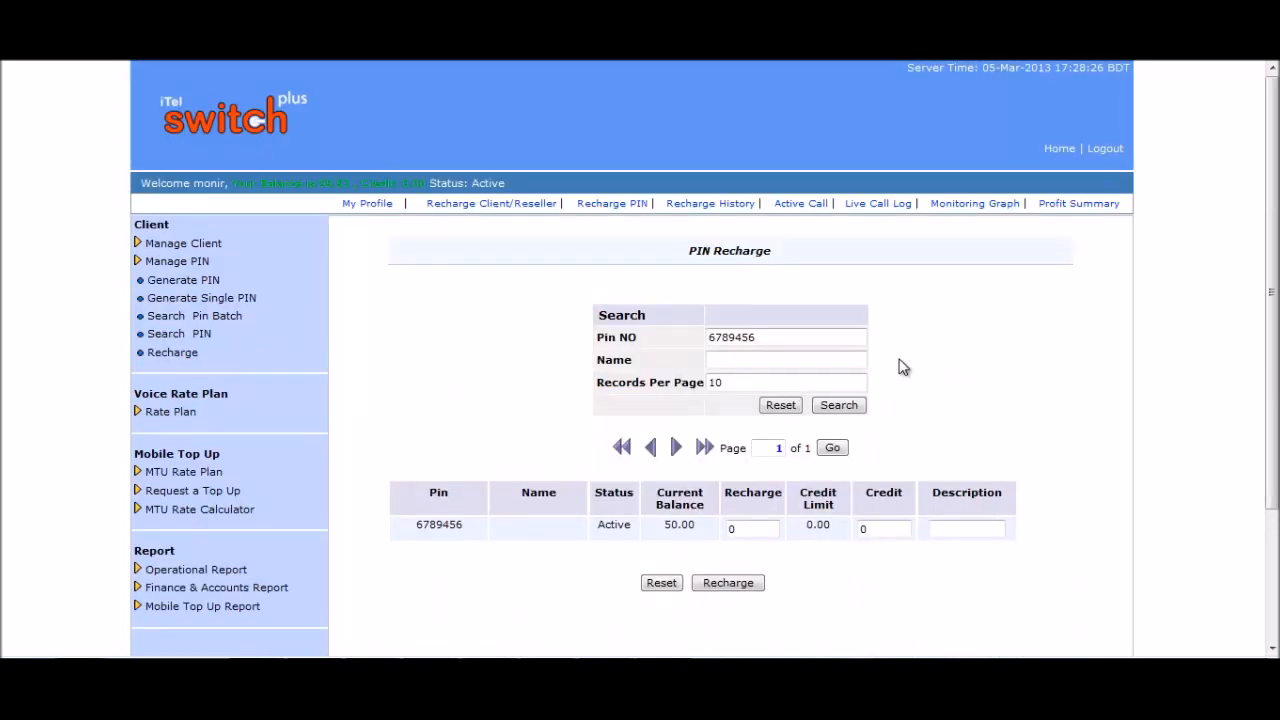
scroll(905, 368, down, 2)
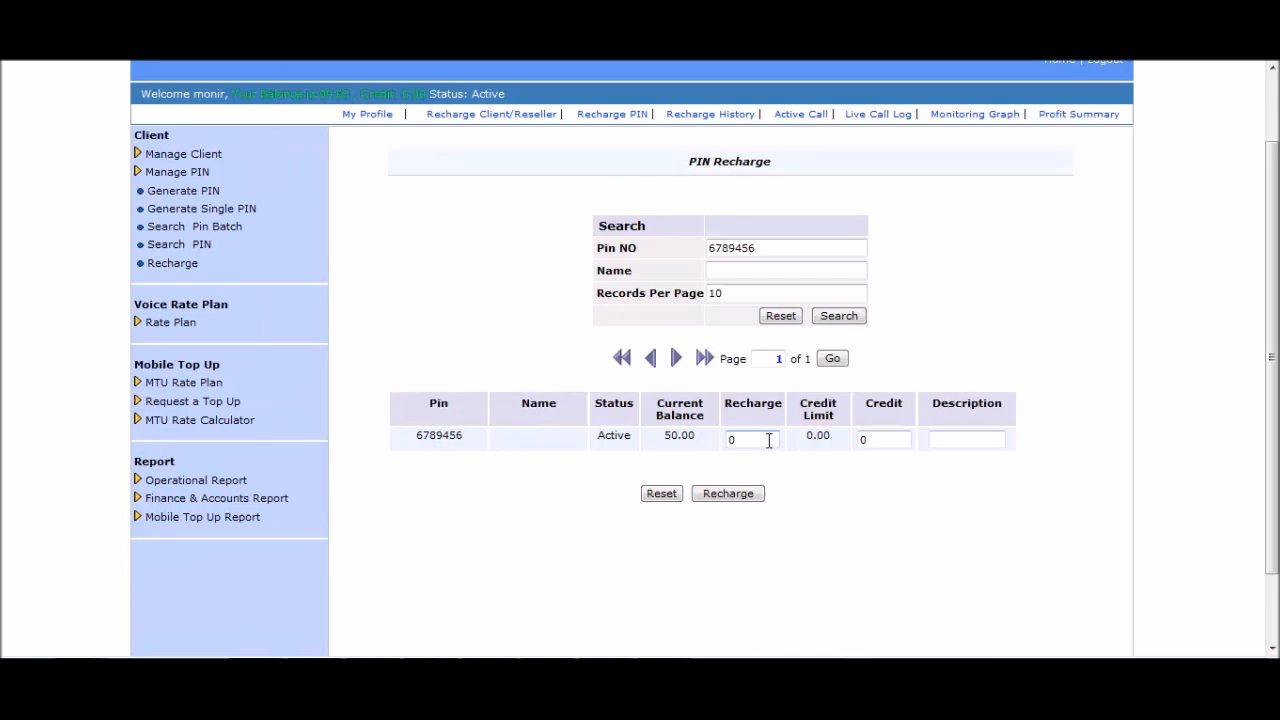
double_click(726, 441)
text(50)
click(738, 496)
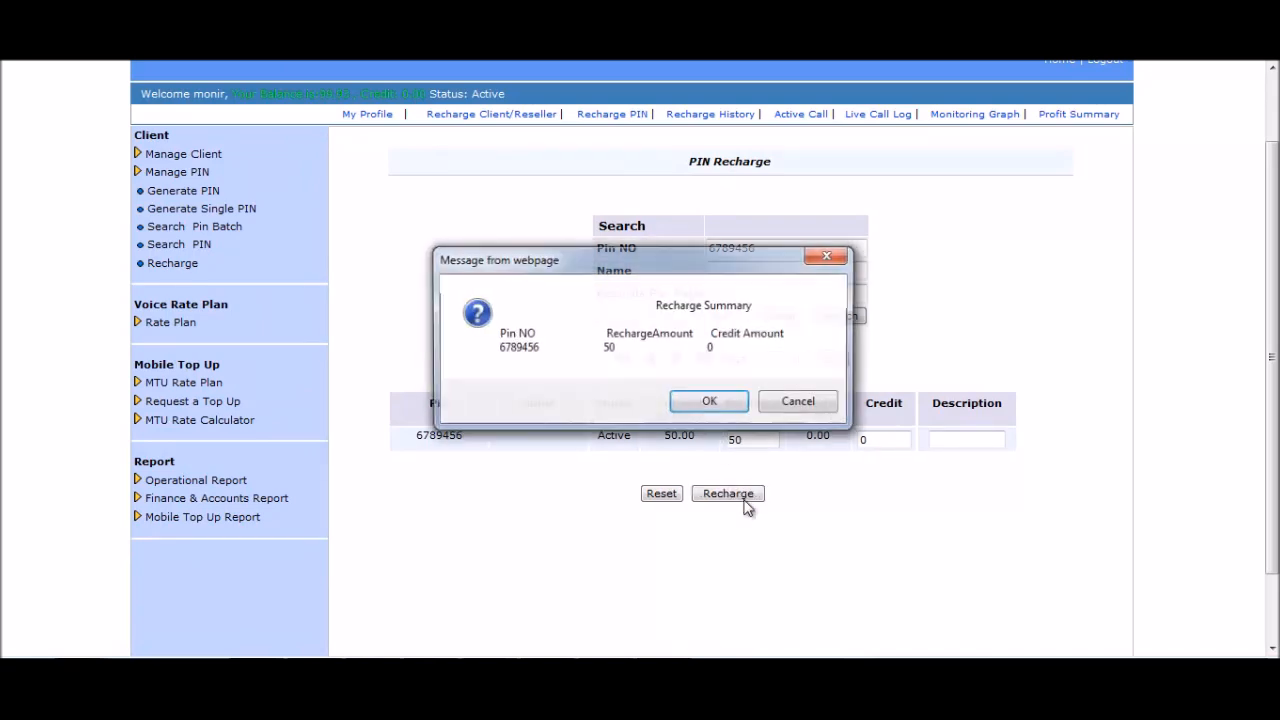
click(709, 401)
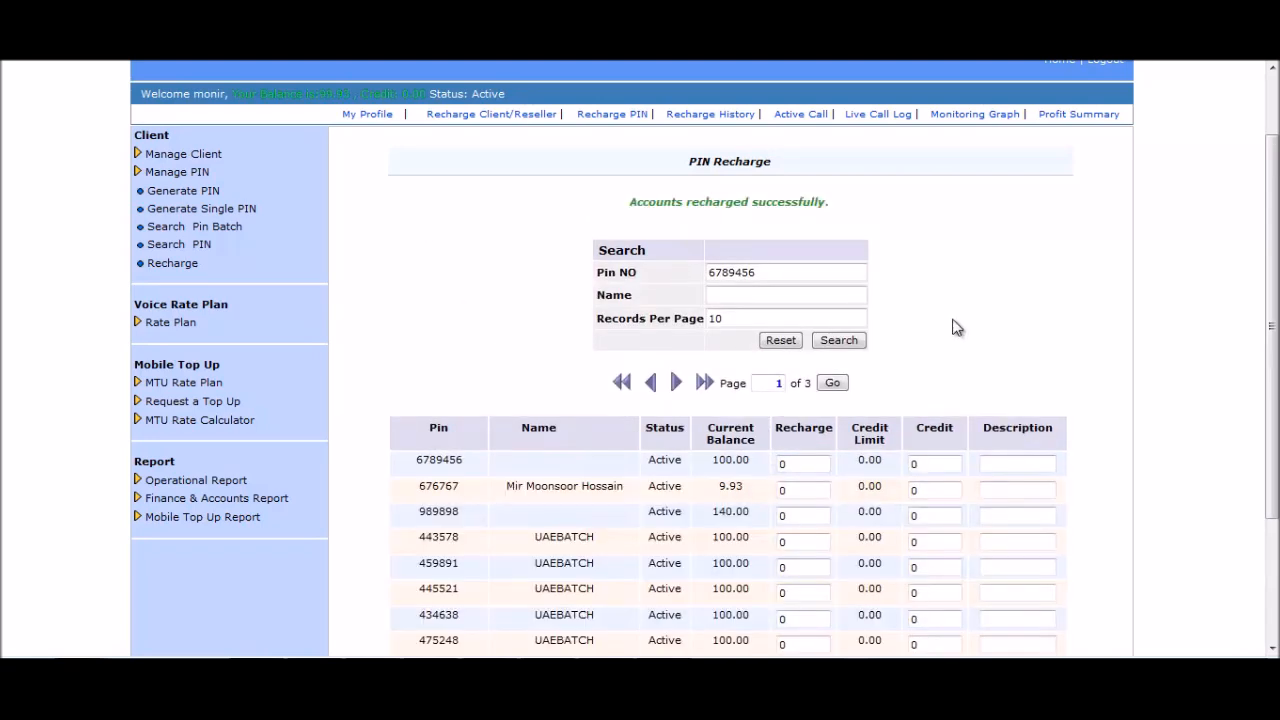
drag(760, 461, 713, 466)
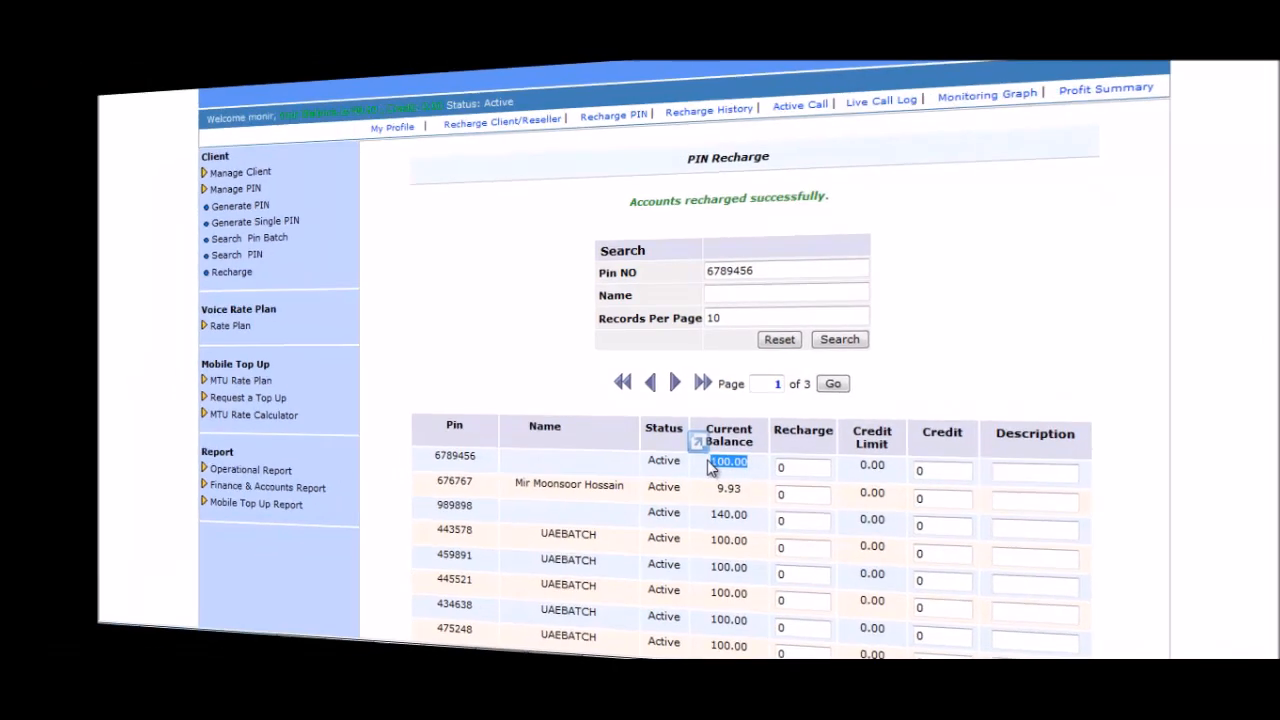
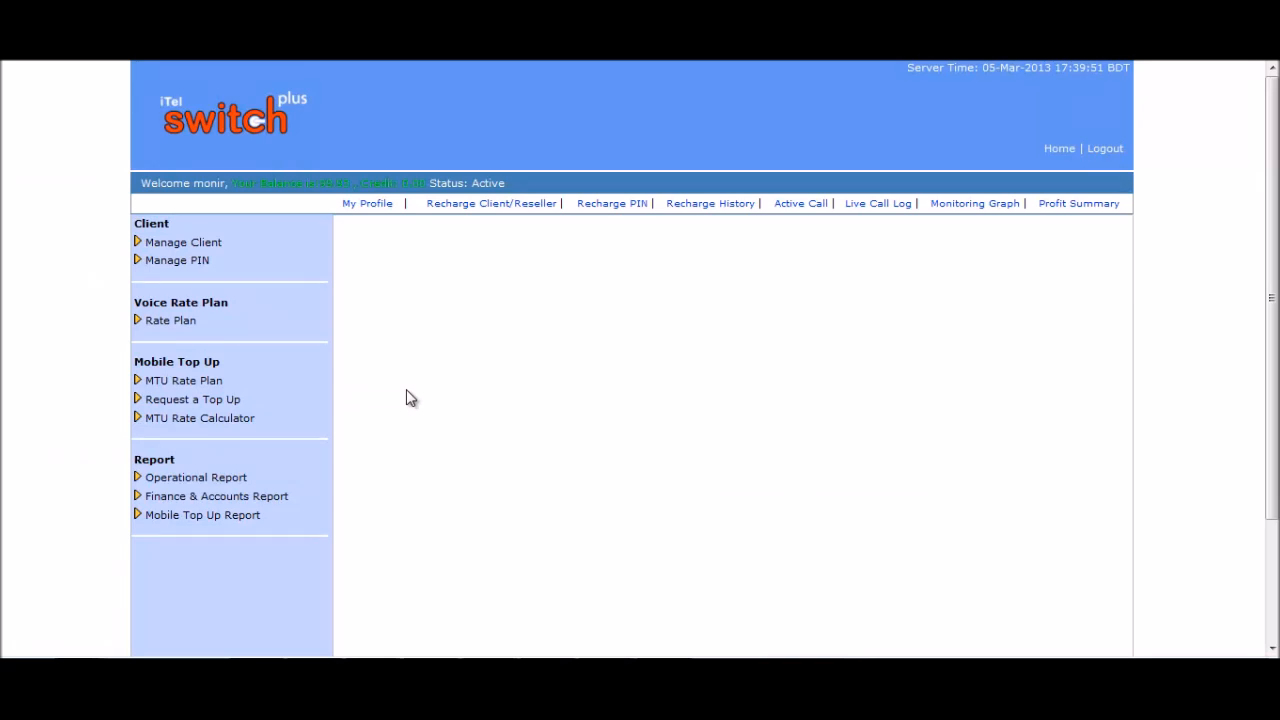
Open My Mobile Top Up Rate under MTU Rate Plan to list operator rates.
click(215, 384)
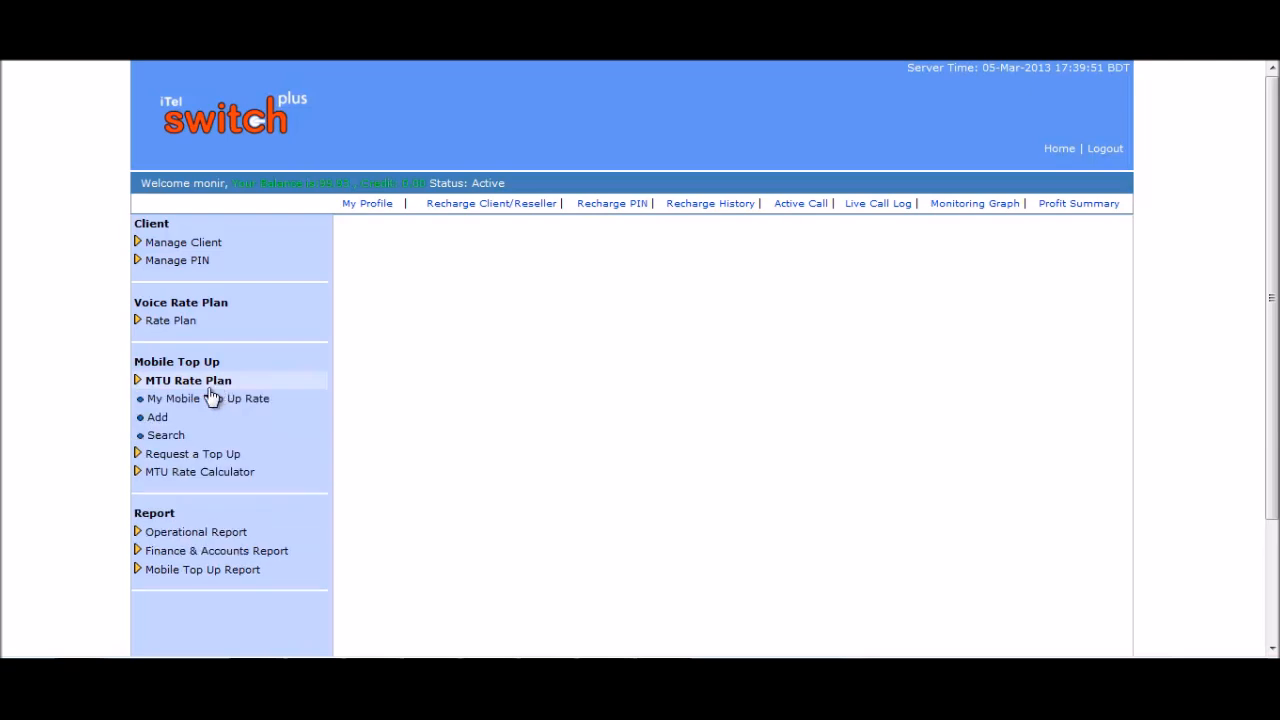
click(207, 400)
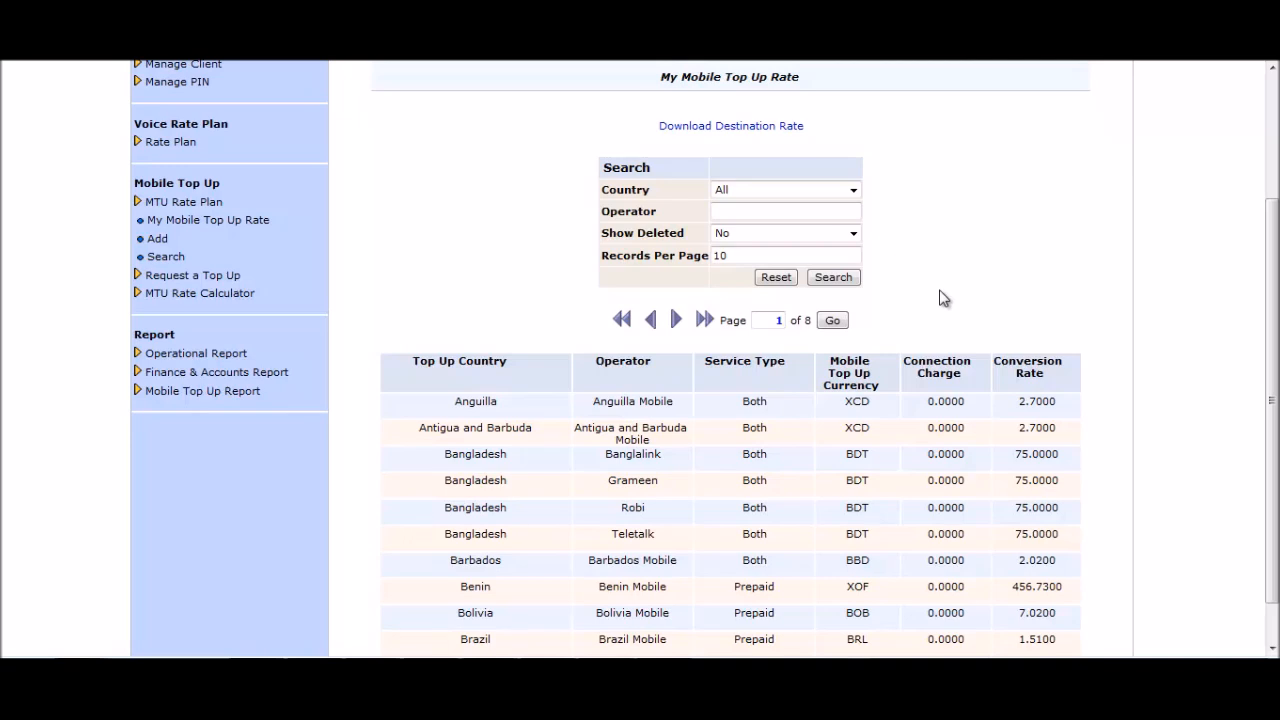
Download the destination rate list and save it as a CSV on the Desktop.
click(754, 137)
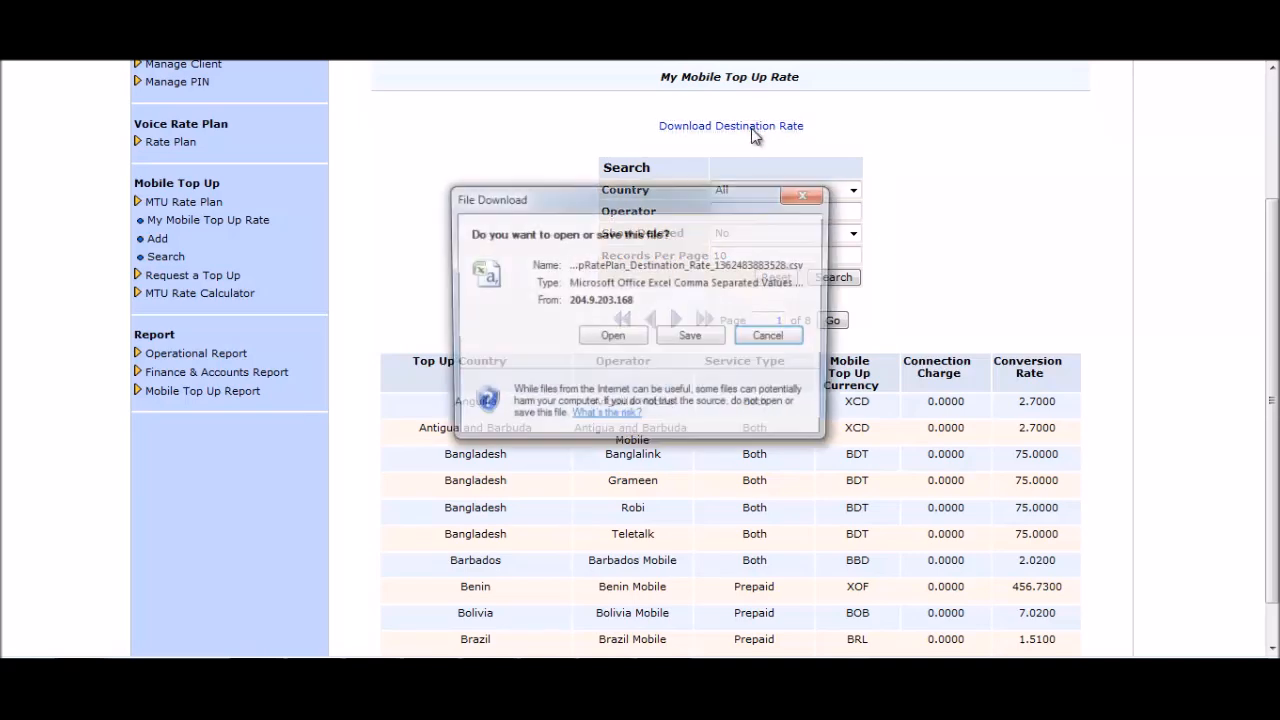
click(700, 339)
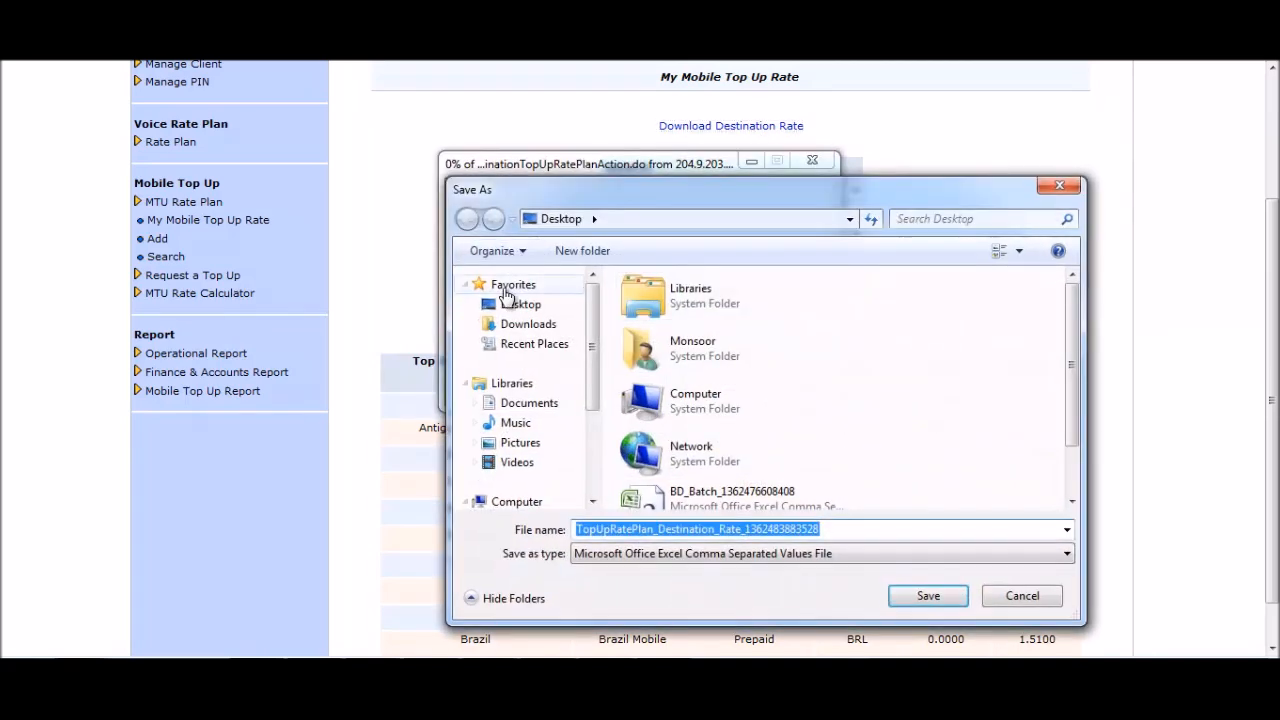
click(908, 598)
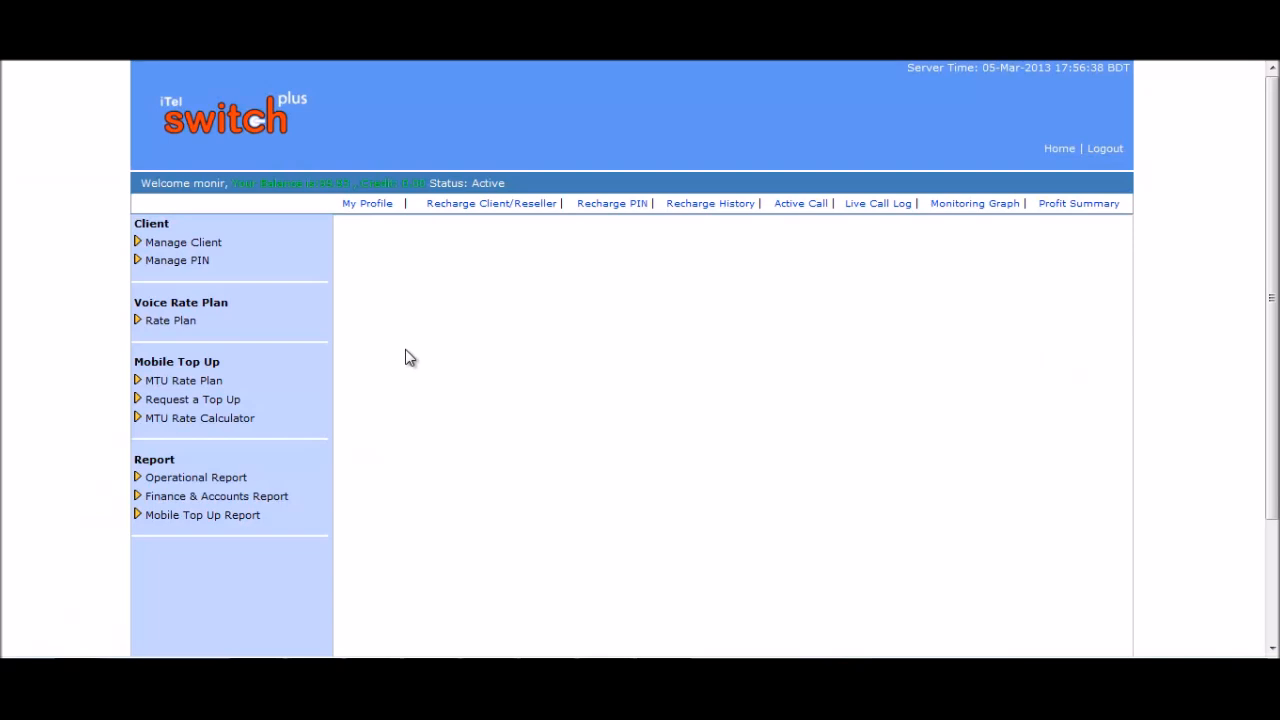
Start a new top-up rate plan named 'Tanim'.
click(220, 383)
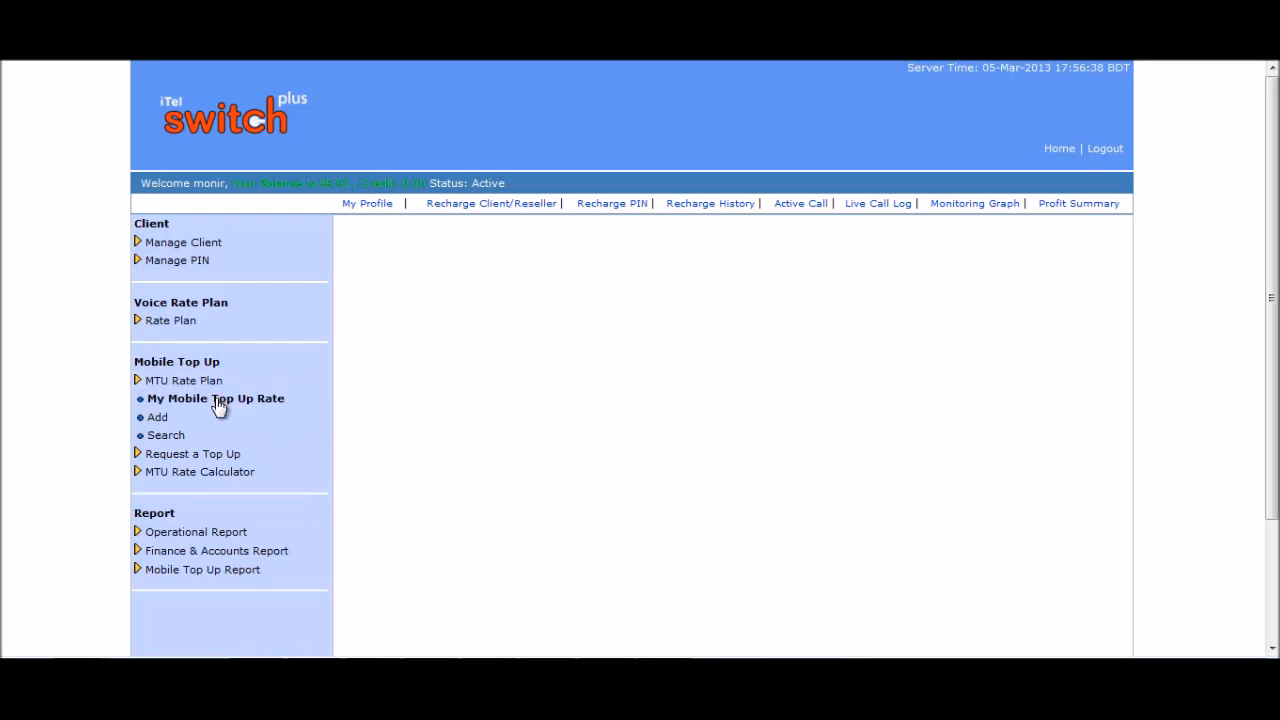
click(172, 416)
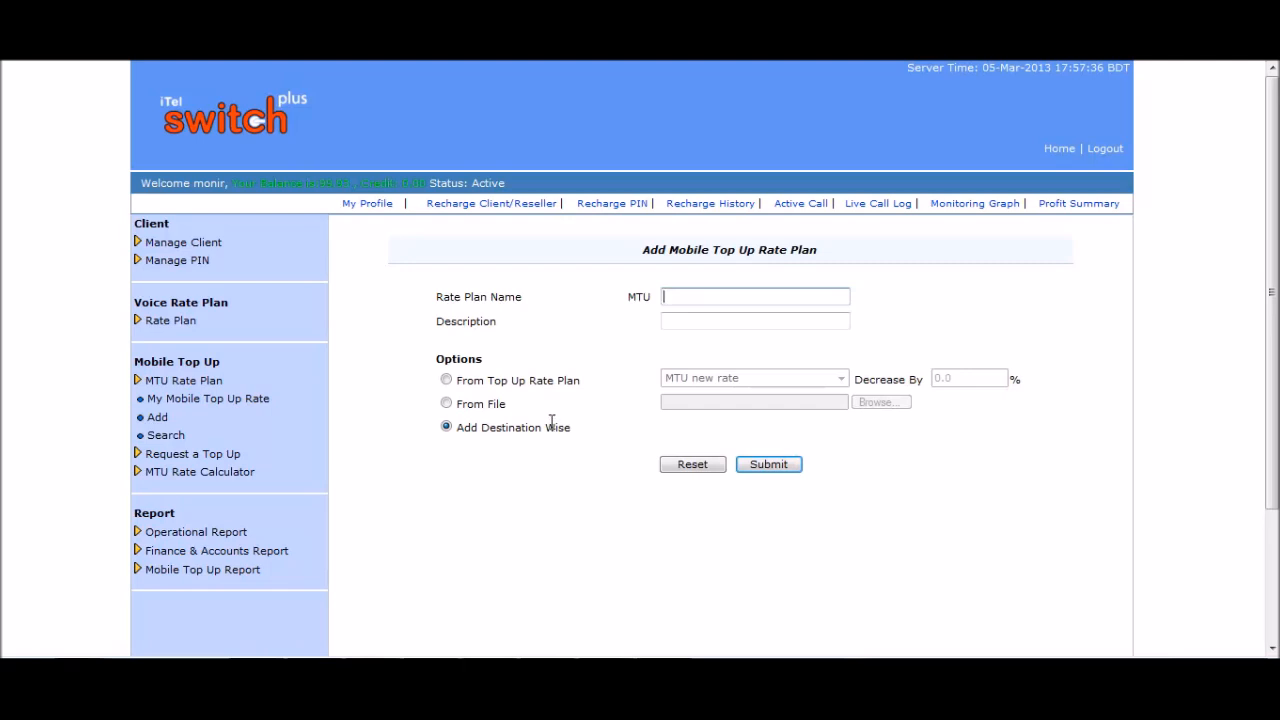
text(Tanim)
click(709, 323)
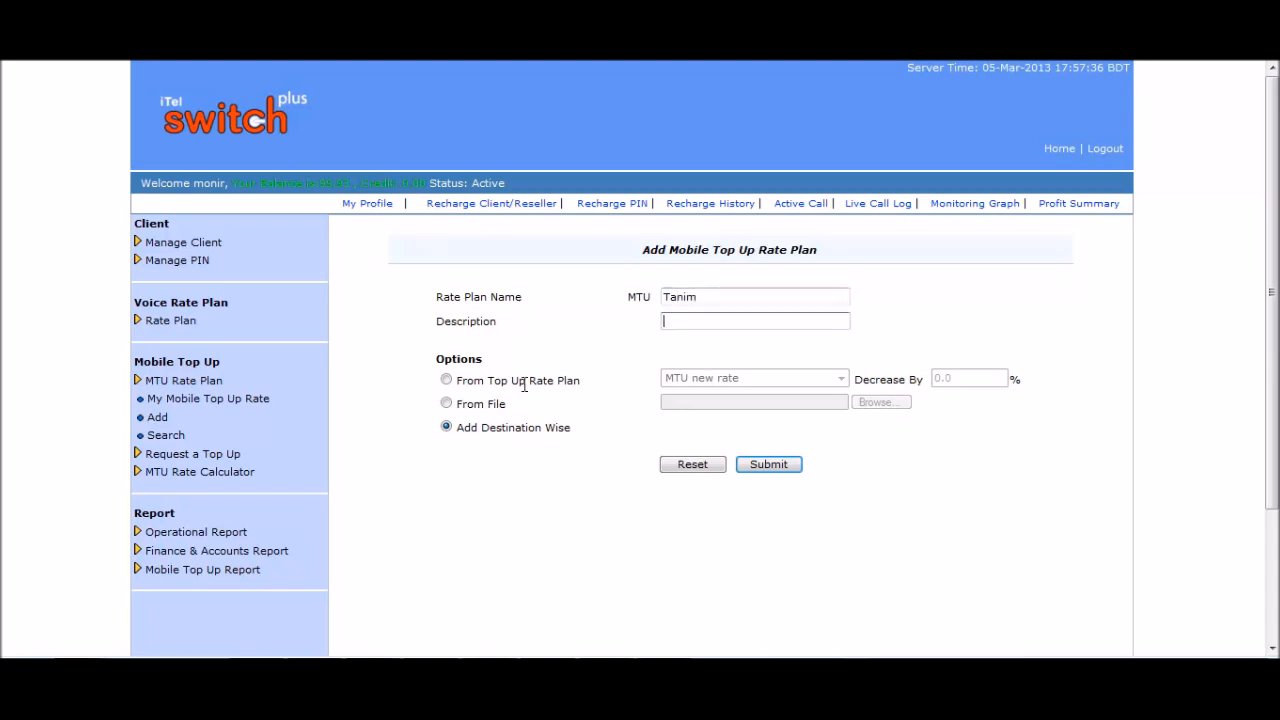
Base the plan on the MTU new rate plan with rates decreased by 2%.
click(447, 404)
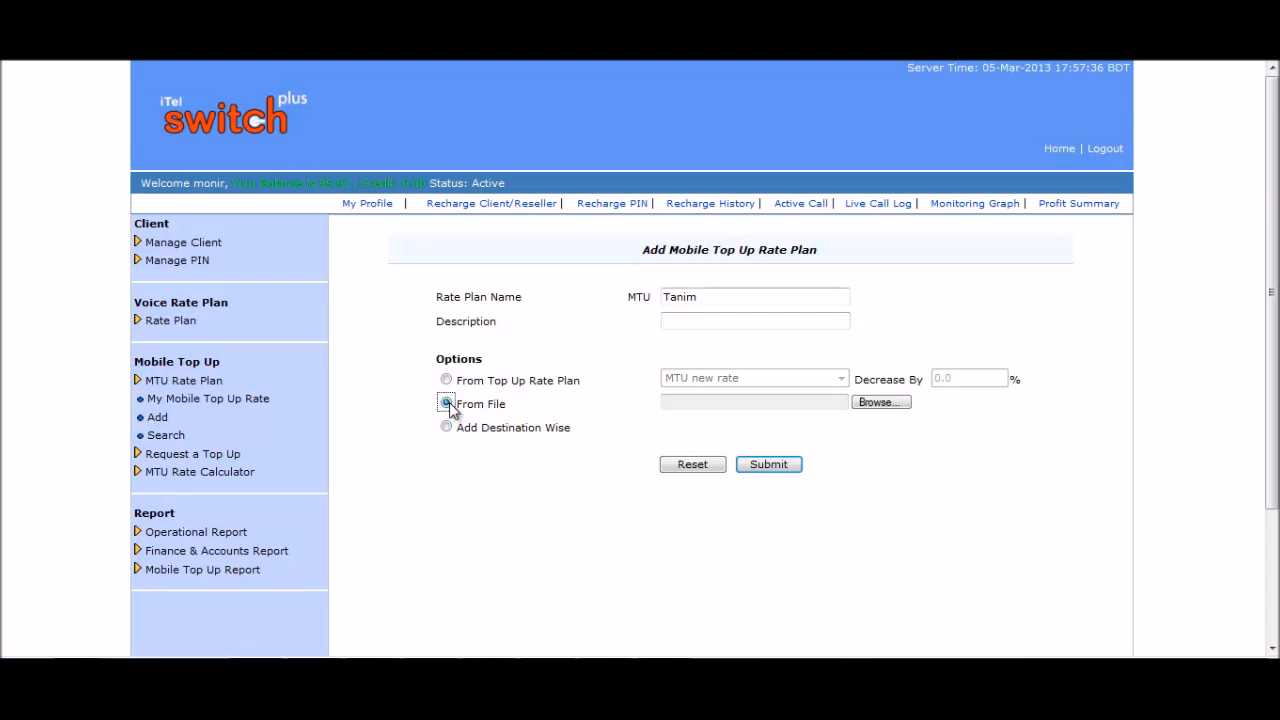
click(446, 381)
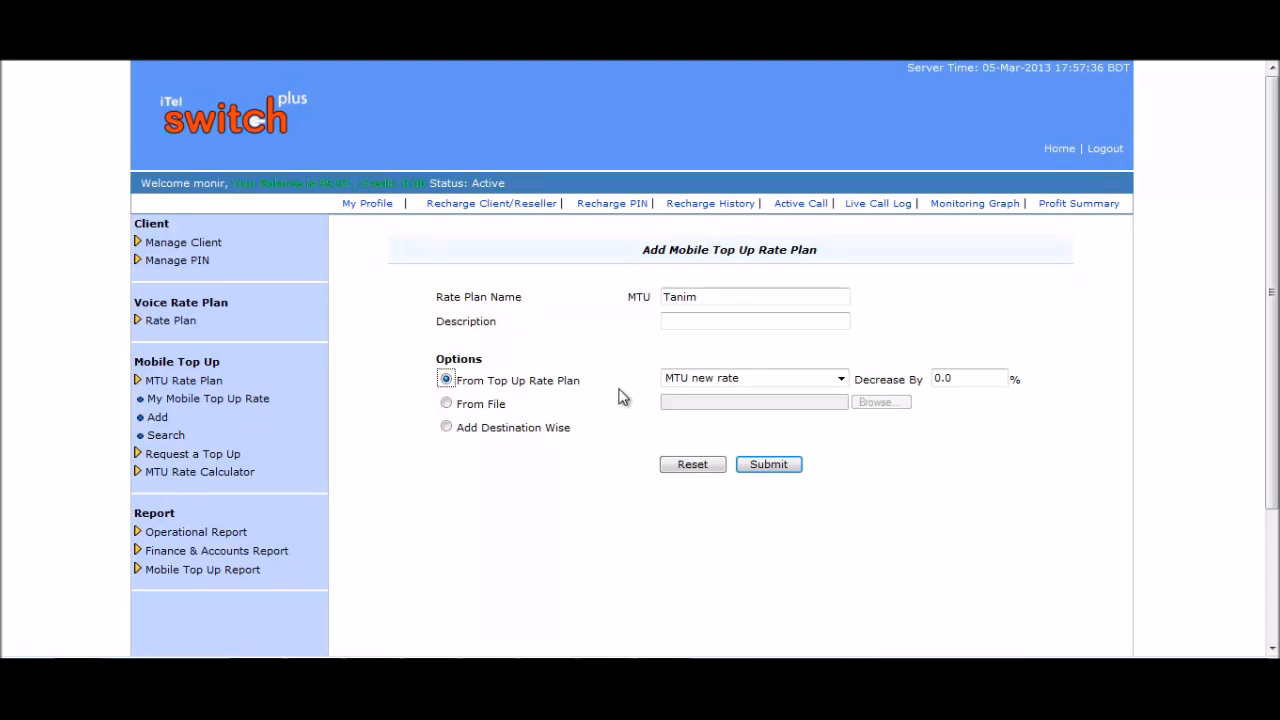
click(840, 380)
click(840, 380)
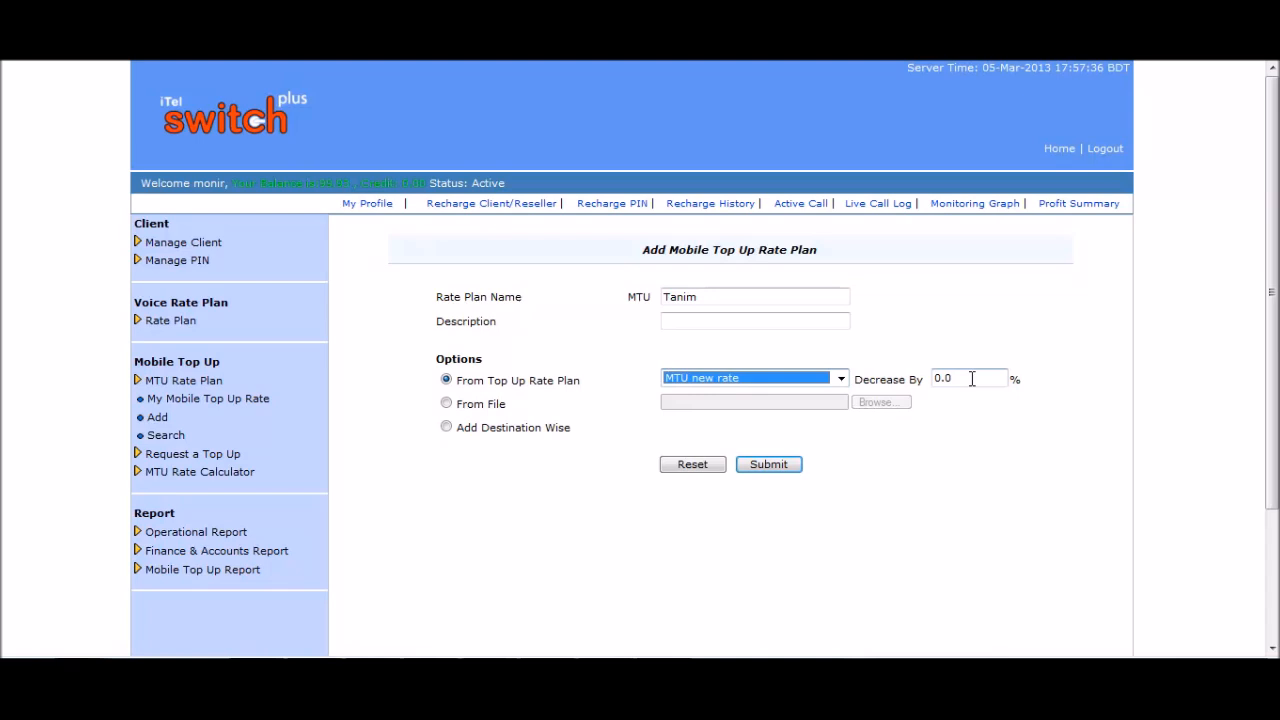
drag(971, 378, 927, 379)
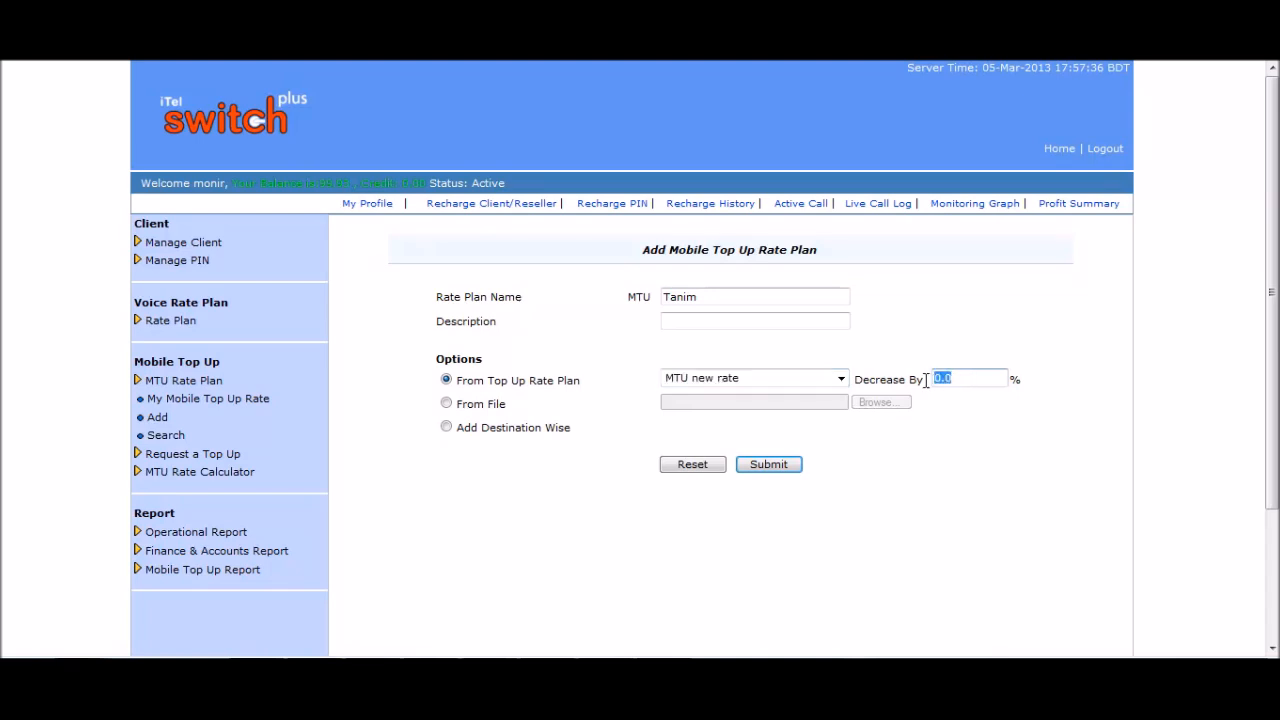
click(965, 377)
drag(965, 377, 923, 383)
text(2)
Submit the new plan and check Grameen's reduced rate of 73.5000.
click(784, 469)
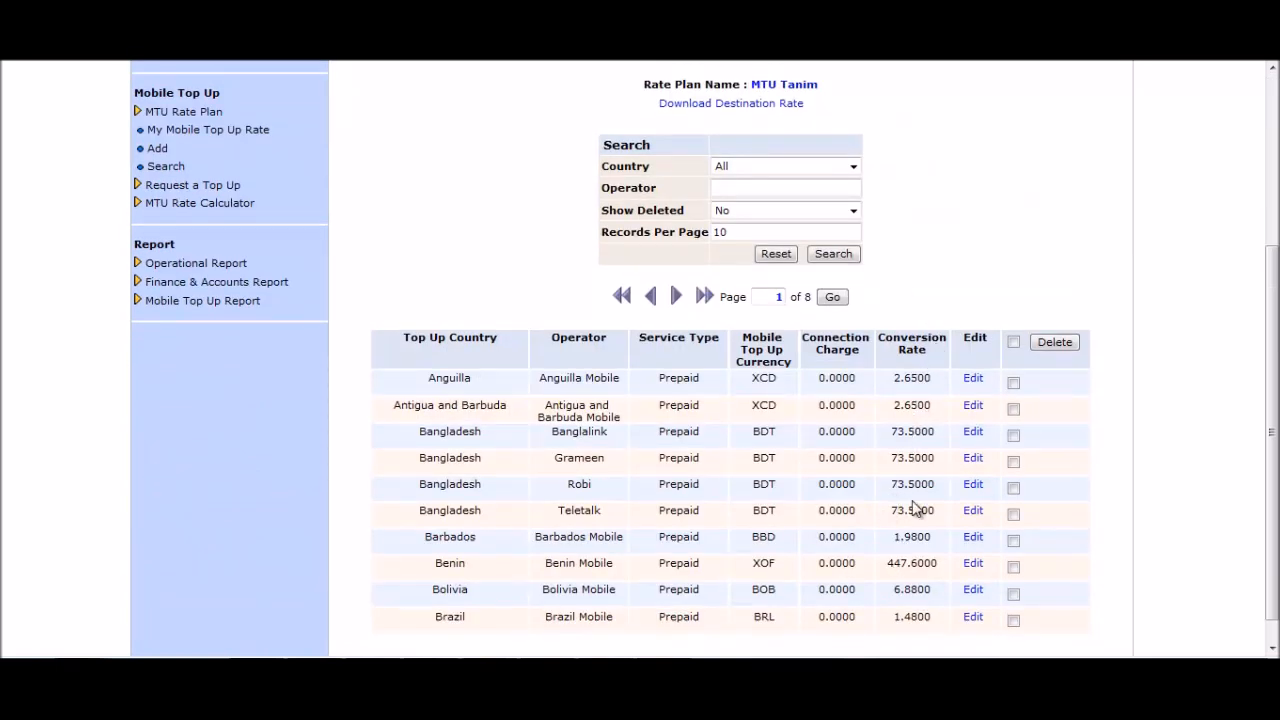
drag(932, 459, 890, 459)
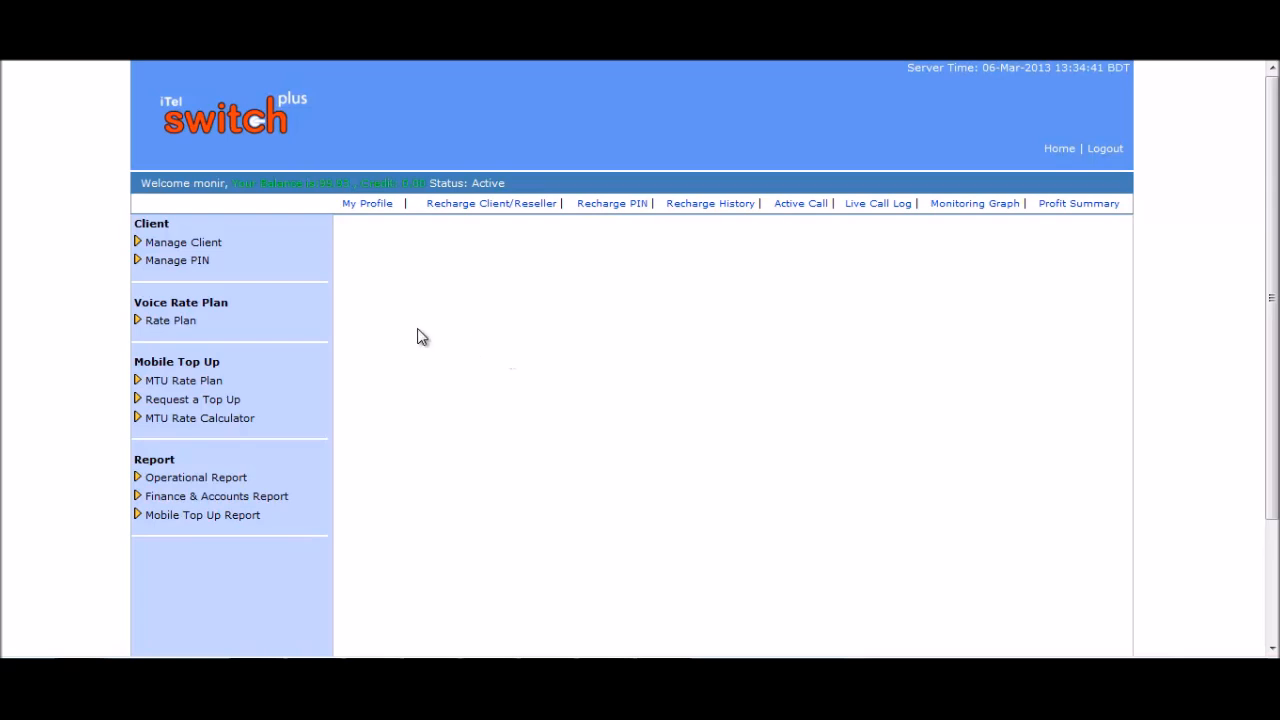
click(184, 381)
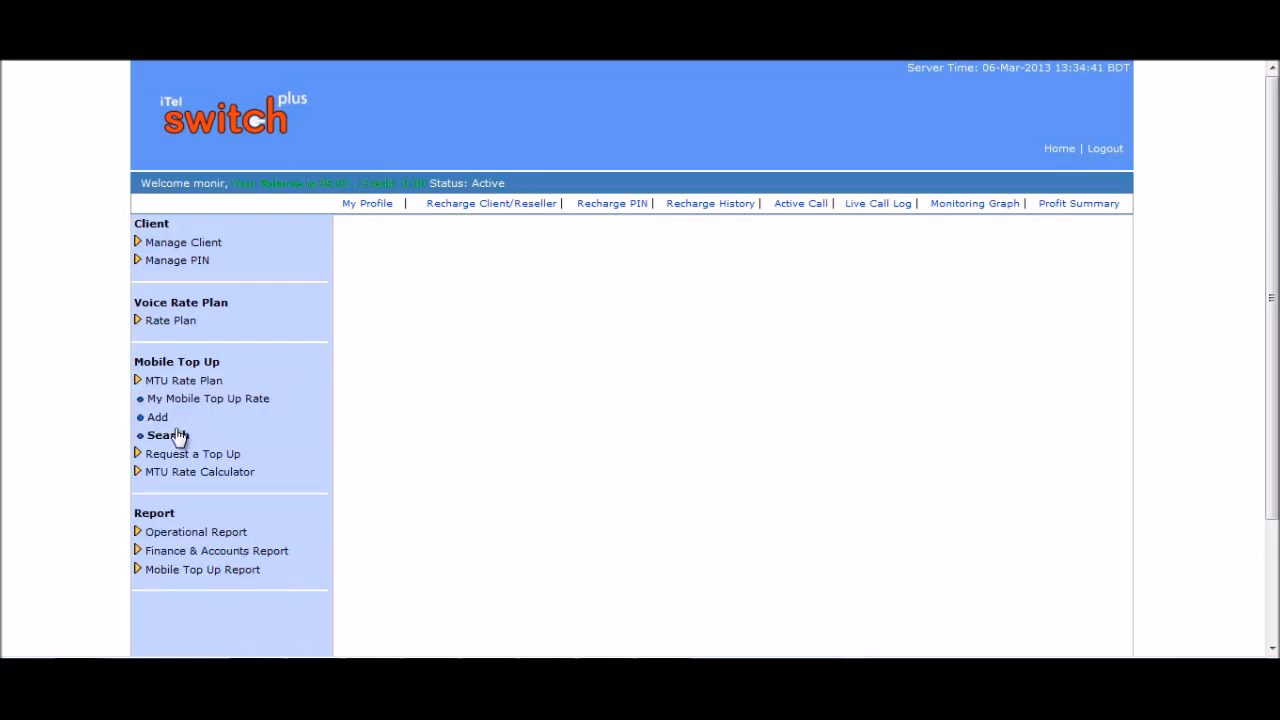
click(176, 438)
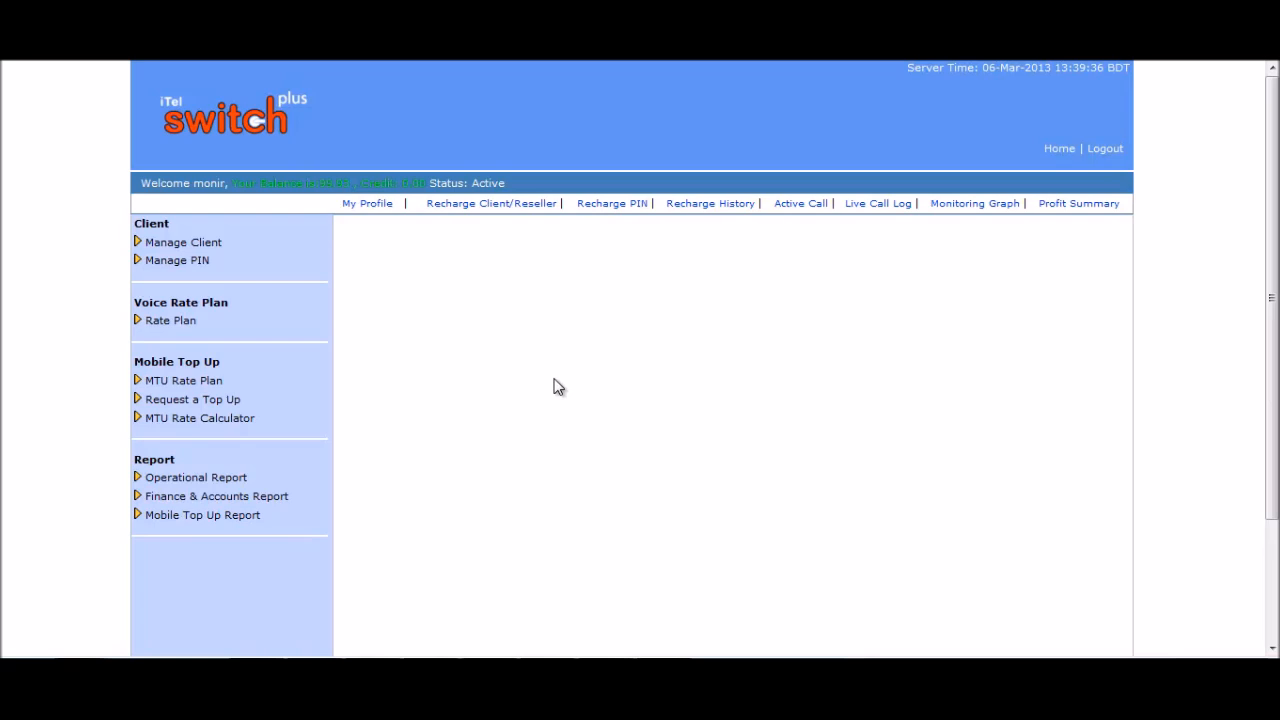
Open the mobile top-up request form and enter the originator's PIN.
click(203, 403)
click(190, 420)
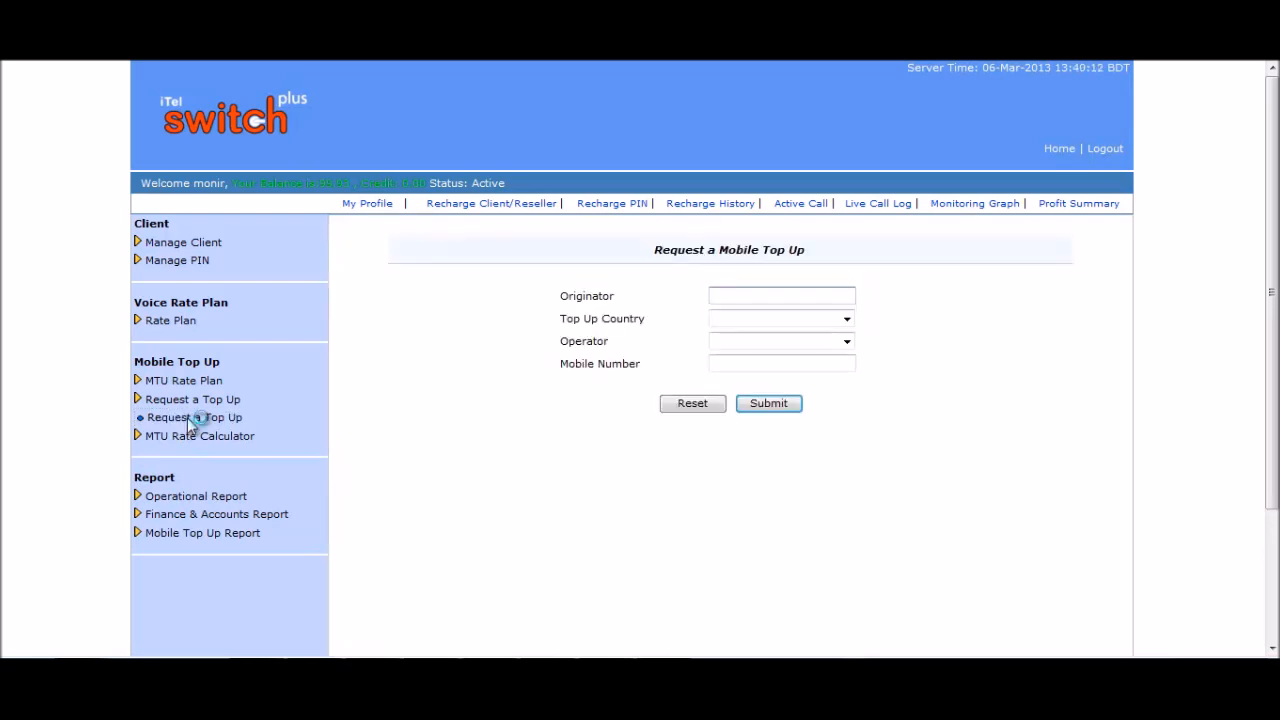
text(676767)
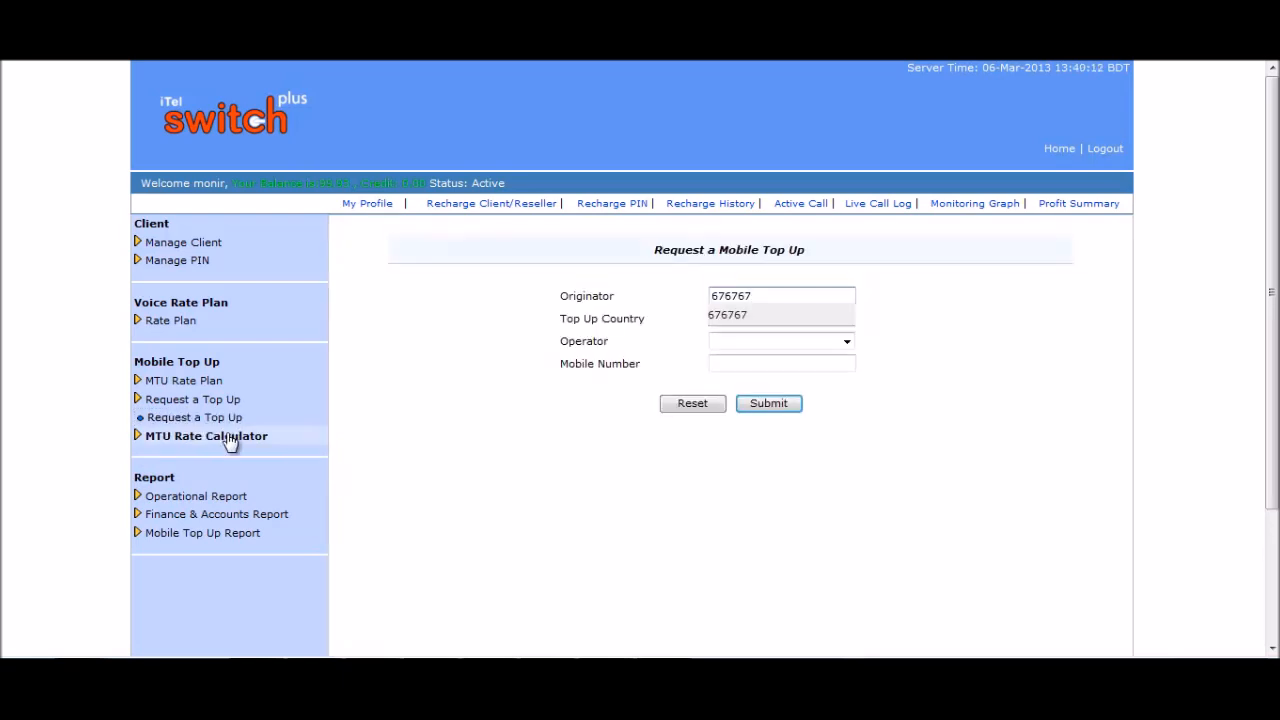
click(720, 318)
Choose Bangladesh and the Robi operator, and enter the recipient's mobile number.
click(967, 327)
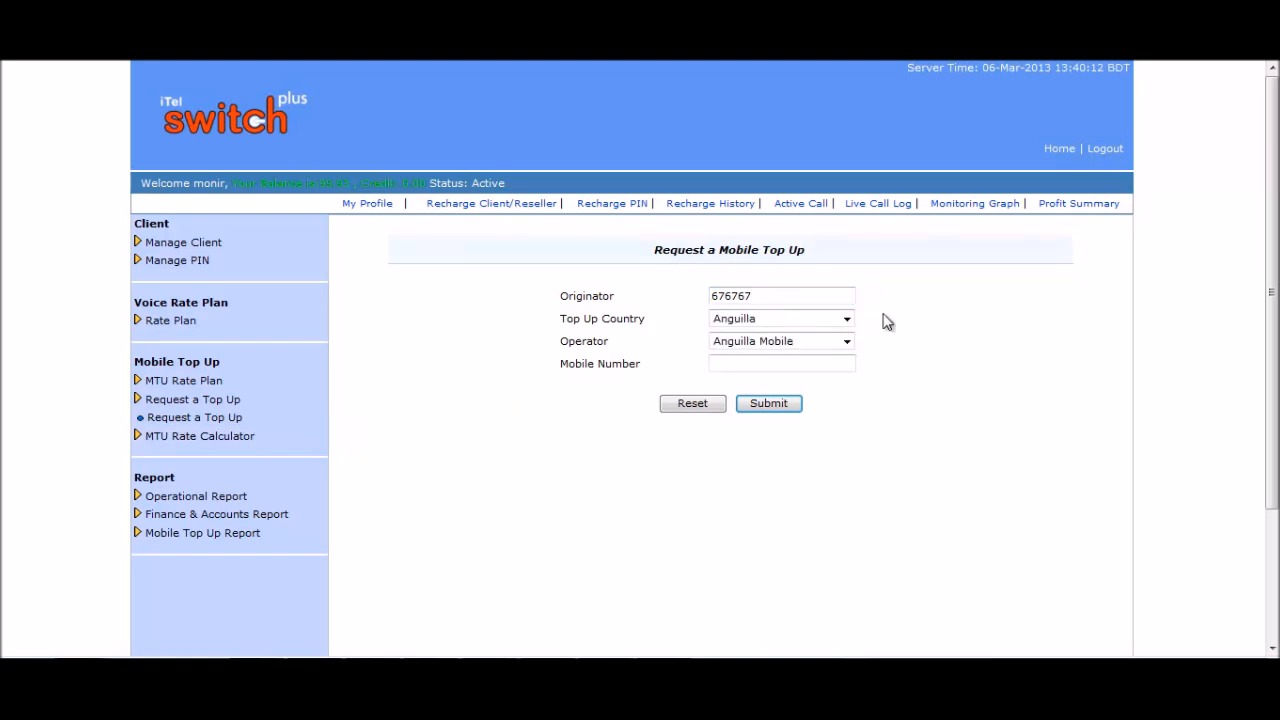
click(846, 319)
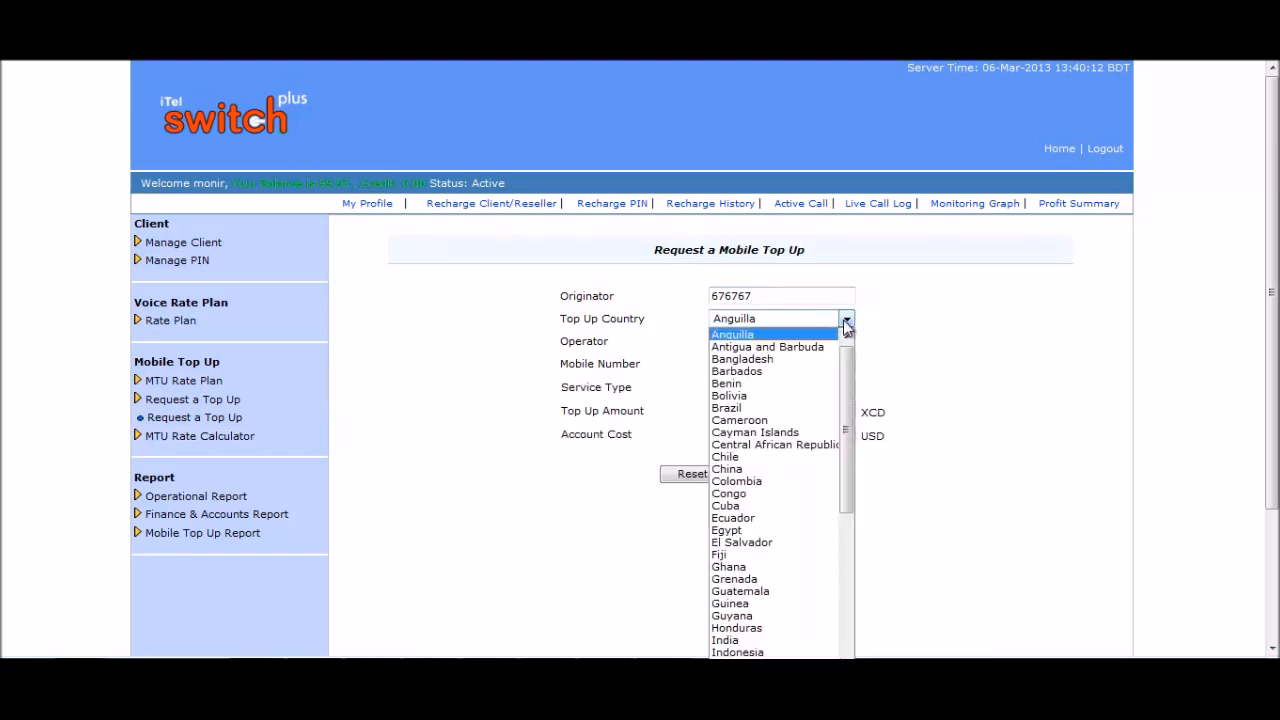
click(745, 360)
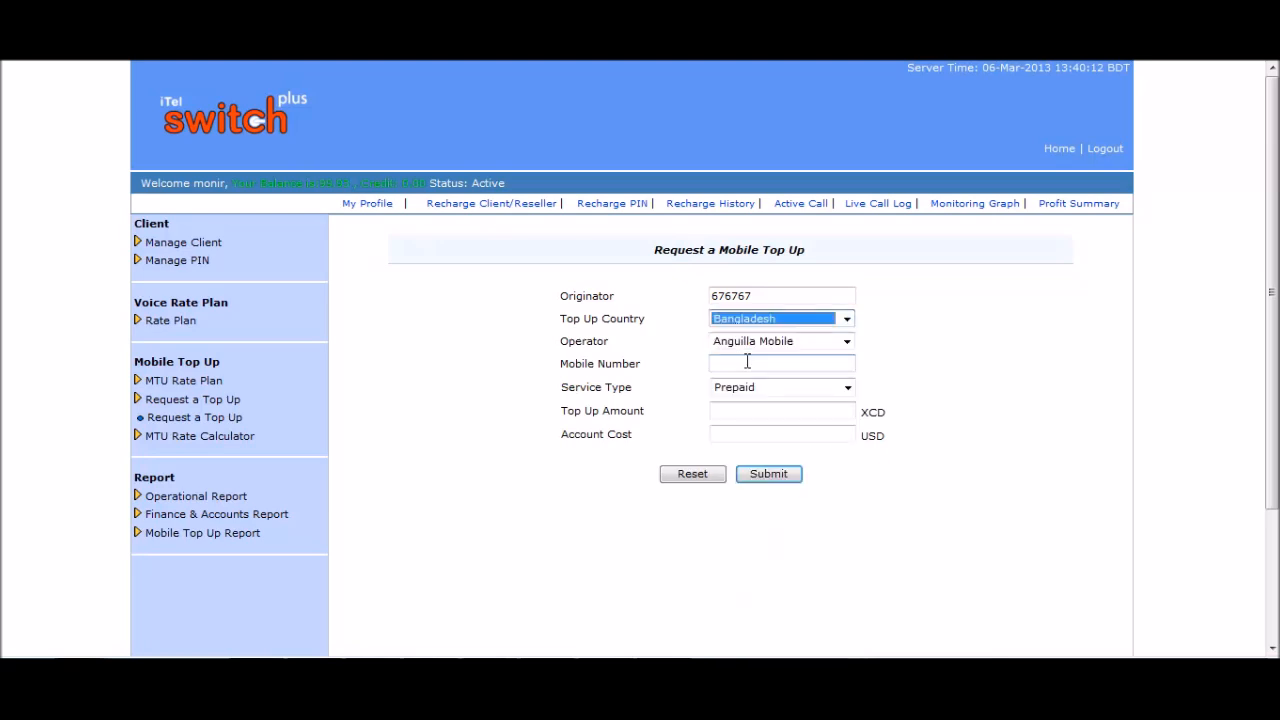
click(847, 342)
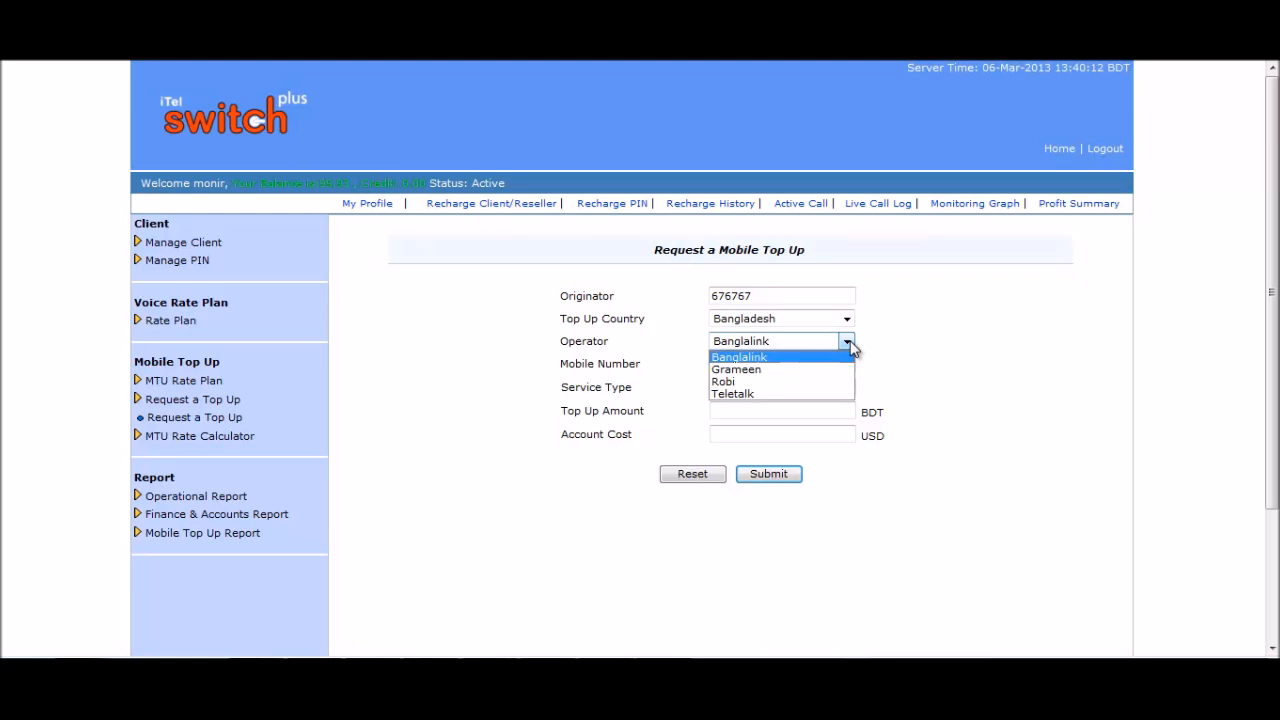
click(745, 381)
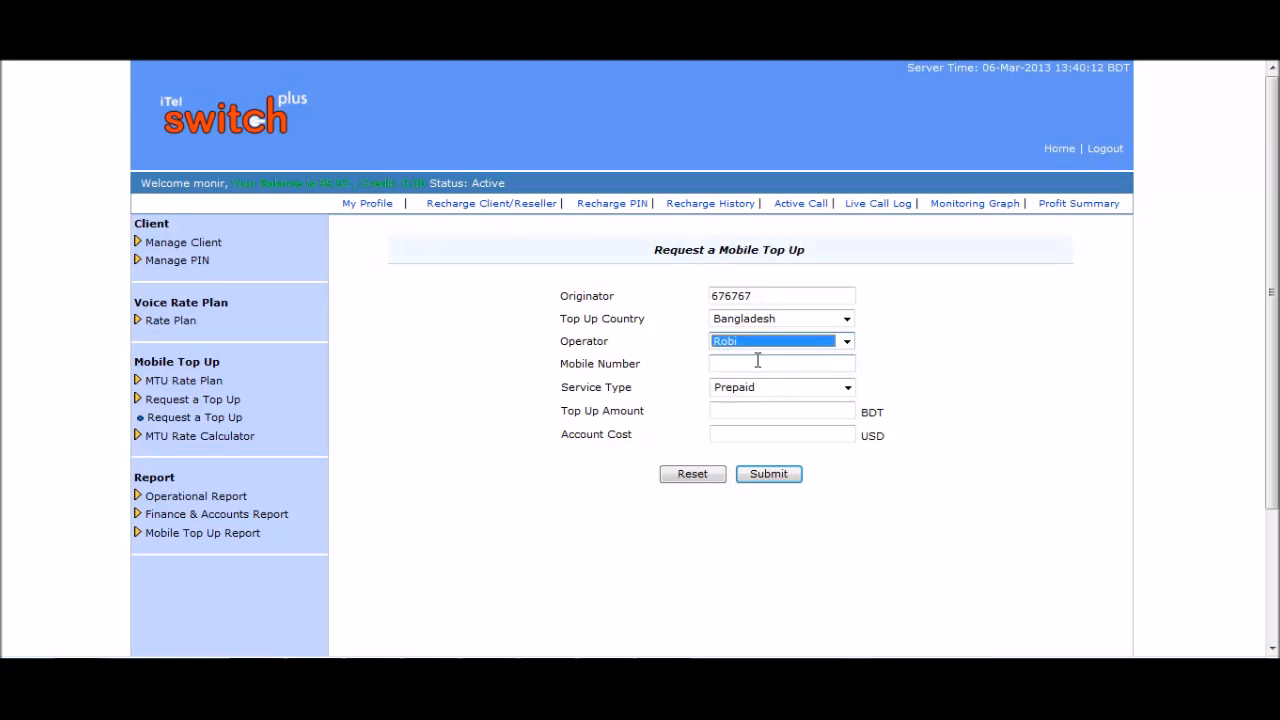
click(757, 362)
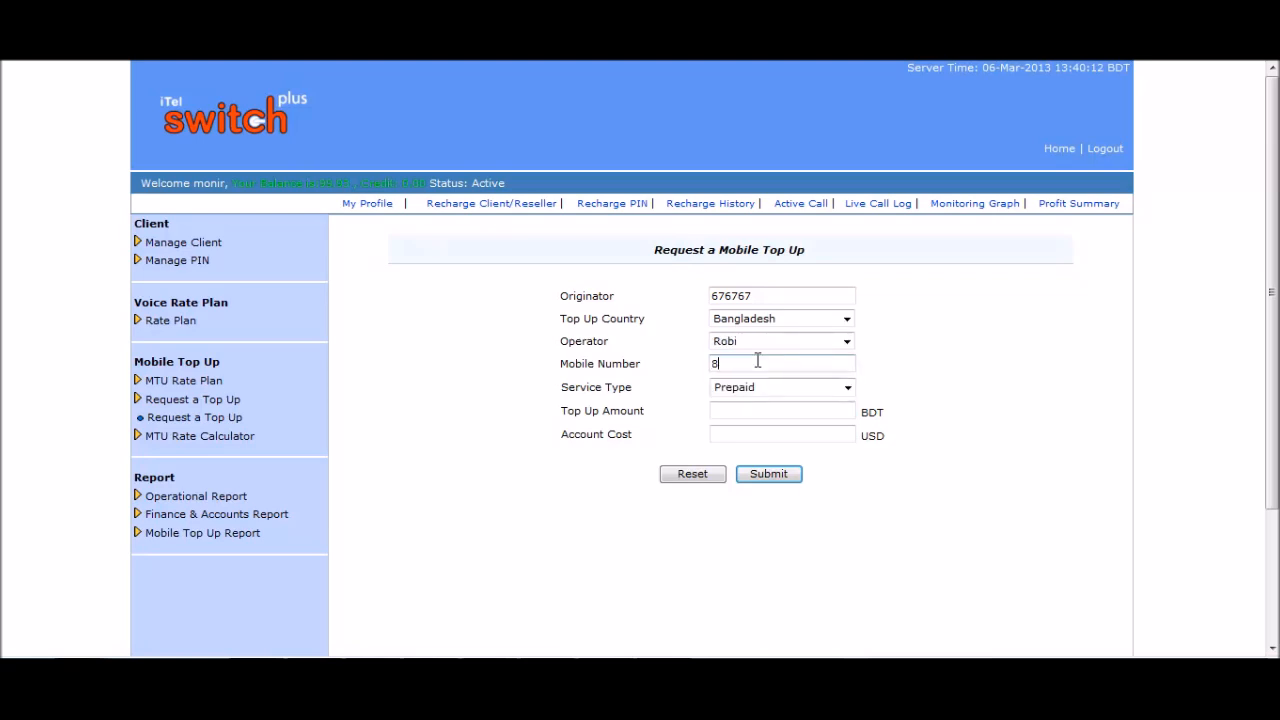
Request a 50 BDT Postpaid top-up, then submit and confirm it.
click(848, 390)
click(780, 416)
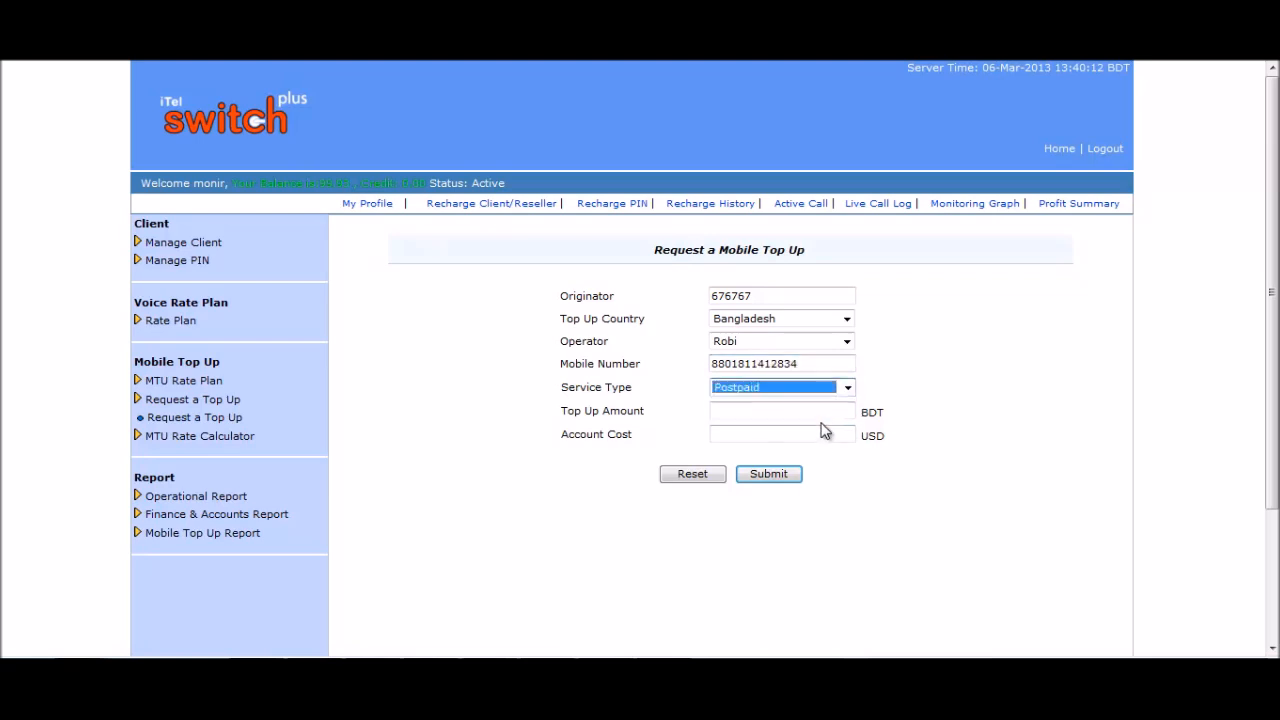
click(795, 411)
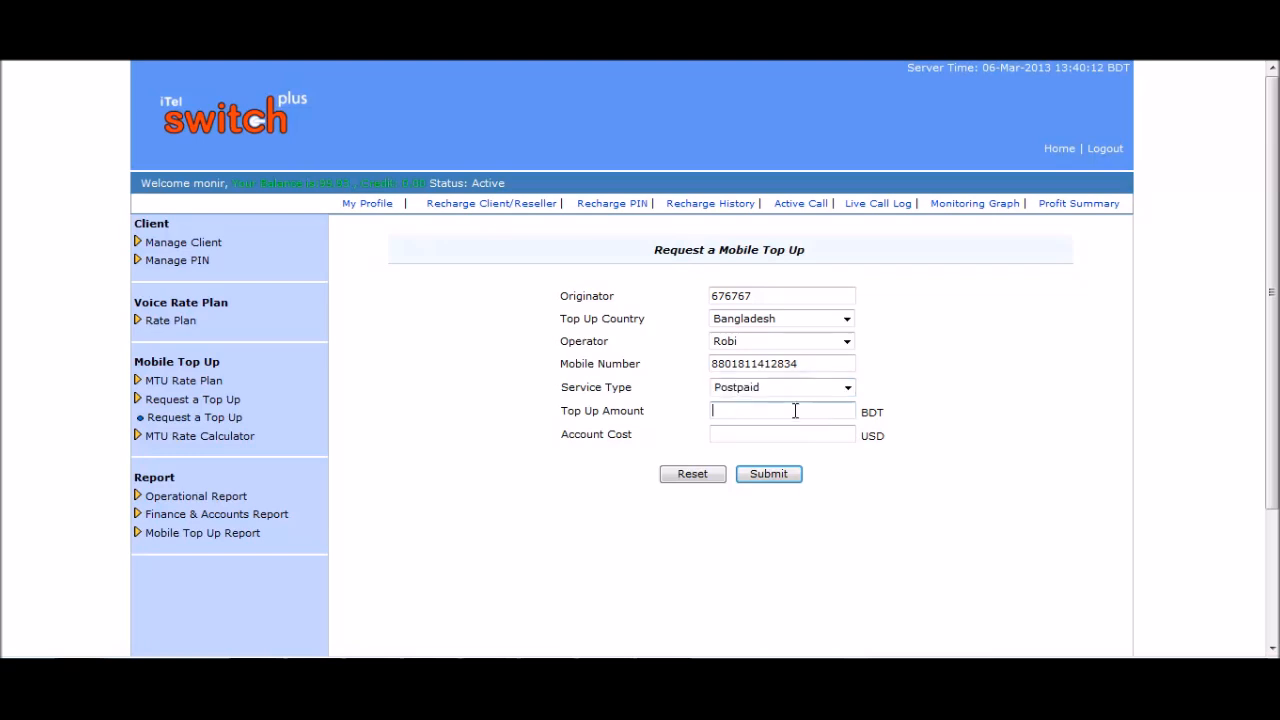
text(50)
click(796, 437)
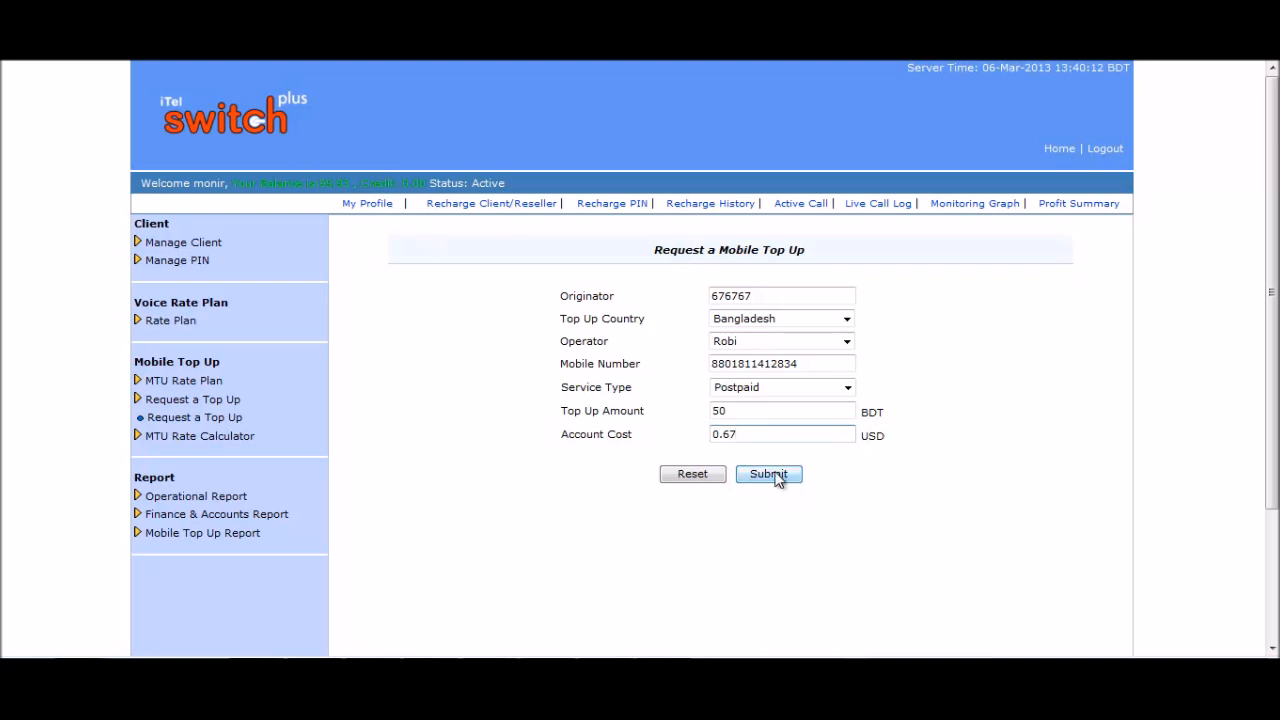
click(776, 476)
click(724, 391)
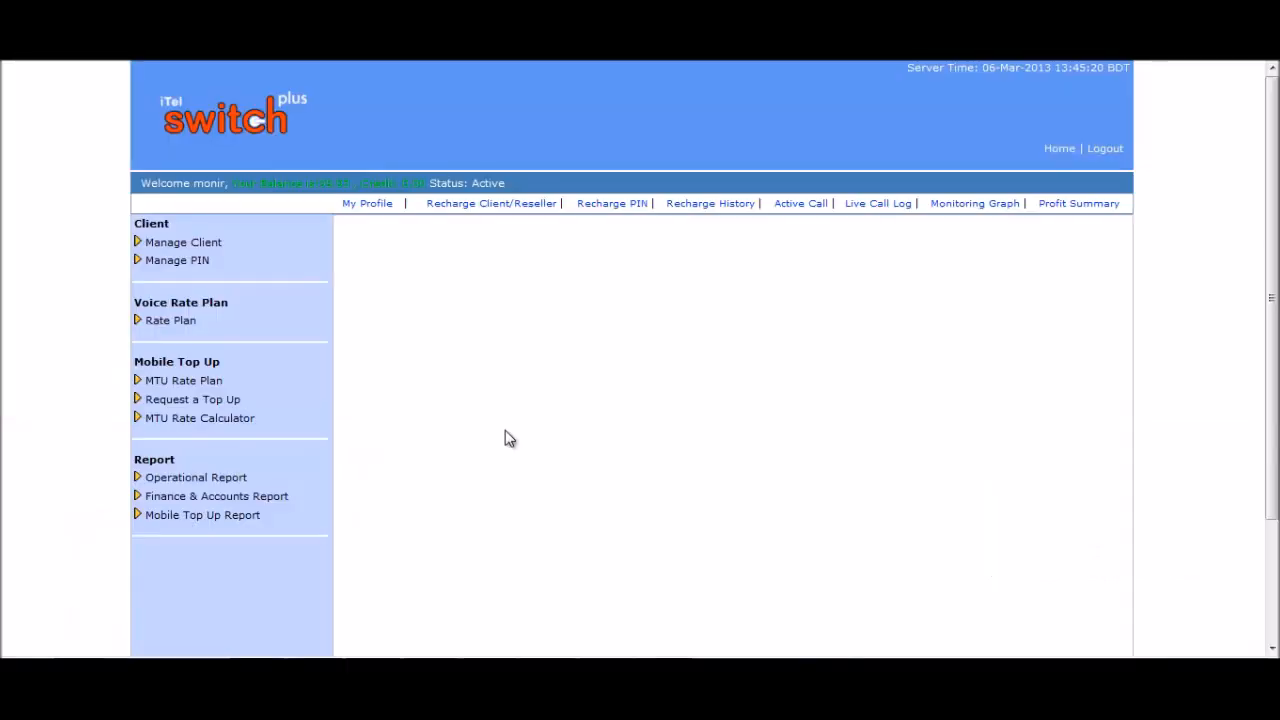
click(240, 420)
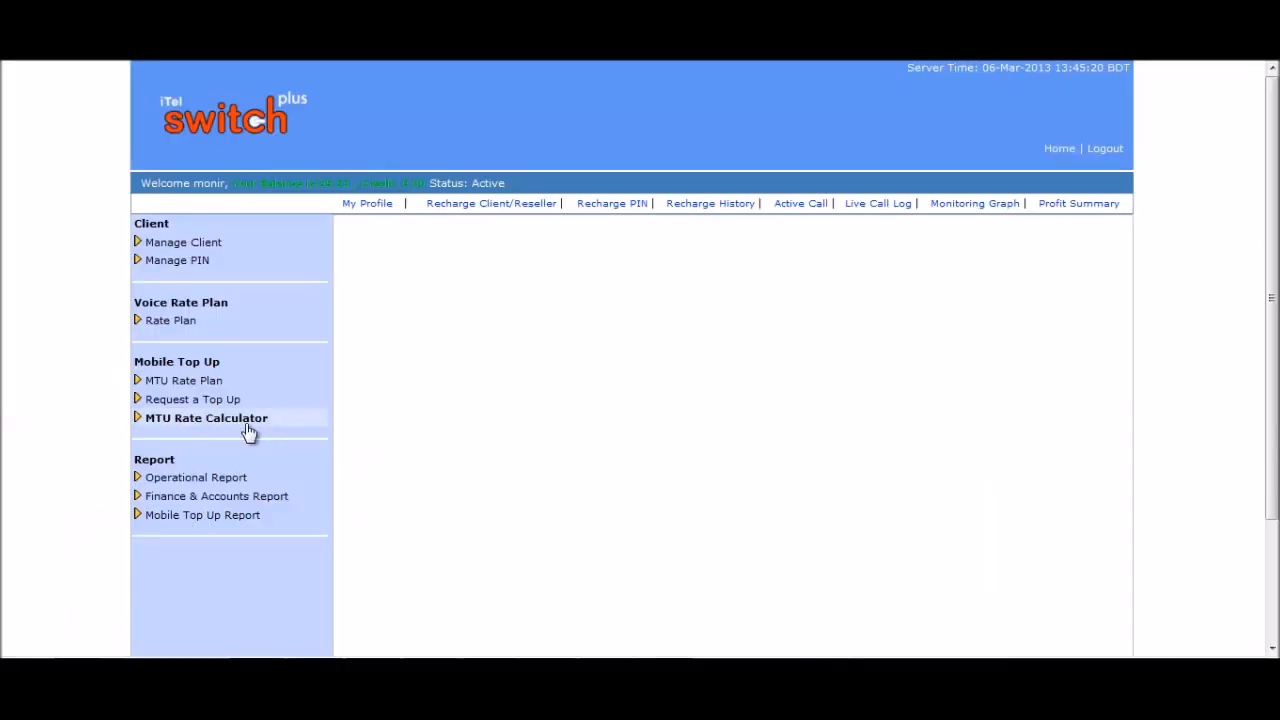
click(232, 440)
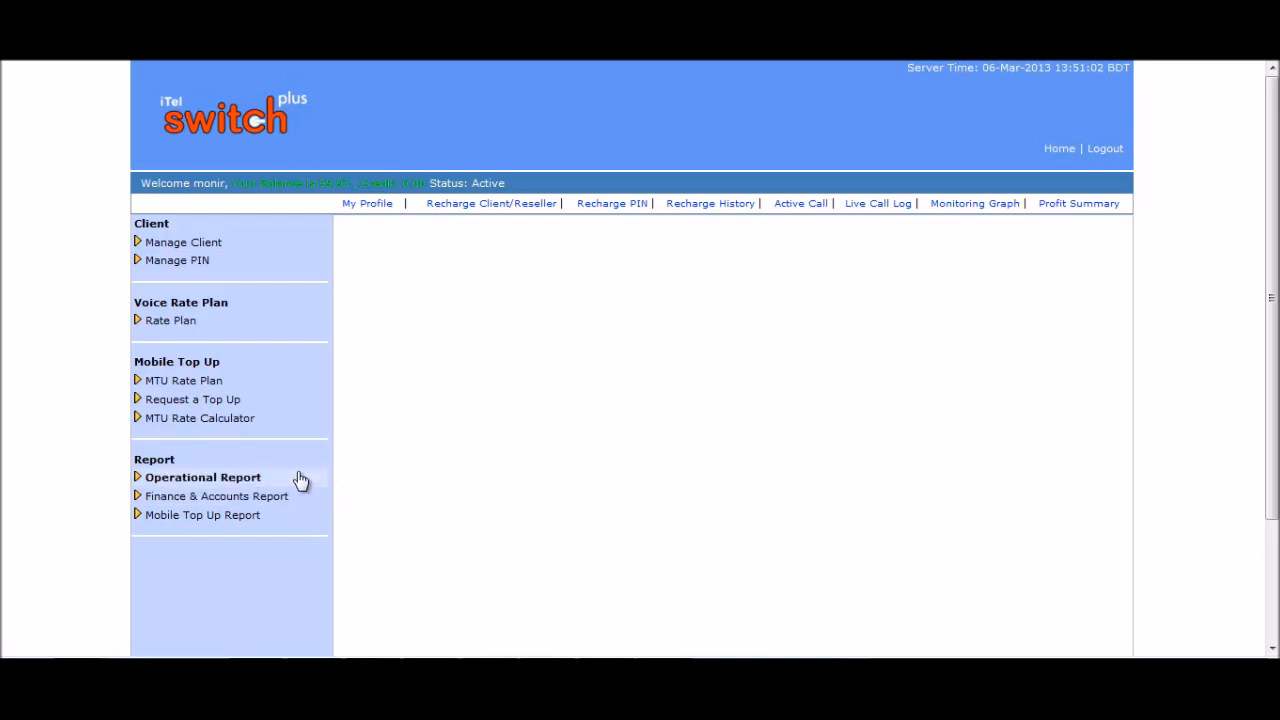
Open Monitoring Report from the Operational Report menu.
click(257, 485)
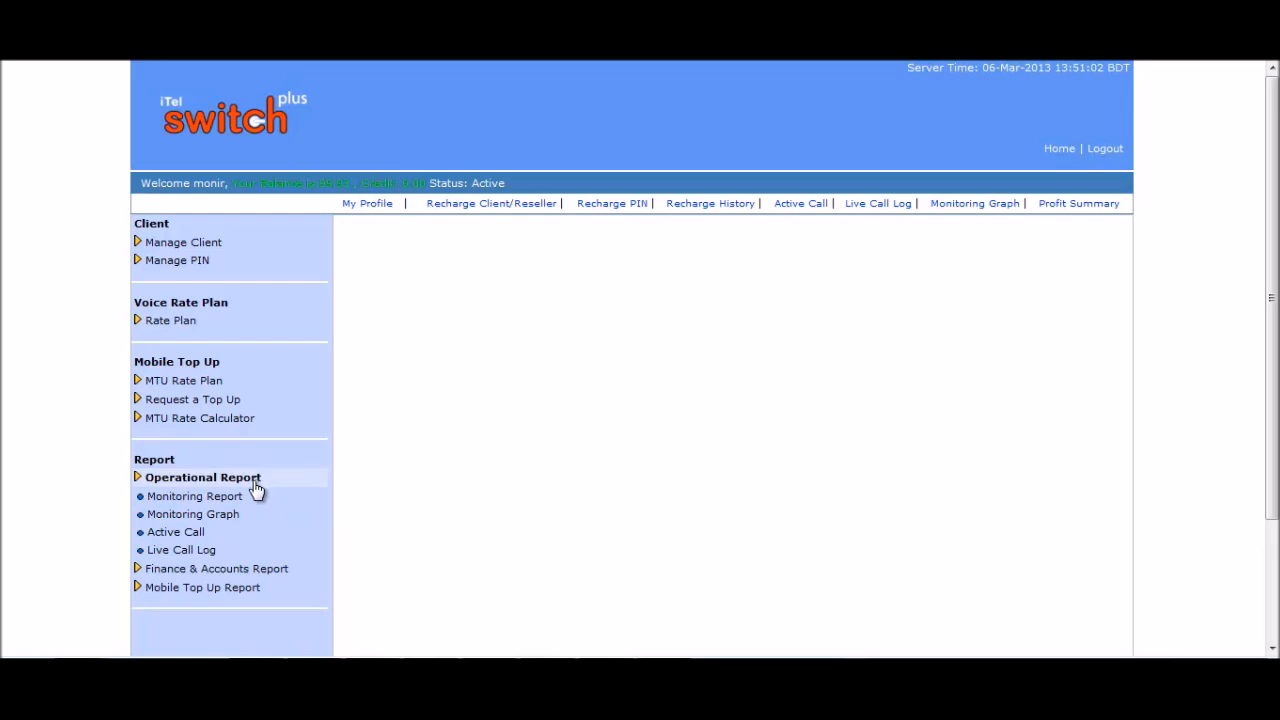
click(208, 498)
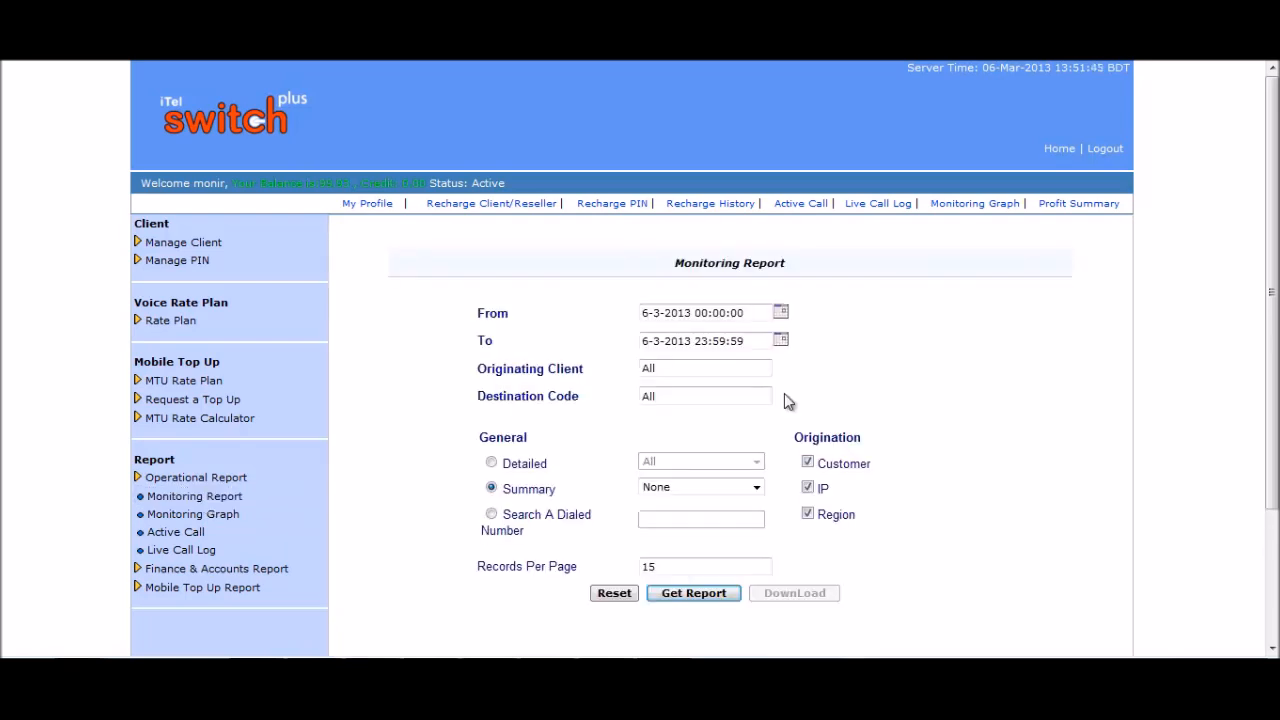
Change the report start date to 6-1-2013 and choose Detailed output.
click(661, 313)
key(BackSpace)
text(1)
click(697, 370)
click(493, 465)
Generate the report and review its Region, Caller ID, Dialed Number, Connect Time and Dur columns.
click(694, 594)
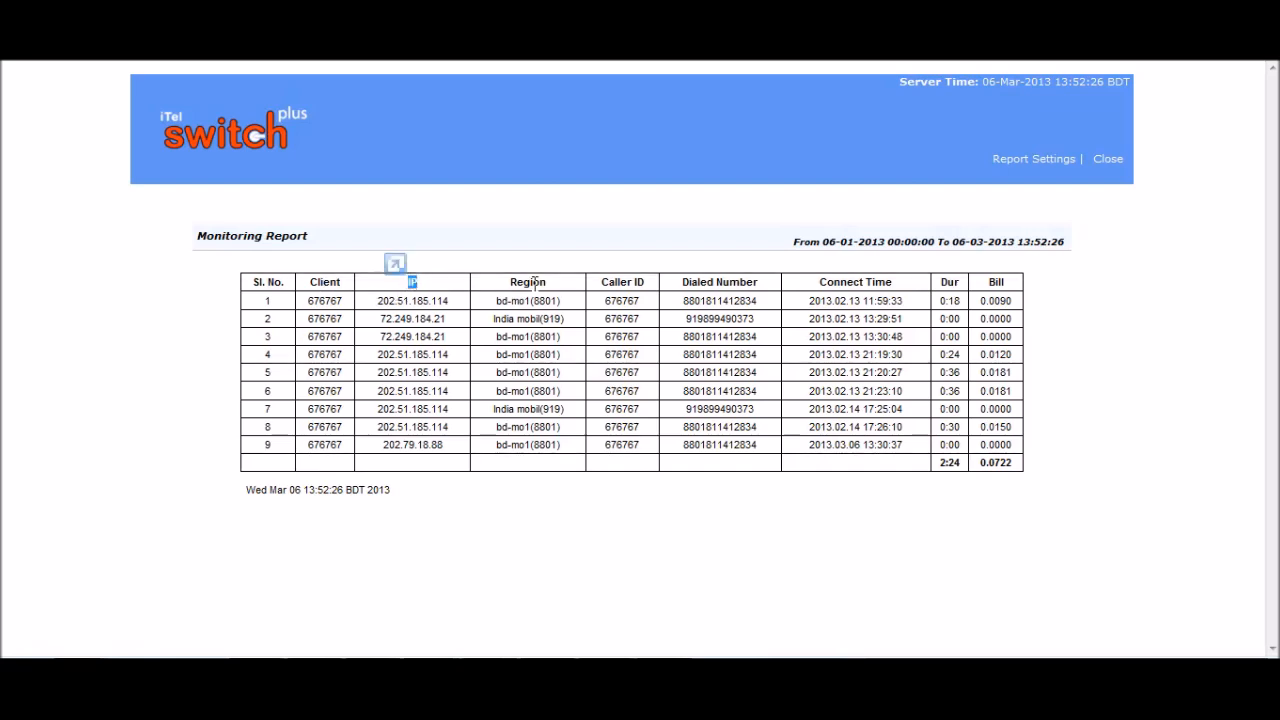
drag(548, 283, 509, 282)
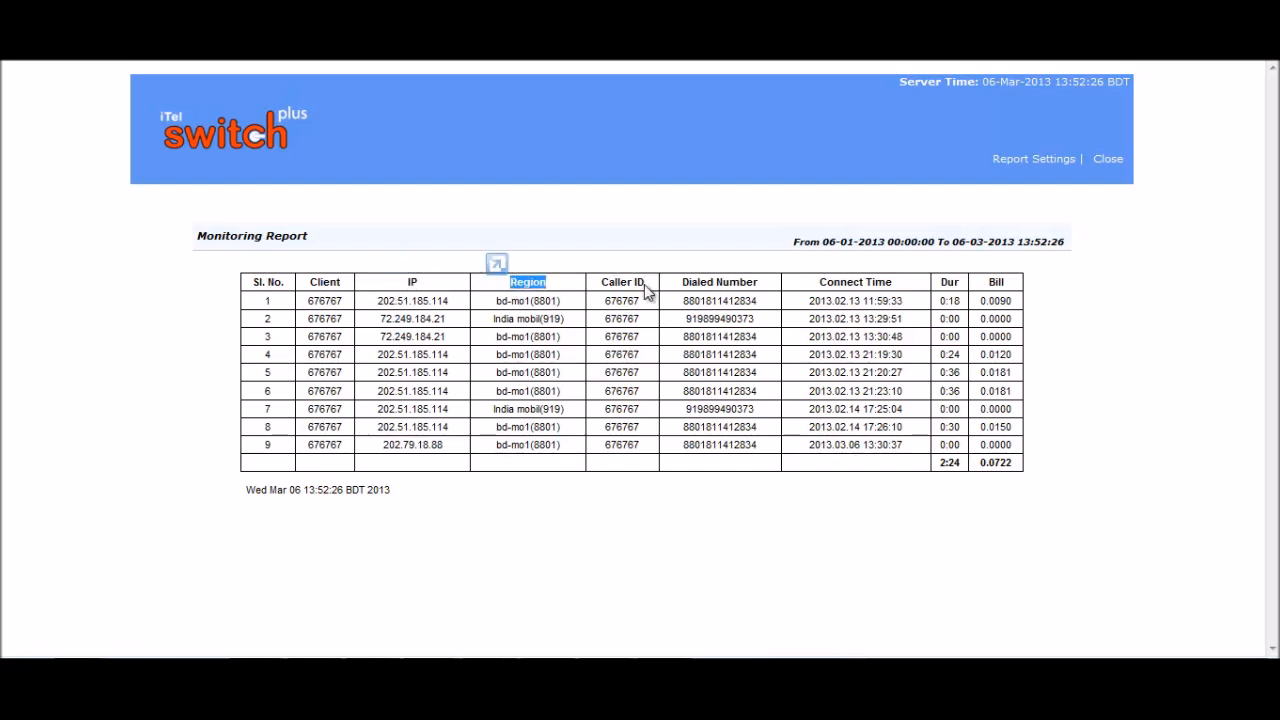
drag(644, 283, 601, 282)
drag(755, 283, 682, 283)
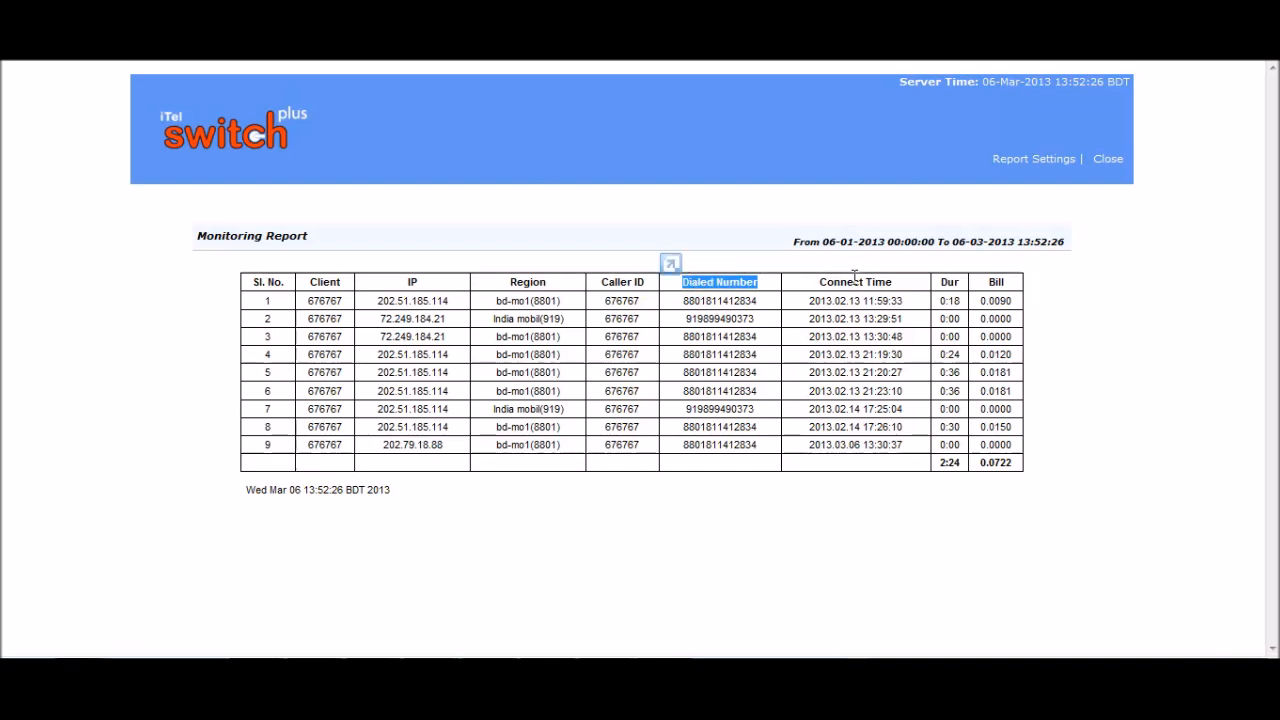
drag(893, 283, 820, 283)
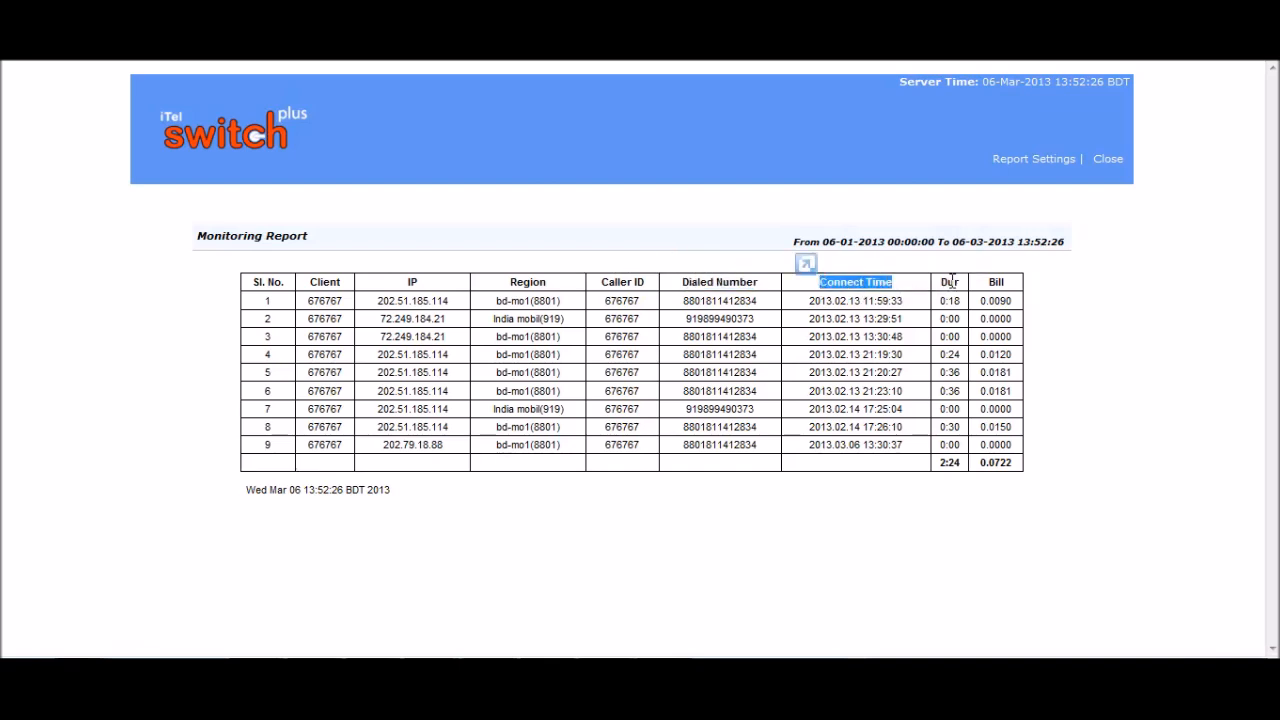
drag(940, 283, 960, 283)
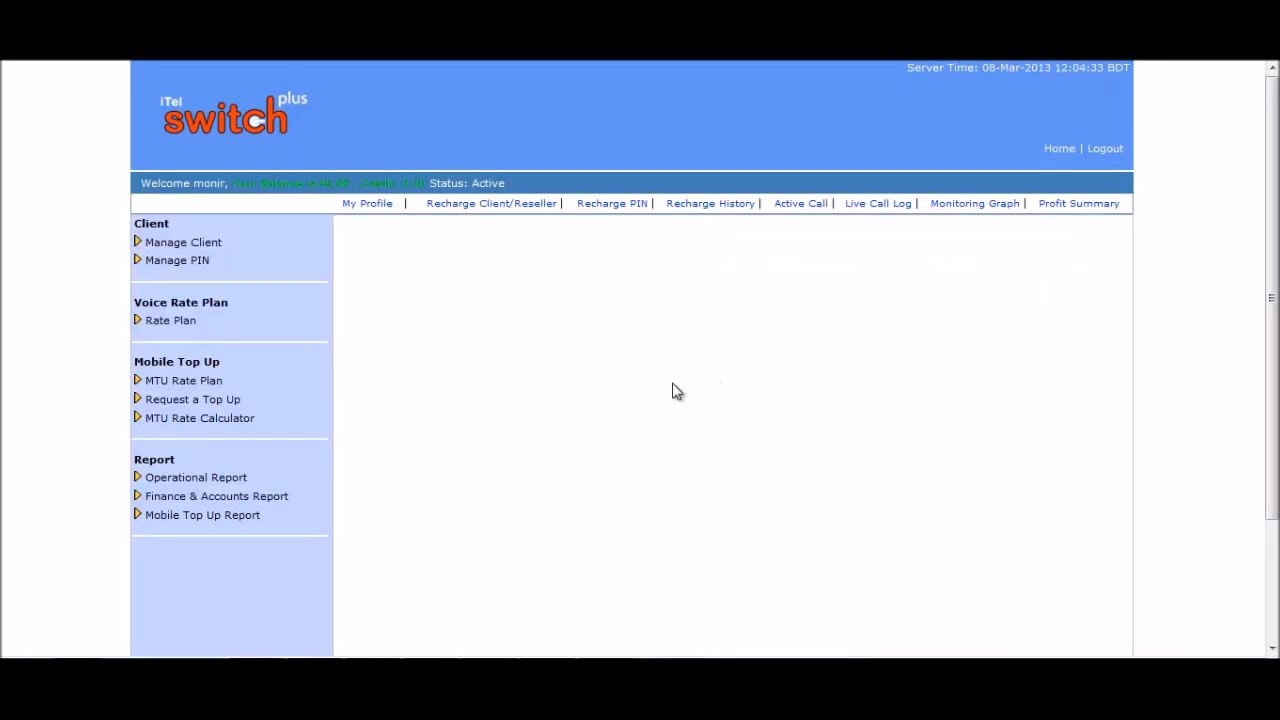
Open Monitoring Graph, set the start date to 8-1-2013 and generate the graphs.
click(242, 480)
click(197, 517)
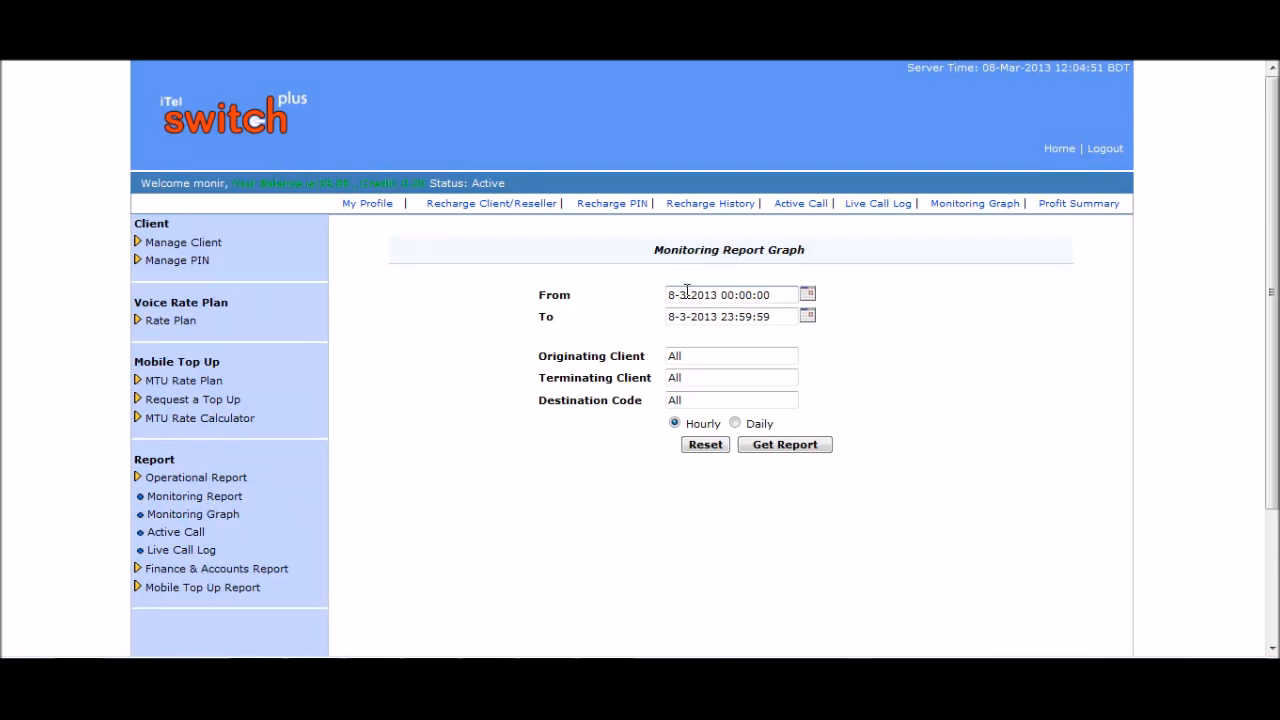
click(688, 291)
key(BackSpace)
text(1)
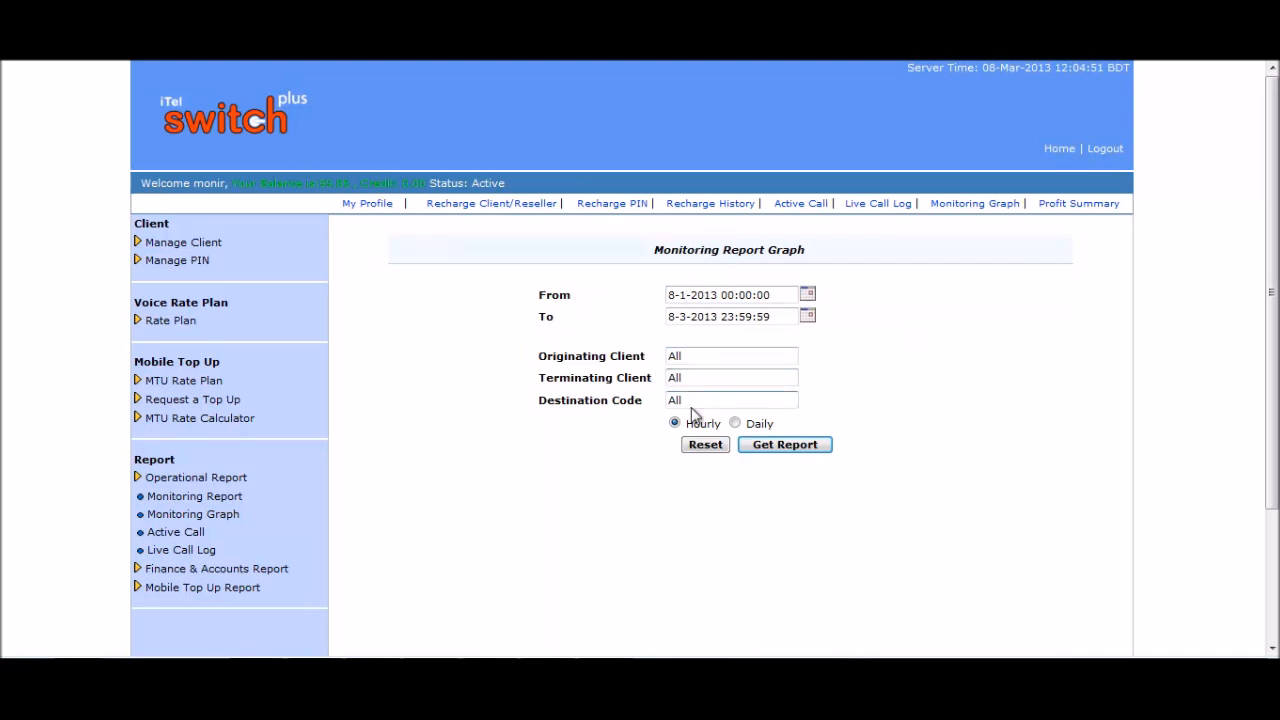
click(785, 446)
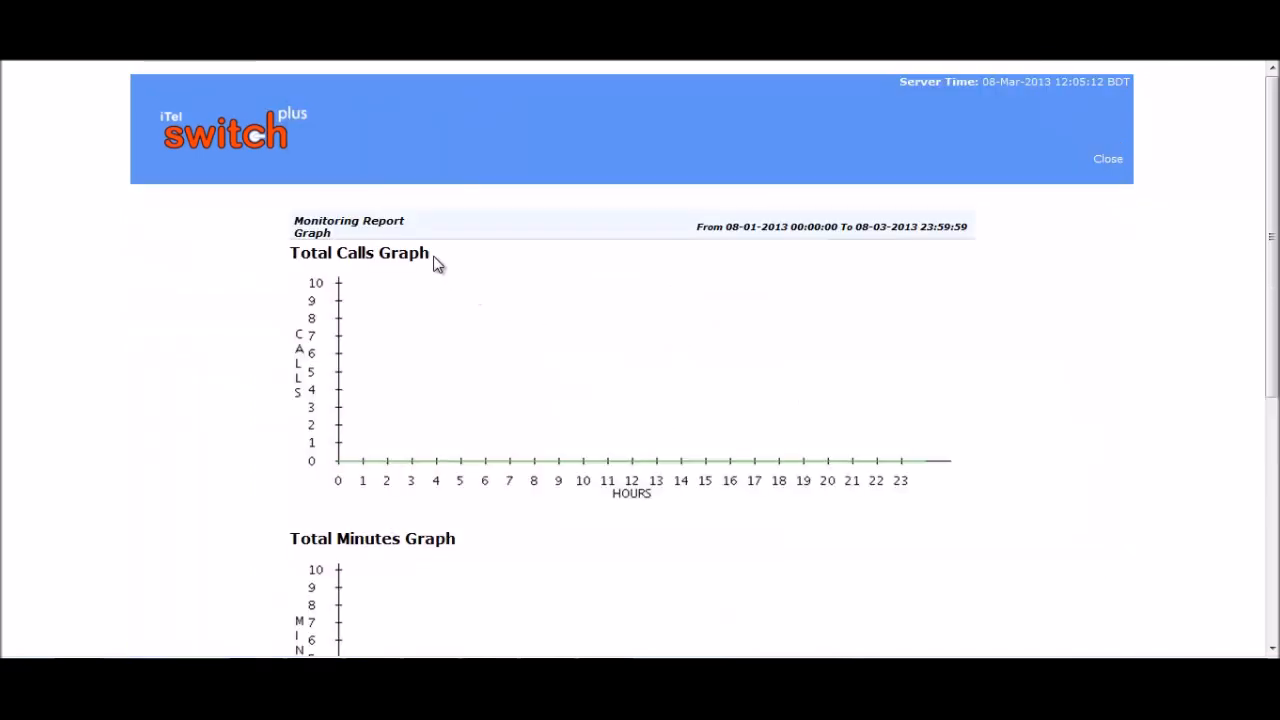
Scroll through the Total Calls, Total Minutes and Average Success Rate graphs.
drag(435, 262, 318, 254)
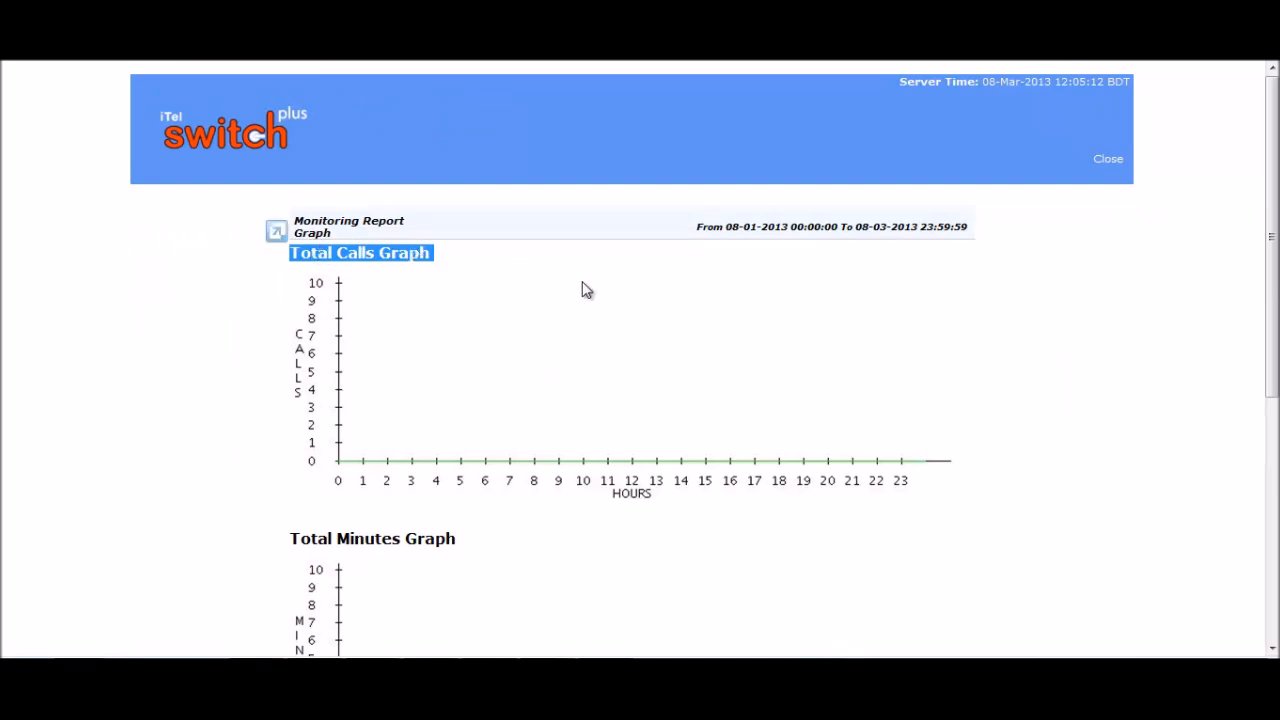
scroll(583, 289, down, 3)
drag(460, 362, 322, 367)
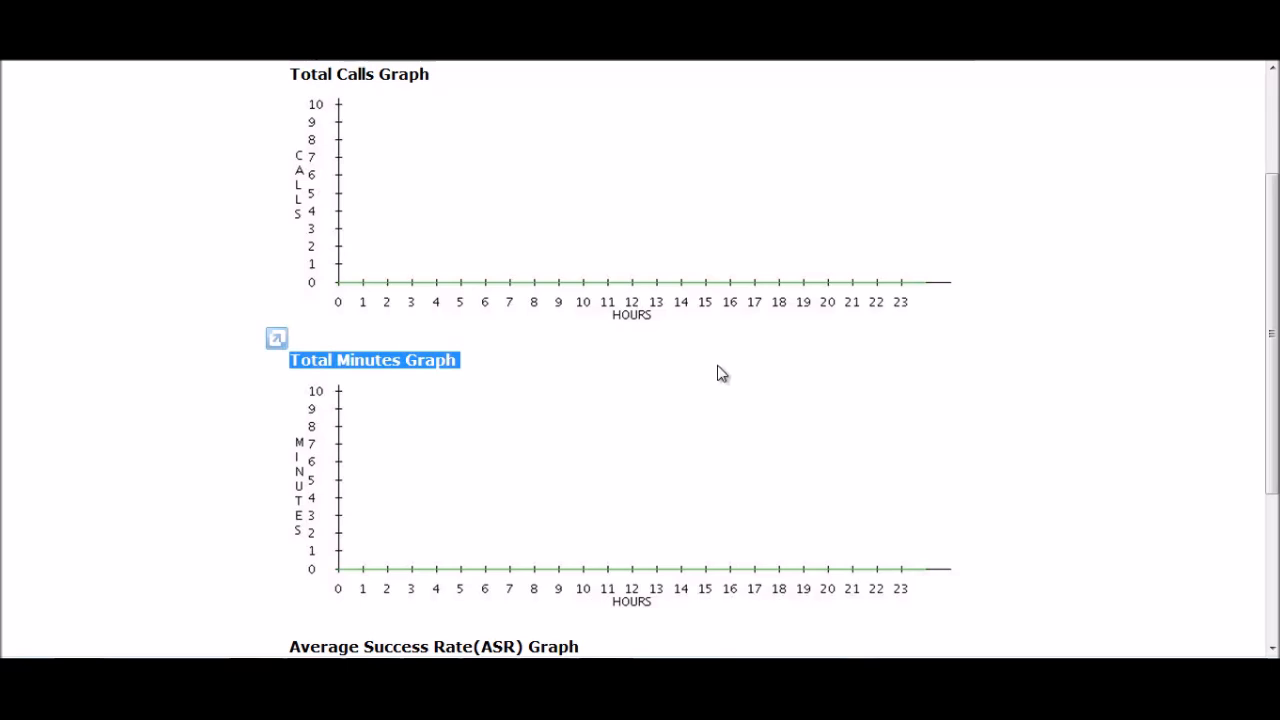
scroll(717, 373, down, 5)
click(625, 376)
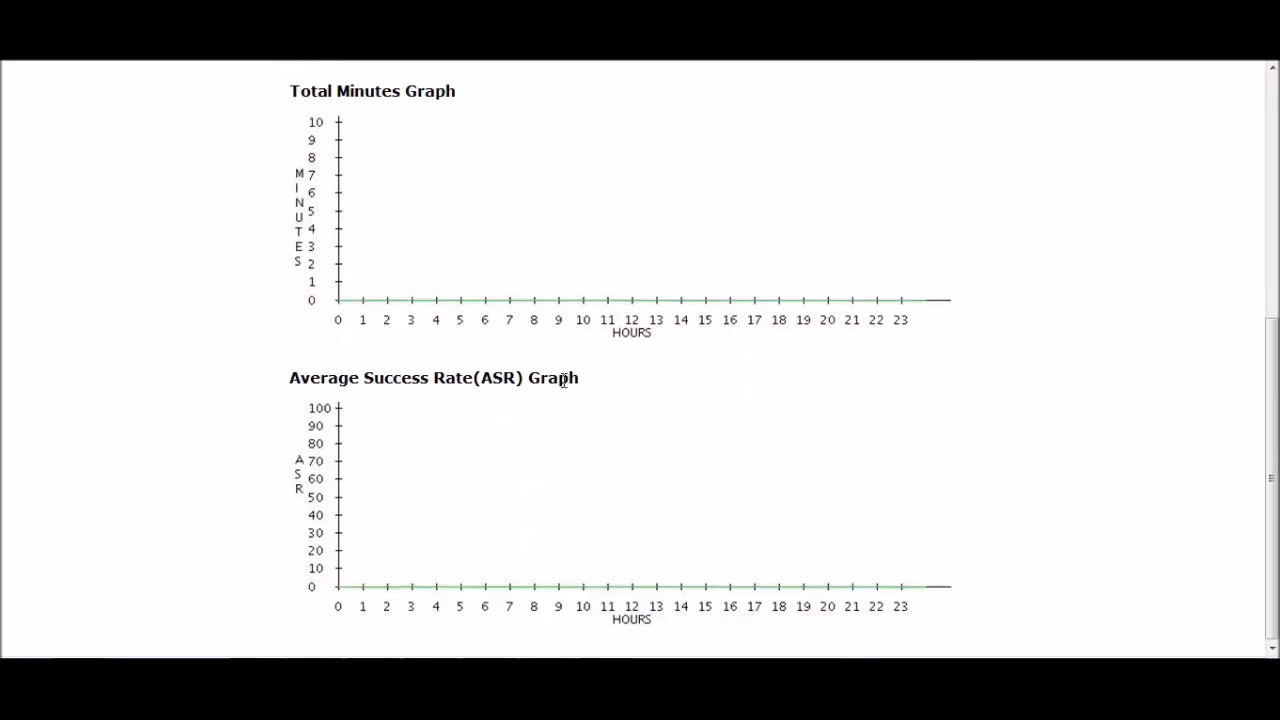
drag(580, 380, 300, 380)
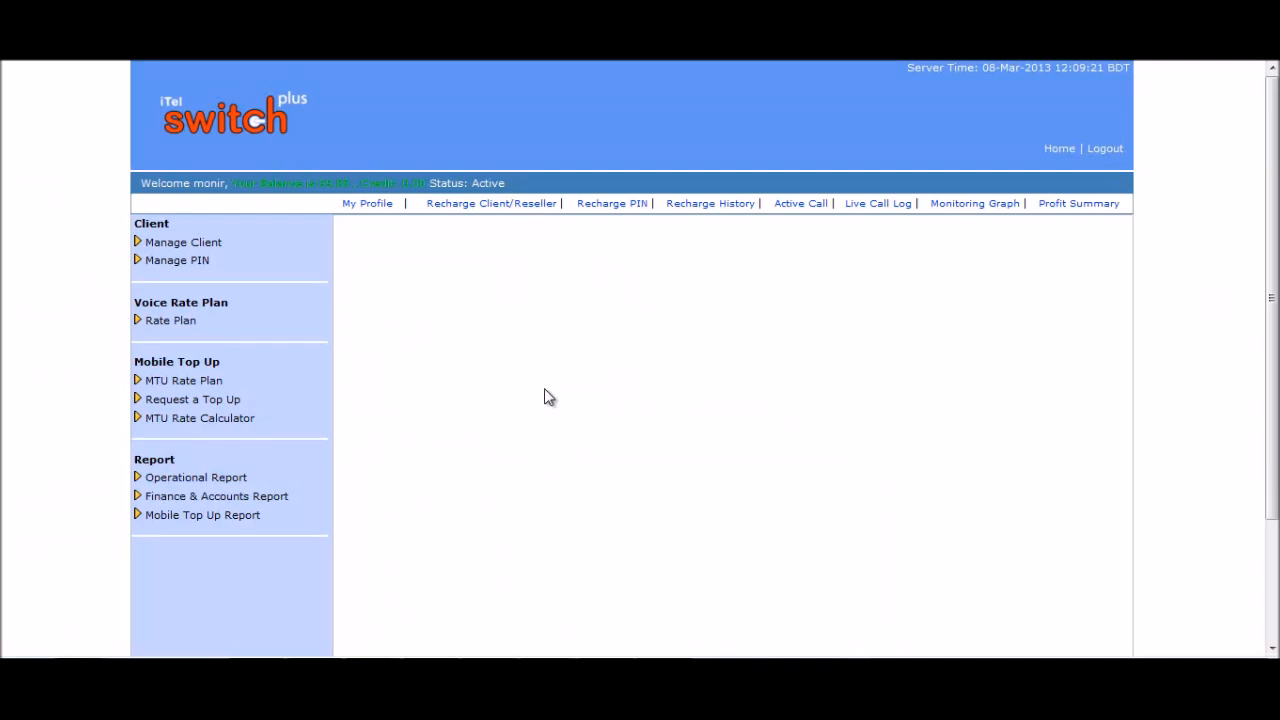
Open the Live Call Log and expand the details of completed call 4 and failed call 6.
click(248, 481)
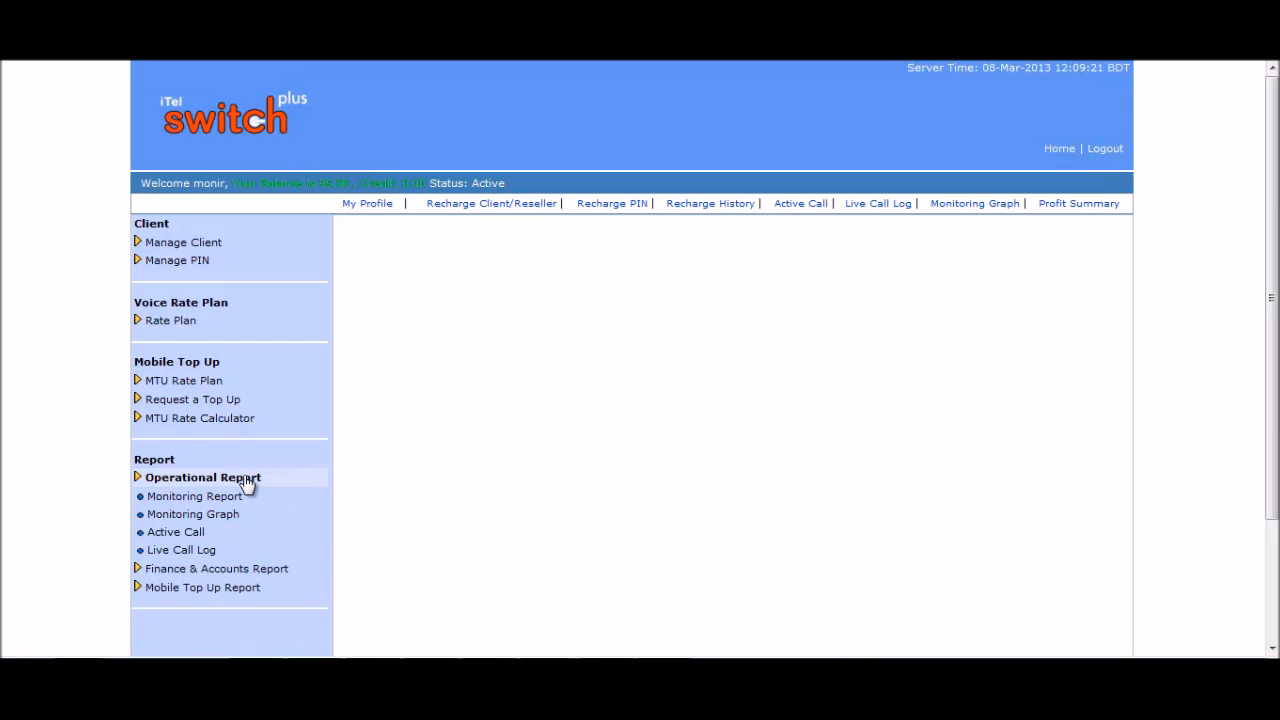
click(207, 552)
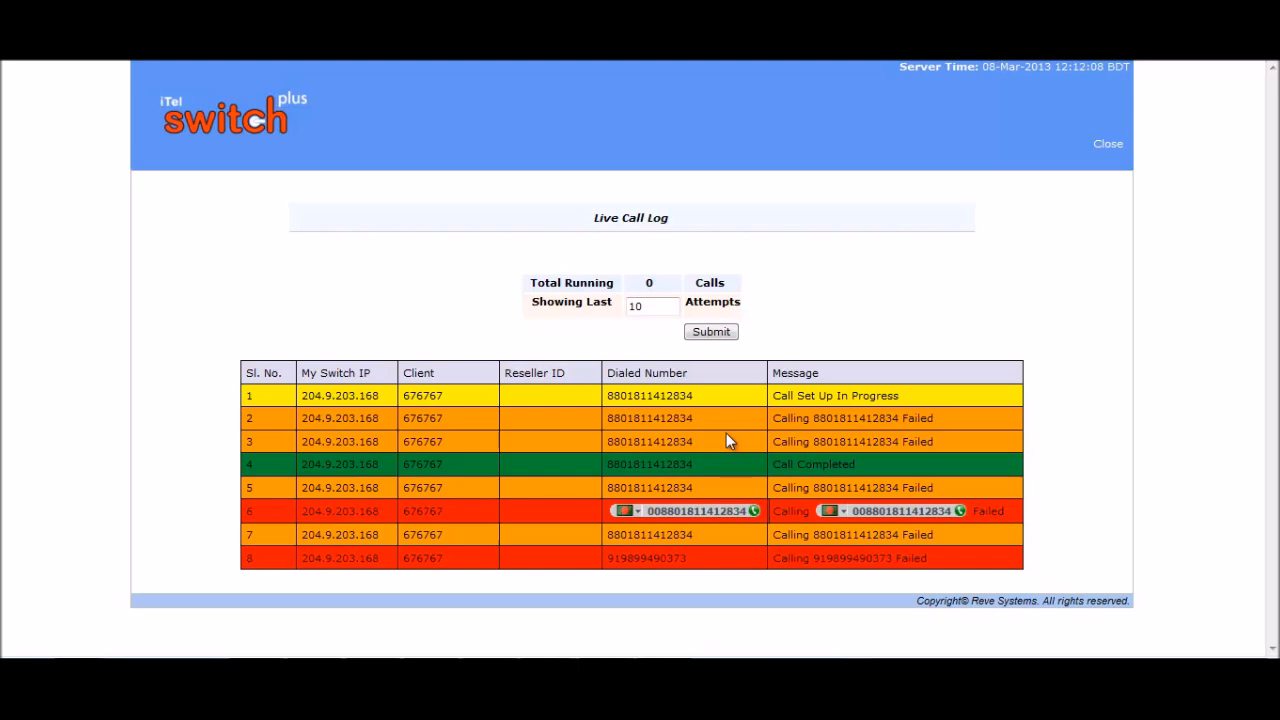
click(790, 467)
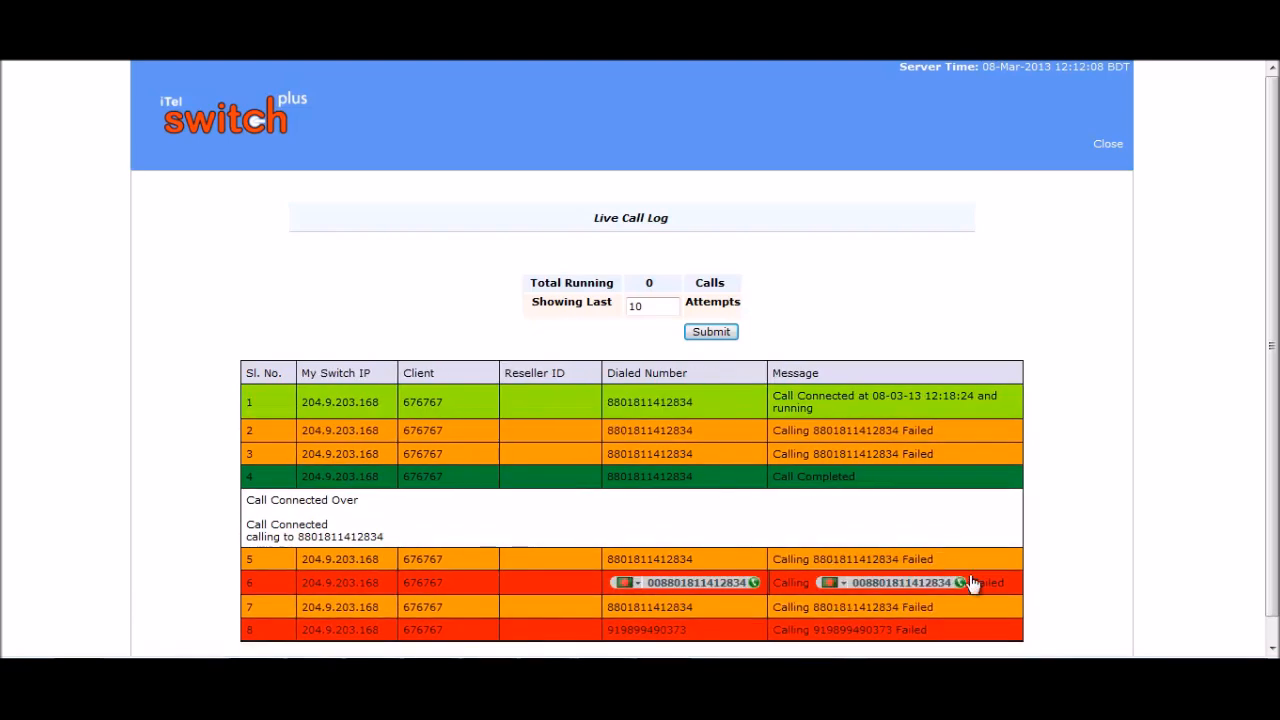
click(974, 584)
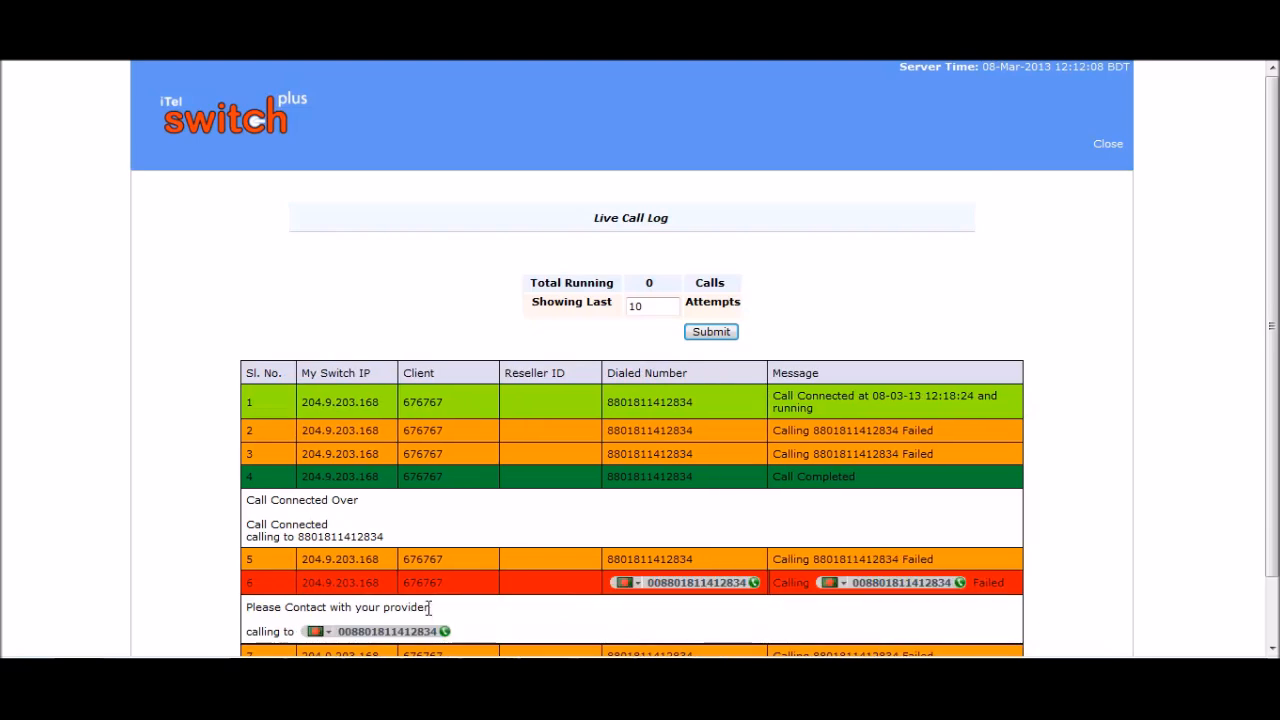
Point out the provider failure message, then expand the details of calls 3 and 1.
drag(430, 607, 258, 610)
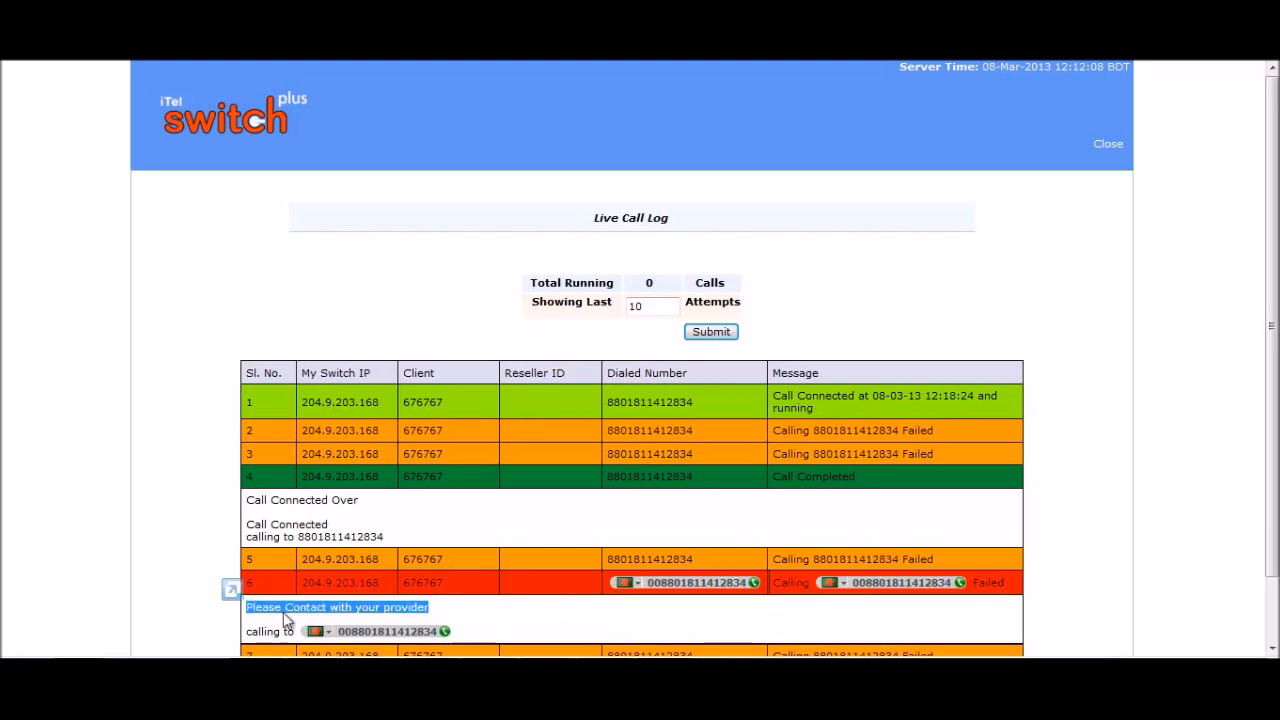
click(450, 618)
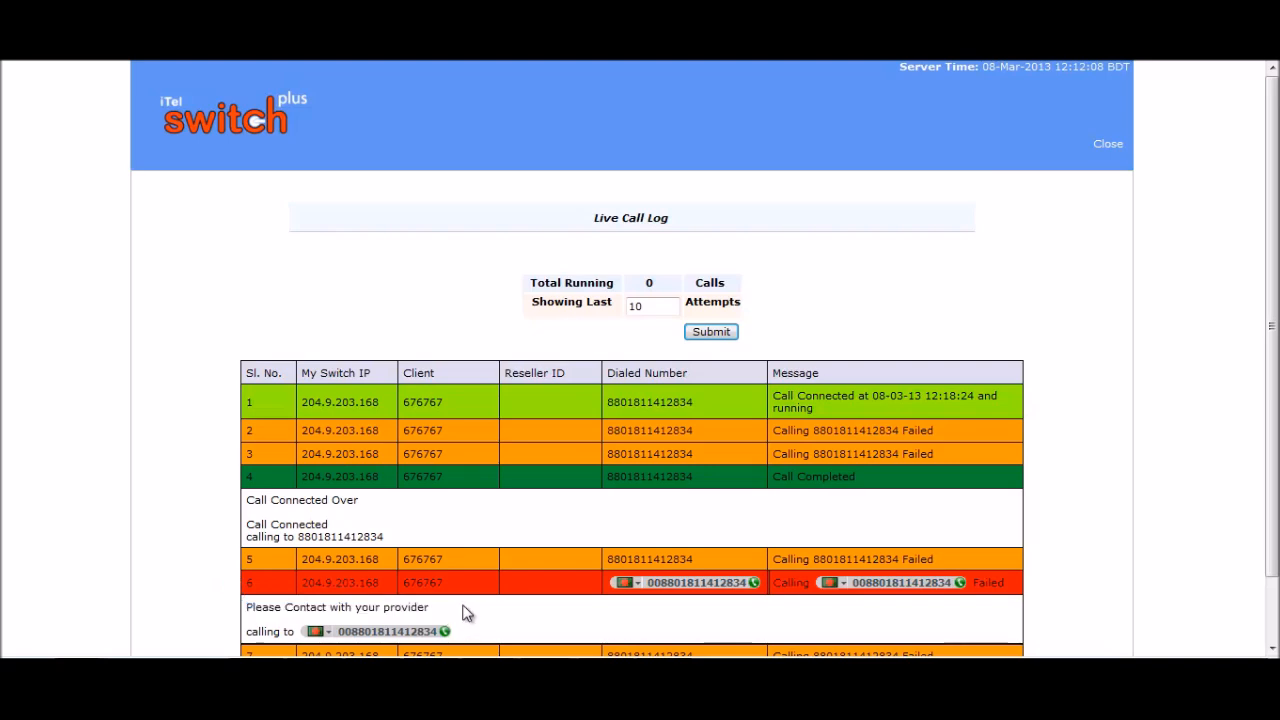
click(828, 458)
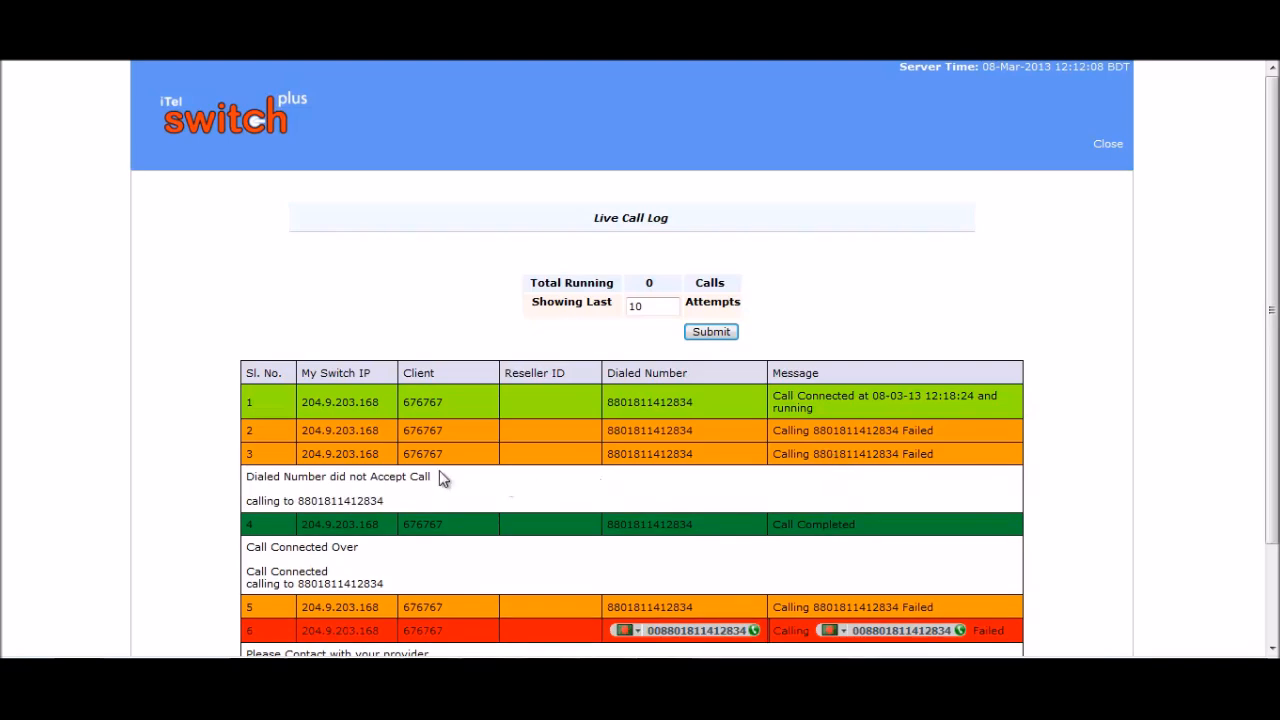
drag(436, 478, 246, 478)
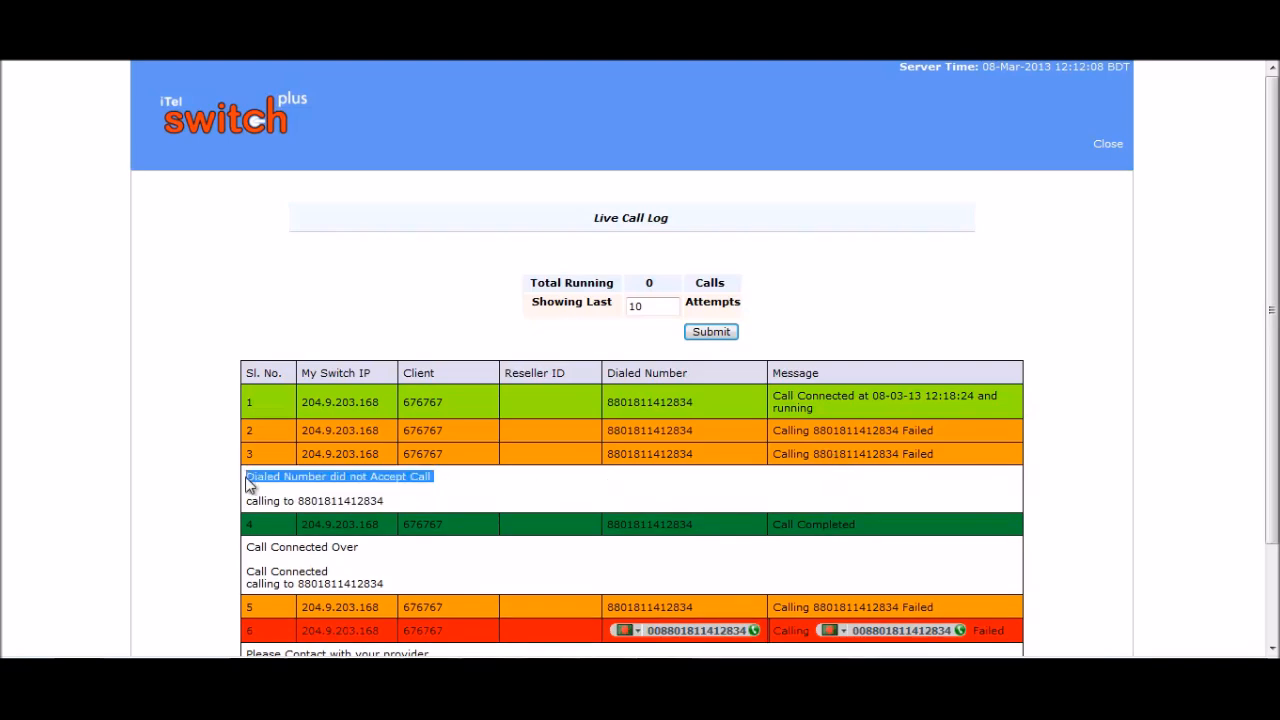
click(482, 497)
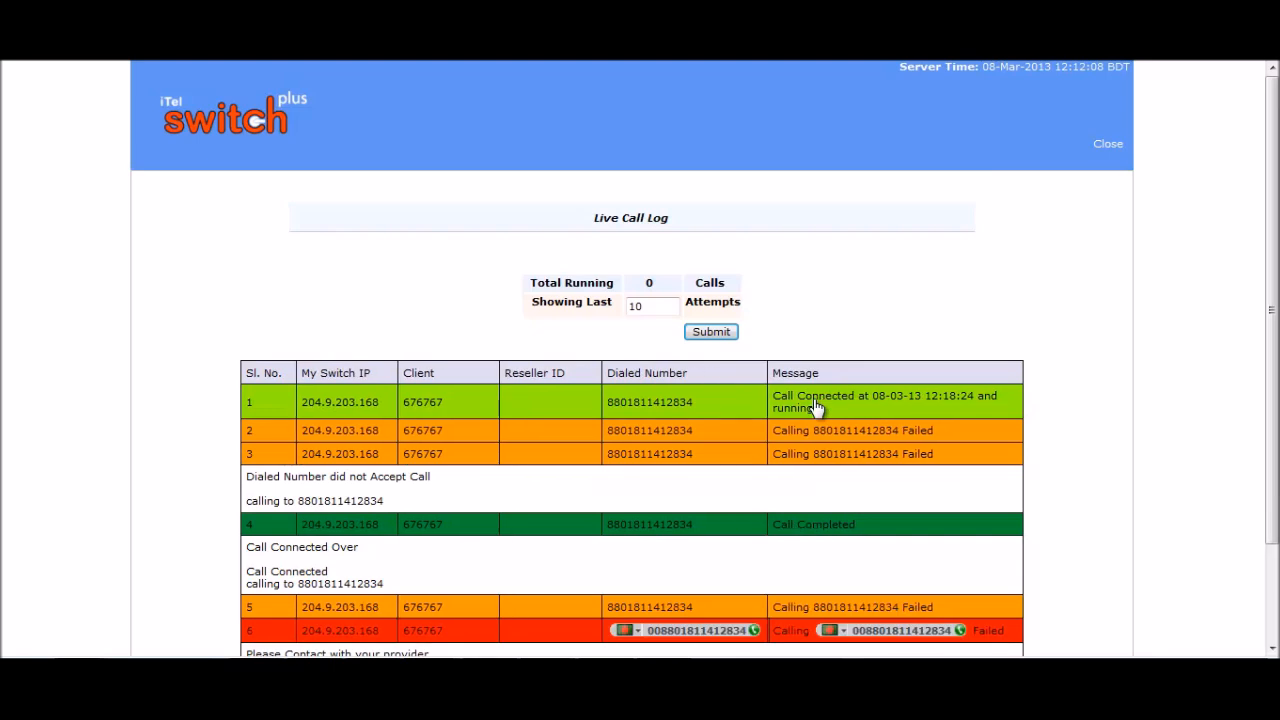
click(817, 406)
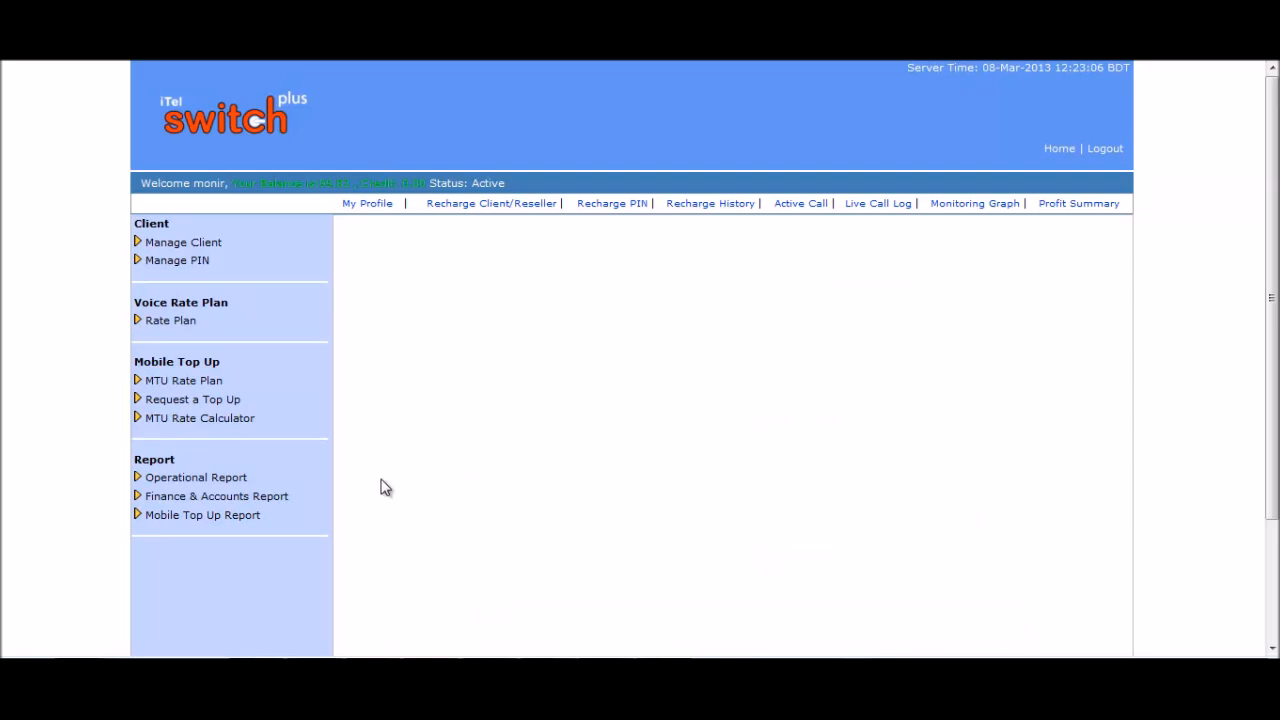
click(245, 479)
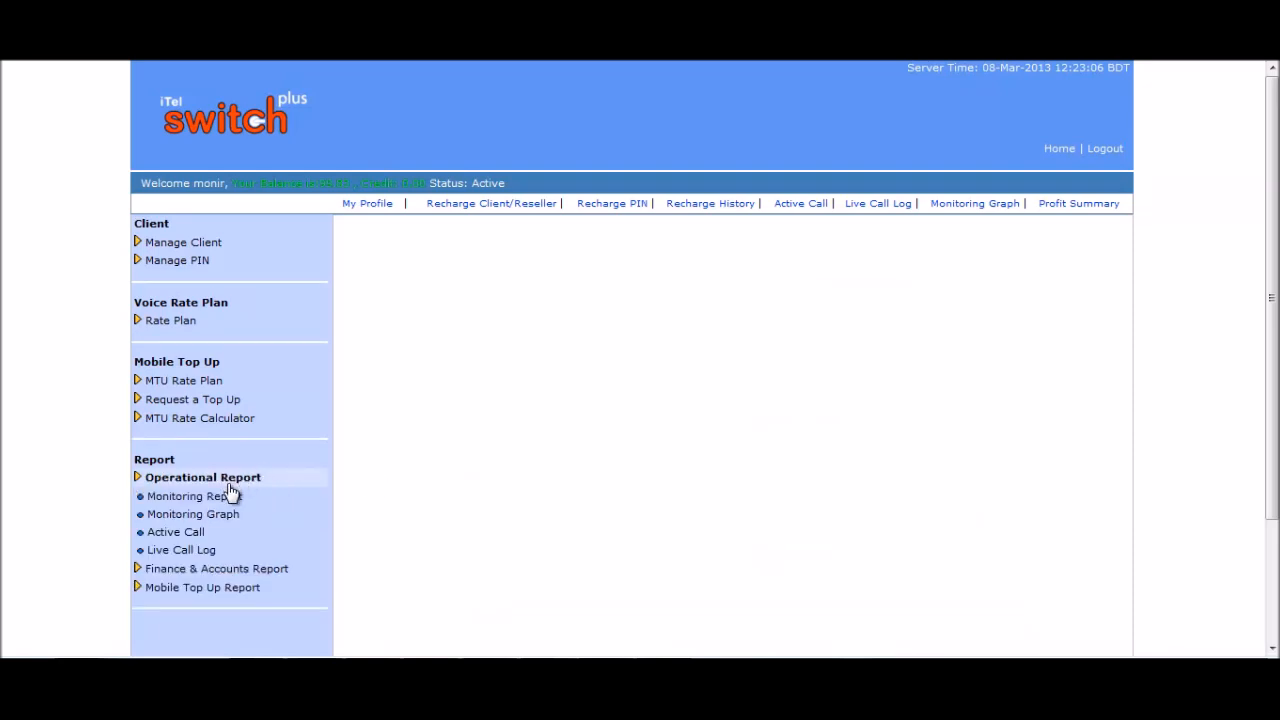
click(200, 533)
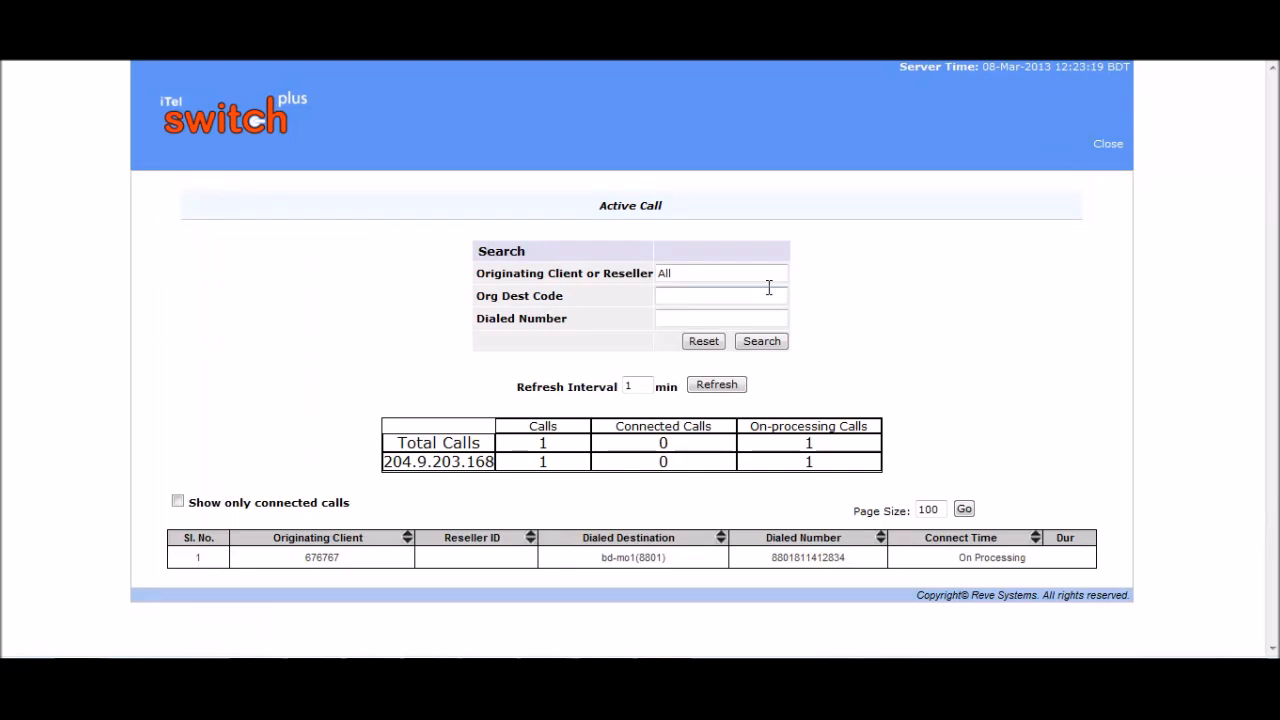
double_click(664, 273)
click(731, 297)
click(712, 319)
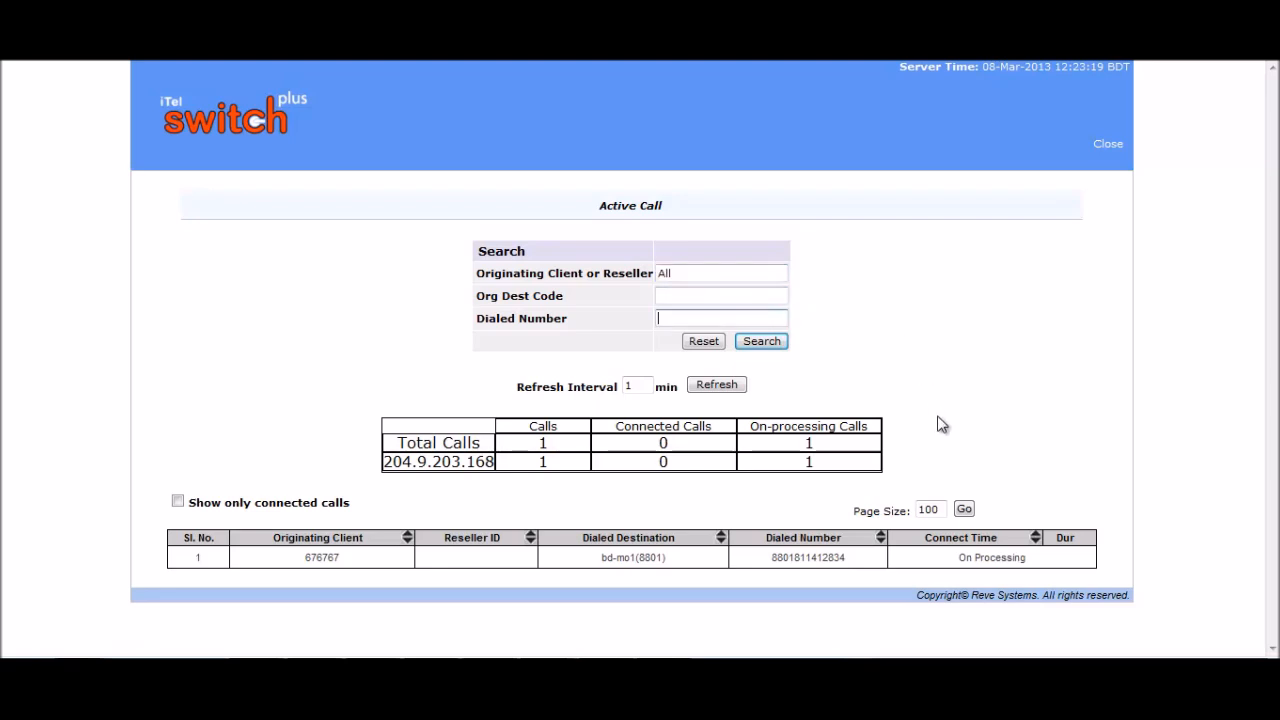
click(1038, 542)
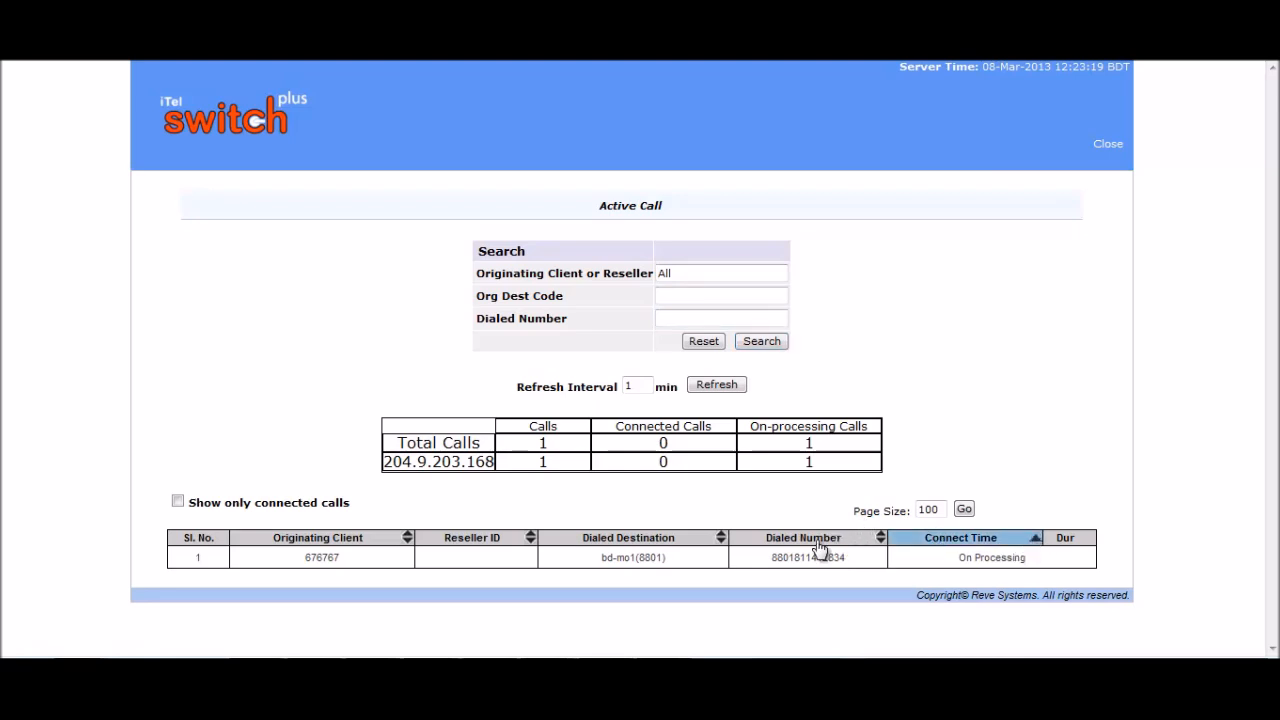
click(530, 539)
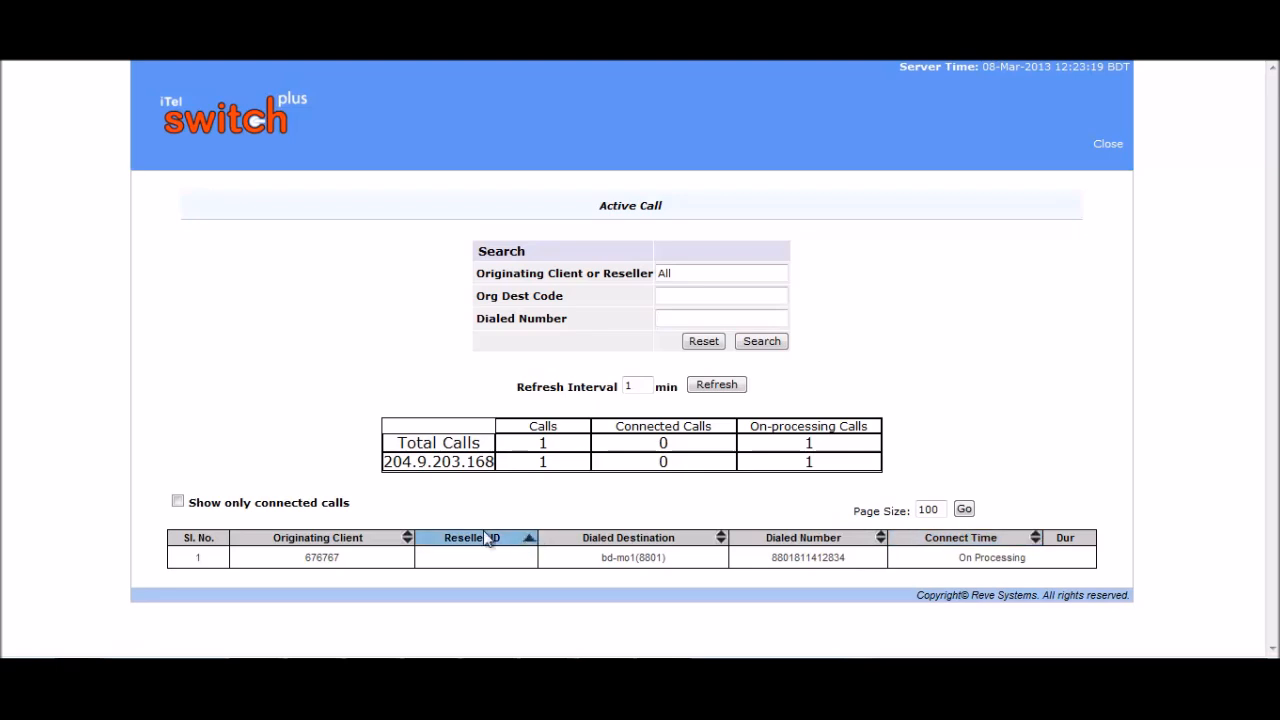
click(405, 543)
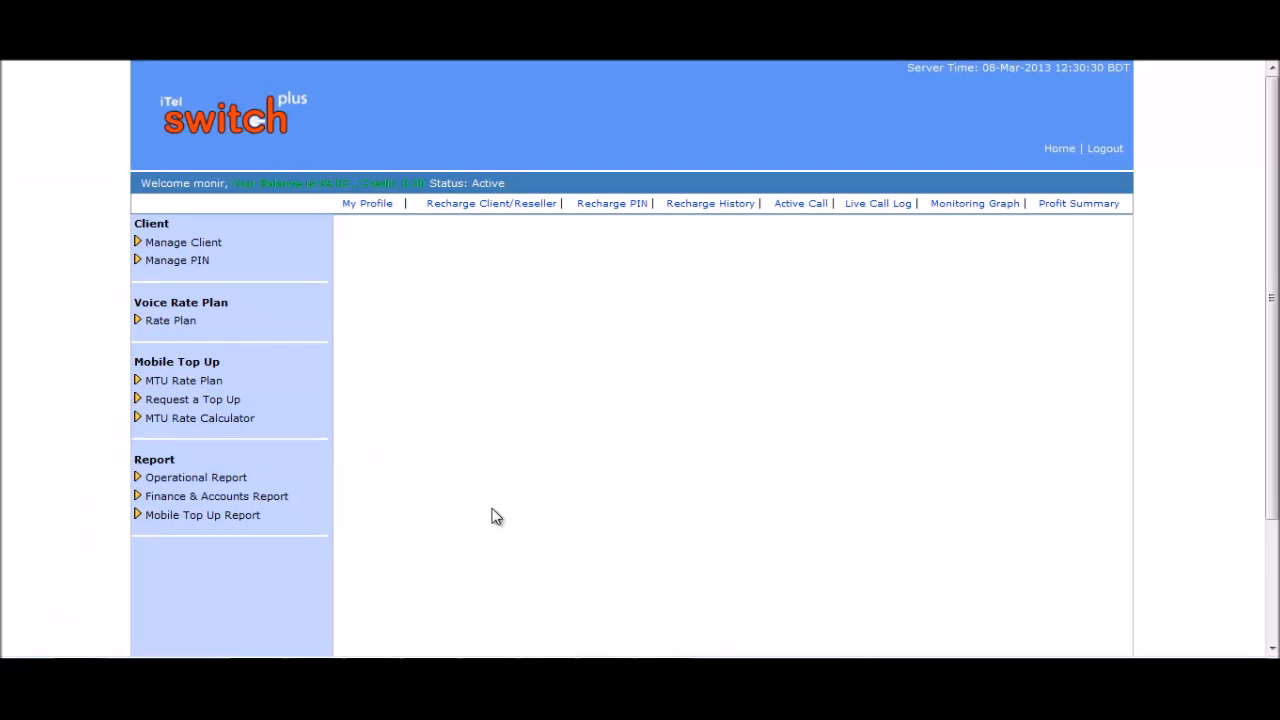
Open the Profit Summary report with a custom date range, broken down destination wise.
click(286, 504)
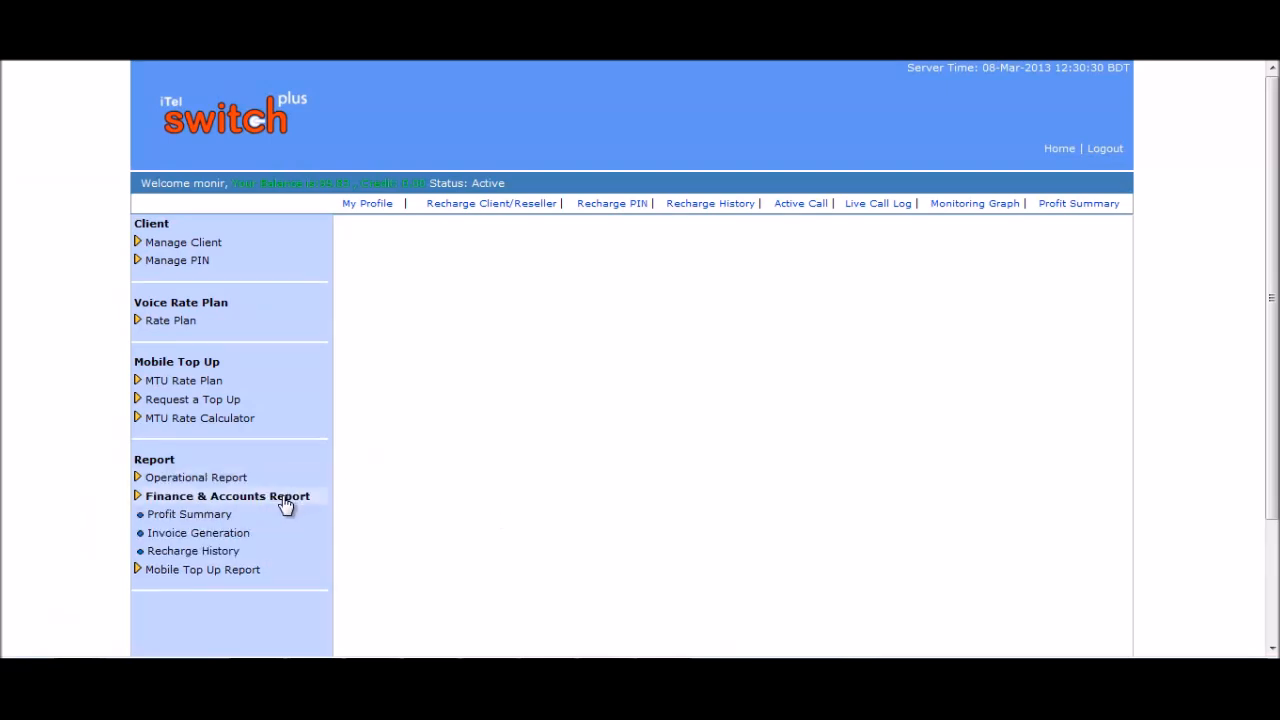
click(190, 516)
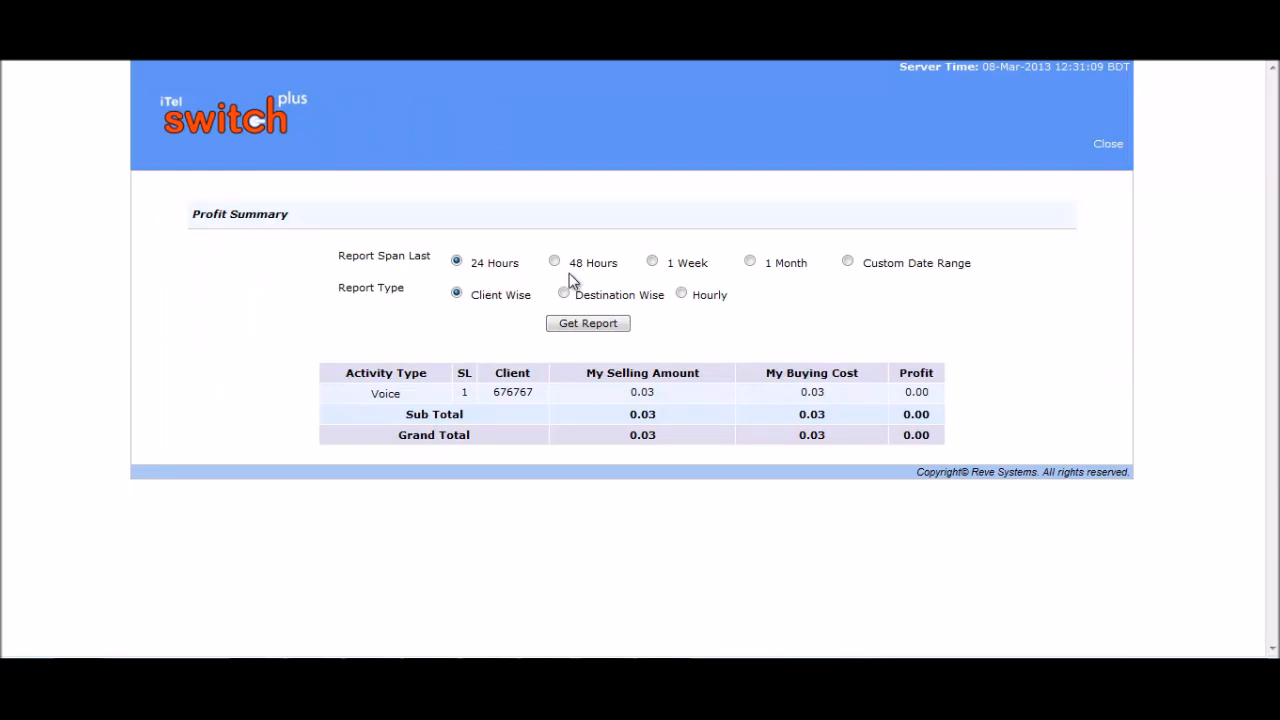
click(847, 258)
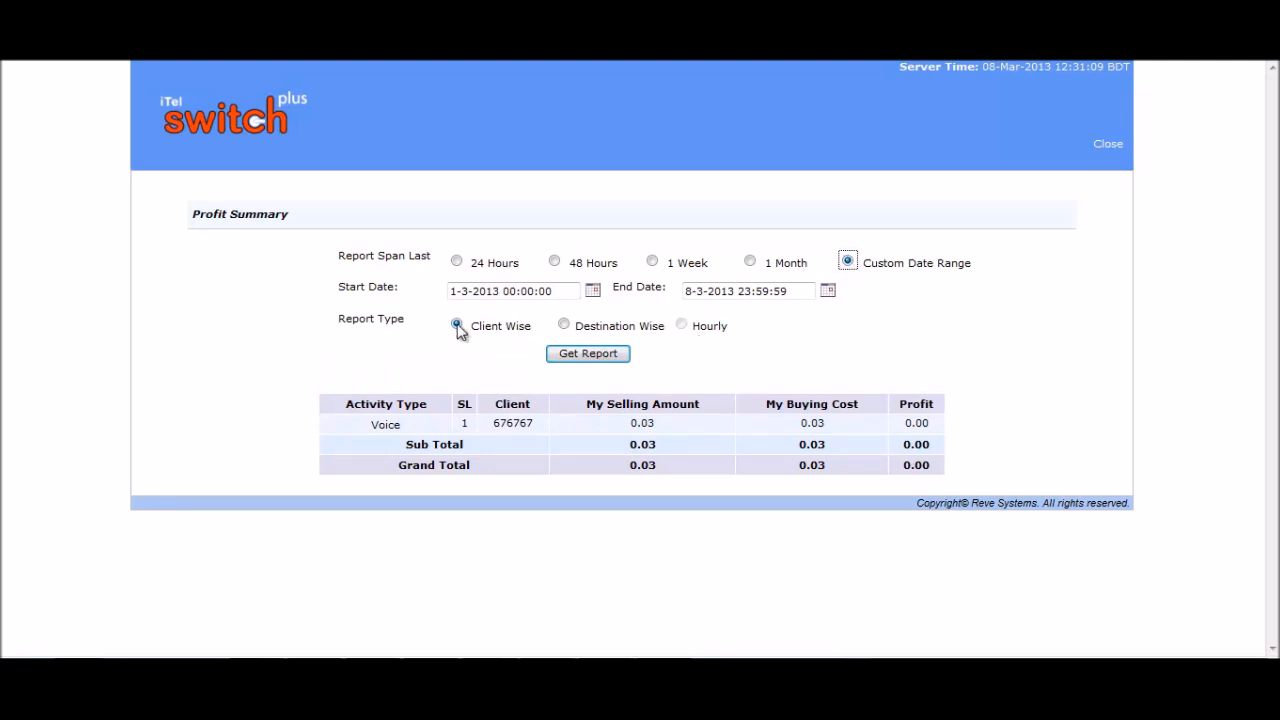
click(563, 324)
click(686, 324)
Point out the selling amount heading and the Voice row's buying cost and 0.00 profit.
drag(703, 408, 613, 411)
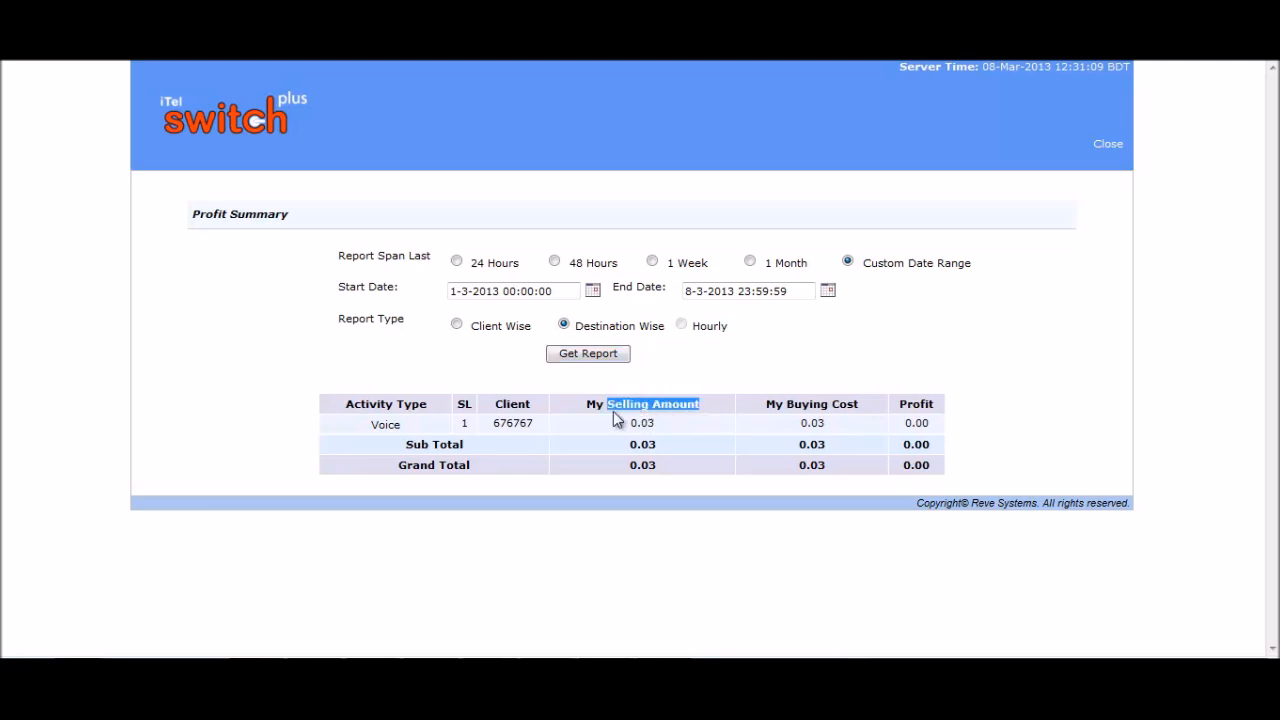
click(740, 377)
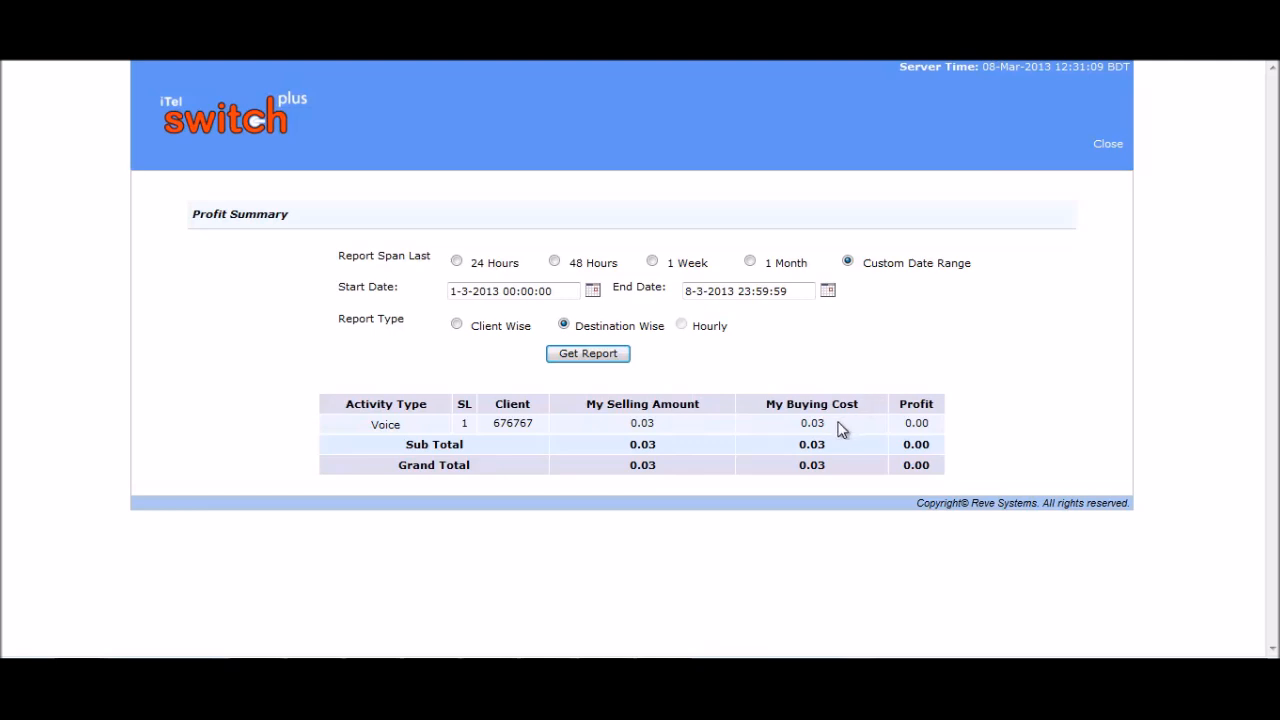
drag(826, 424, 799, 424)
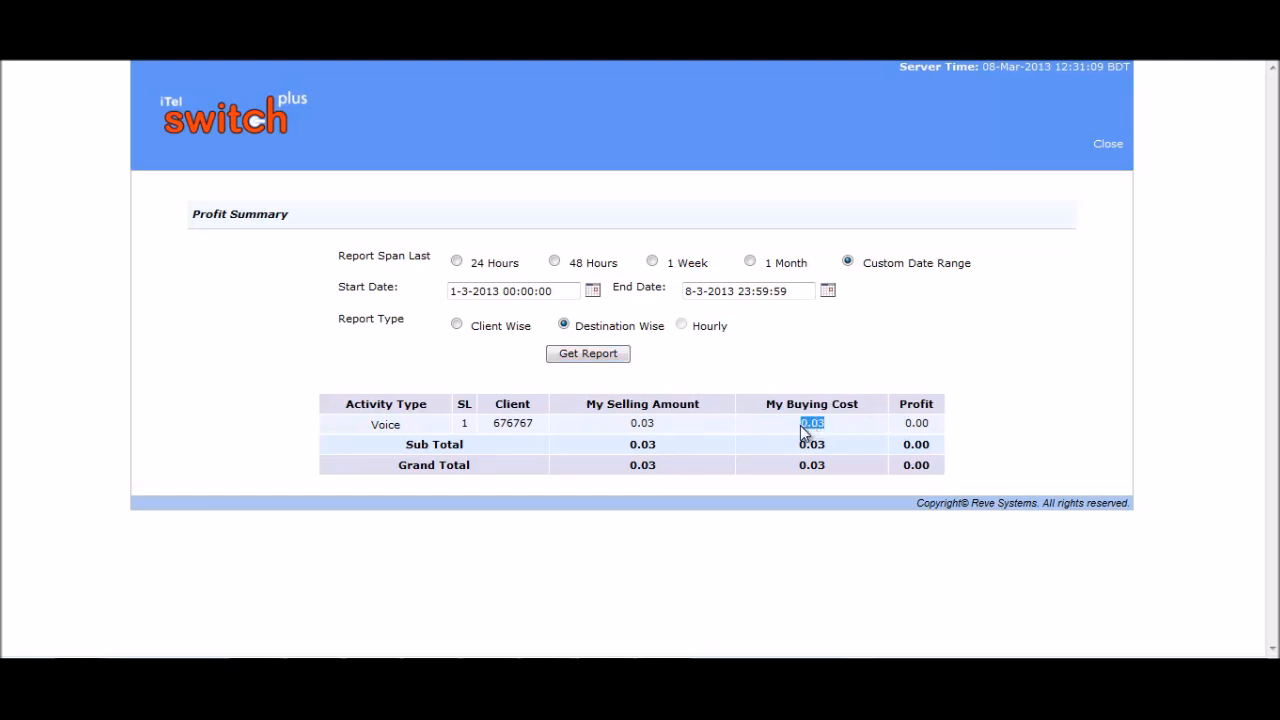
click(900, 352)
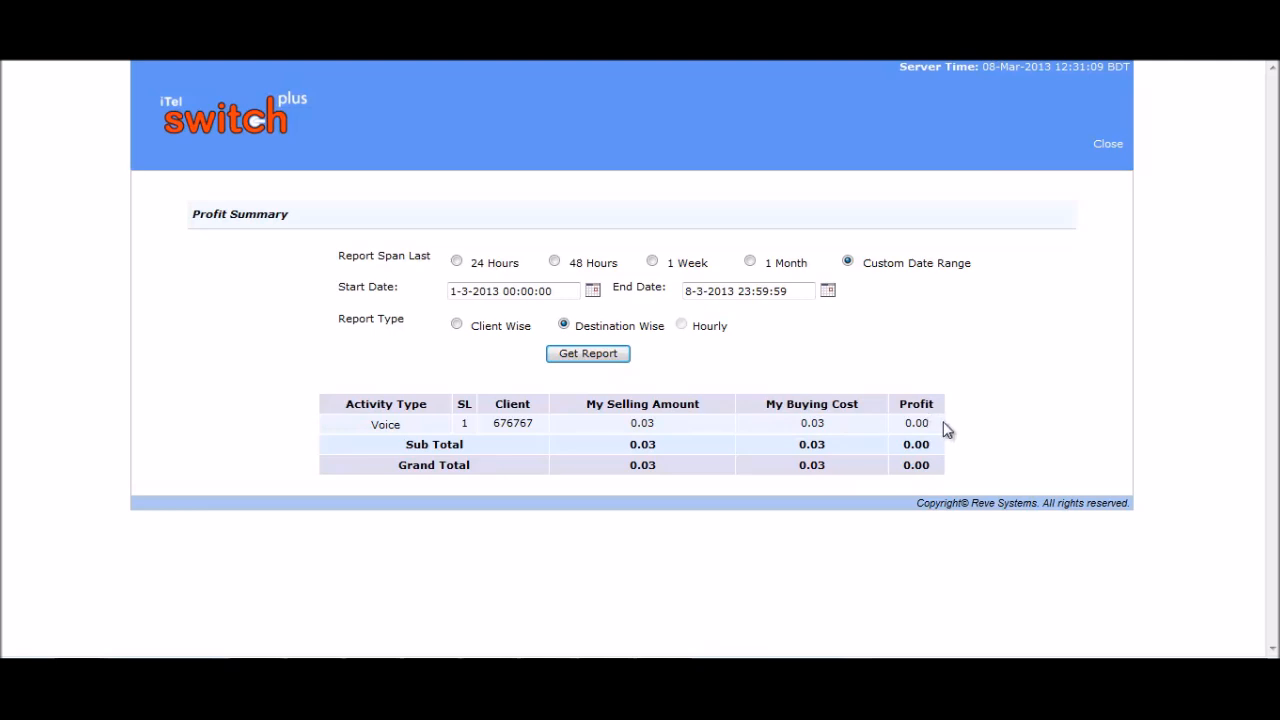
drag(932, 424, 906, 424)
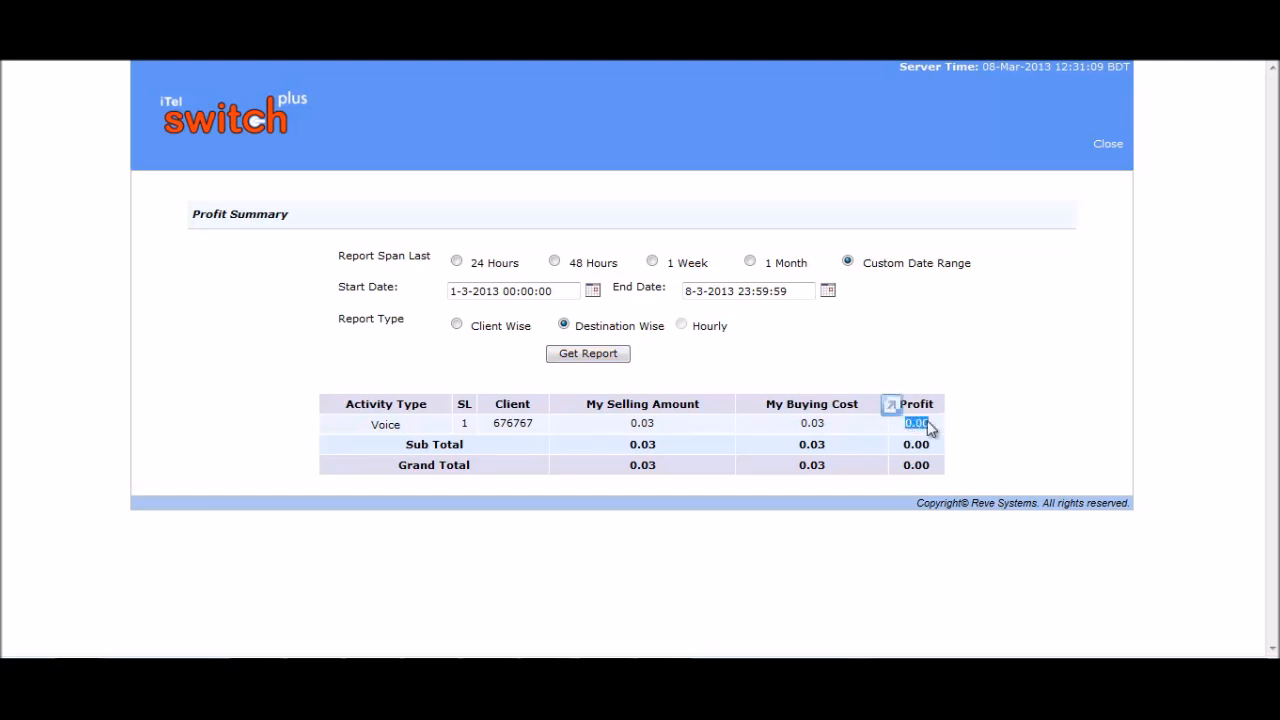
click(970, 420)
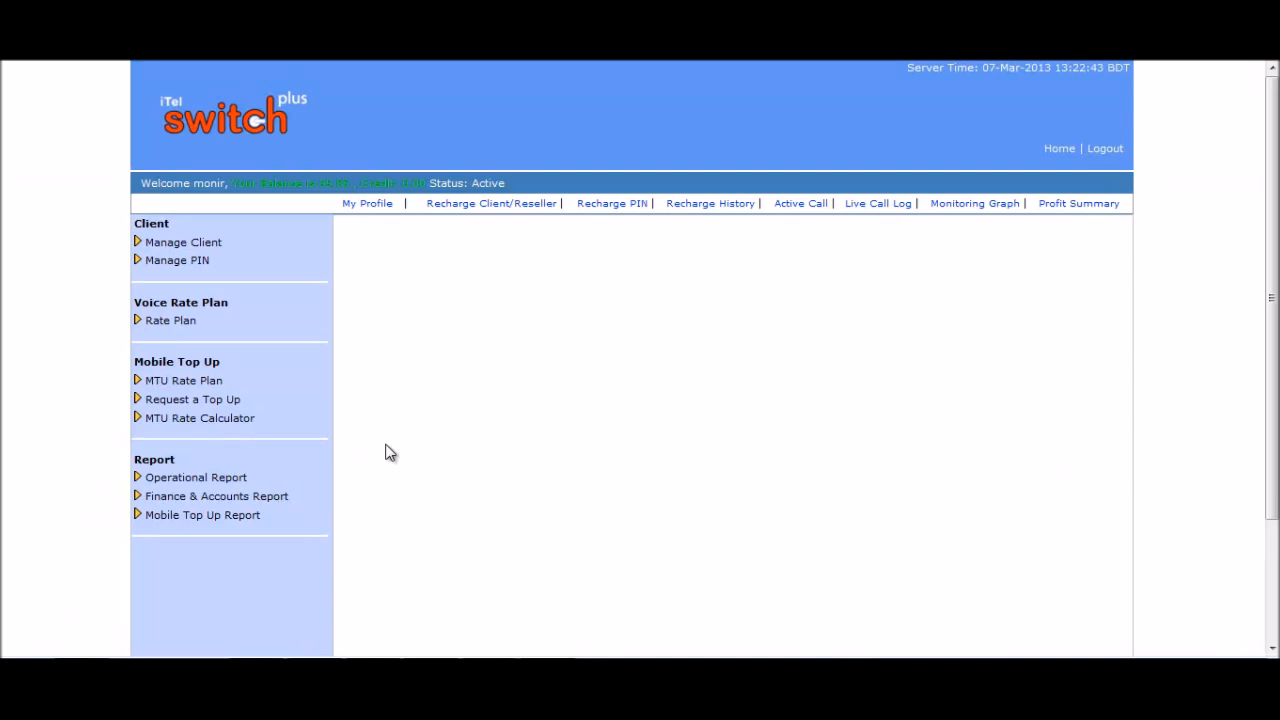
Open the invoice generation form, choose PIN as the bill type and select the client.
click(232, 498)
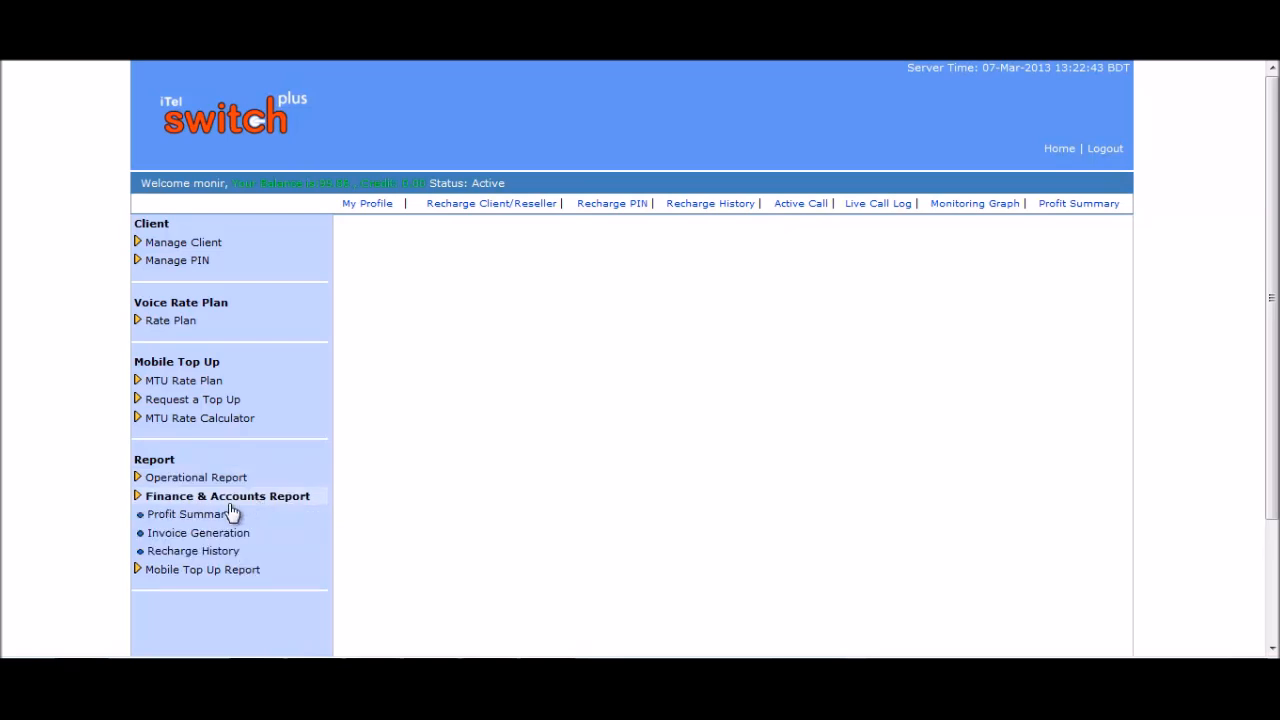
click(195, 536)
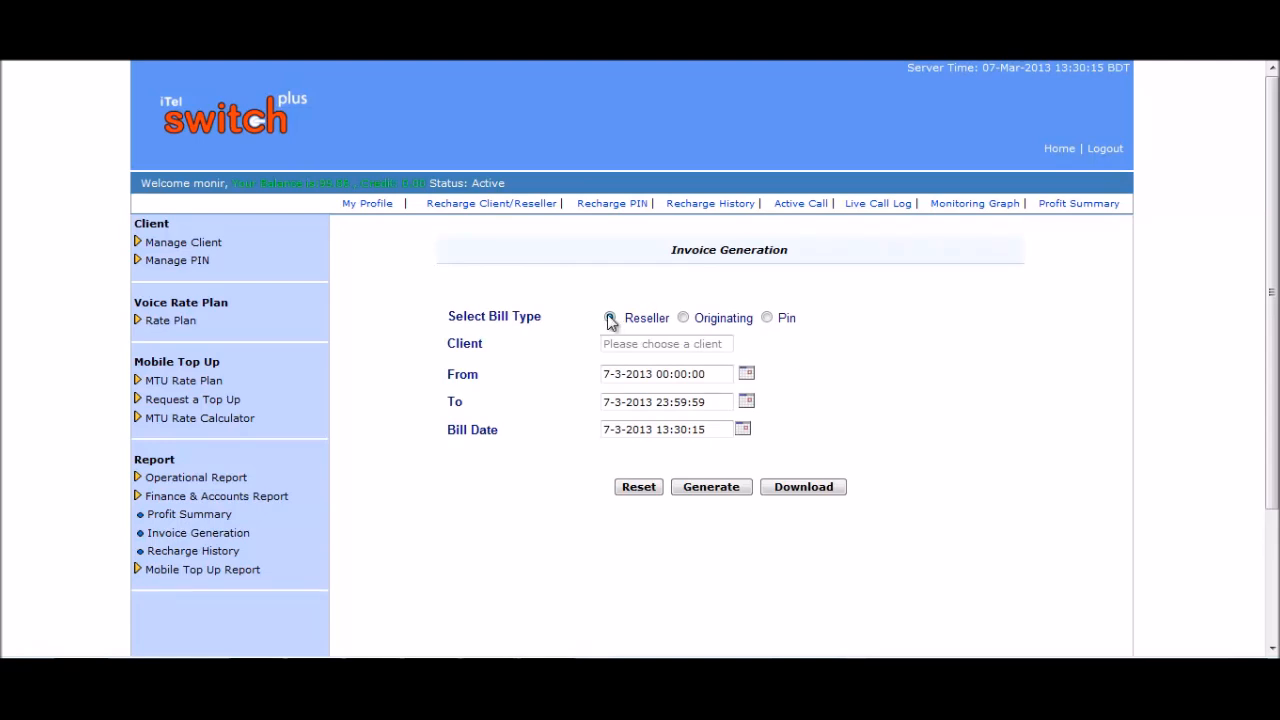
click(767, 318)
click(665, 343)
text(6767)
click(640, 366)
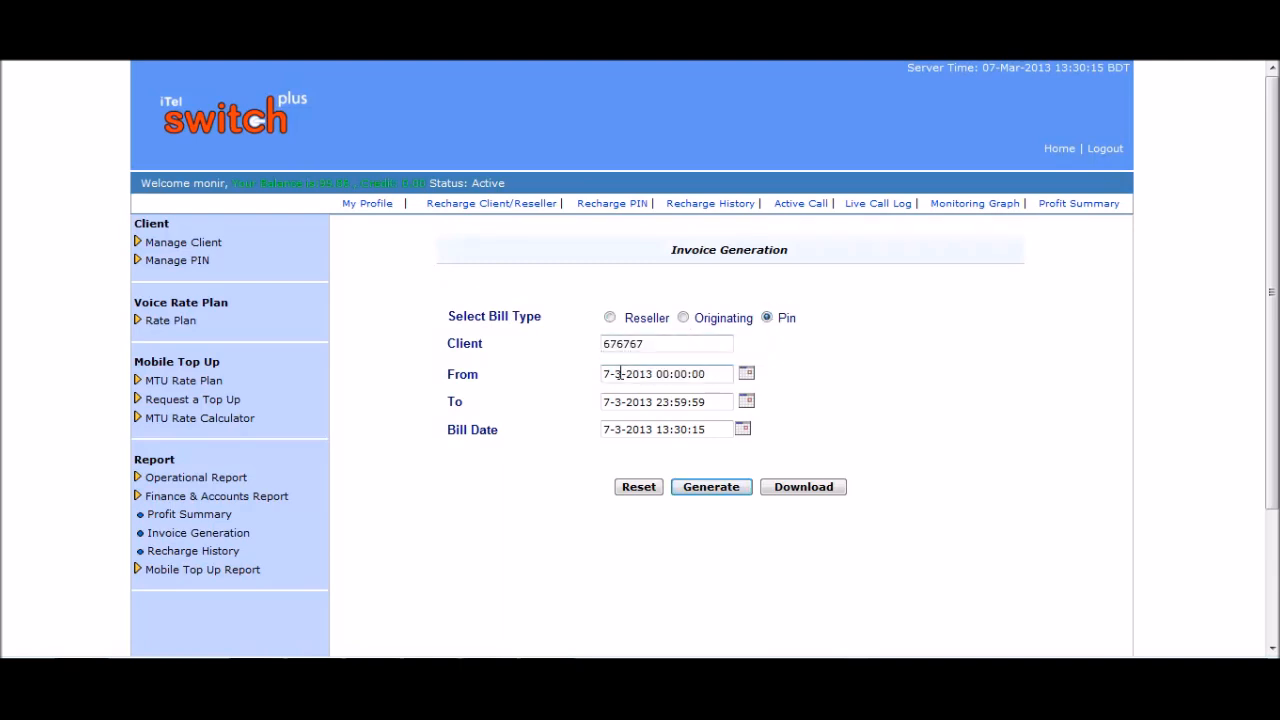
Change the From date to 7-1-2013 and generate the client's invoice.
click(622, 373)
key(BackSpace)
text(1)
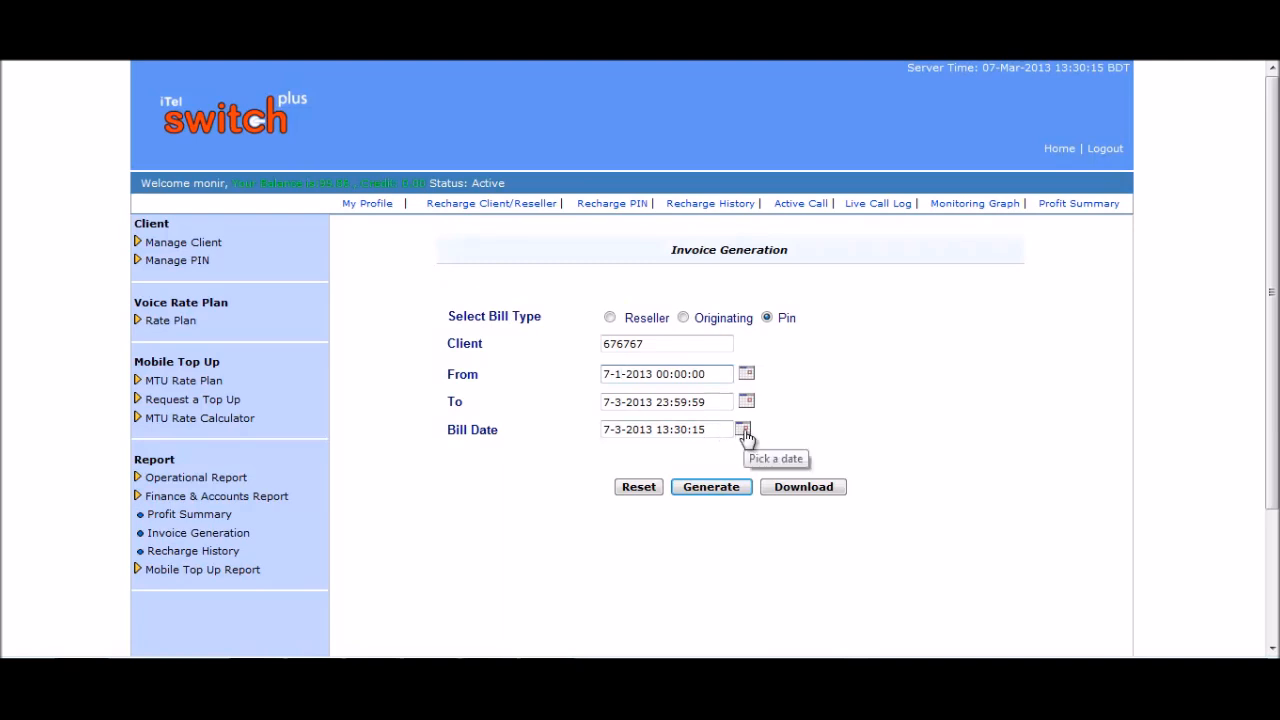
click(711, 487)
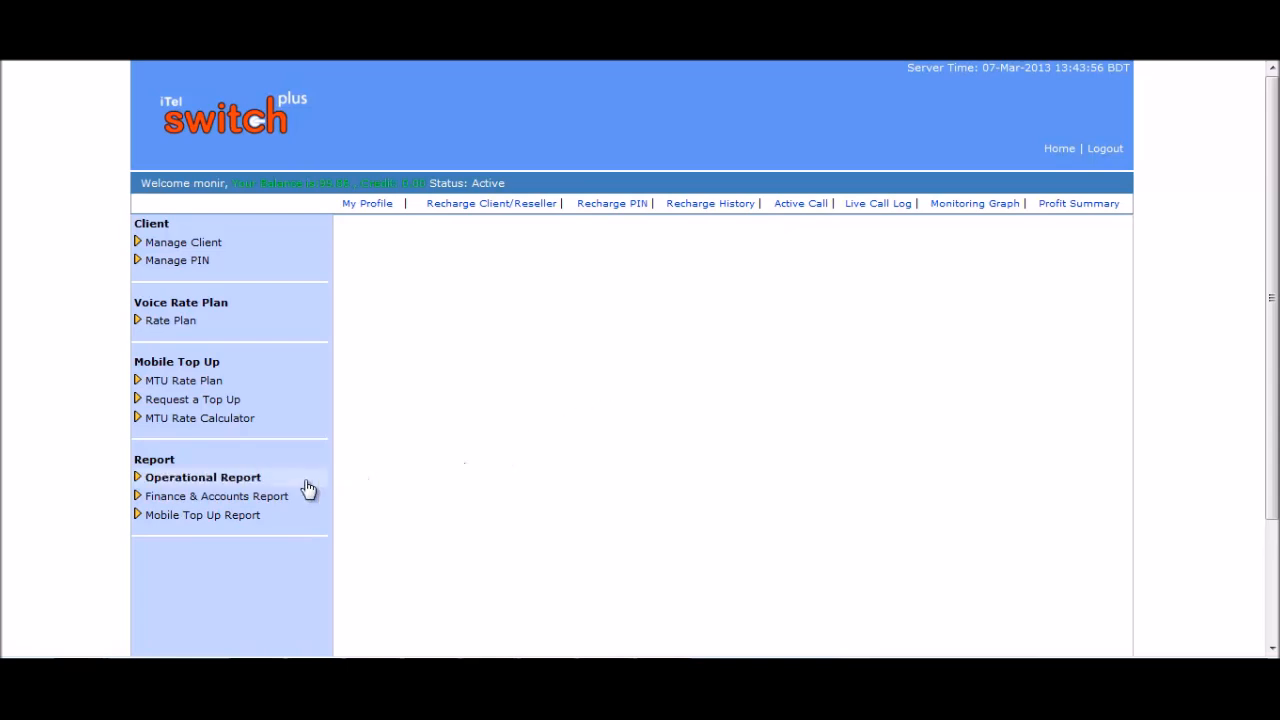
Open the Recharge History report and point out the Custom Date Range and Added By filters.
click(281, 498)
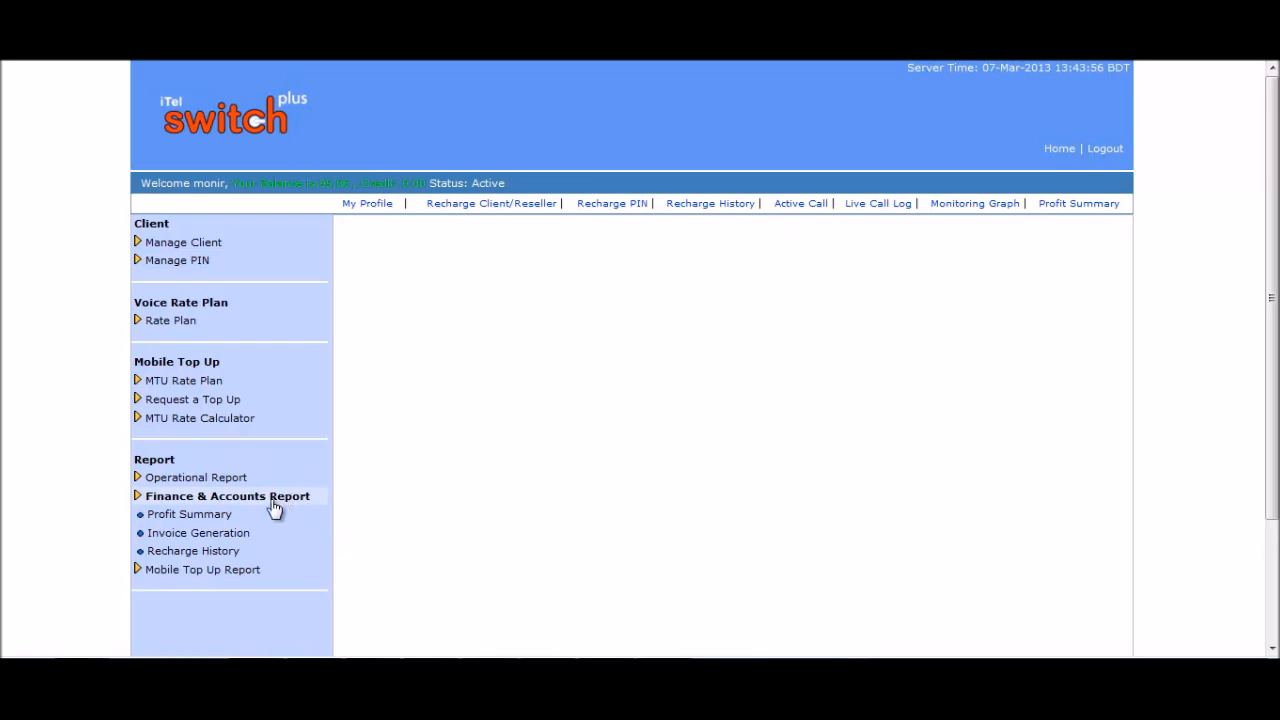
click(209, 551)
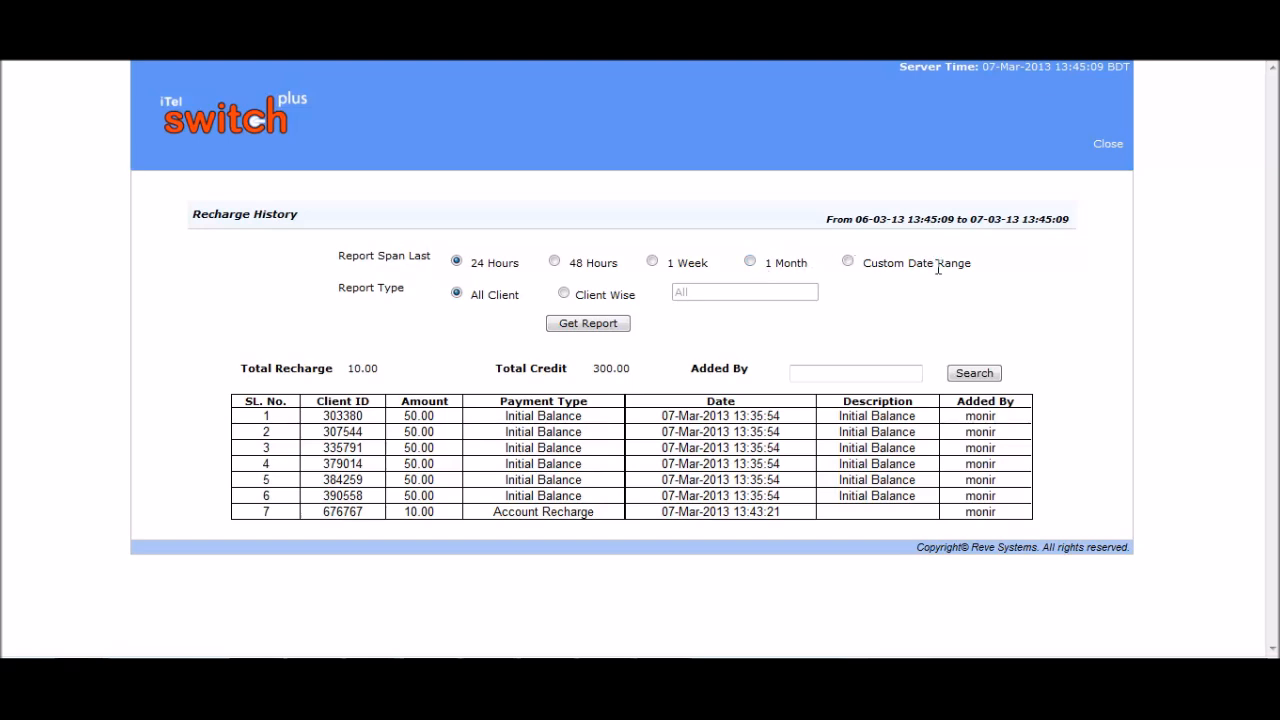
drag(972, 265, 889, 266)
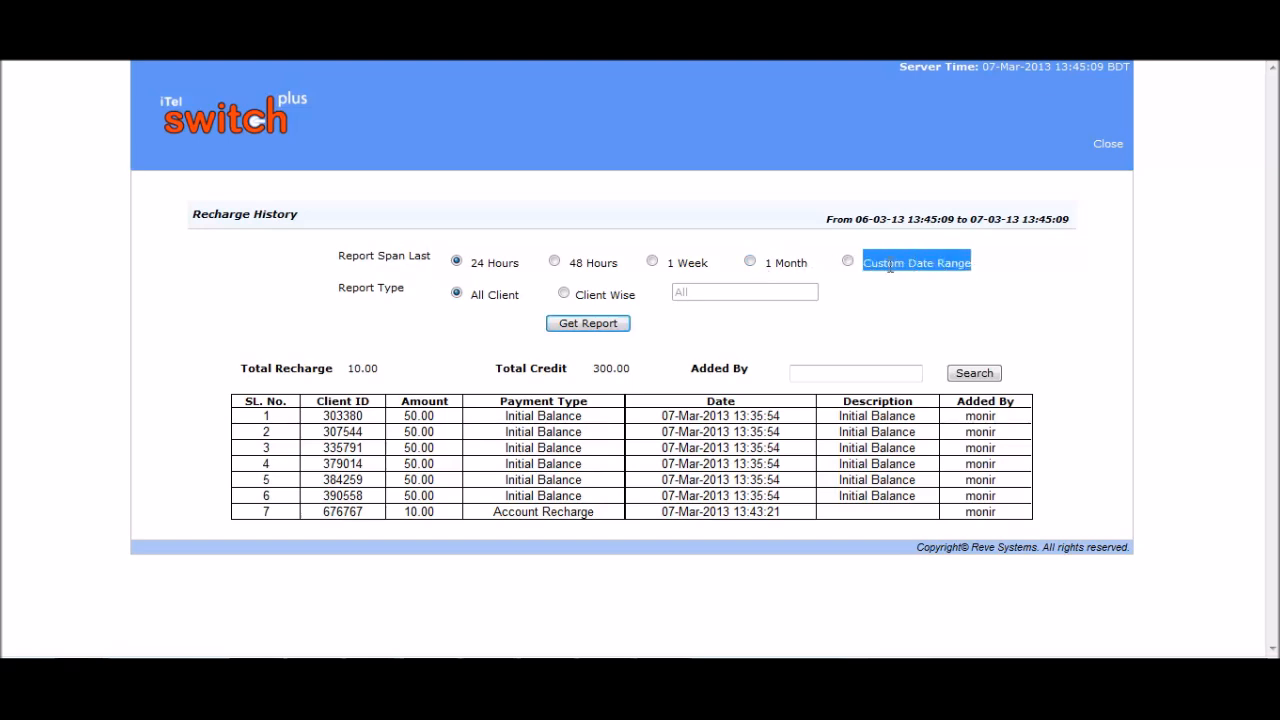
click(908, 306)
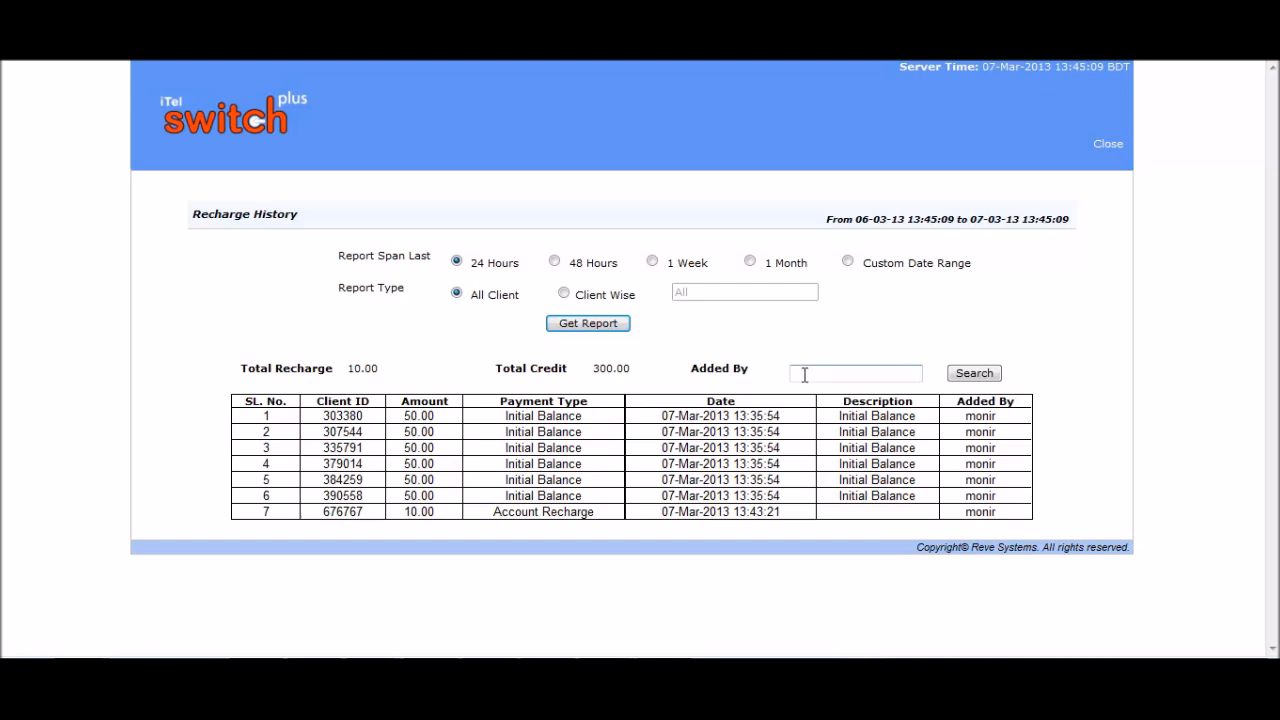
drag(756, 370, 710, 372)
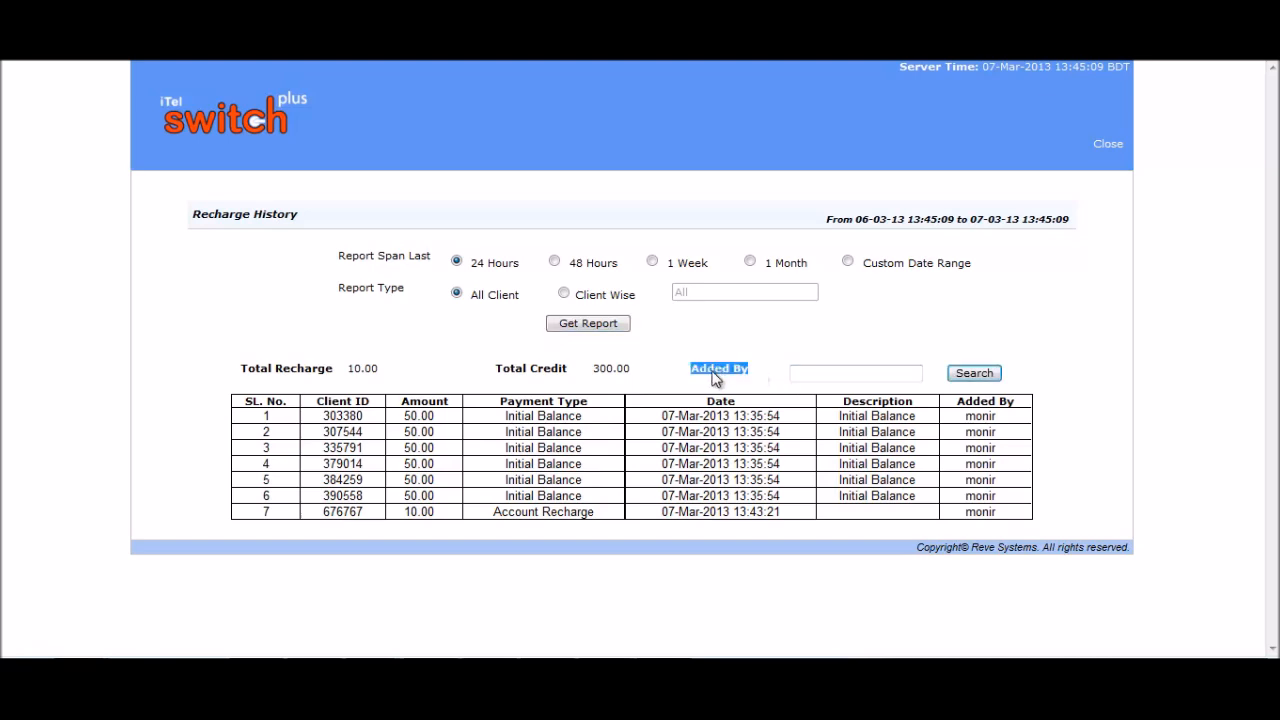
click(834, 376)
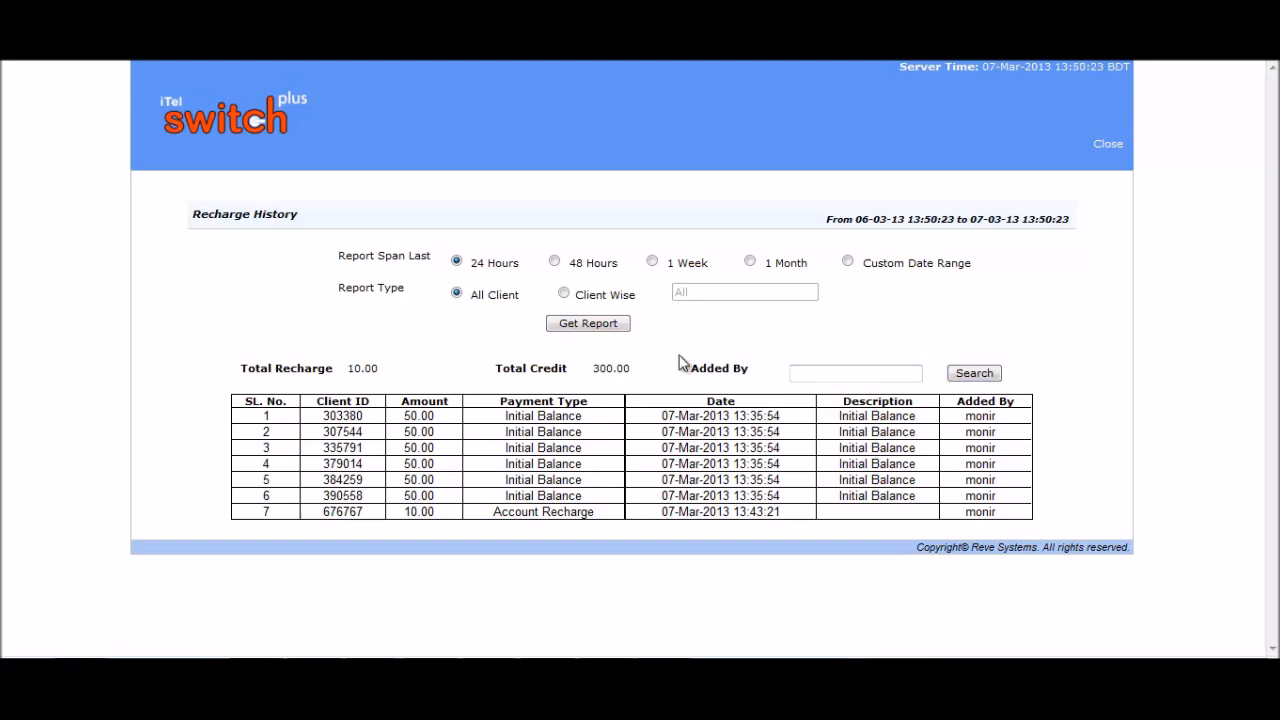
Generate a Client Wise recharge report for the single listed client ID.
click(565, 295)
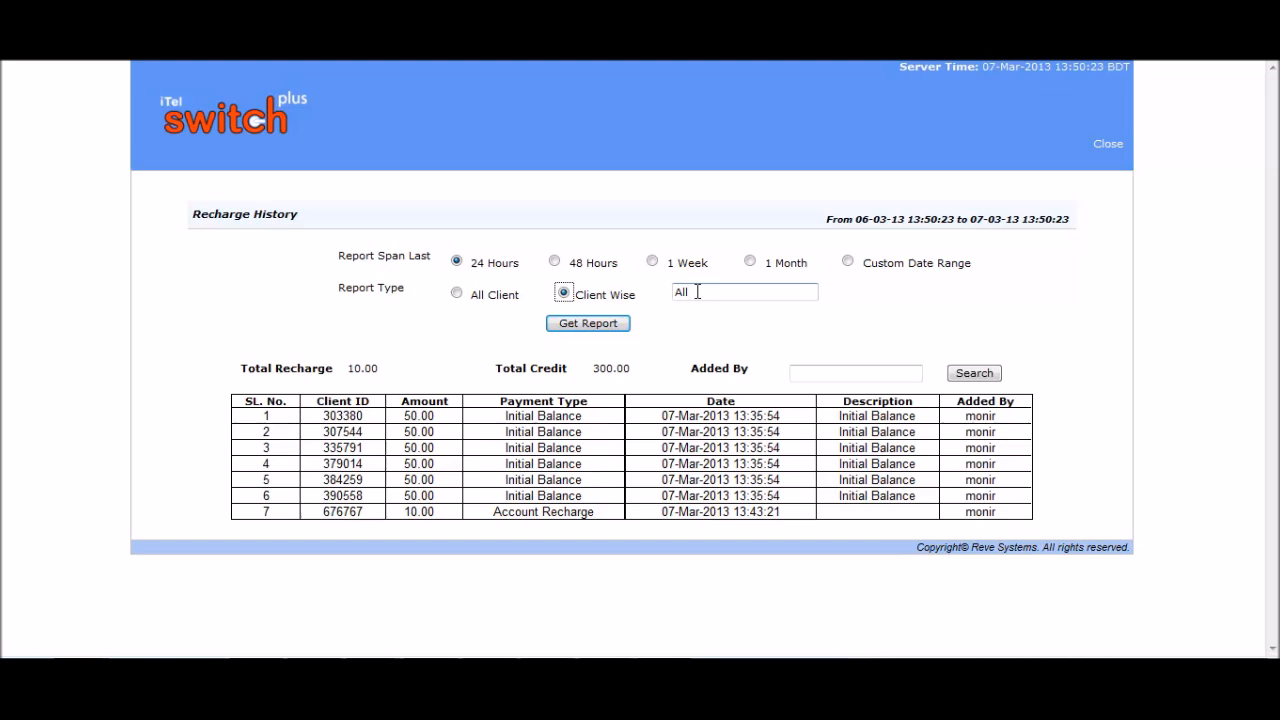
click(700, 292)
click(713, 333)
click(596, 325)
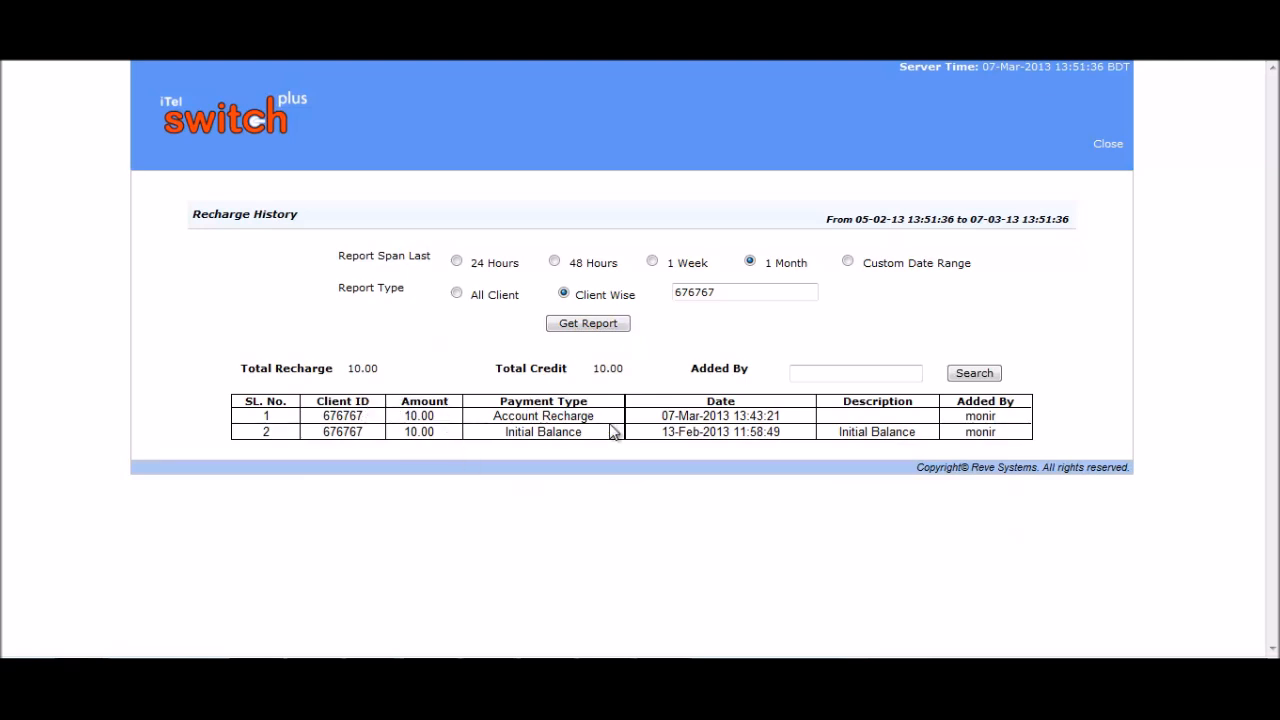
Review the Initial Balance and Account Recharge rows, recharge date, Description and Added By columns.
drag(600, 434, 508, 441)
drag(598, 416, 494, 417)
drag(790, 418, 660, 418)
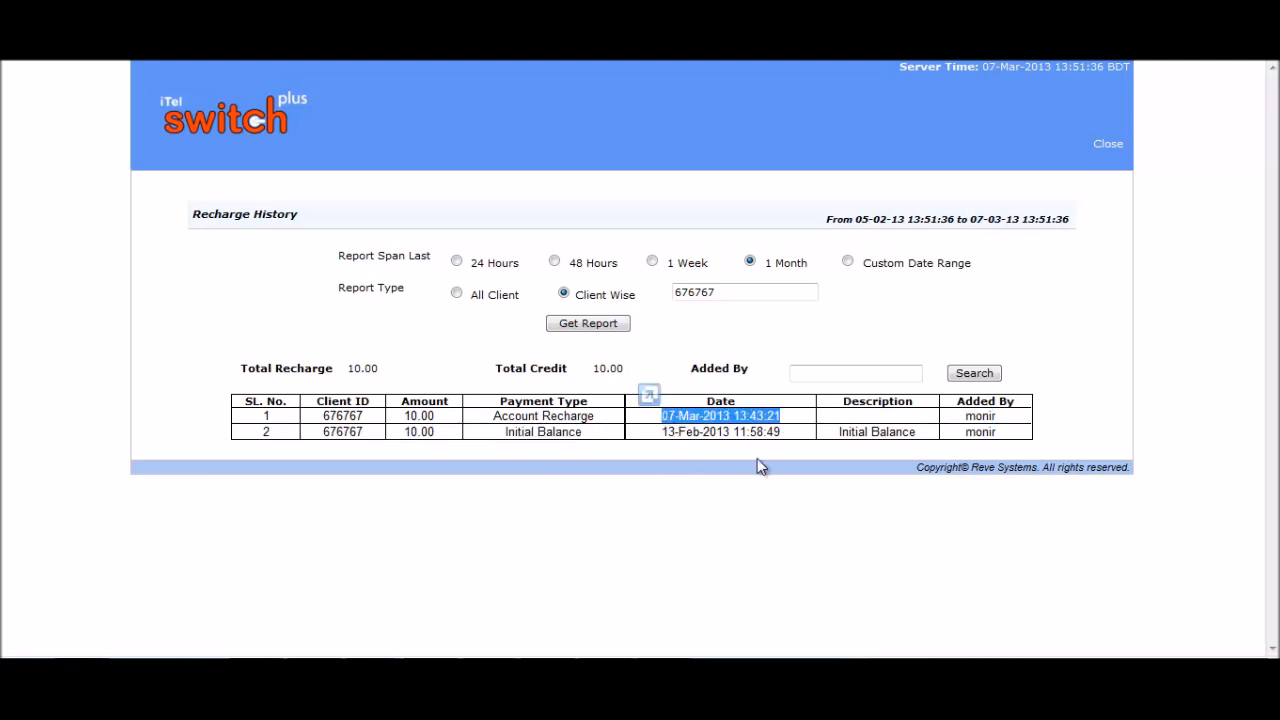
click(781, 488)
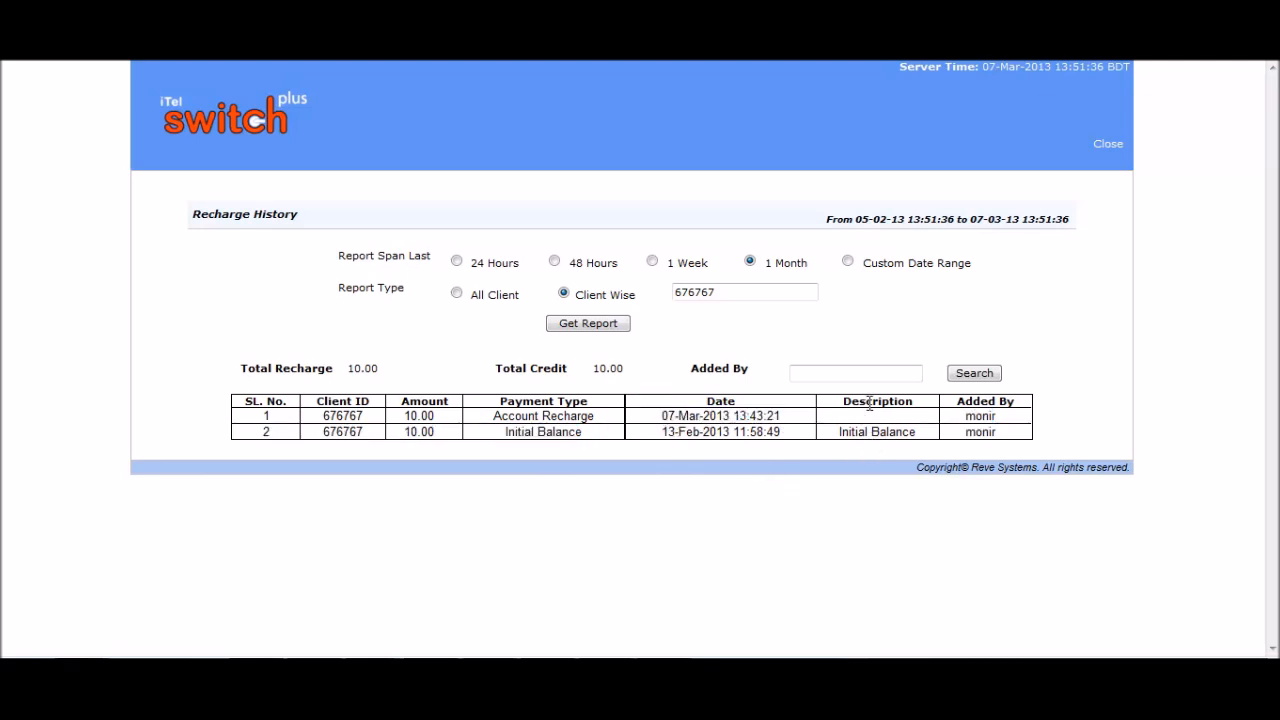
drag(913, 402, 855, 408)
double_click(980, 401)
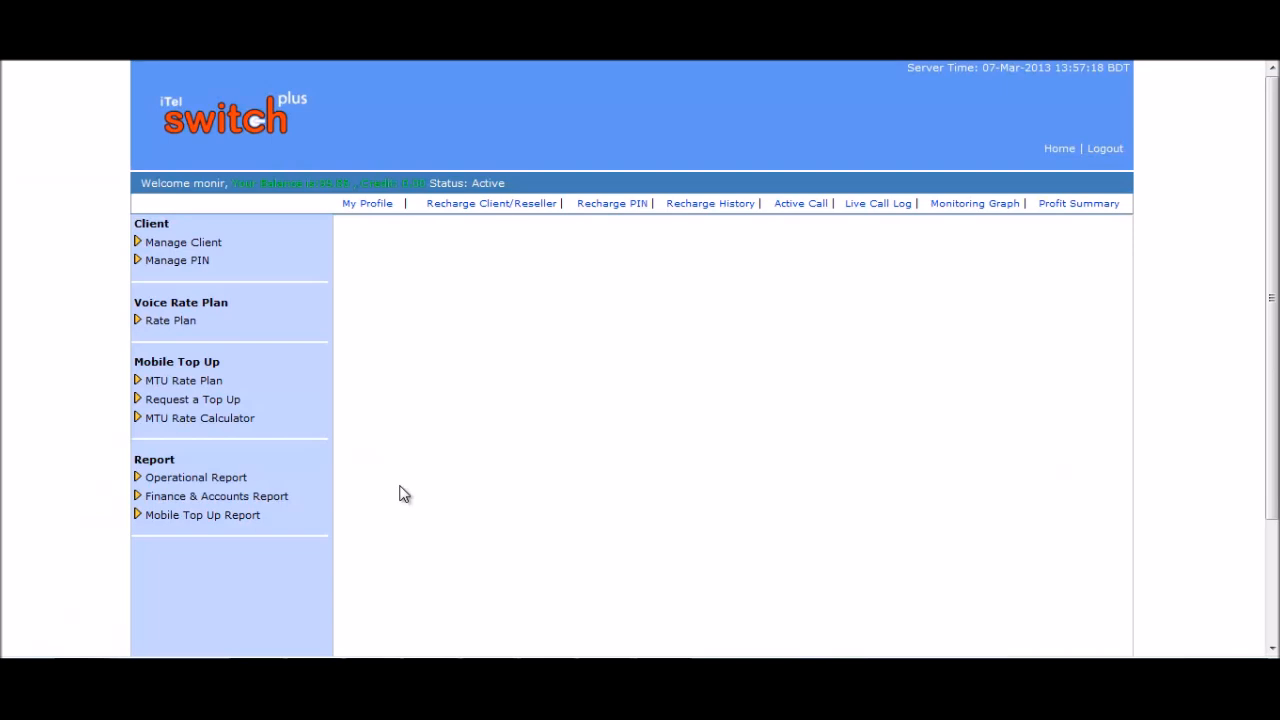
Generate the Mobile Top Up History report for 7-3-2013 in Summary mode.
click(268, 516)
click(229, 533)
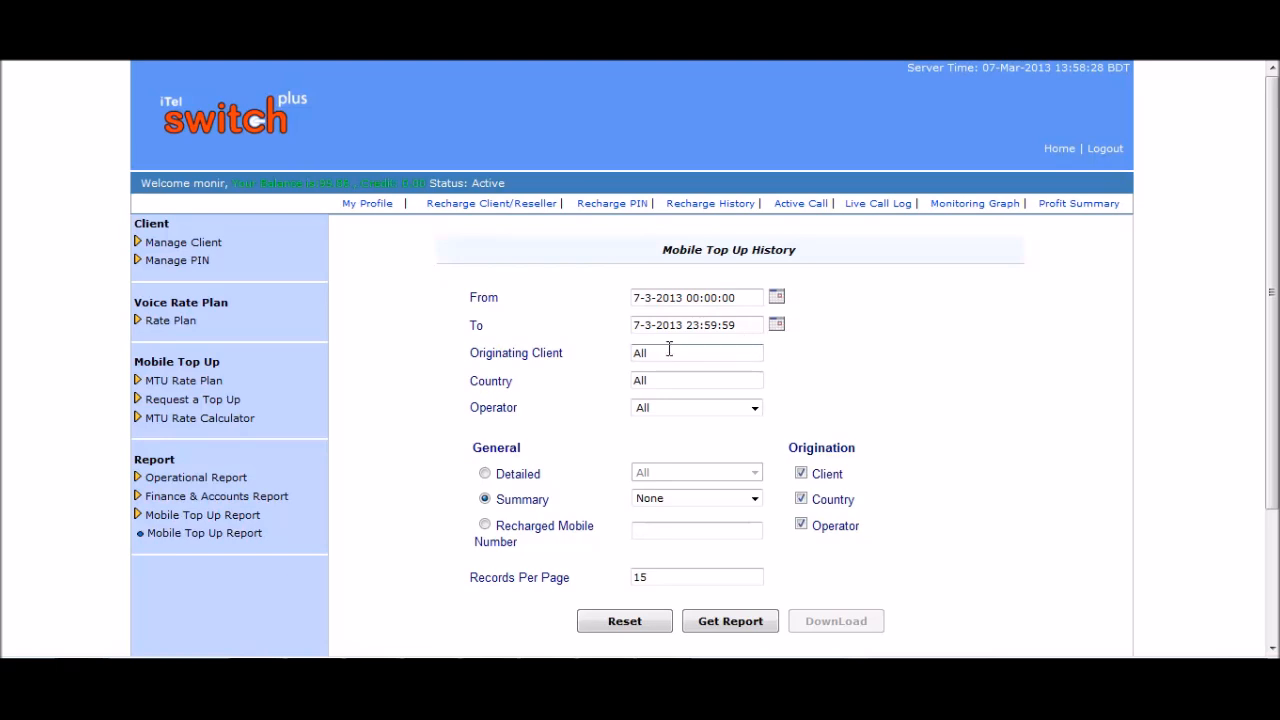
click(535, 380)
double_click(499, 406)
click(563, 445)
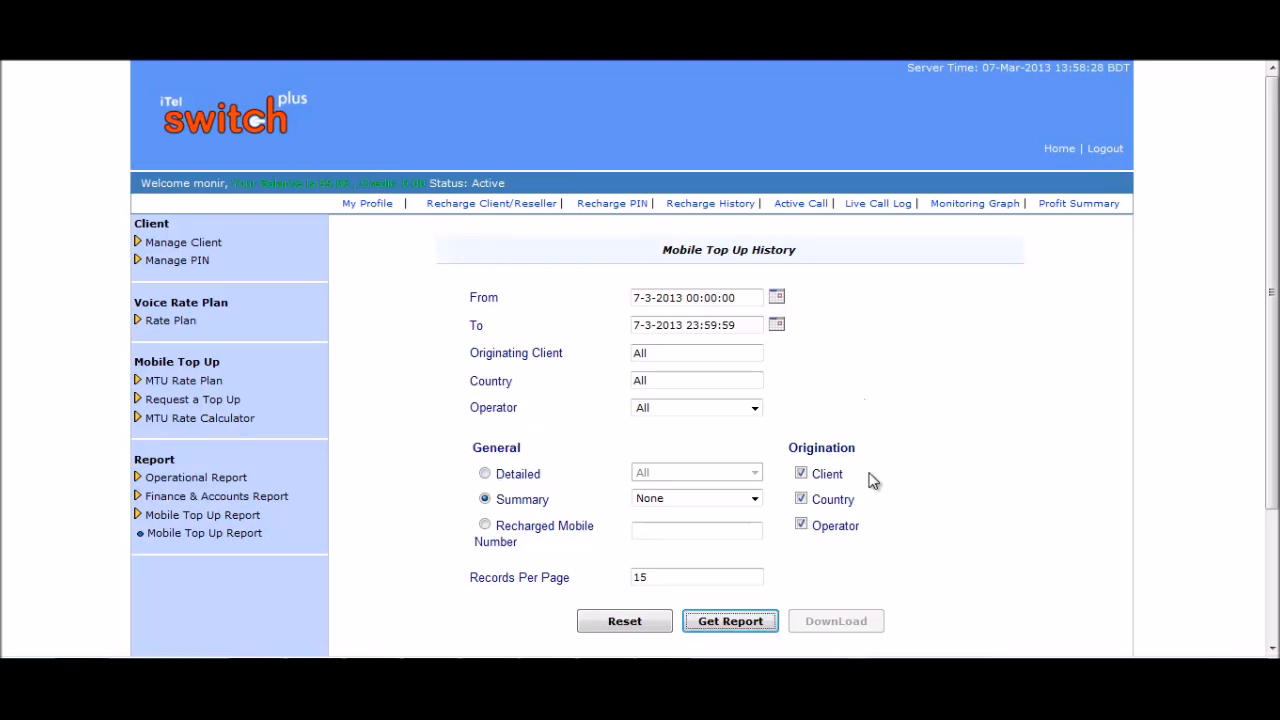
click(728, 622)
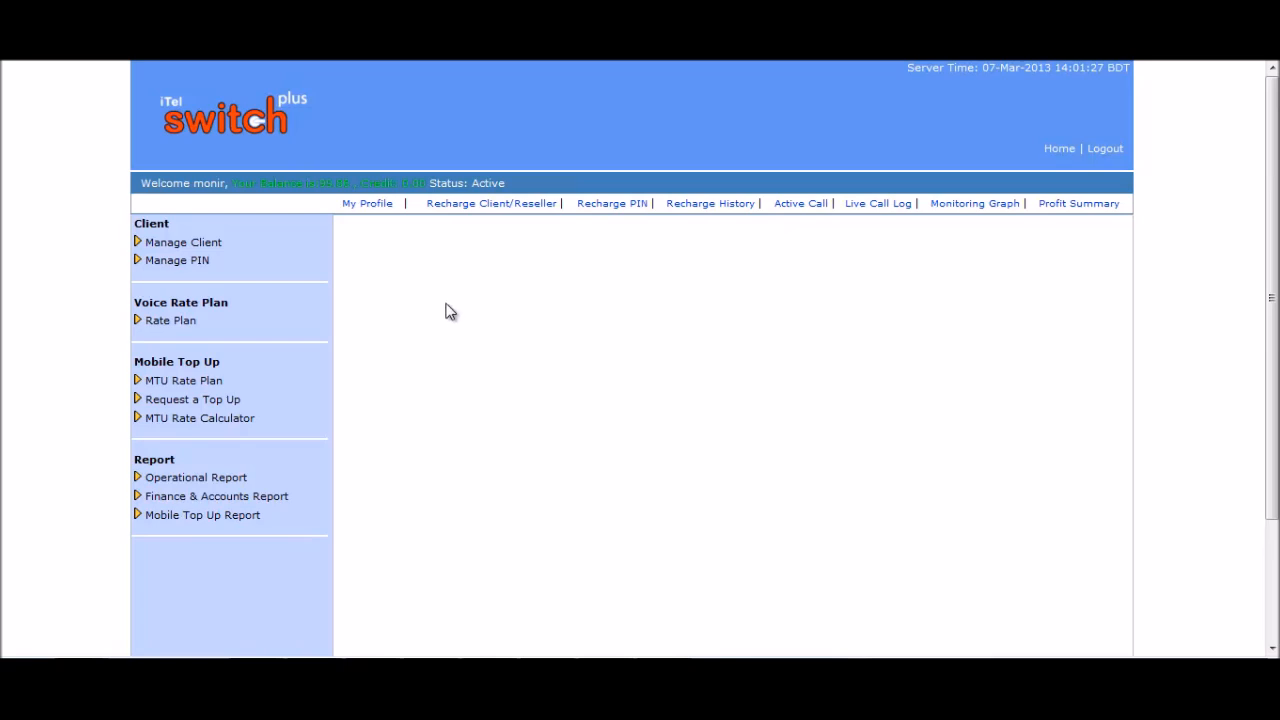
Open My Profile and enter a new account password in both password fields.
click(366, 204)
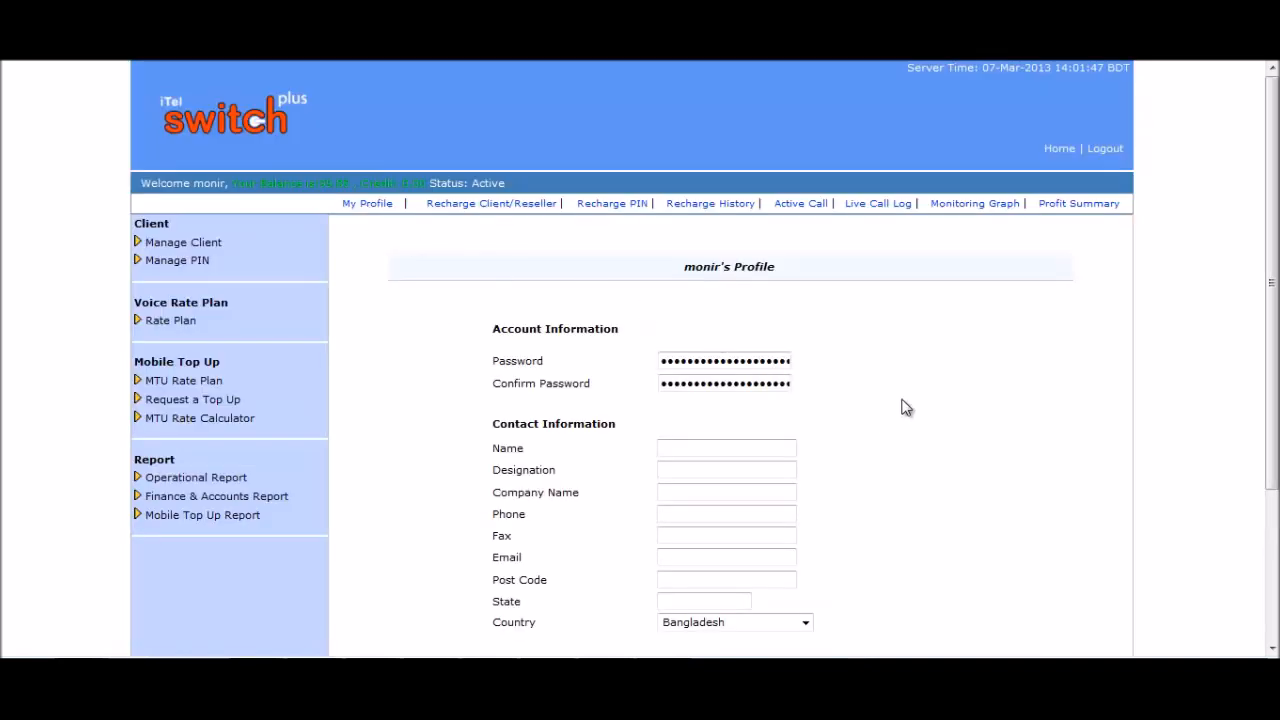
scroll(903, 400, down, 1)
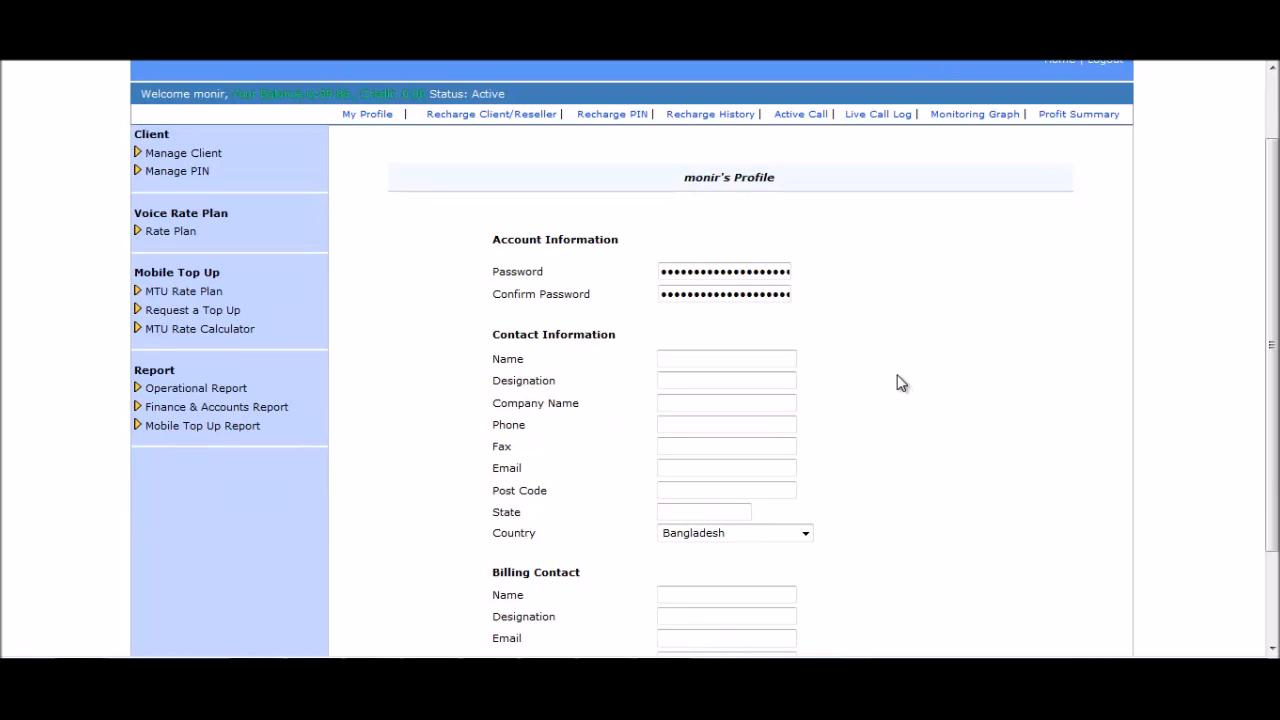
click(695, 272)
double_click(695, 273)
text(•••)
double_click(700, 296)
text(•••)
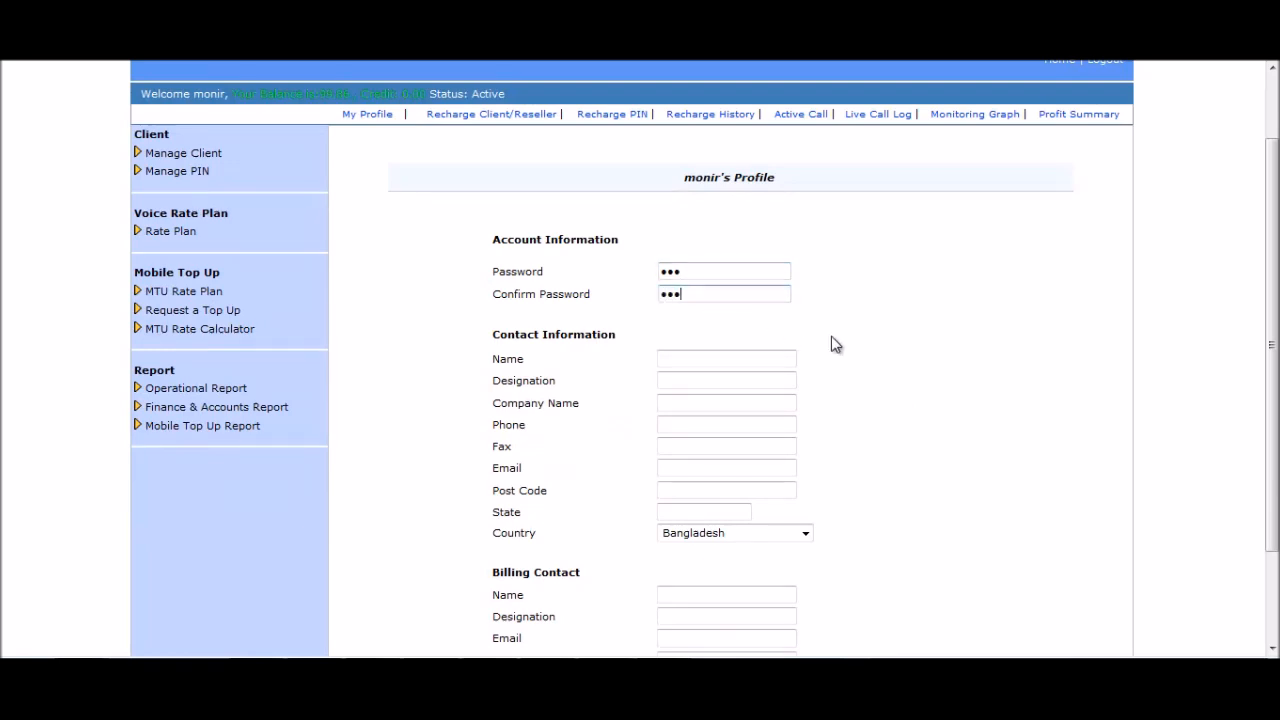
Check the contact and company name fields, then save the profile with Update Profile.
scroll(831, 343, down, 1)
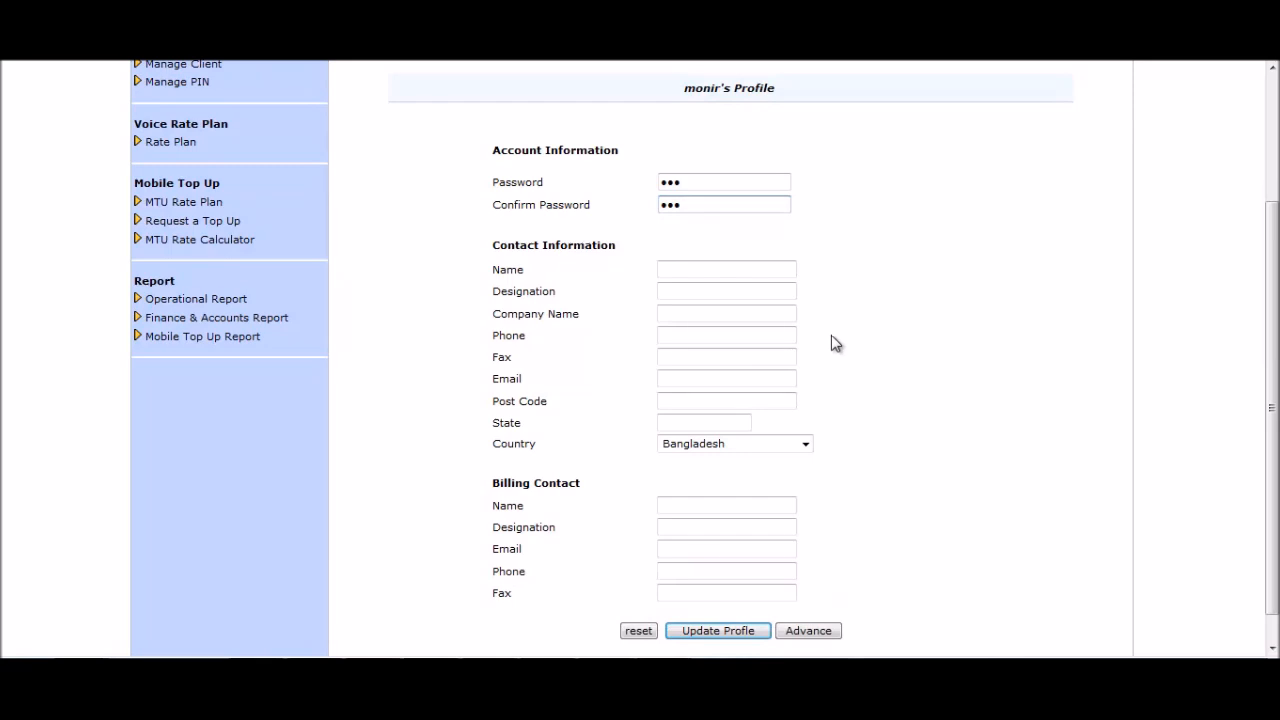
click(693, 269)
click(687, 313)
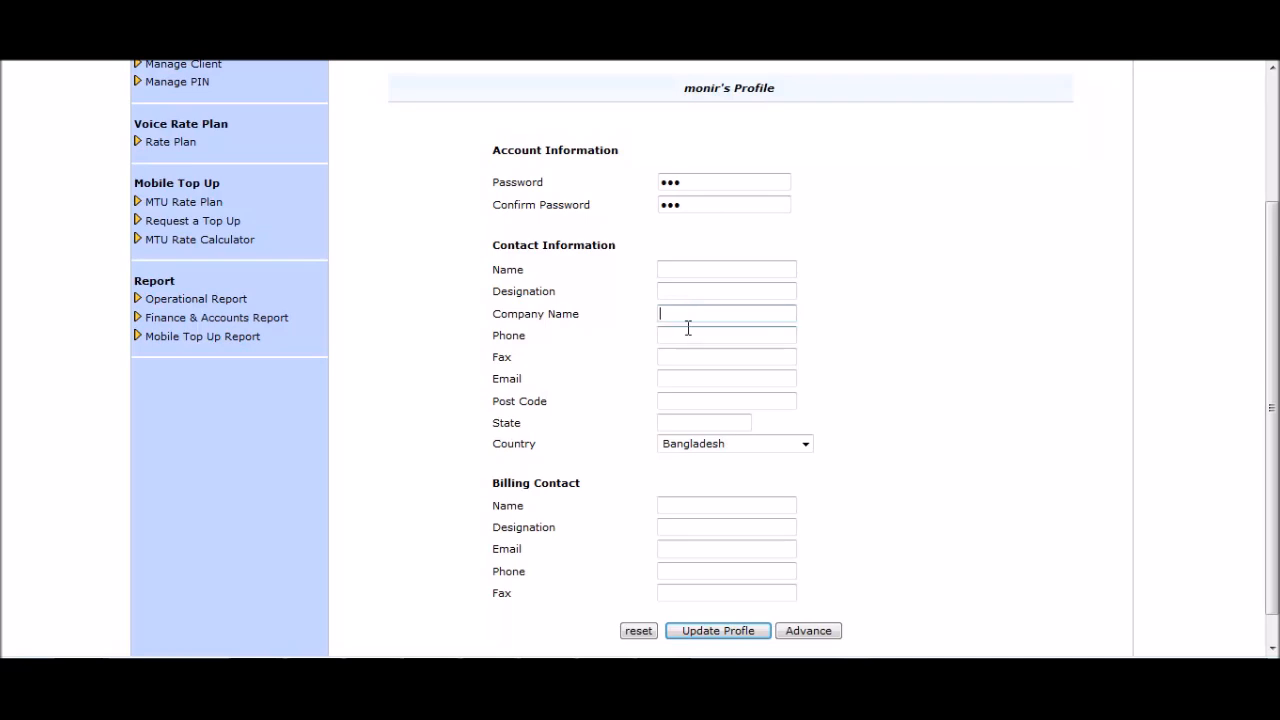
scroll(800, 350, down, 1)
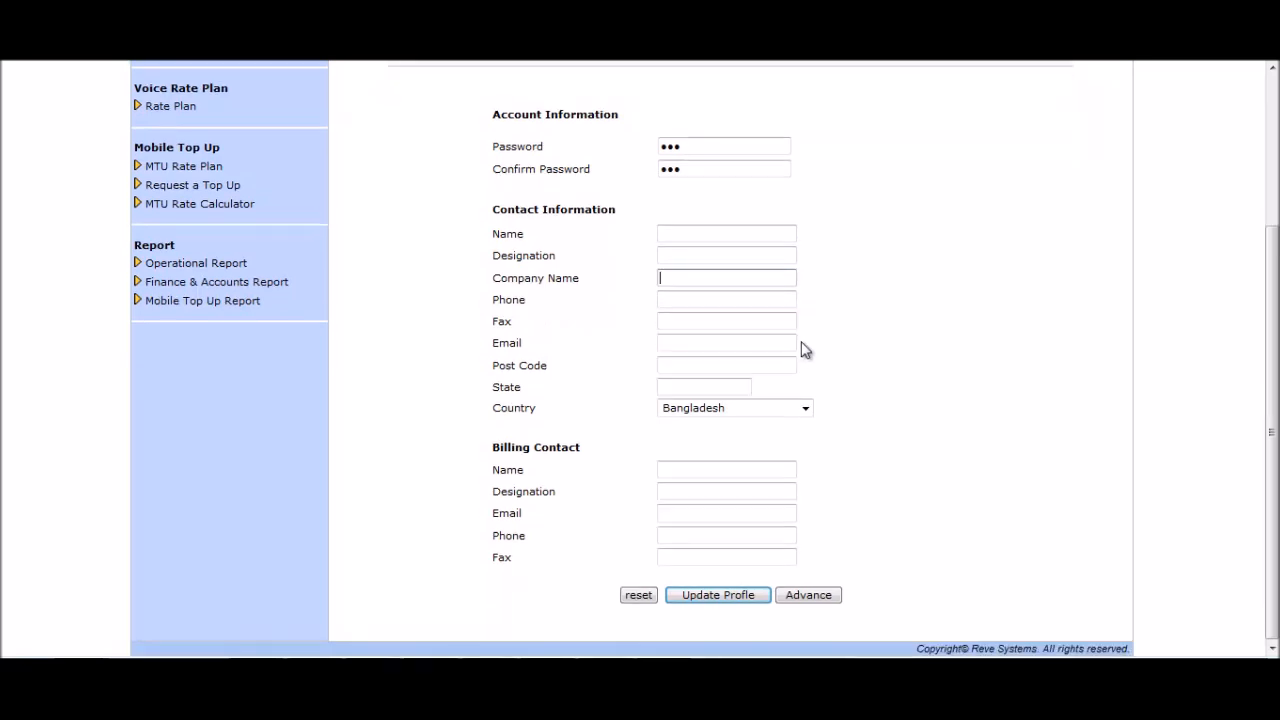
click(725, 595)
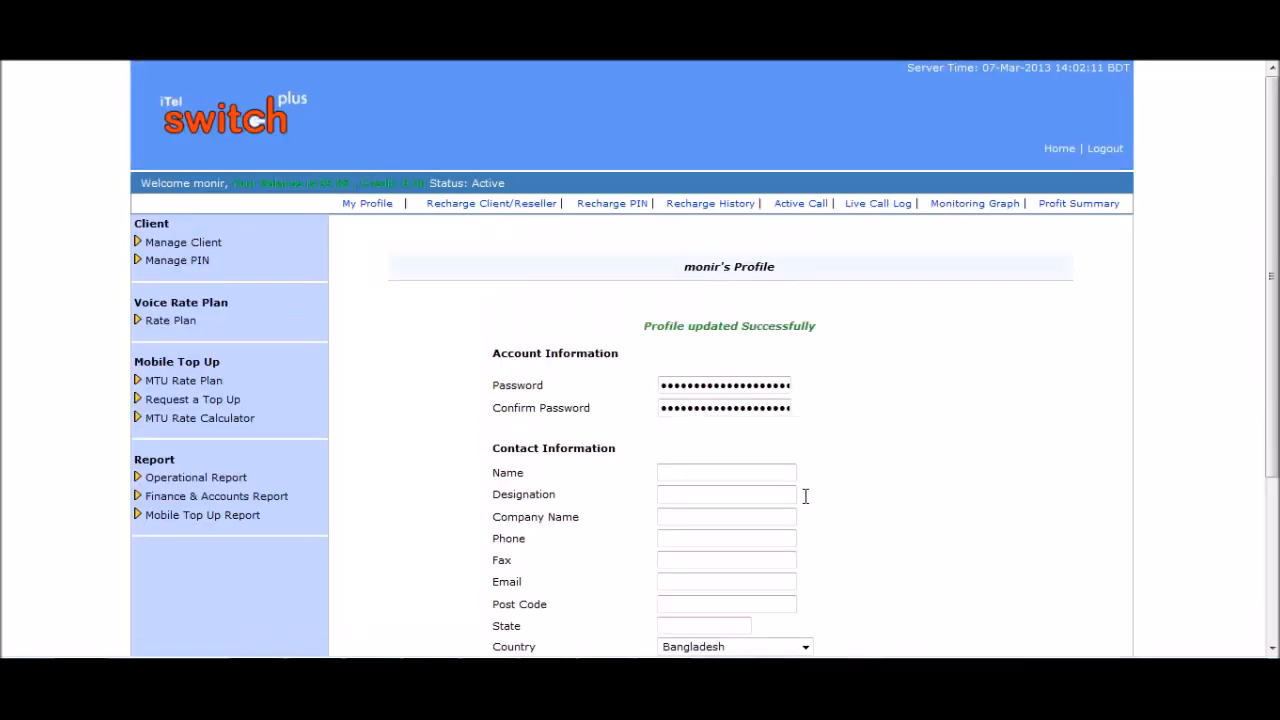